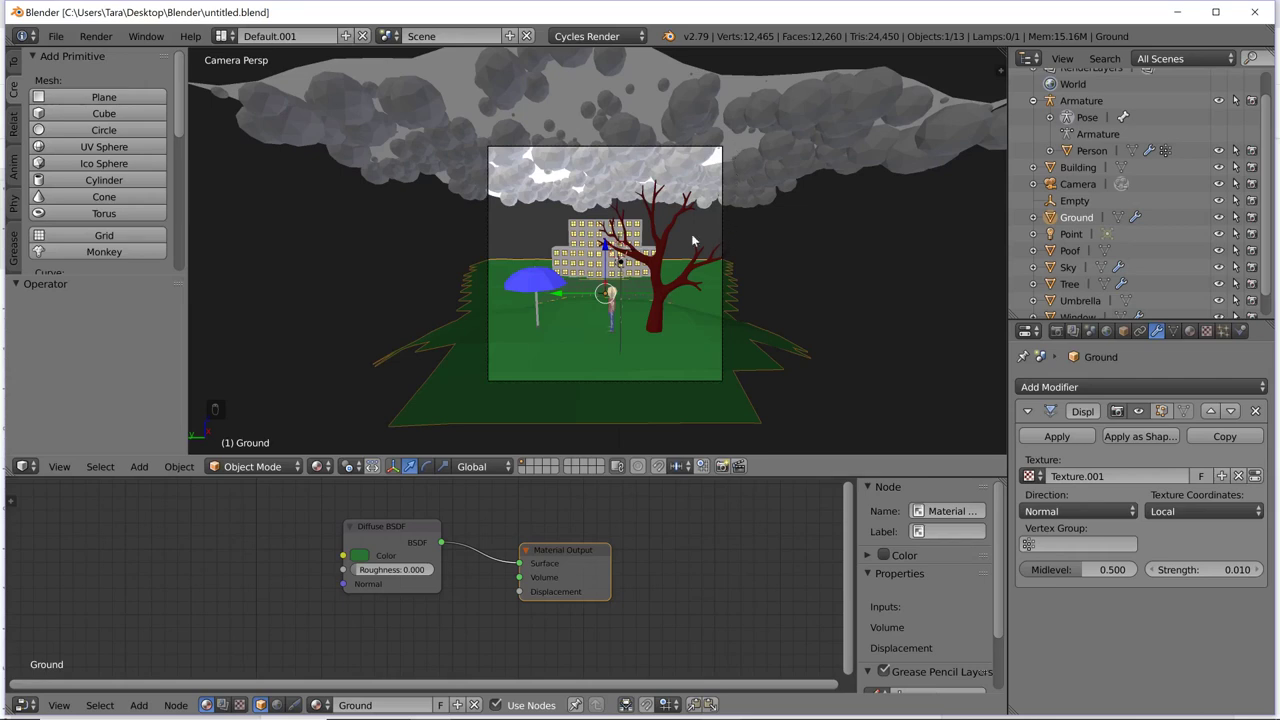
Step: Select the person's armature beside the tree and enter Pose Mode
middle_click_drag(767, 192, 744, 232)
scroll(744, 232, "up", 2)
middle_click_drag(646, 349, 711, 313)
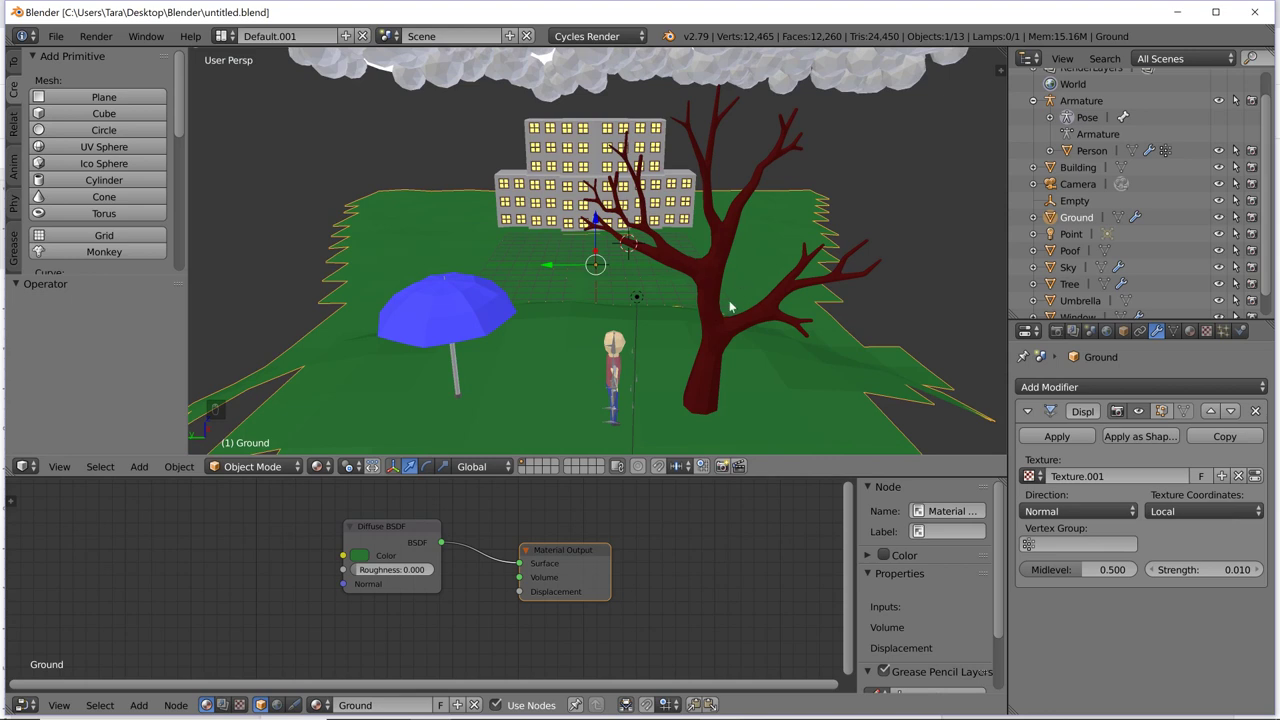
middle_click_drag(724, 313, 647, 338)
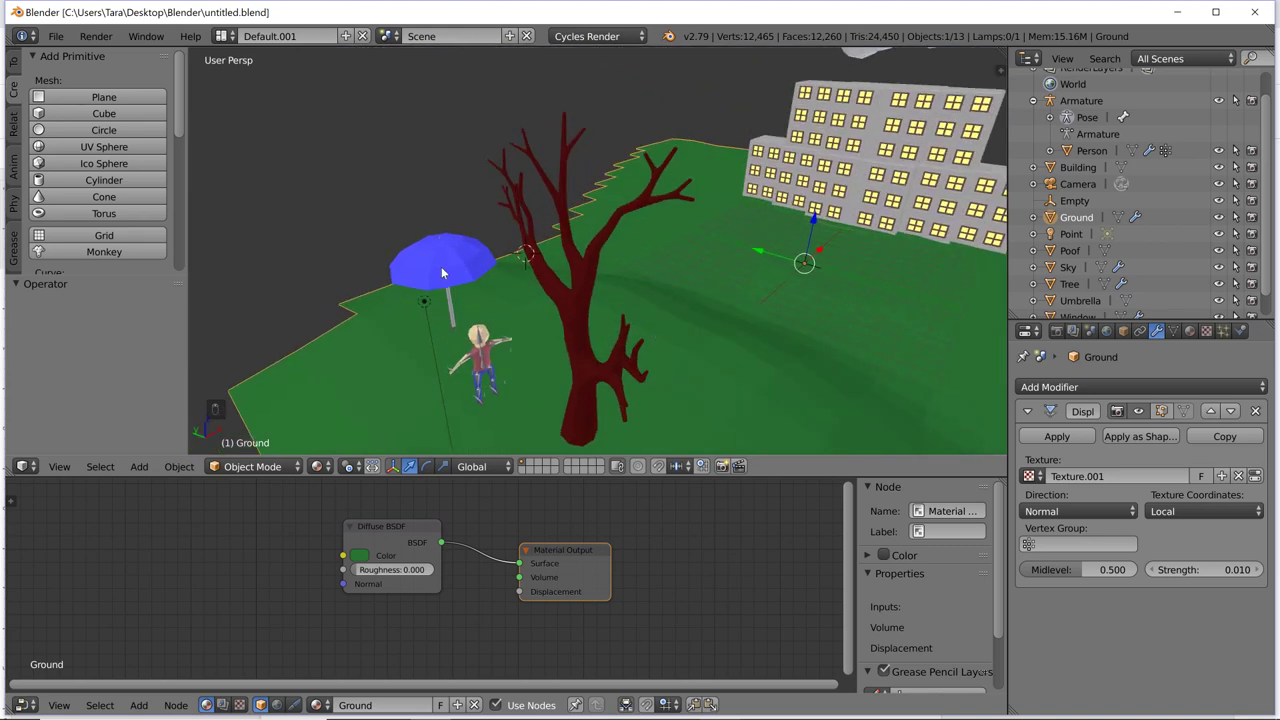
right_click(626, 318)
middle_click_drag(520, 335, 535, 335)
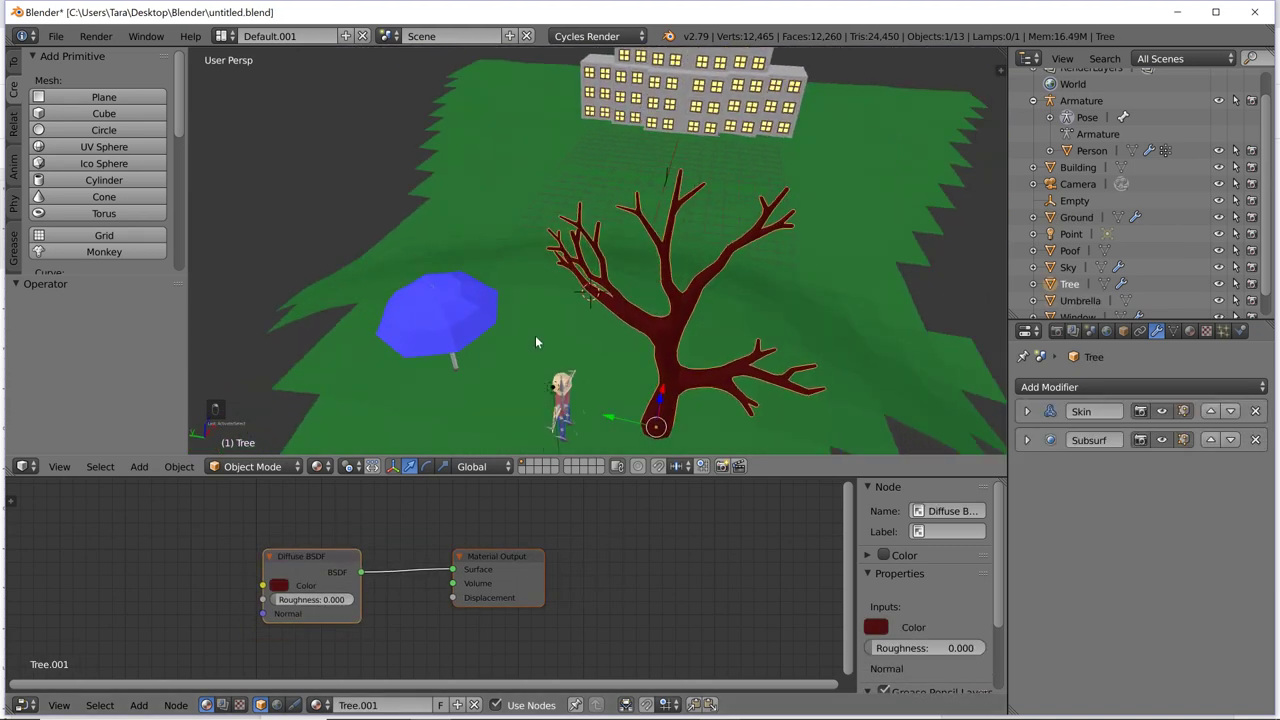
right_click(576, 386)
key("ctrl+Tab")
middle_click_drag(592, 387, 686, 346)
scroll(655, 348, "up", 3)
scroll(799, 372, "up", 3)
scroll(799, 372, "down", 4)
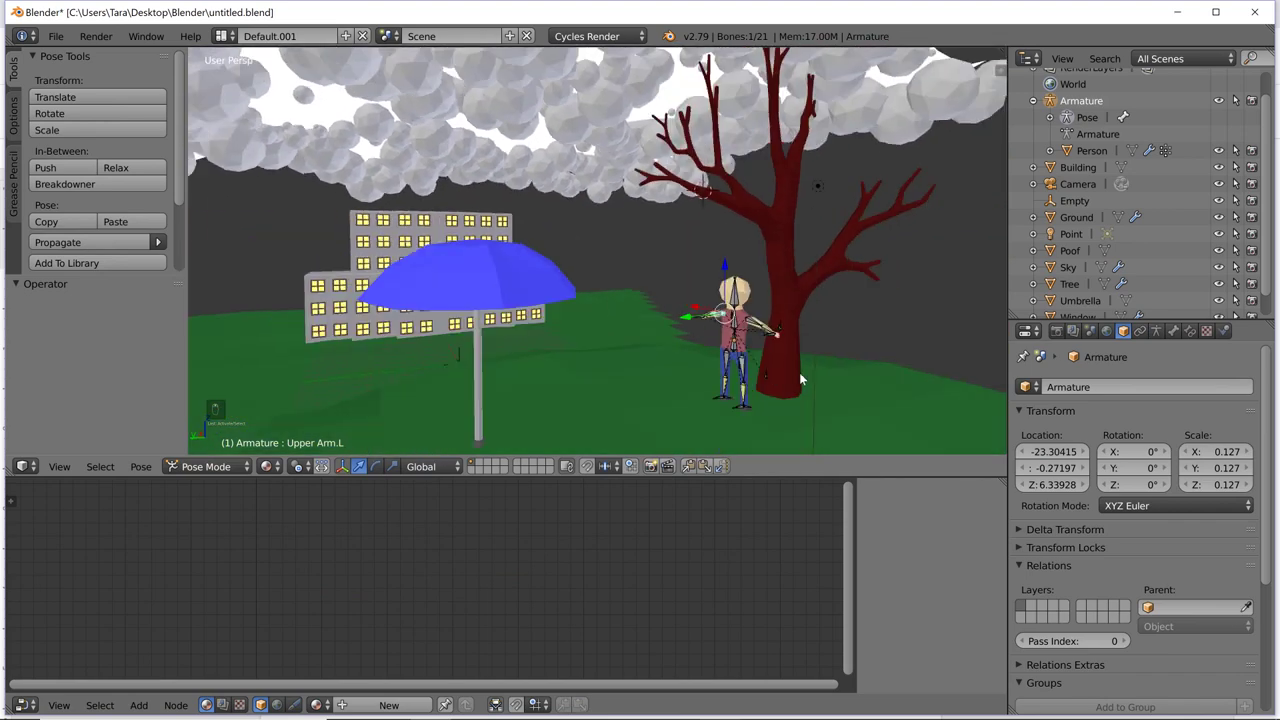
middle_click_drag(799, 372, 635, 328)
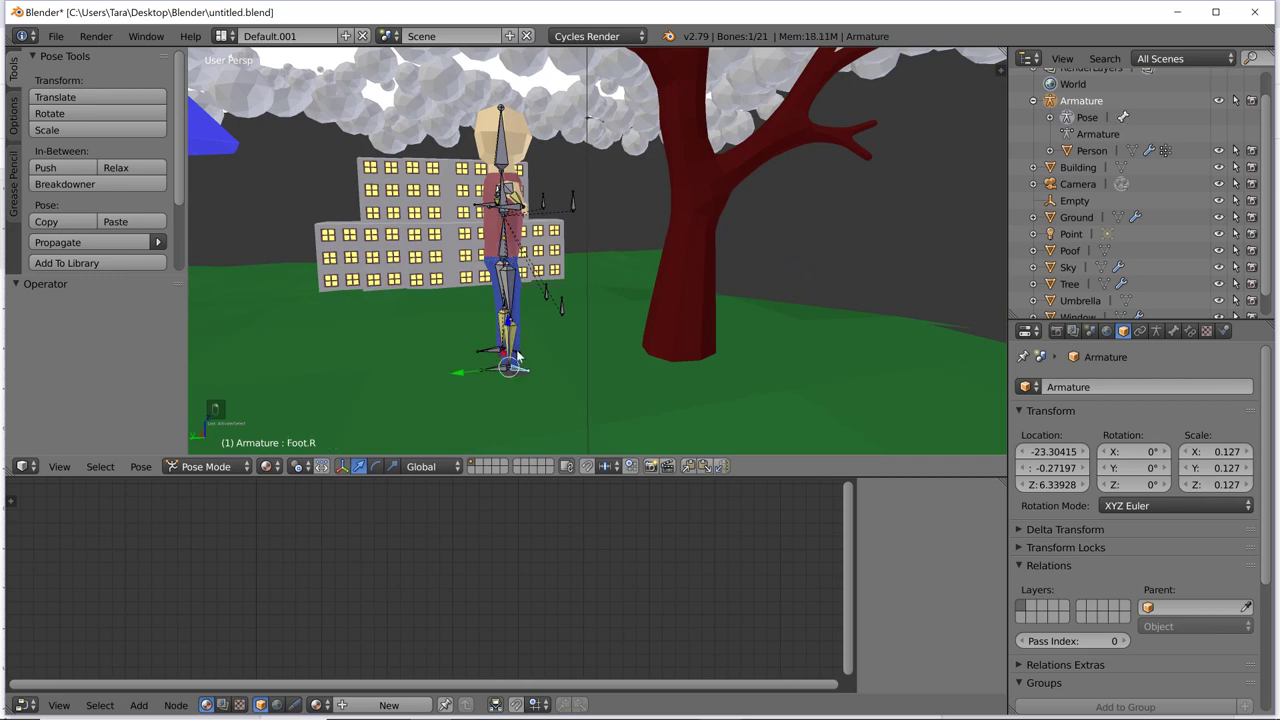
middle_click_drag(518, 355, 682, 365)
key("g")
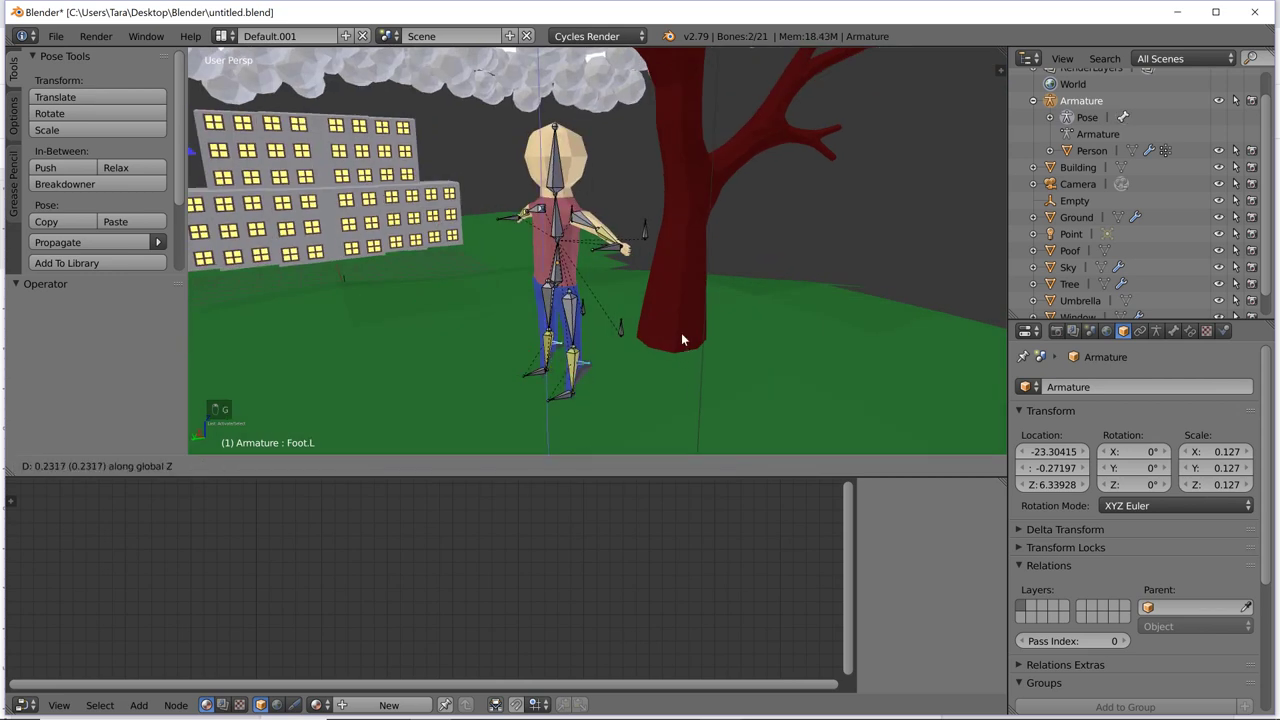
left_click(680, 336)
middle_click_drag(531, 403, 543, 390)
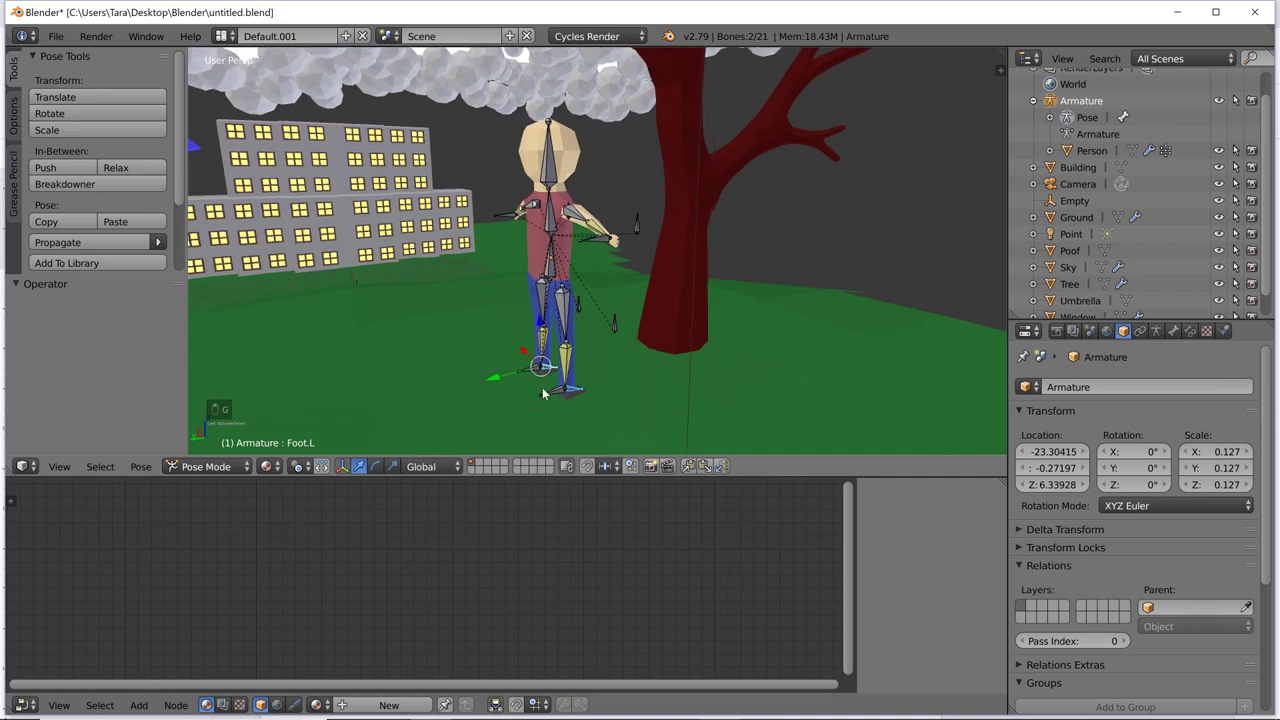
Step: Bend the legs by raising both foot IK bones 0.536 along global Z and lowering them back 0.066
right_click(550, 388)
key("g")
key("z")
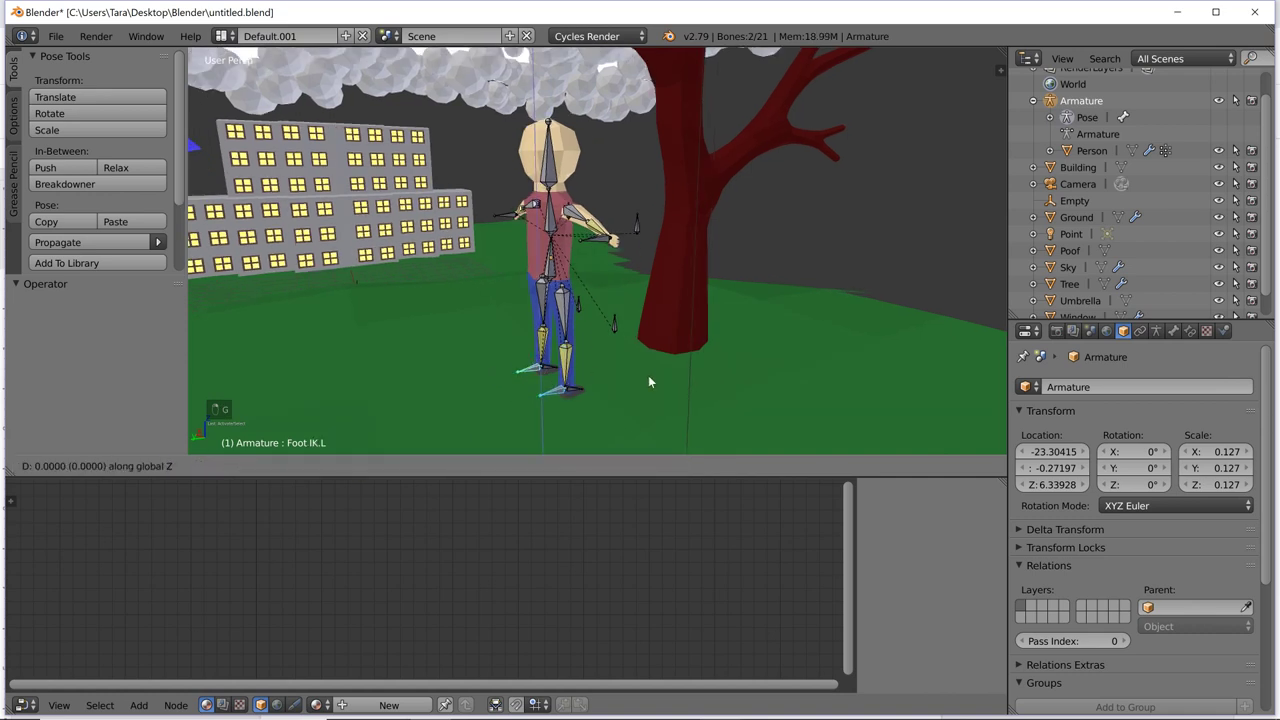
left_click(642, 309)
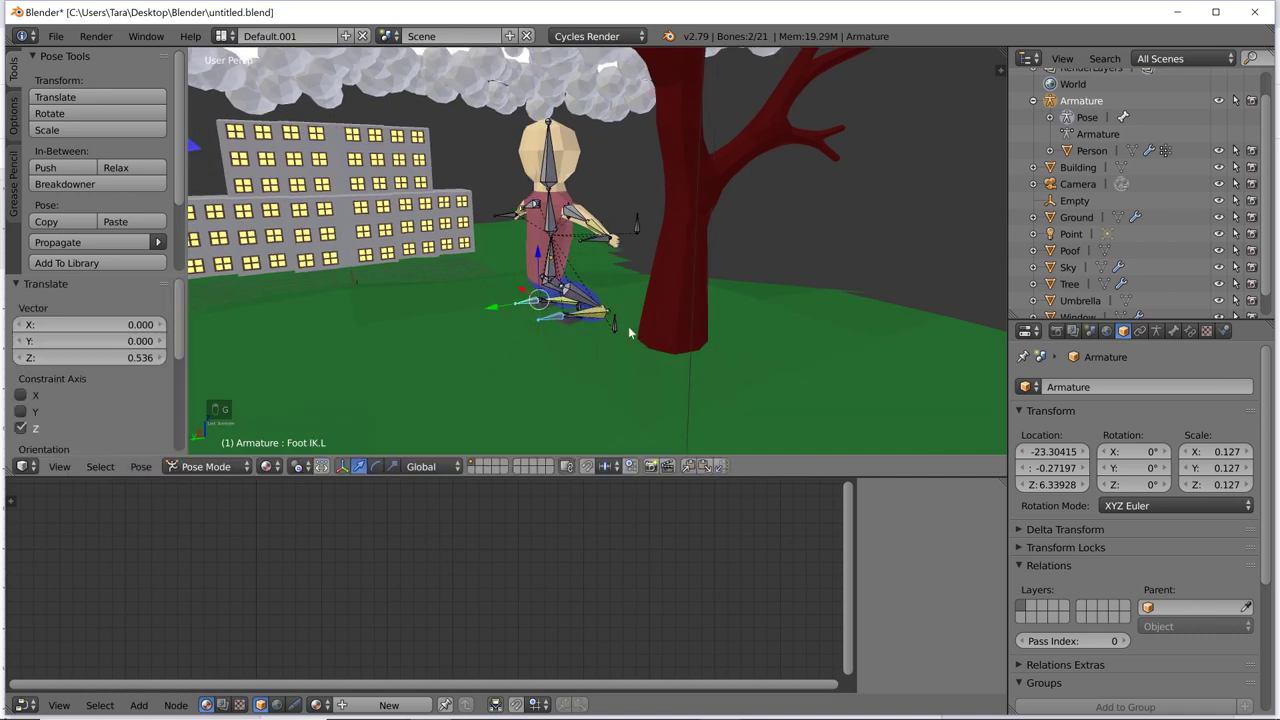
middle_click_drag(622, 330, 548, 272)
key("g")
key("z")
left_click(597, 339)
Step: Move the Lower Body bone toward the tree trunk and rotate it -180° about the global Z axis
right_click(502, 250)
key("g")
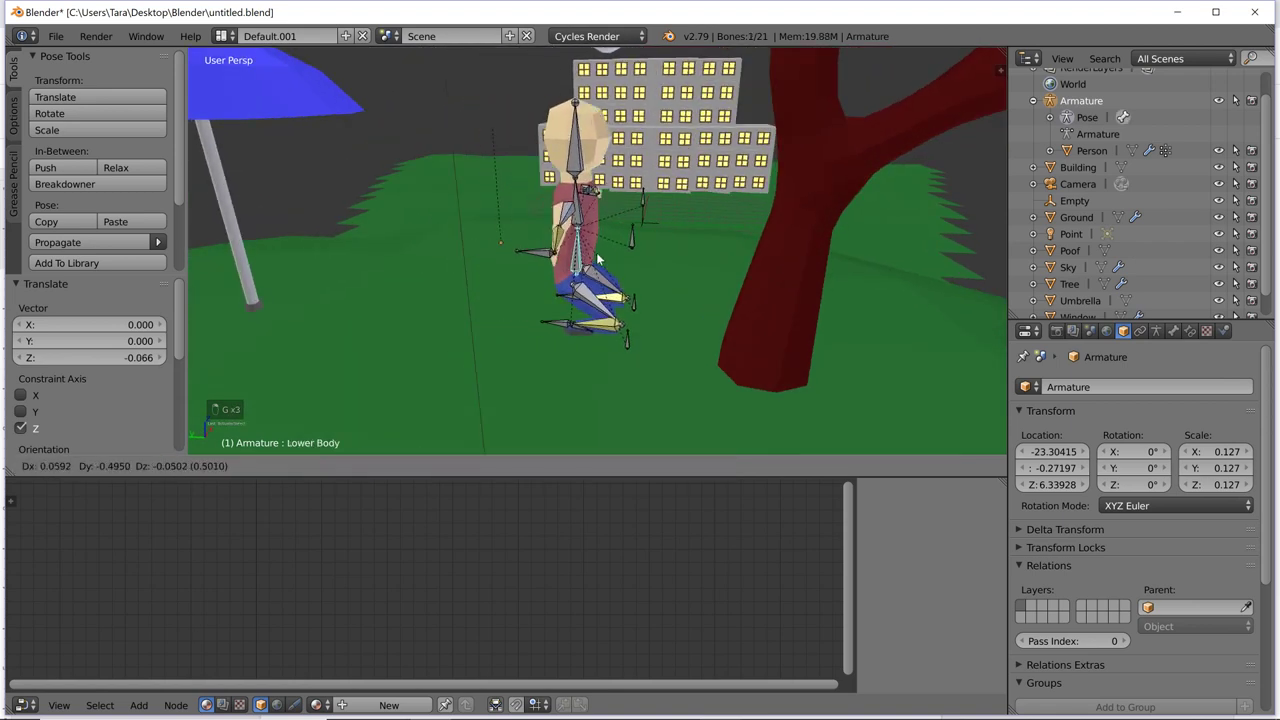
left_click(842, 254)
key("r")
key("z")
left_click(413, 234)
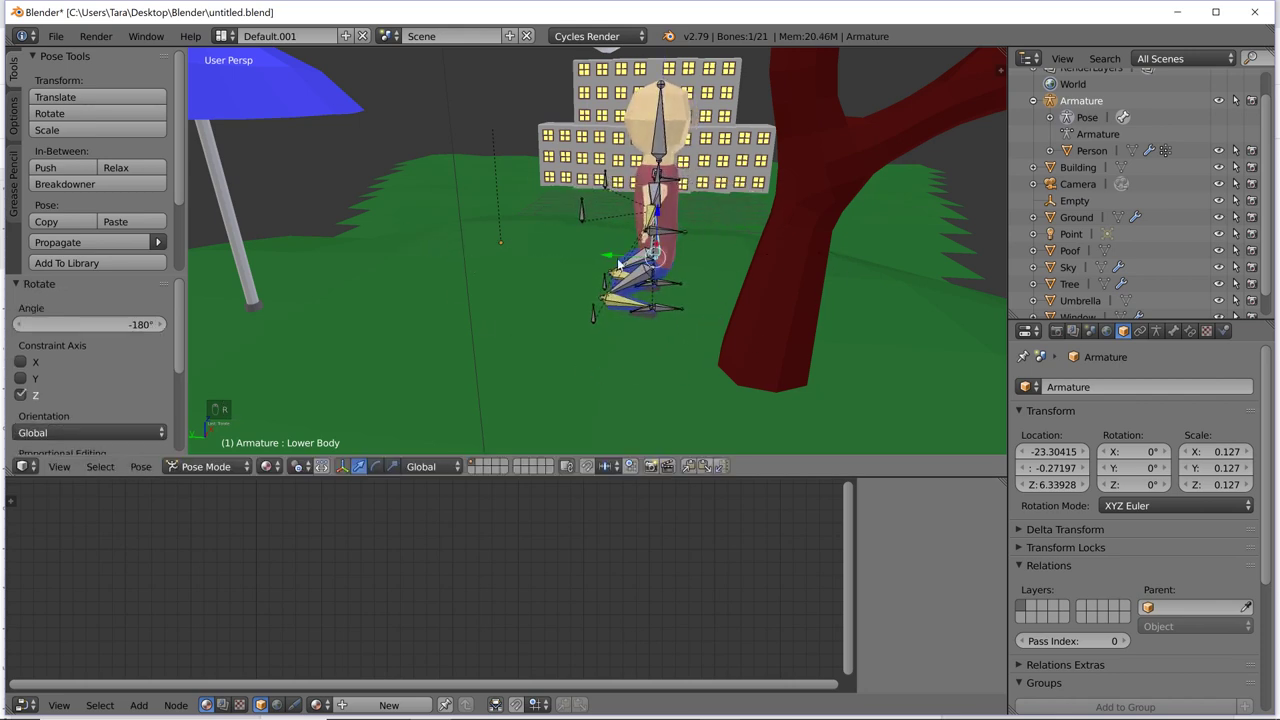
Step: Lower the Lower Body bone 0.803 along Z and tilt it back about 27° around global X toward the trunk
key("g")
key("z")
left_click(791, 354)
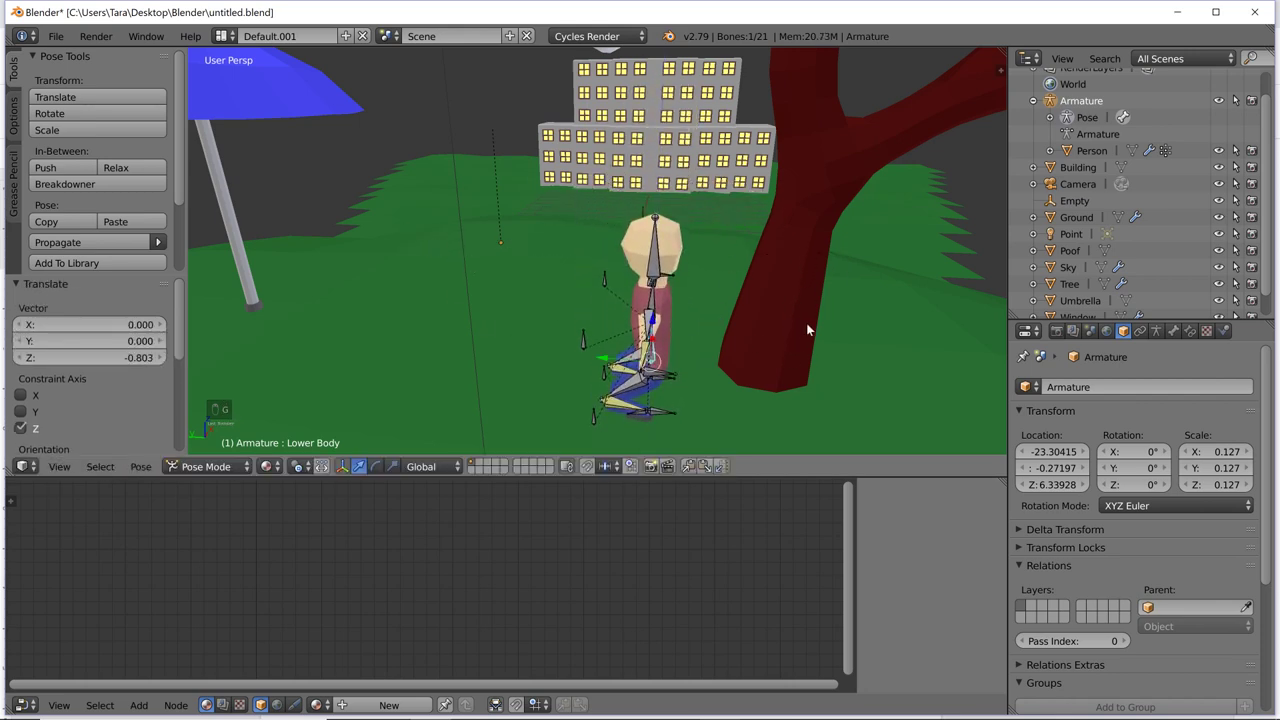
middle_click_drag(811, 329, 814, 302)
key("r")
key("x")
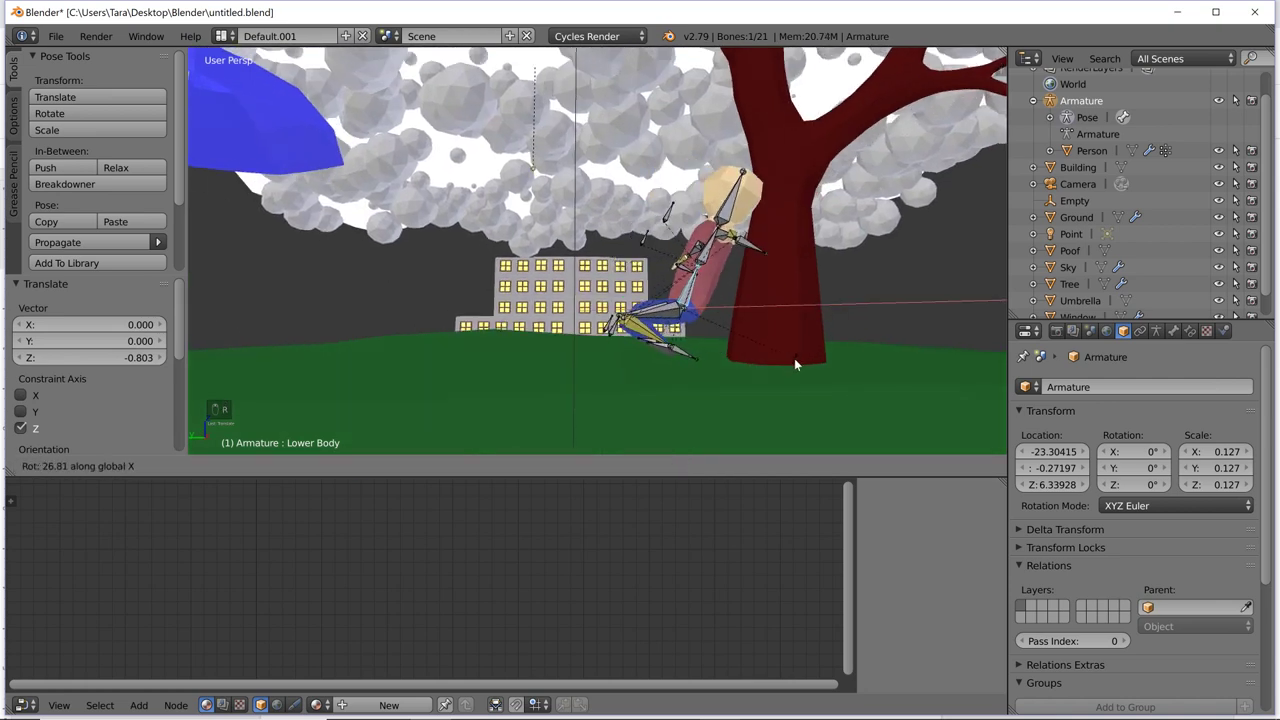
left_click(794, 358)
Step: Shift the Lower Body bone along Y toward the tree trunk and 0.422 along X
middle_click_drag(794, 358, 772, 359)
key("g")
key("y")
right_click(787, 337)
key("g")
key("y")
left_click(845, 345)
key("g")
key("x")
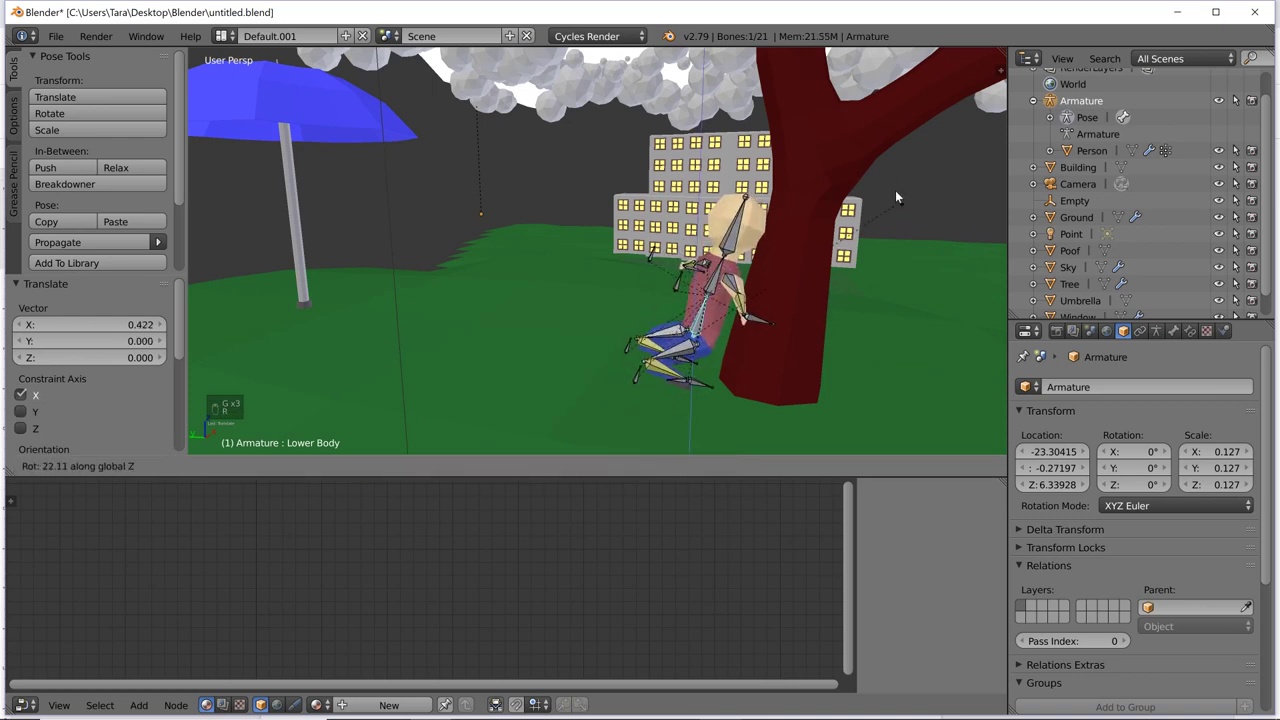
Step: Rotate the Lower Body bone 26.4° about the global Z axis
left_click(894, 182)
key("g")
key("x")
right_click(891, 193)
Step: From the camera view, seat the figure by moving the Lower Body bone -0.172 along Z and back up 0.077
key("KP_0")
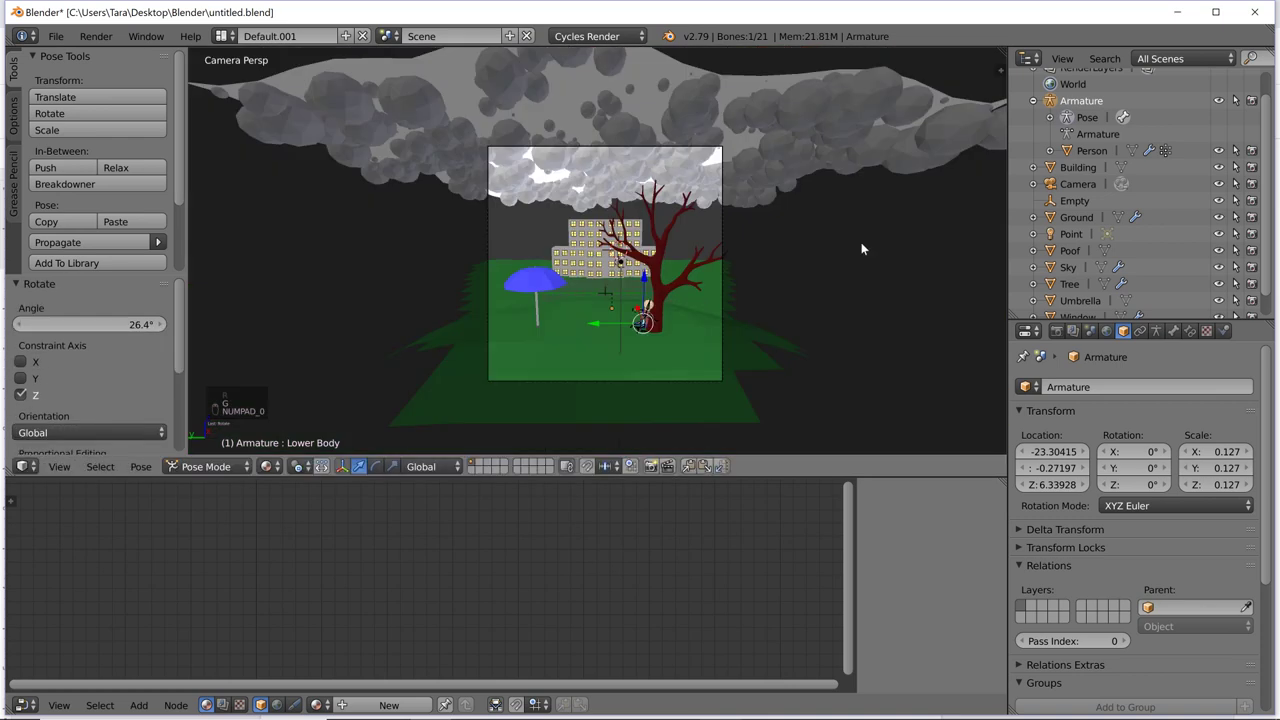
scroll(754, 326, "up", 5)
middle_click_drag(754, 326, 774, 178, "shift")
key("g")
key("z")
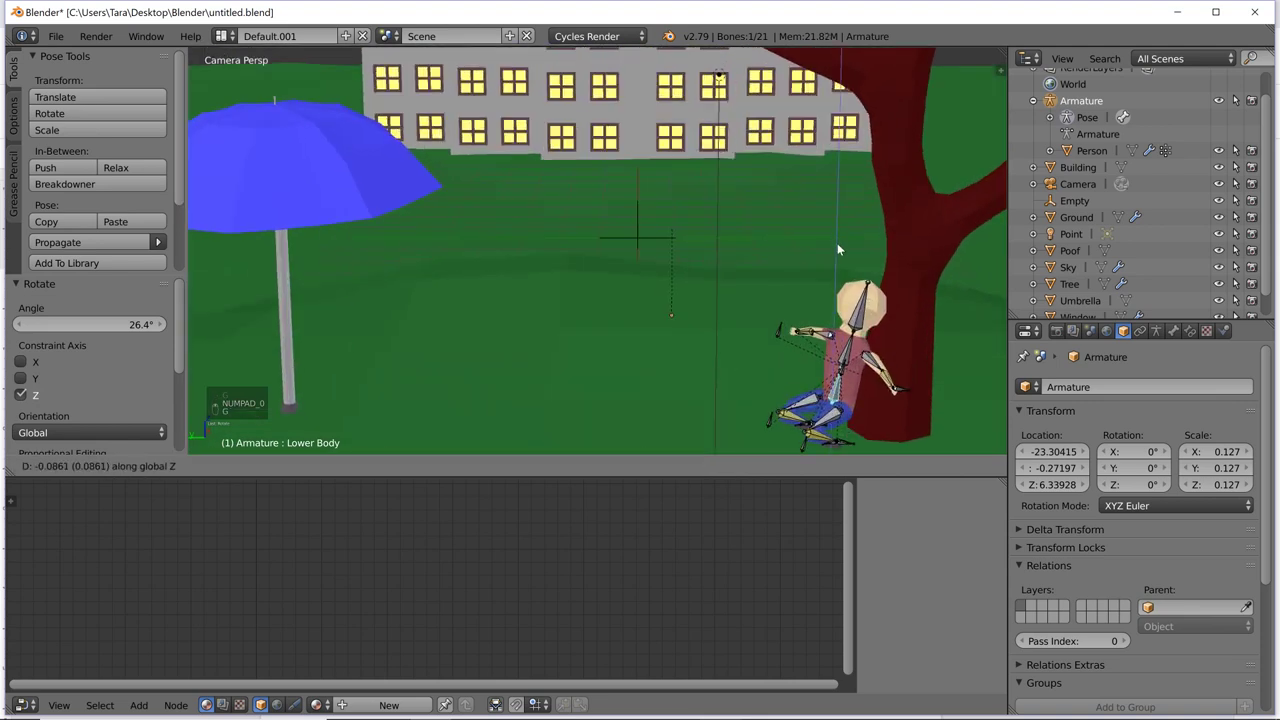
left_click(848, 302)
scroll(849, 300, "down", 2)
middle_click_drag(849, 300, 837, 219, "shift")
scroll(812, 285, "up", 2)
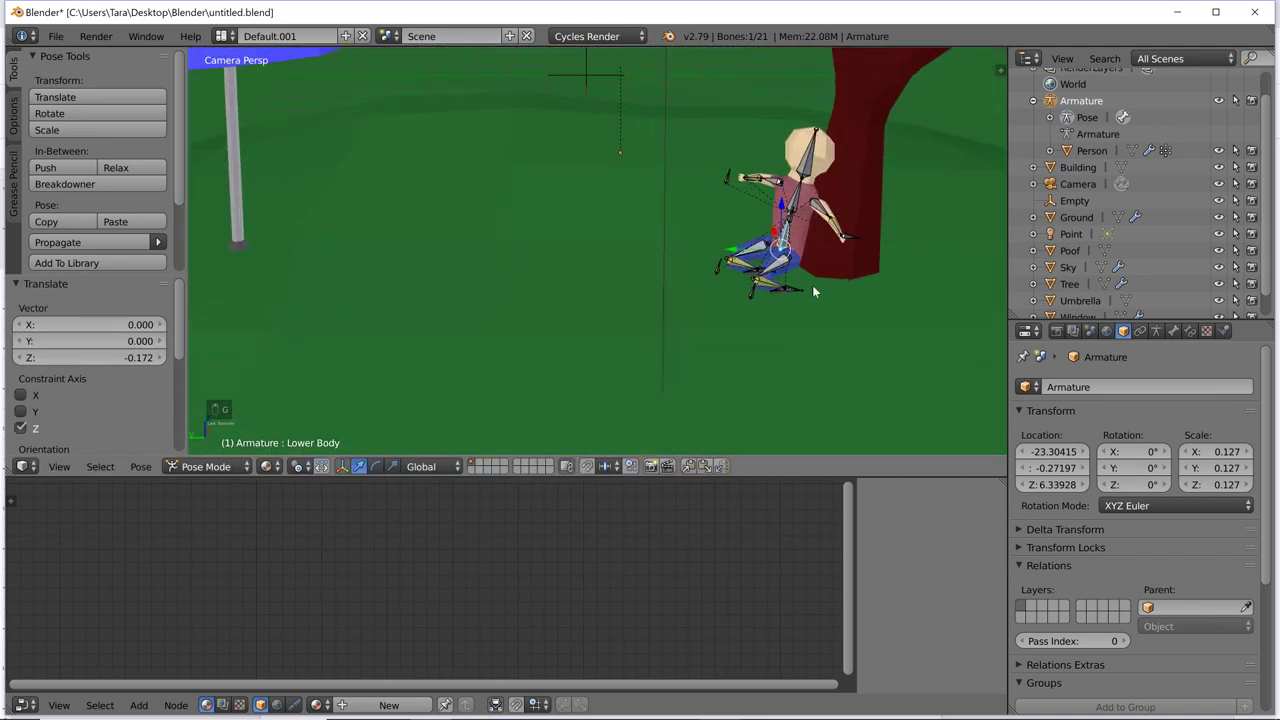
key("g")
key("z")
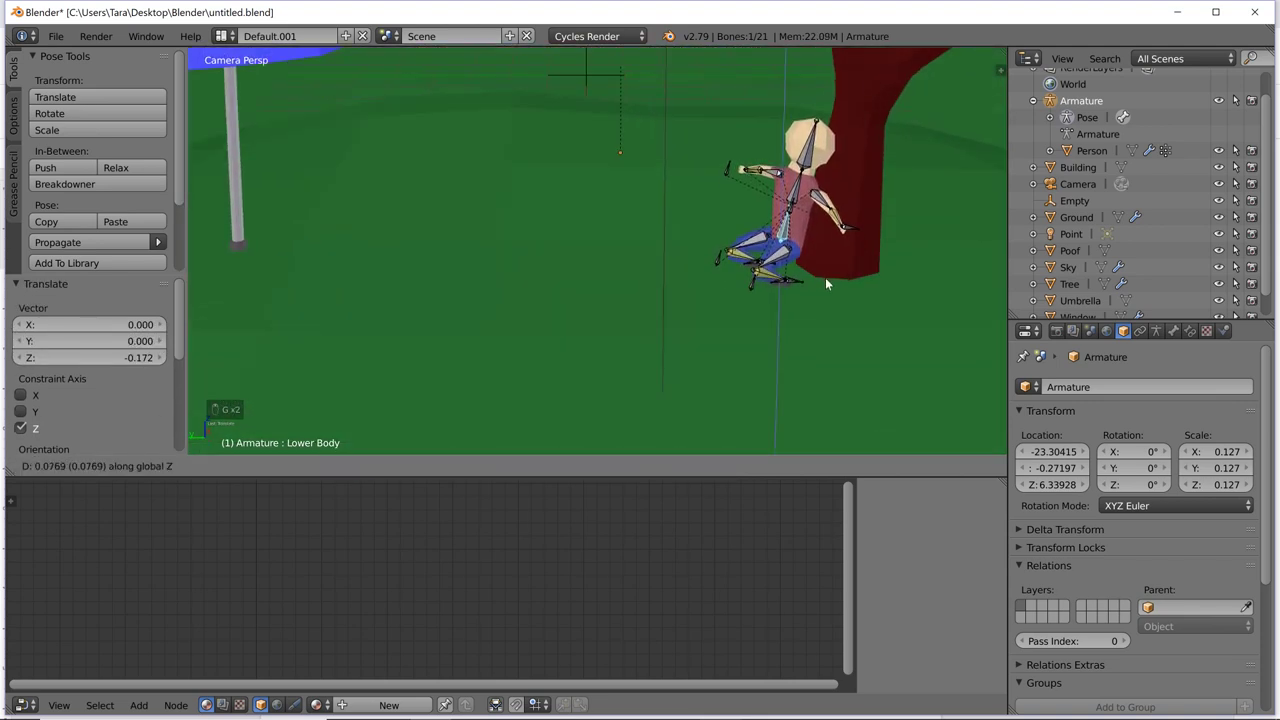
left_click(825, 280)
right_click(787, 281)
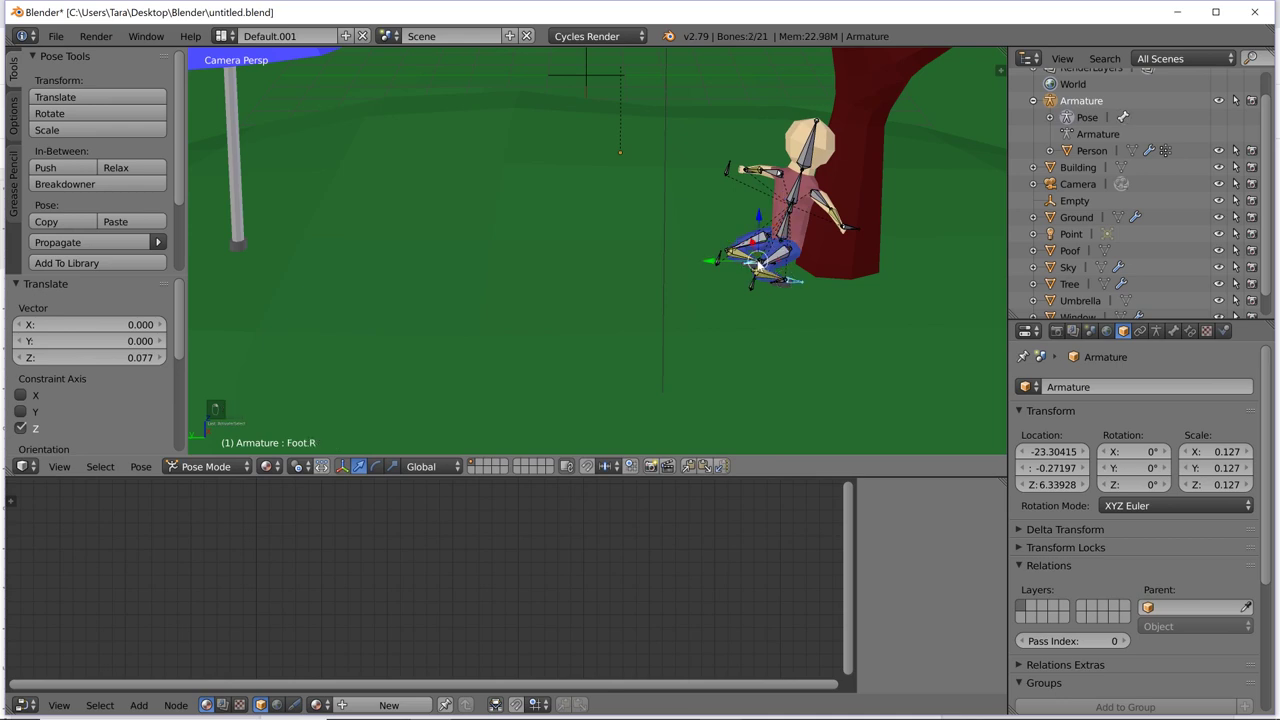
key("a")
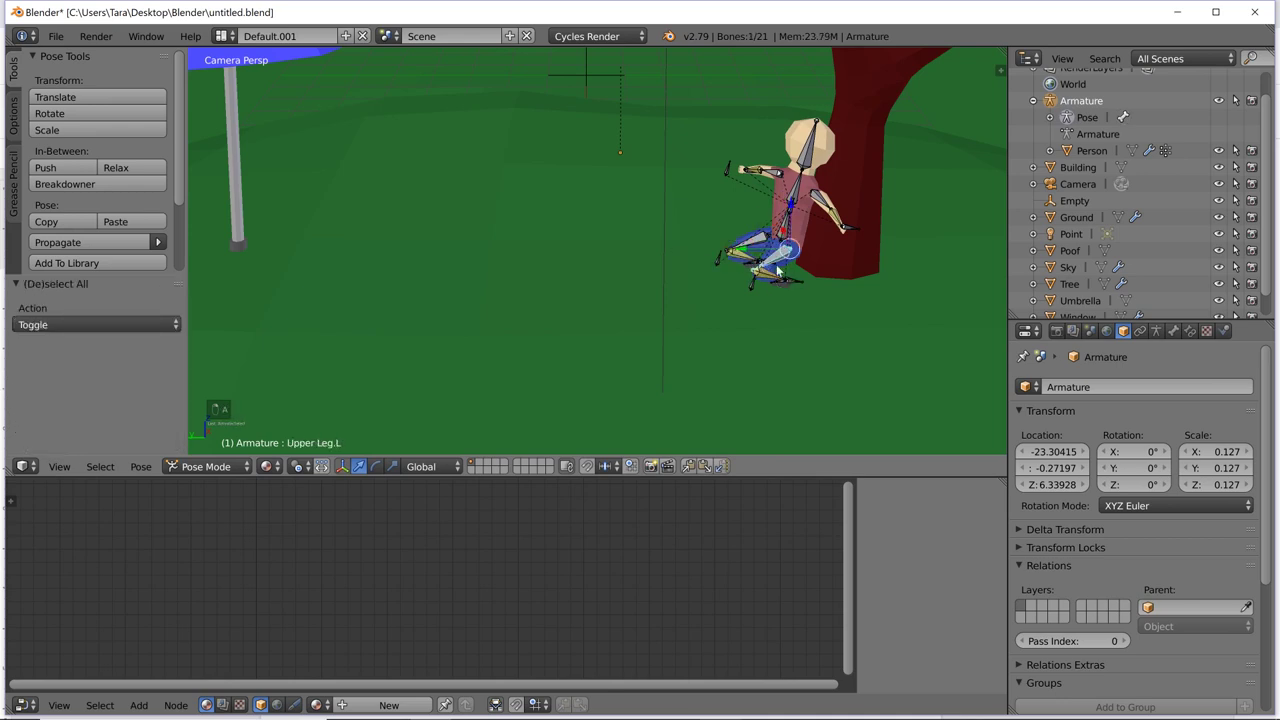
middle_click_drag(760, 262, 717, 300)
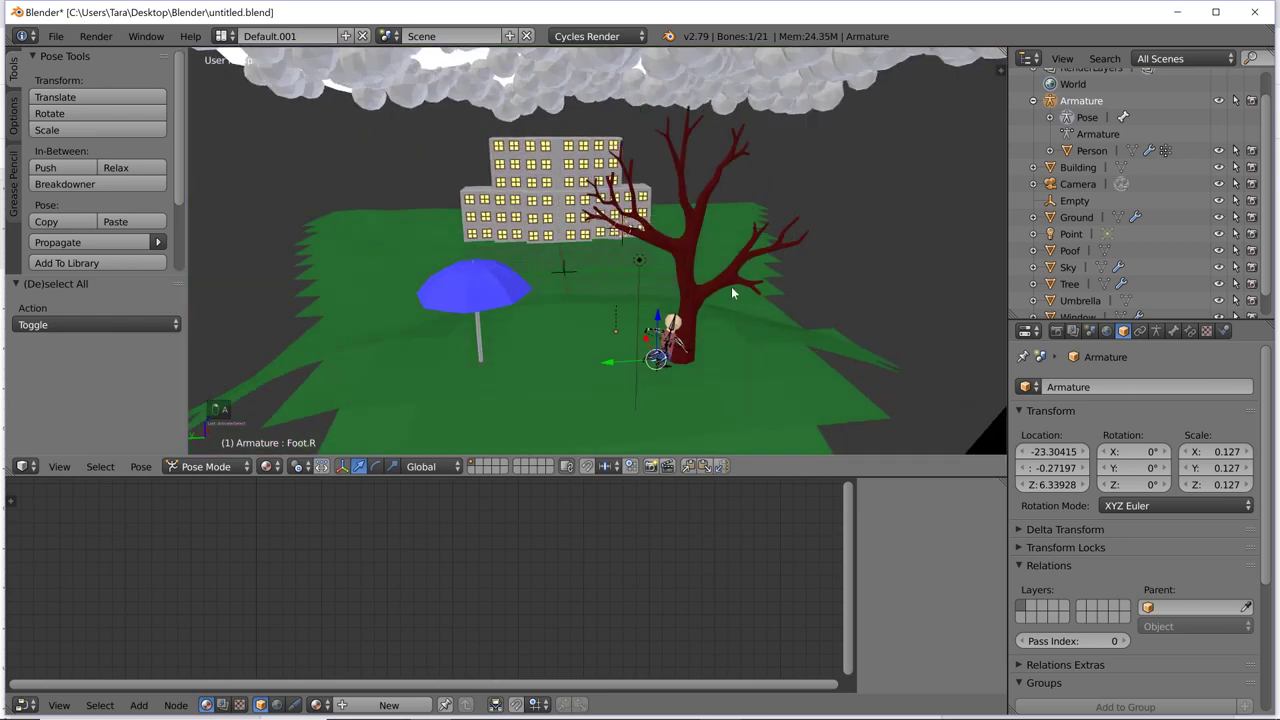
scroll(720, 244, "up", 5)
middle_click_drag(720, 244, 547, 190, "shift")
right_click(619, 225)
middle_click_drag(720, 208, 696, 194)
key("r")
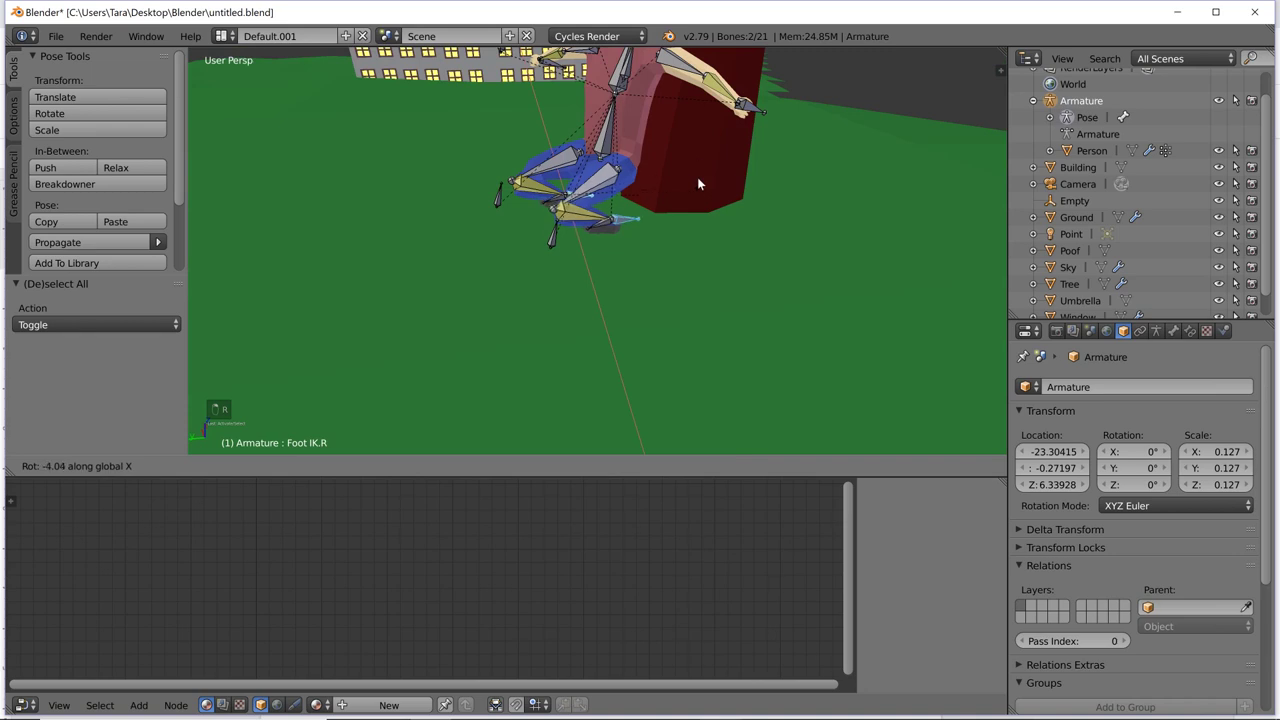
left_click(673, 120)
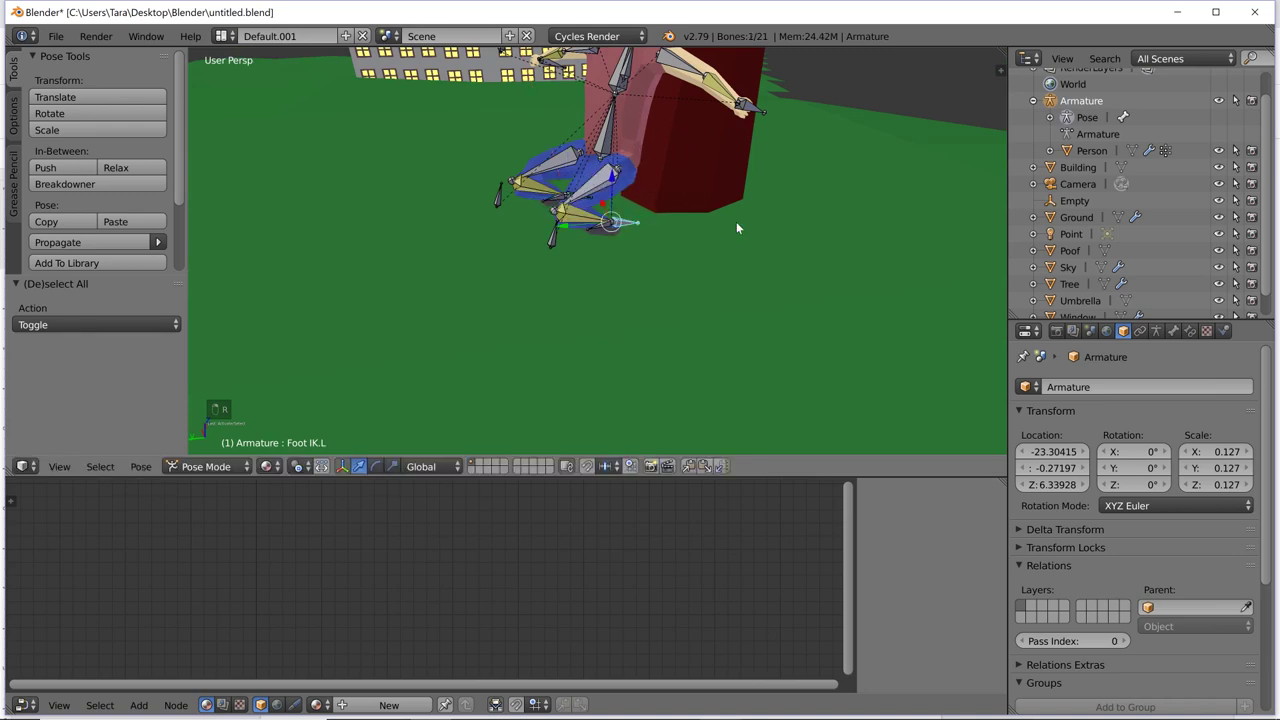
Step: Rotate the left foot IK bone -26.6° and the right foot IK bone -24.1° about the global X axis
key("r")
key("x")
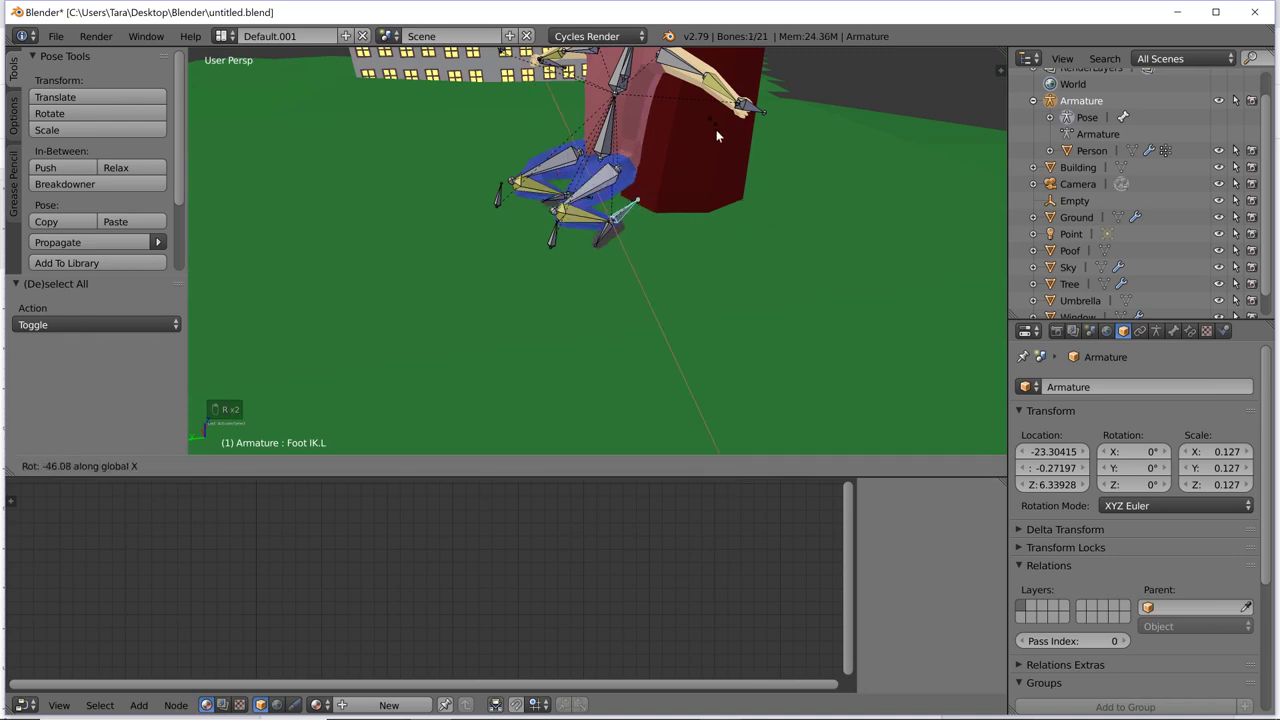
left_click(724, 163)
middle_click_drag(725, 169, 626, 189)
right_click(557, 190)
key("r")
key("x")
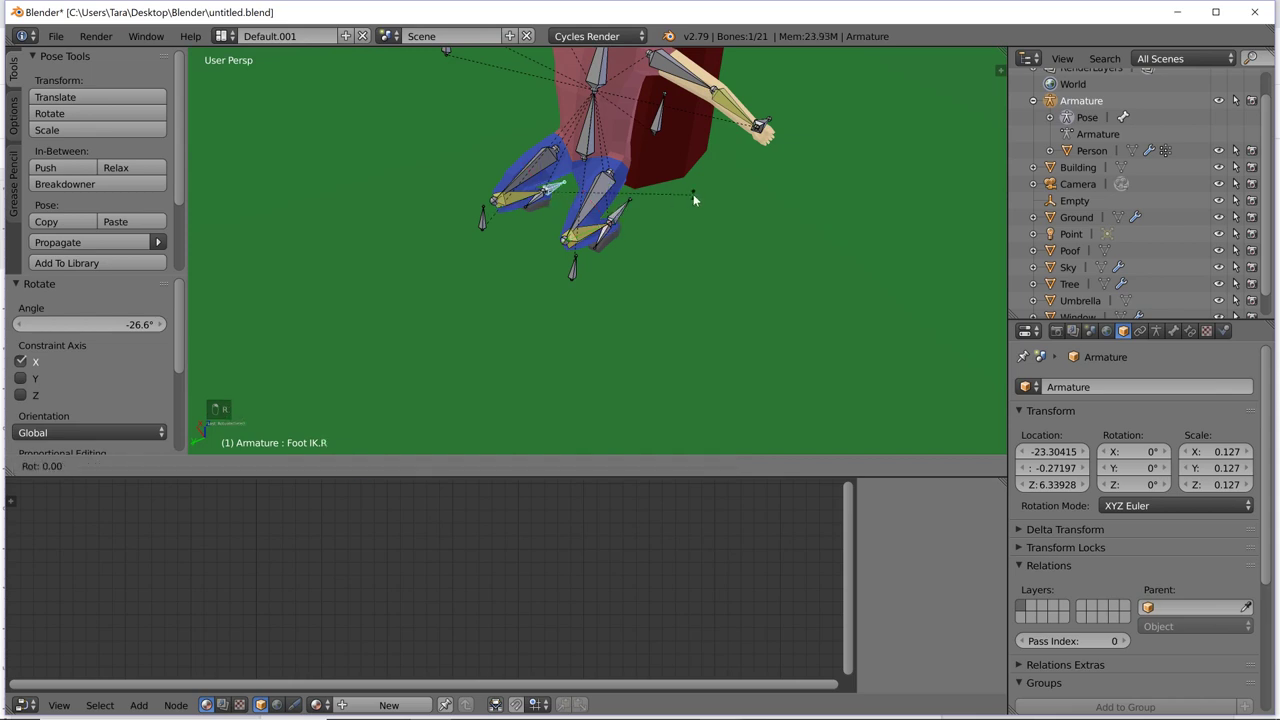
left_click(692, 127)
key("g")
key("x")
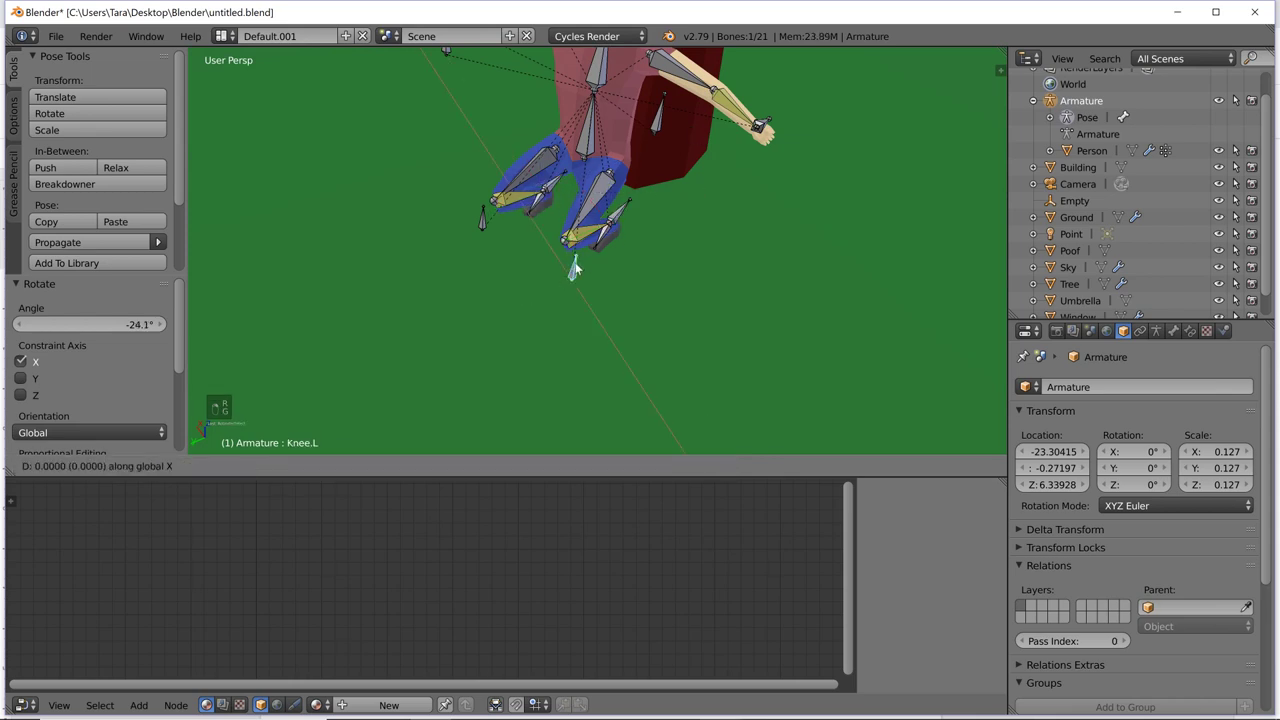
right_click(655, 253)
Step: Select both arm IK bones and lower them 0.464 along global Z
middle_click_drag(655, 253, 667, 241)
scroll(667, 239, "down", 2)
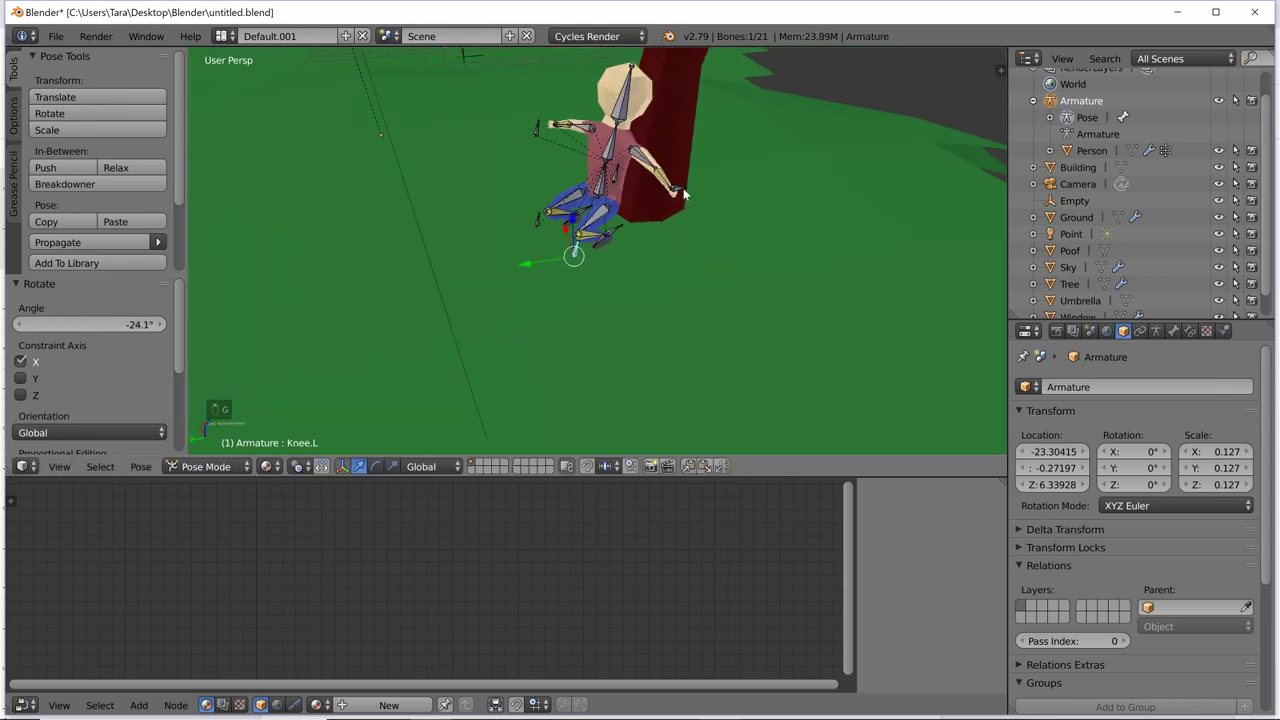
right_click(683, 188)
middle_click_drag(683, 188, 646, 195)
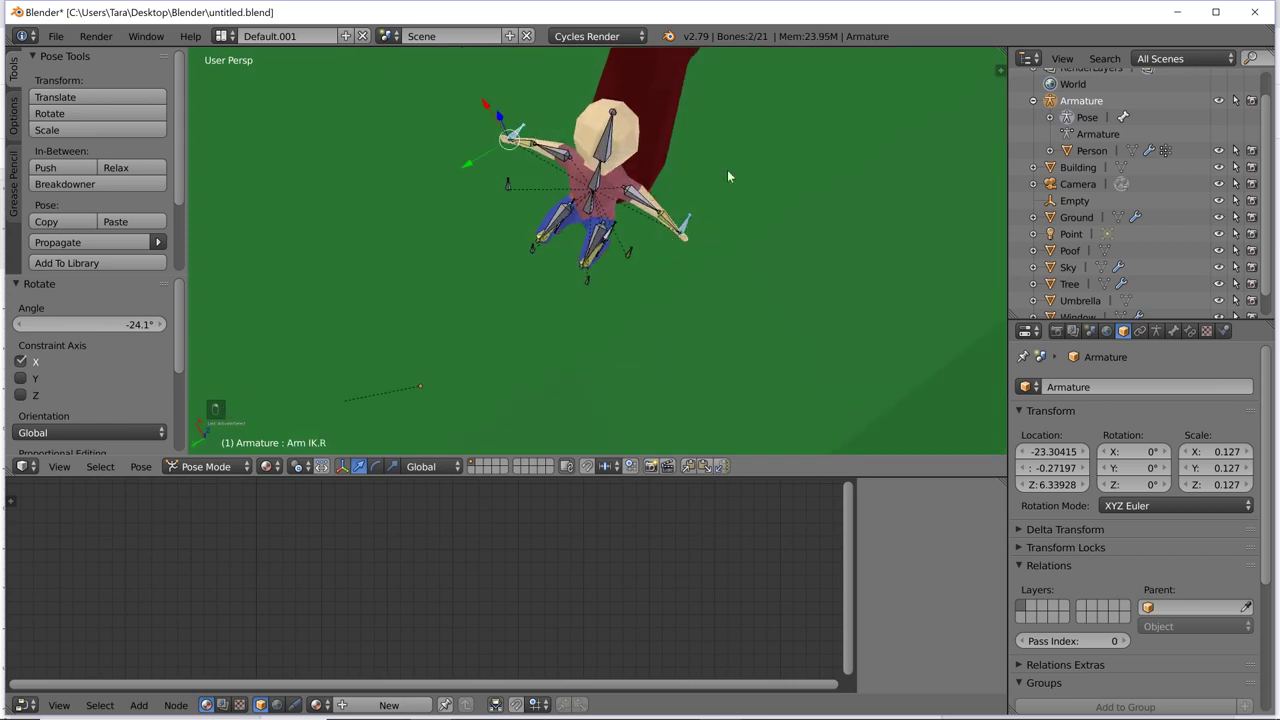
middle_click_drag(794, 185, 674, 223)
key("g")
key("z")
left_click(753, 196)
Step: Move the left arm IK bone horizontally, with Z locked, in toward the figure's body
right_click(668, 227)
key("g")
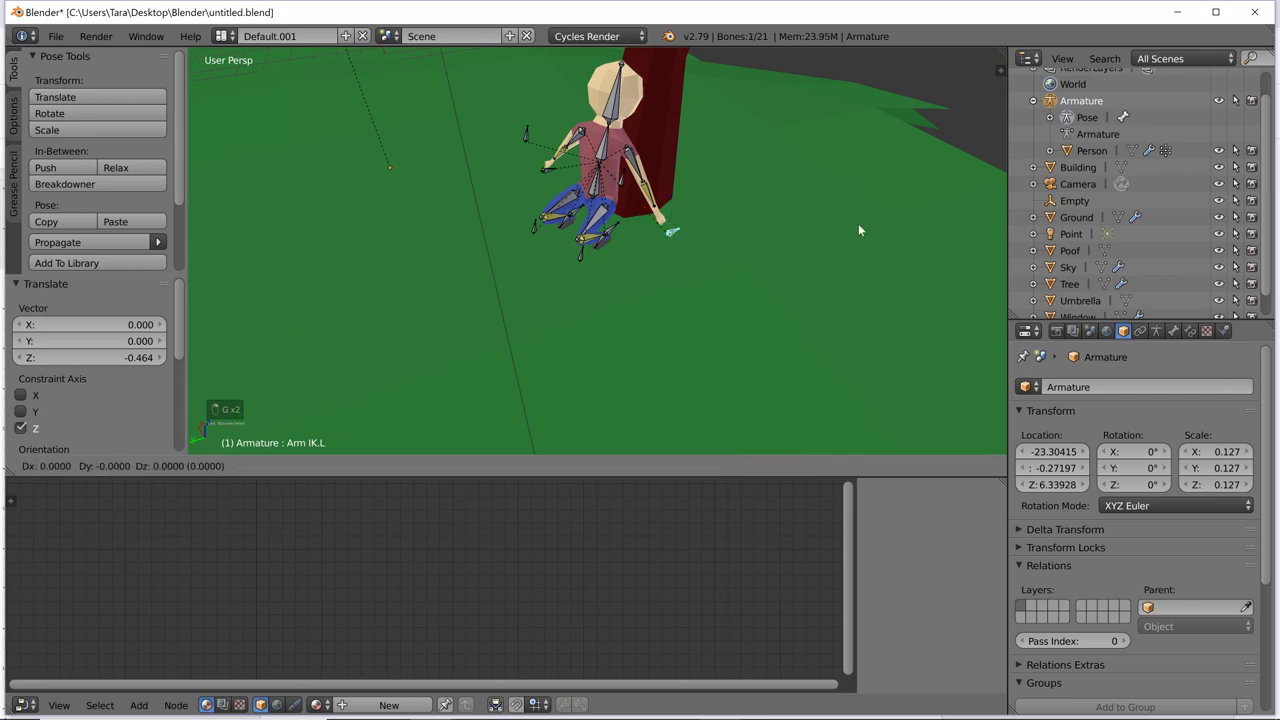
key("x")
right_click(783, 212)
middle_click_drag(783, 212, 804, 227)
key("g")
key("shift+z")
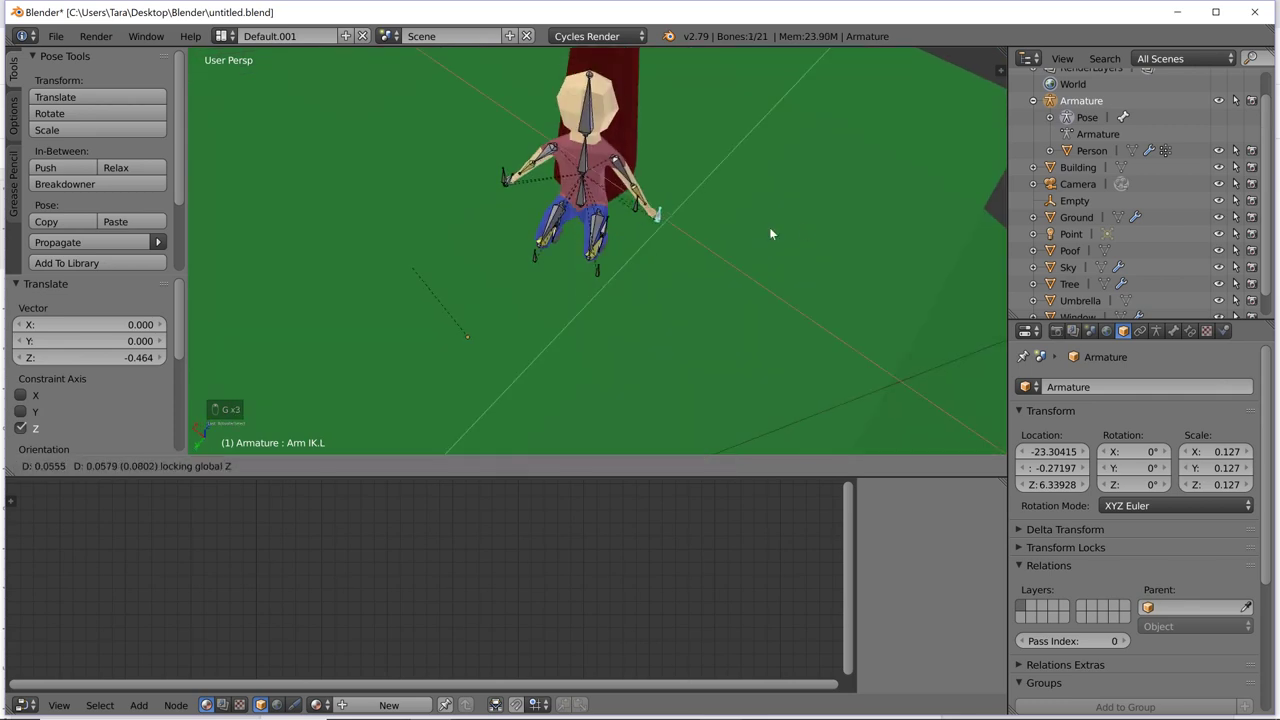
key("shift+z")
left_click(742, 223)
Step: Move the left elbow bone horizontally by 0.237 in X and 0.311 in Y
right_click(637, 210)
key("g")
key("shift+z")
left_click(690, 210)
Step: Bring the left hand toward the lap by moving the left arm IK bone 0.293 along X and about 0.12 along Y
scroll(695, 190, "up", 5)
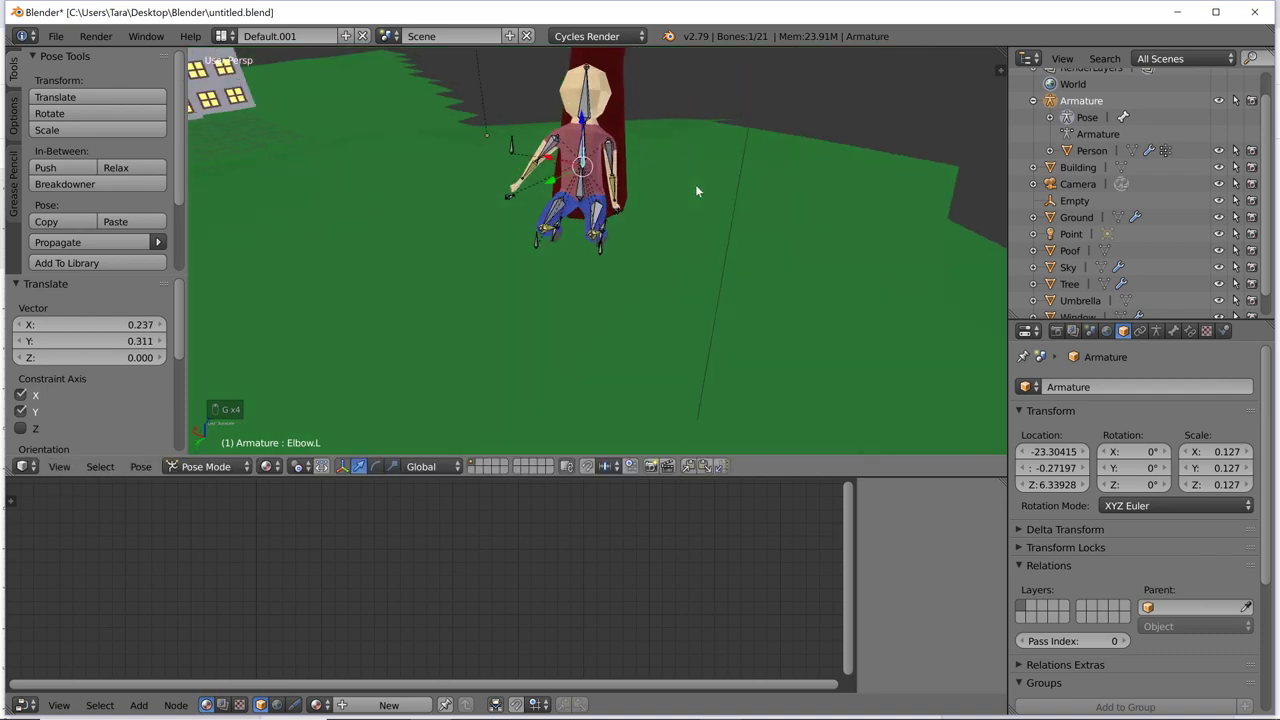
middle_click_drag(632, 200, 771, 169)
key("g")
key("z")
right_click(638, 152)
key("g")
key("x")
left_click(743, 144)
key("g")
key("y")
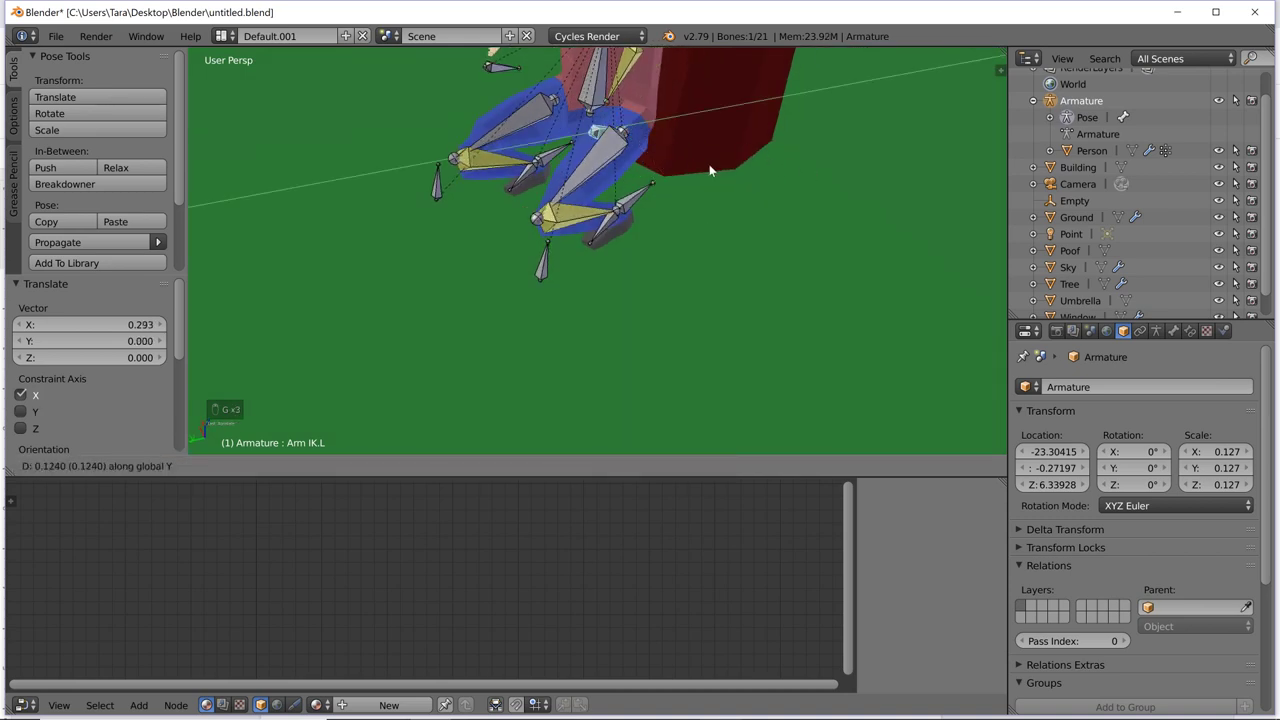
left_click(704, 168)
Step: Nudge the left arm IK bone along X and adjust its height along Z
key("g")
key("x")
left_click(735, 200)
key("g")
key("z")
left_click(739, 133)
middle_click_drag(739, 133, 774, 125)
key("g")
key("z")
left_click(806, 135)
Step: Slide the left arm IK bone horizontally with Z locked and rotate it 90.1°
key("g")
key("shift+z")
left_click(716, 136)
key("r")
left_click(557, 348)
middle_click_drag(557, 348, 467, 198)
key("KP_0")
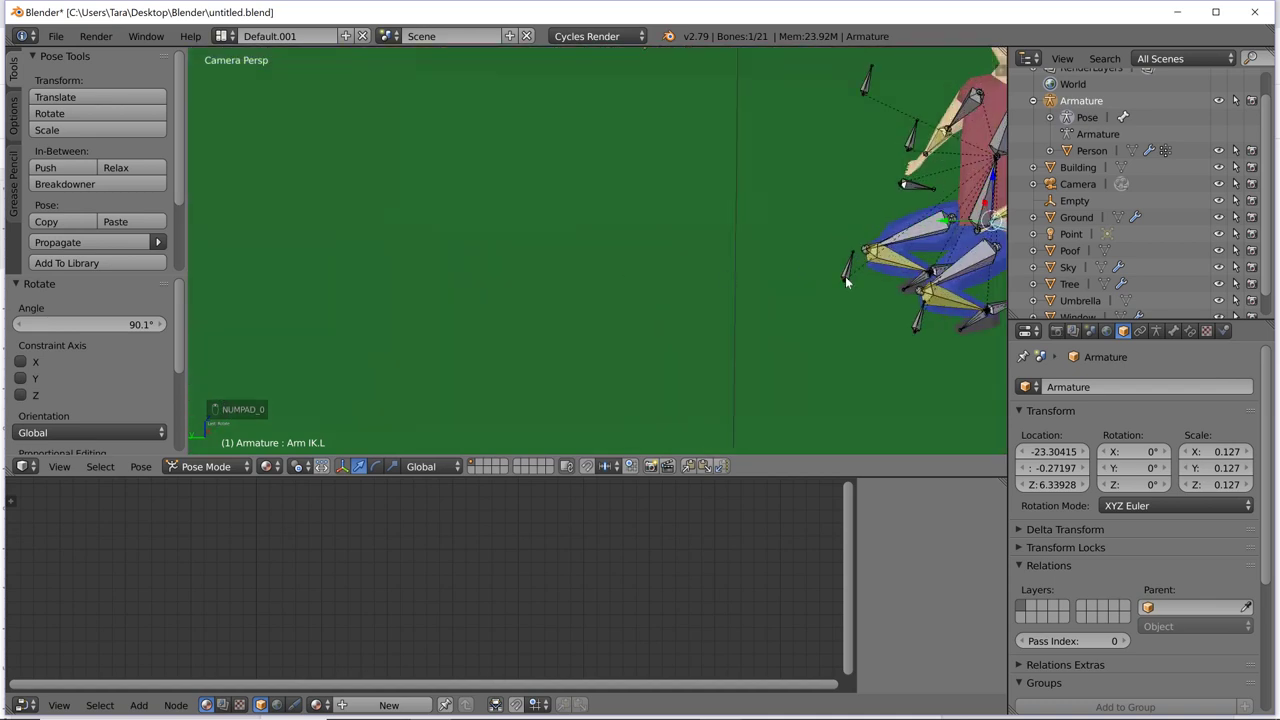
Step: In the camera view, fine-tune the left arm IK bone's position by -0.083 X, 0.006 Y, about 0.073 Z and a further -0.215 X
key("g")
key("shift+z")
left_click(845, 287)
key("g")
key("z")
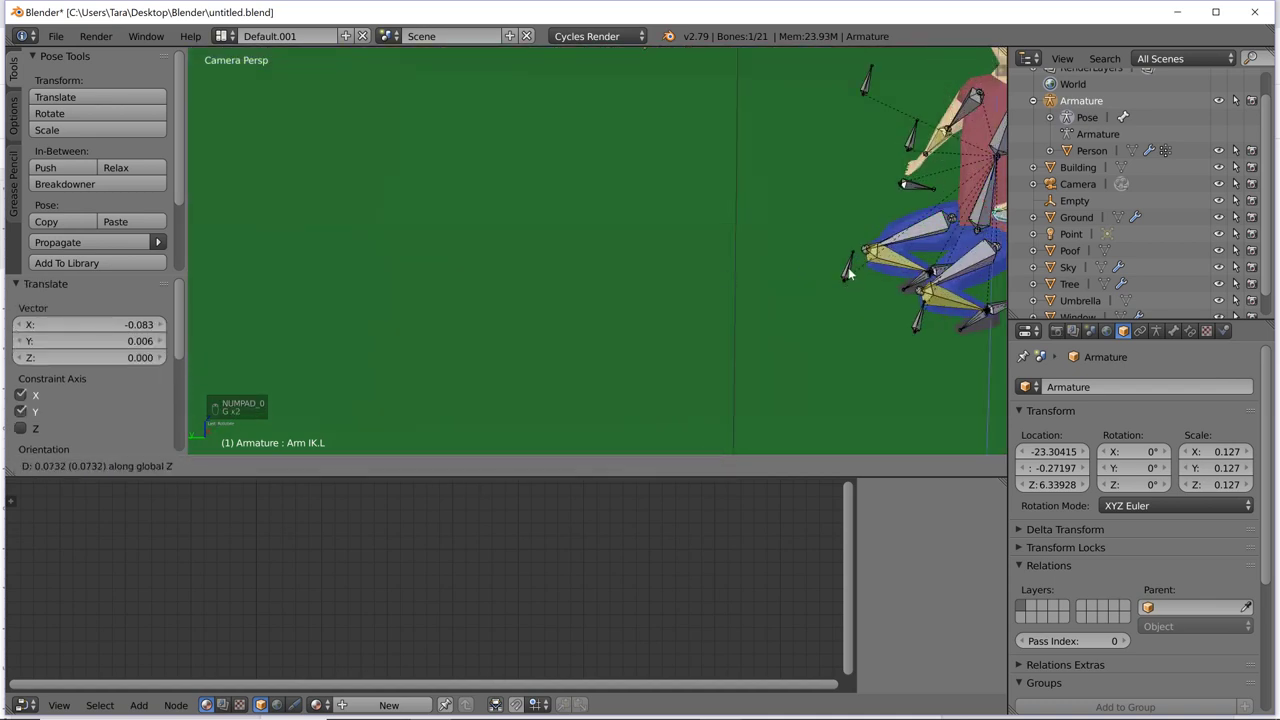
left_click(846, 273)
key("g")
key("x")
left_click(854, 289)
key("KP_0")
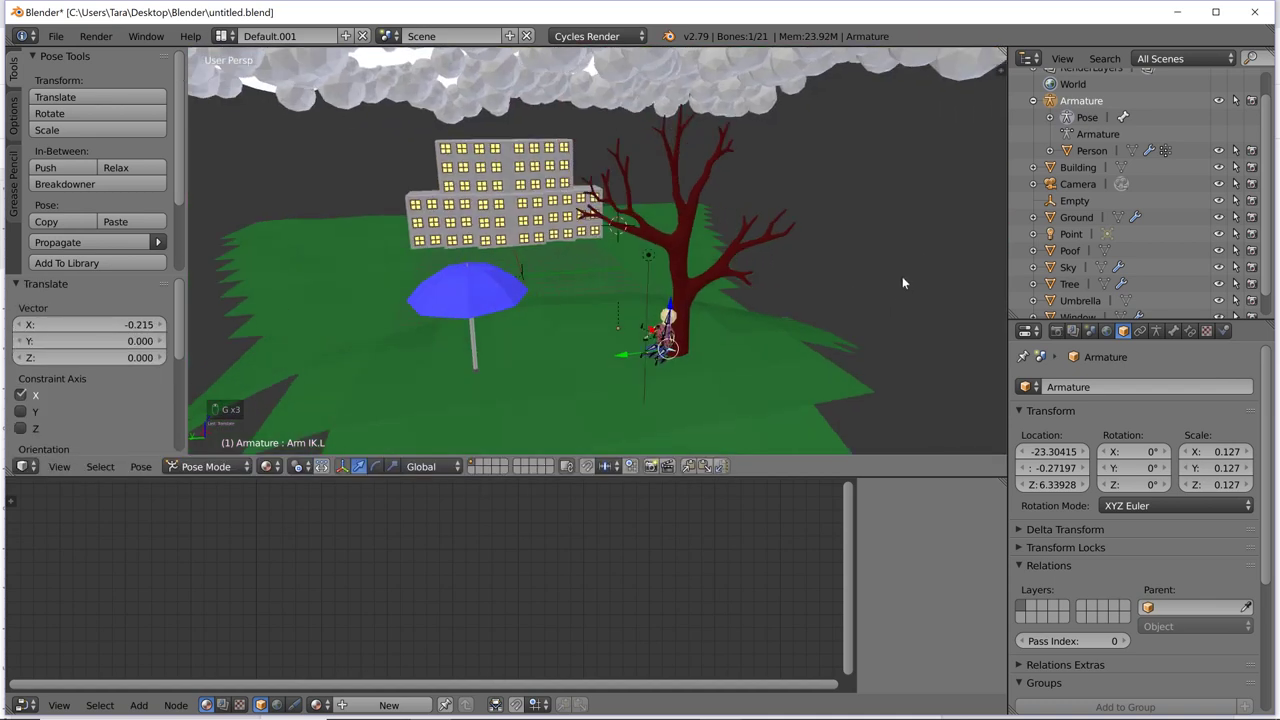
Step: From the camera view, adjust the left arm IK bone's height along Z and rotate it 66° about X
key("KP_0")
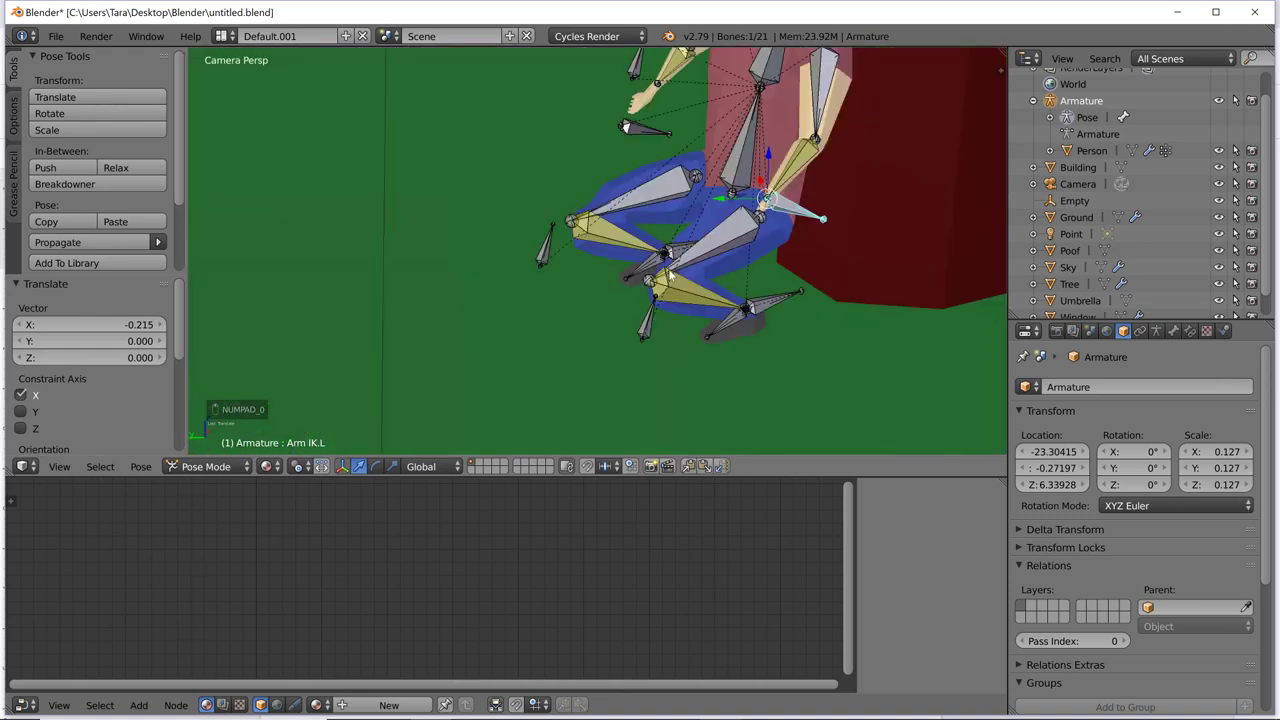
key("g")
key("z")
left_click(744, 258)
key("r")
key("x")
left_click(752, 373)
right_click(628, 92)
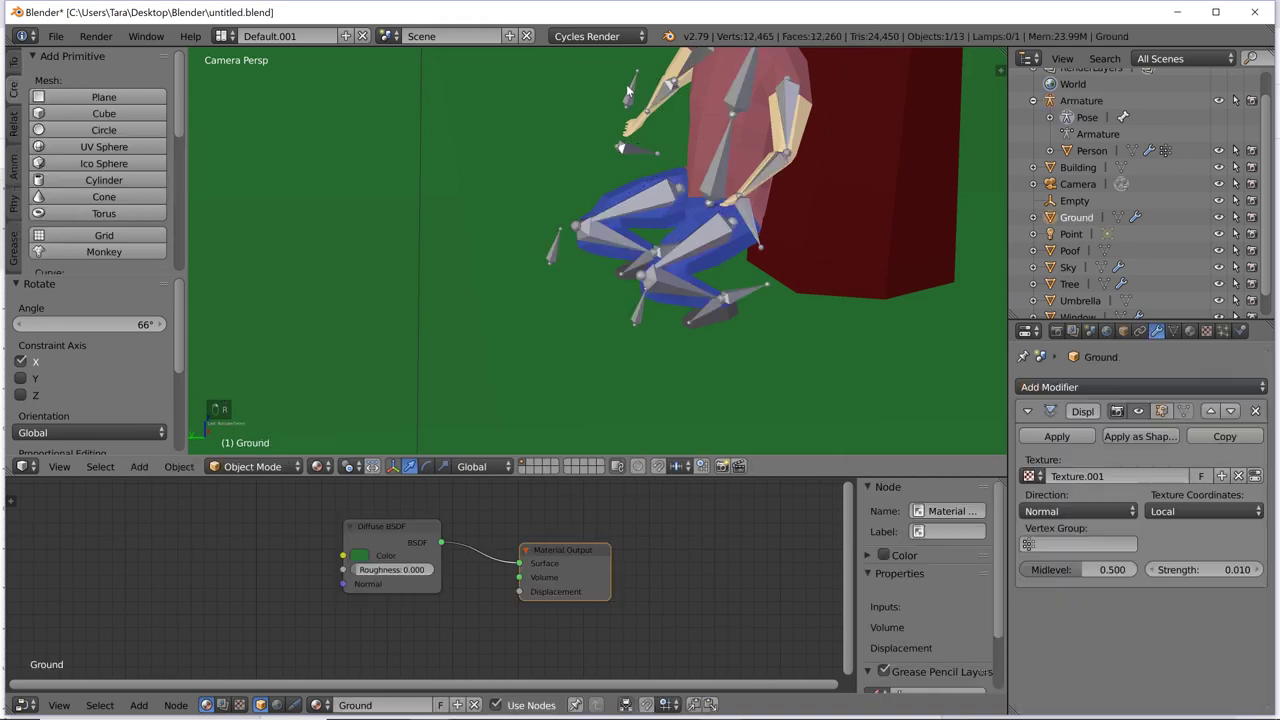
right_click(630, 90)
key("g")
key("z")
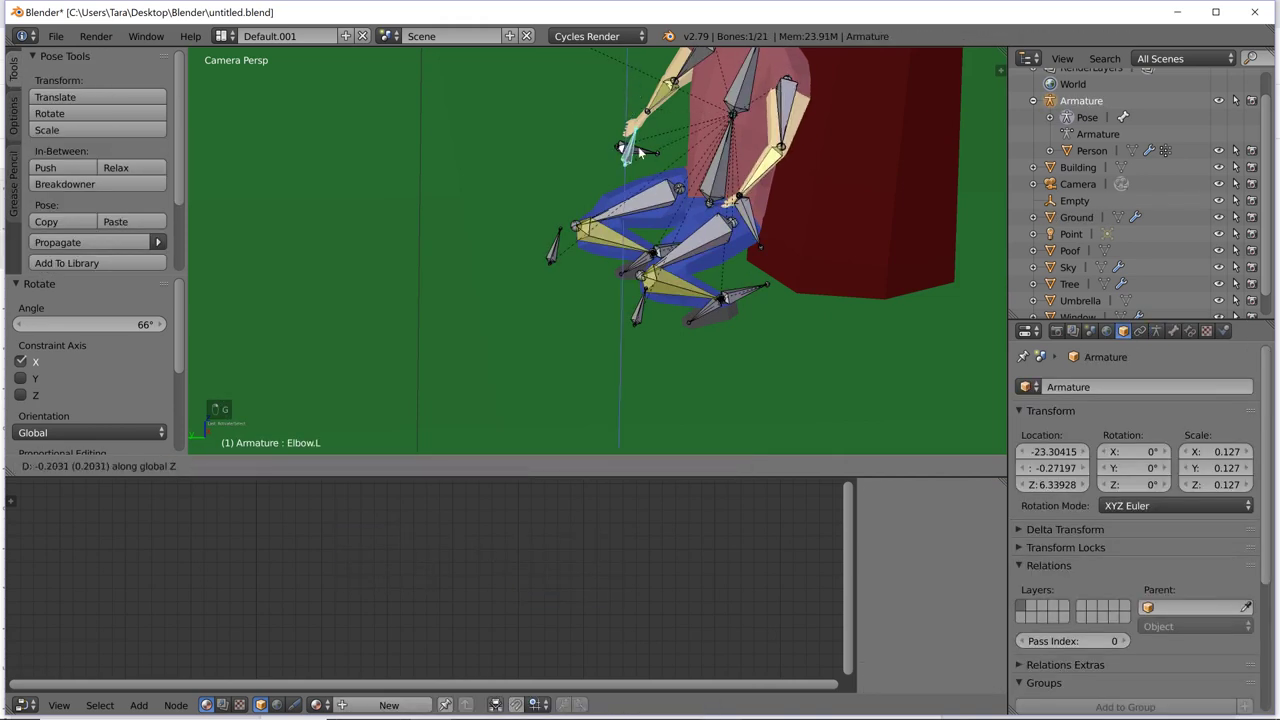
right_click(638, 150)
scroll(643, 150, "down", 1)
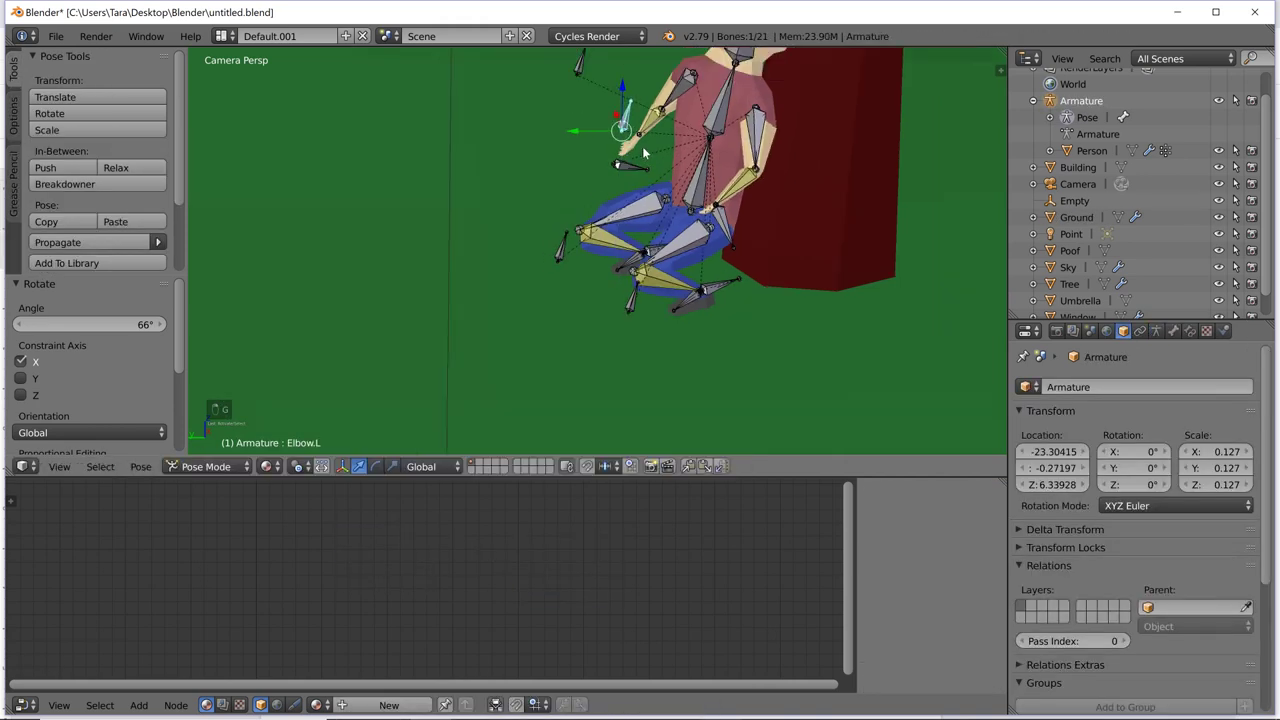
middle_click_drag(644, 152, 613, 135)
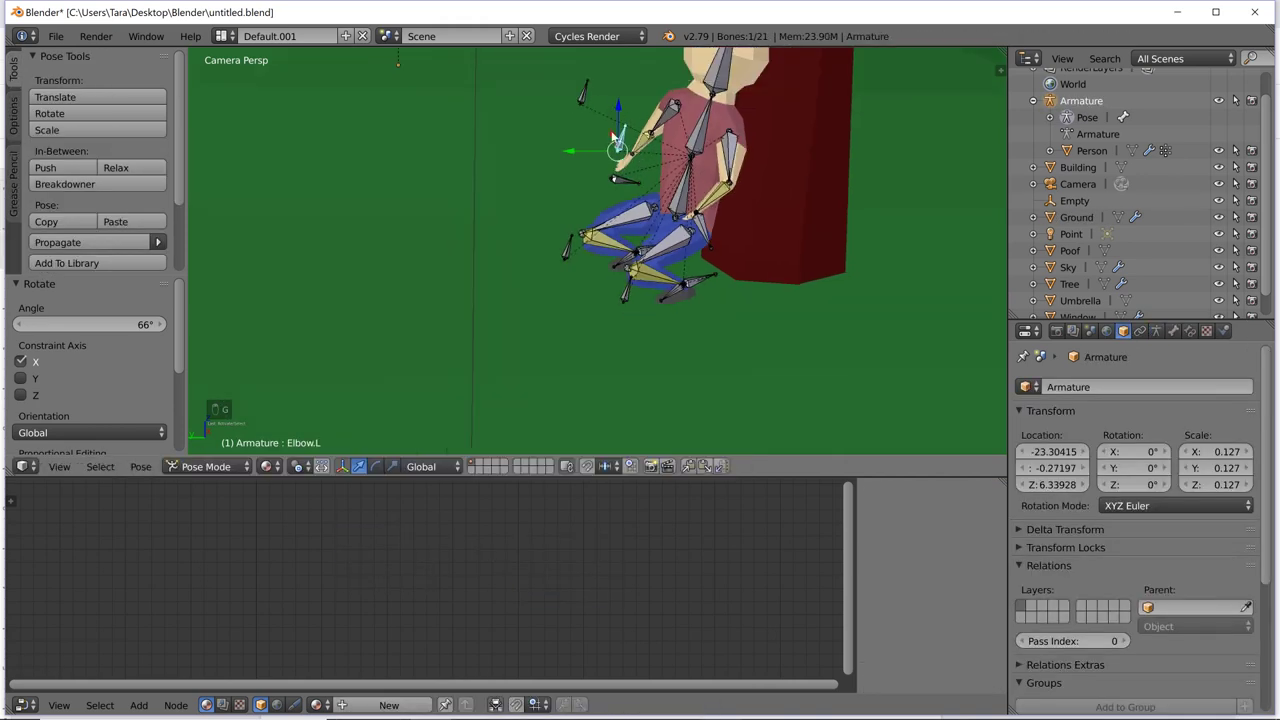
key("g")
Step: Move the right arm IK bone -0.411 along X and -0.118 along Y, adjust its height, and shift it a further -0.053 along X
right_click(639, 183)
key("g")
key("shift+z")
left_click(671, 208)
key("g")
key("z")
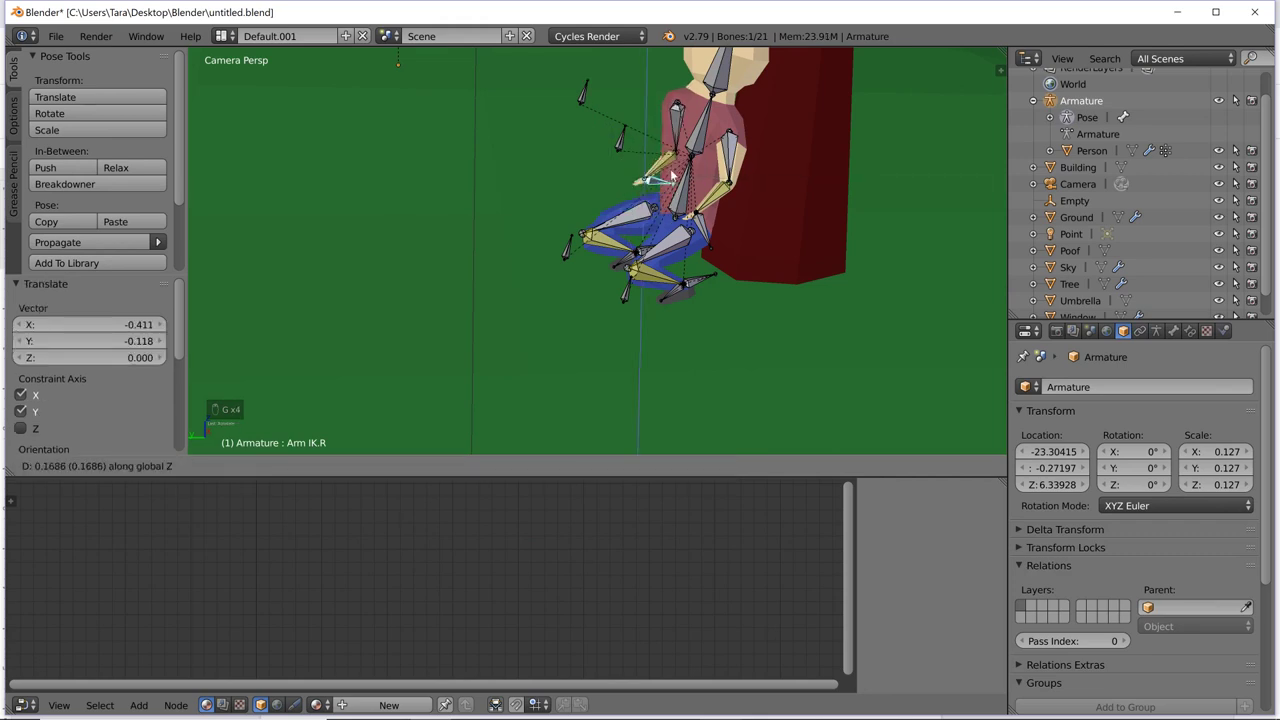
left_click(669, 185)
key("g")
key("x")
left_click(668, 188)
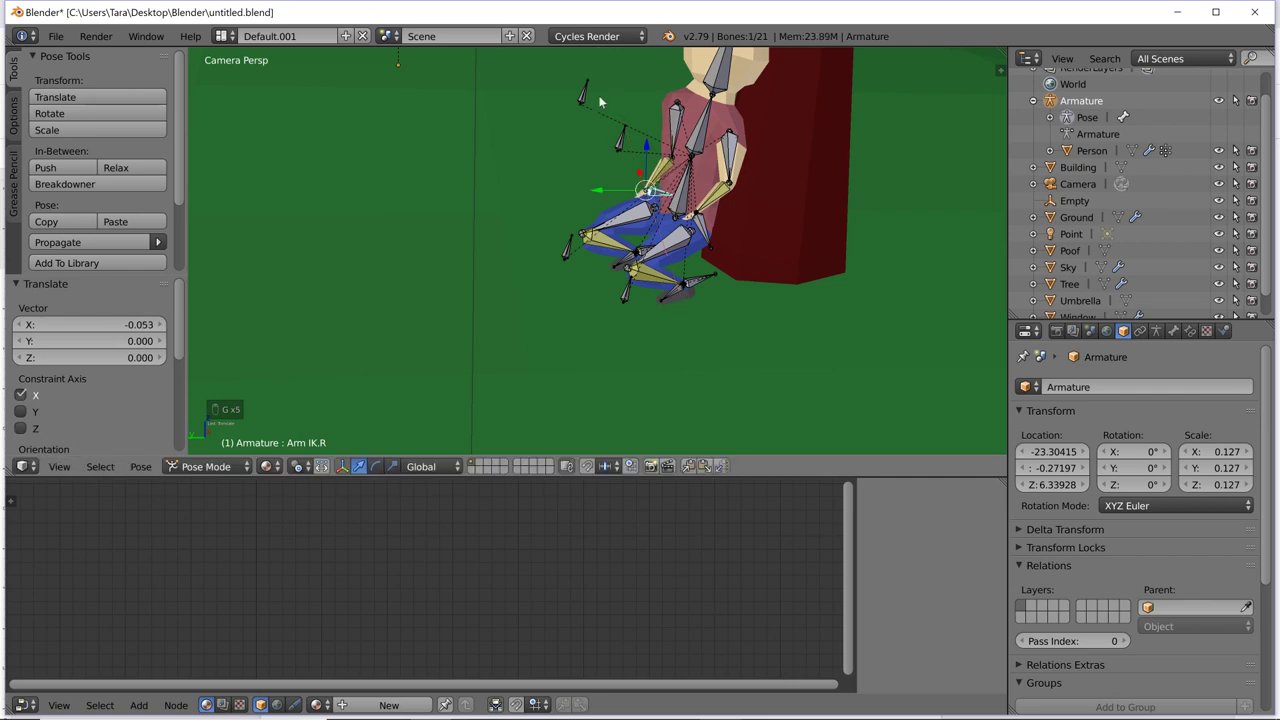
Step: Move the right elbow bone -1.280 along the X axis
right_click(586, 88)
key("g")
key("x")
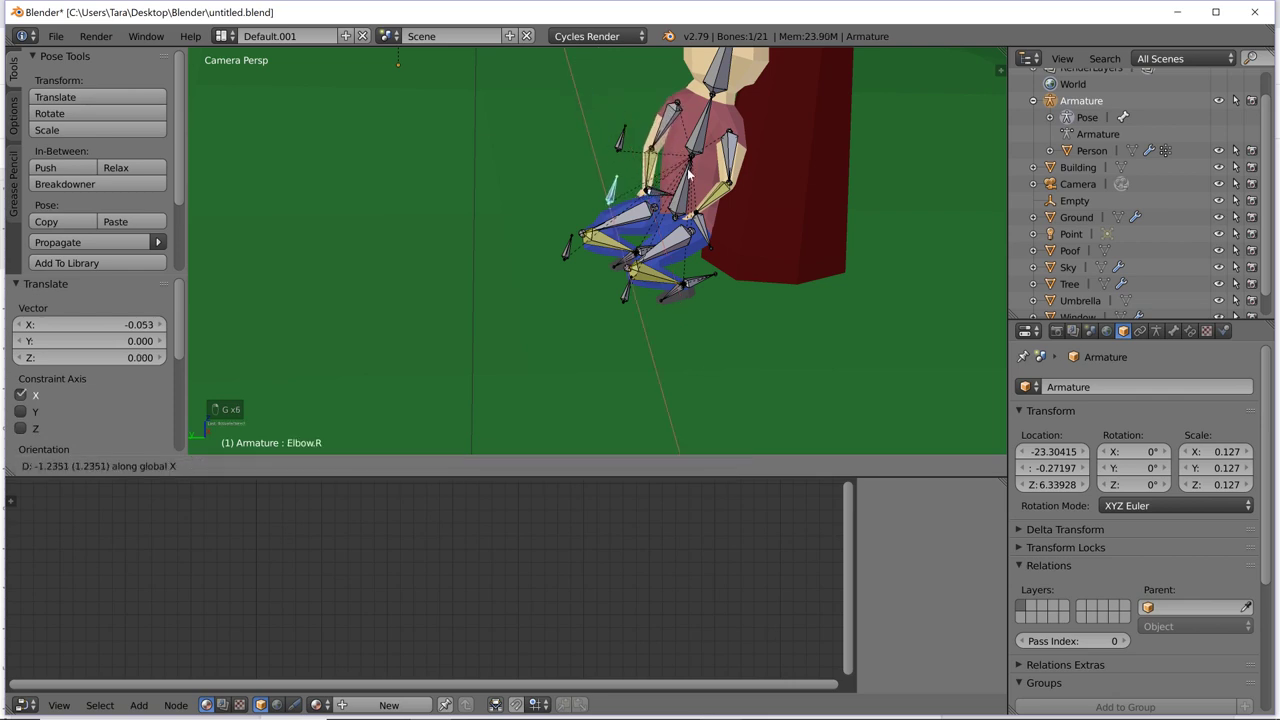
left_click(688, 173)
scroll(688, 172, "down", 4)
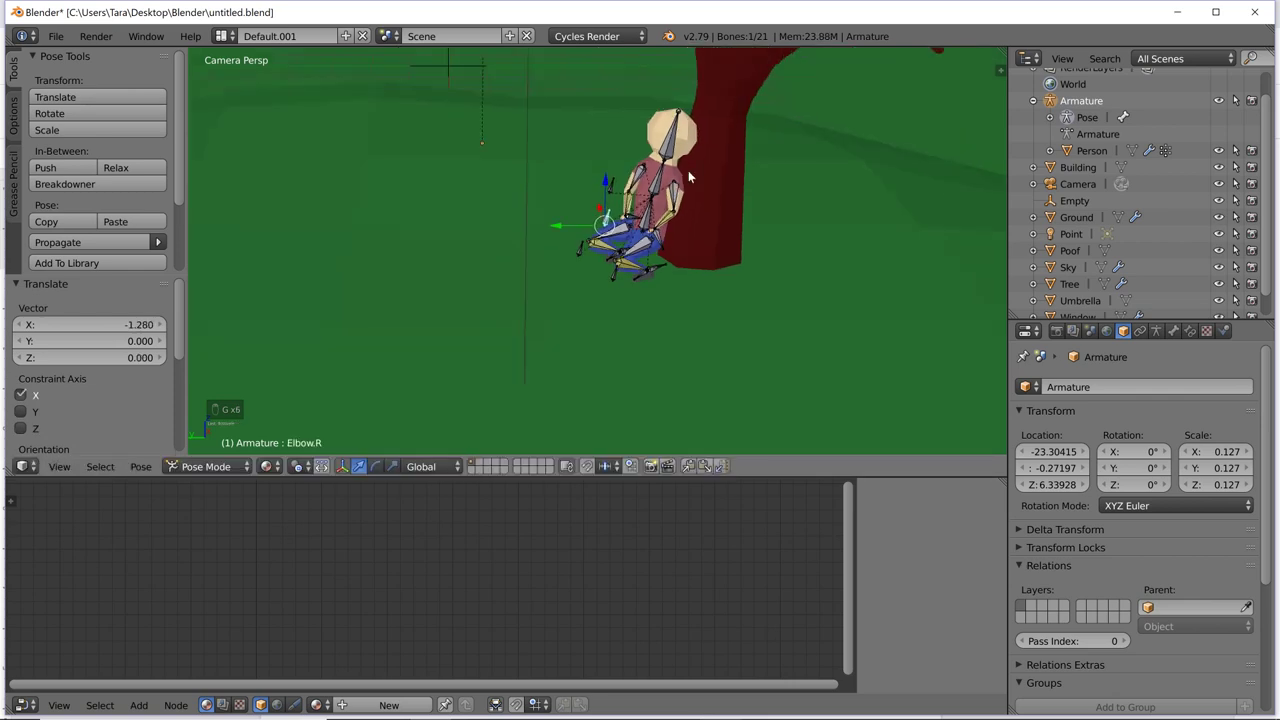
Step: Shift the lower body bone toward the tree by -0.075 along X and -0.124 along Y with Z locked
right_click(645, 205)
key("g")
key("shift+z")
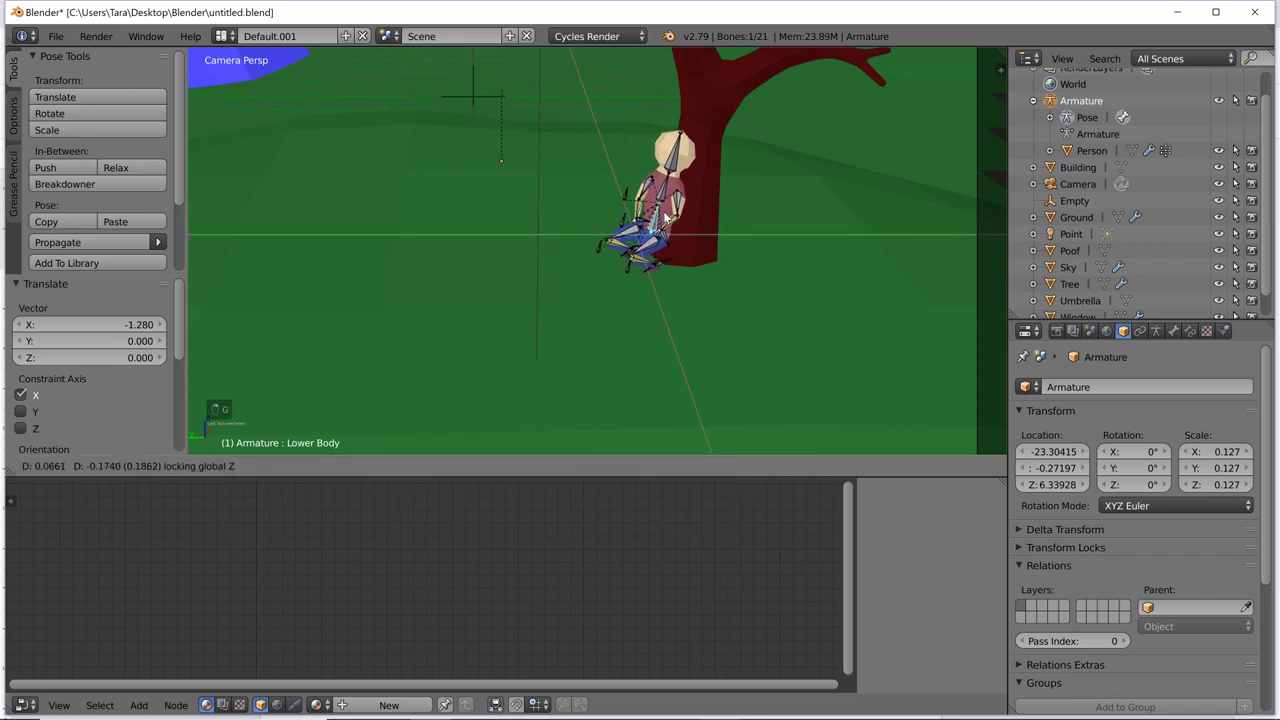
left_click(683, 220)
key("KP_0")
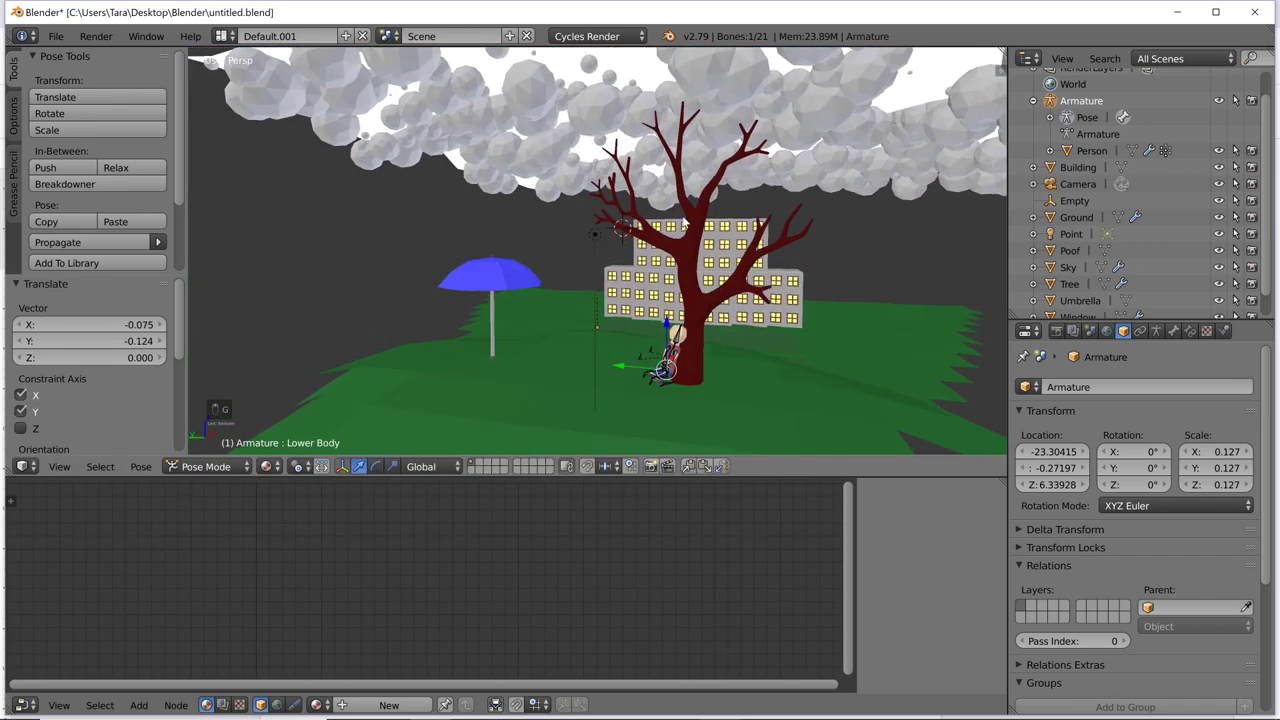
key("Tab")
middle_click_drag(700, 229, 711, 260)
key("Tab")
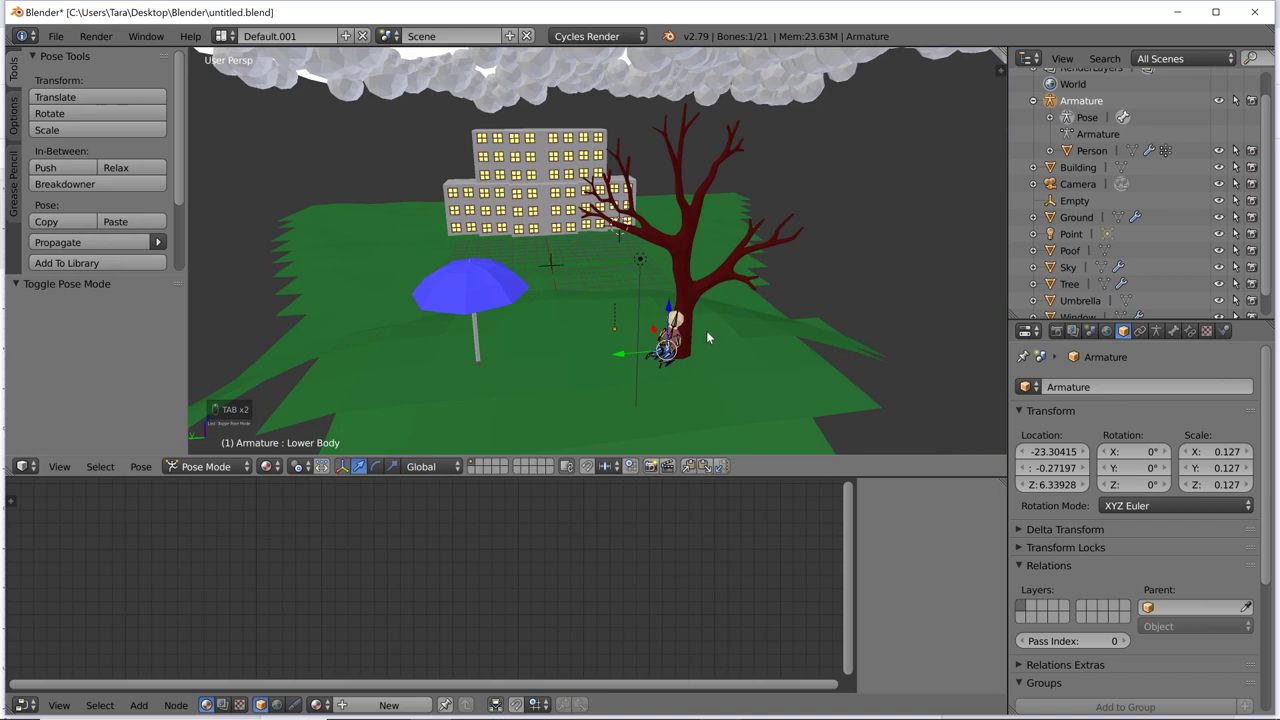
left_click(205, 466)
left_click(215, 449)
middle_click_drag(501, 395, 660, 297)
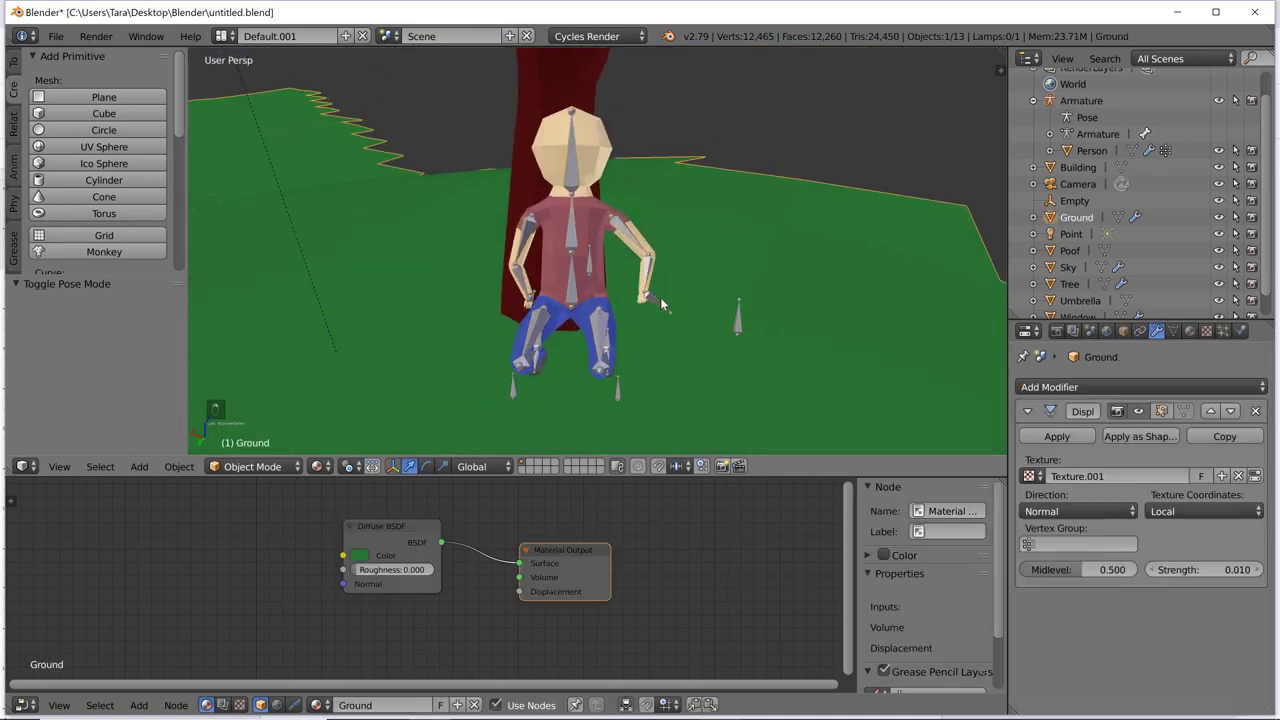
left_click(252, 466)
left_click(254, 410)
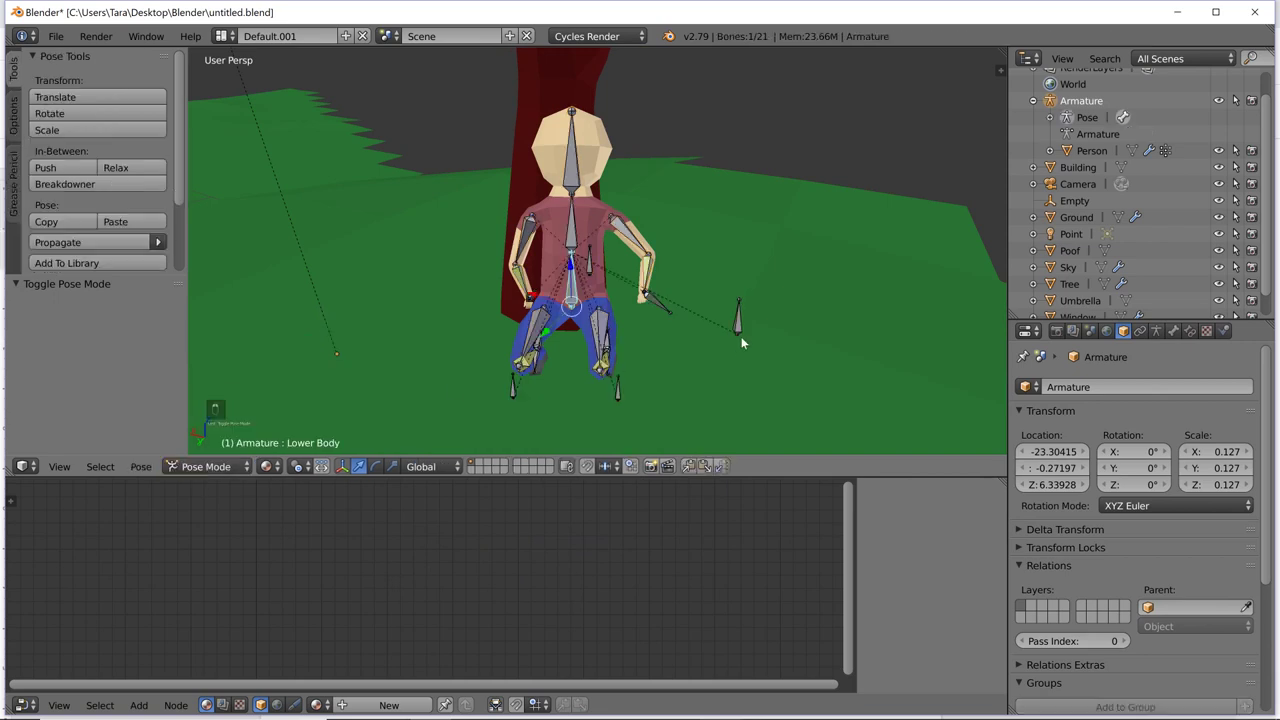
Step: Bring the left hand closer to the body by moving the left arm IK bone 0.177 along X and -0.111 along Z
right_click(660, 299)
key("g")
key("x")
left_click(667, 288)
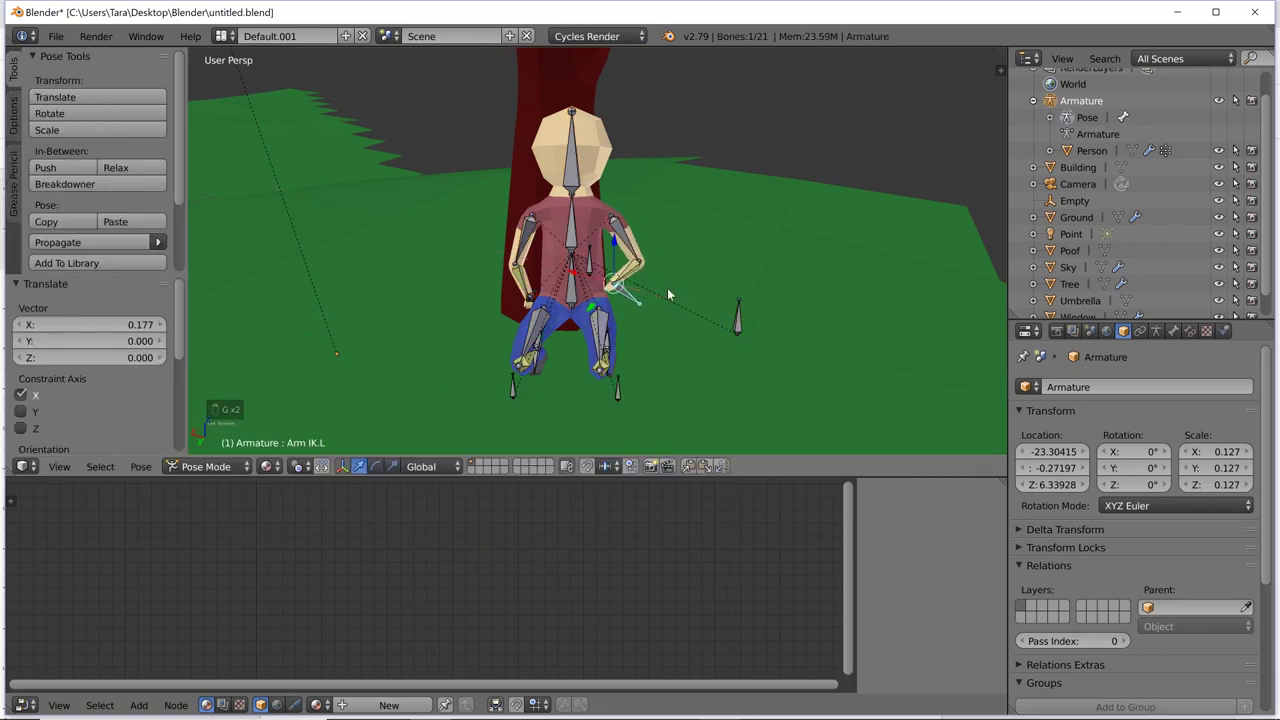
mouse_move(667, 288)
middle_mouse_down()
mouse_move(634, 286)
mouse_move(664, 282)
middle_mouse_up()
key("g")
key("z")
left_click(625, 302)
Step: In the camera view, tip the umbrella over by rotating it -65.1° about X and move it -0.538 along Z
scroll(664, 282, "down", 4)
key("KP_0")
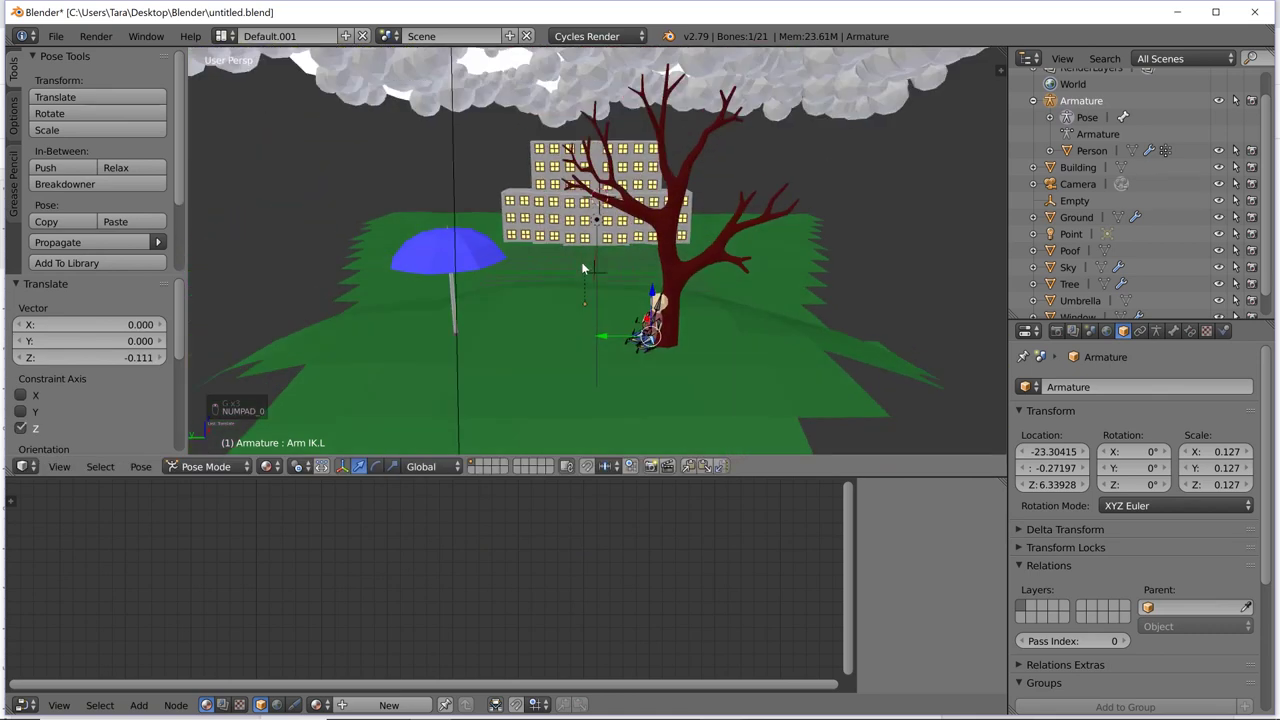
right_click(389, 162)
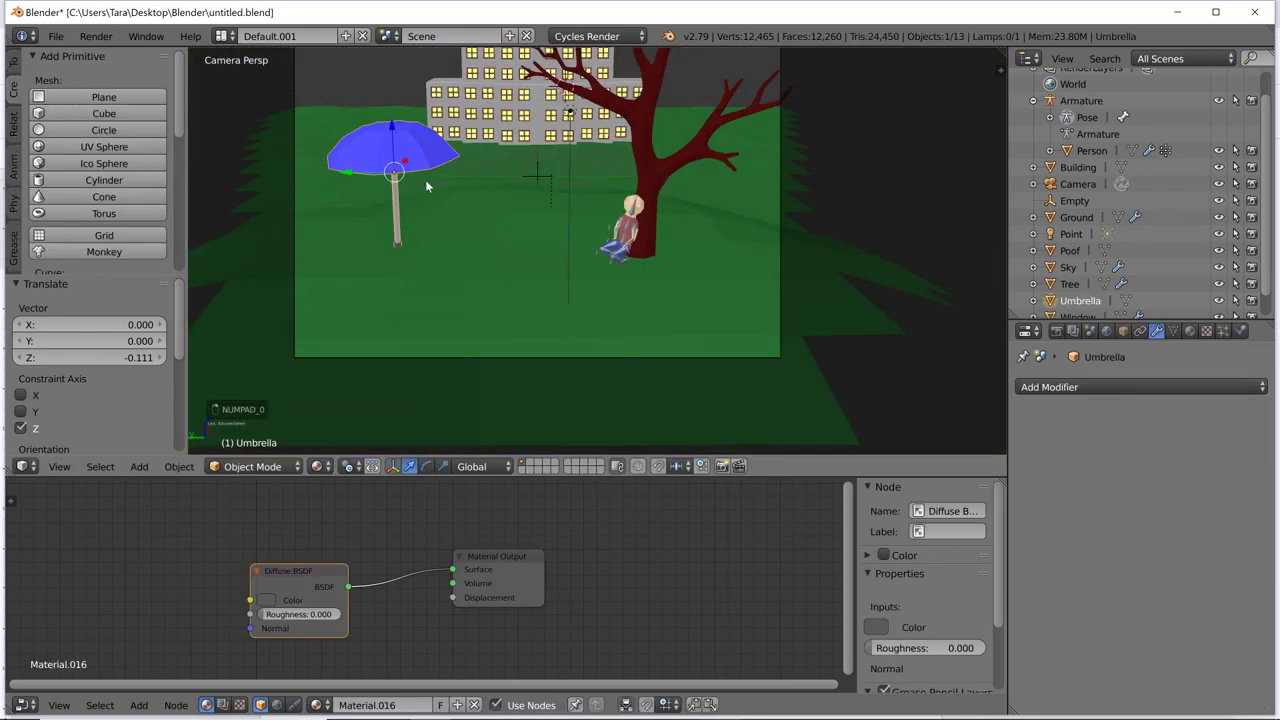
scroll(460, 201, "down", 2)
key("r")
key("x")
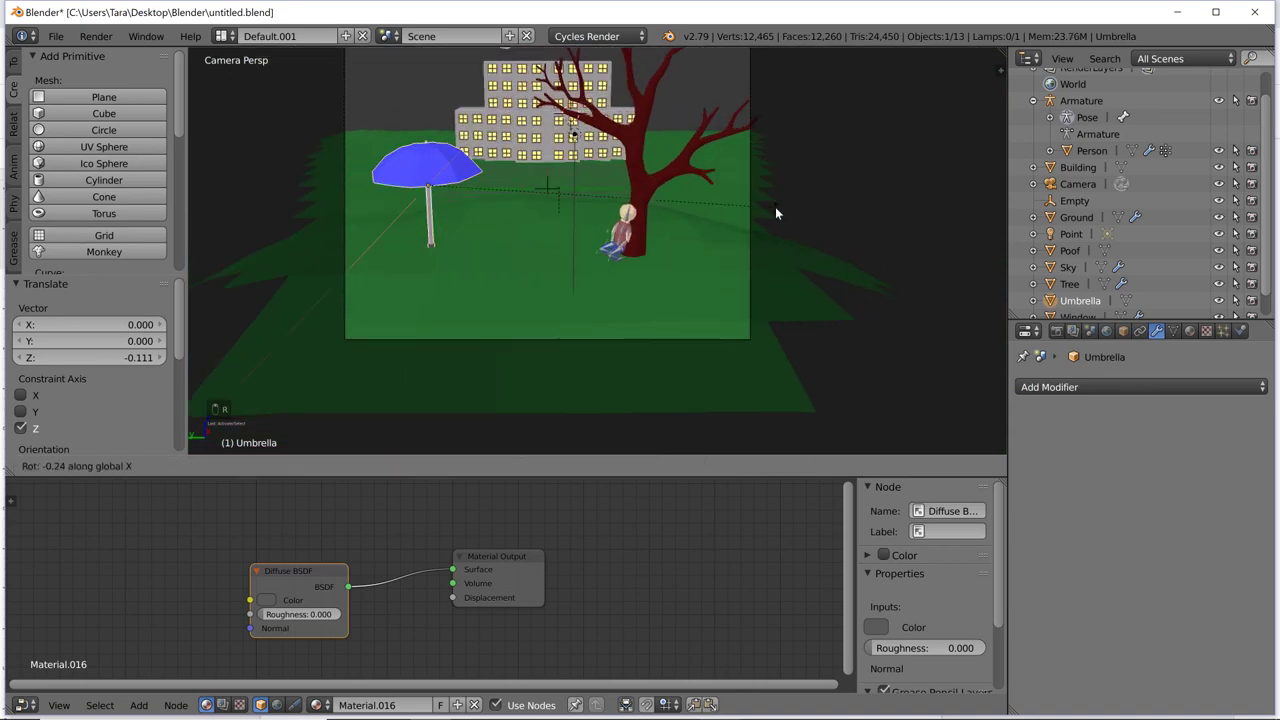
left_click(800, 275)
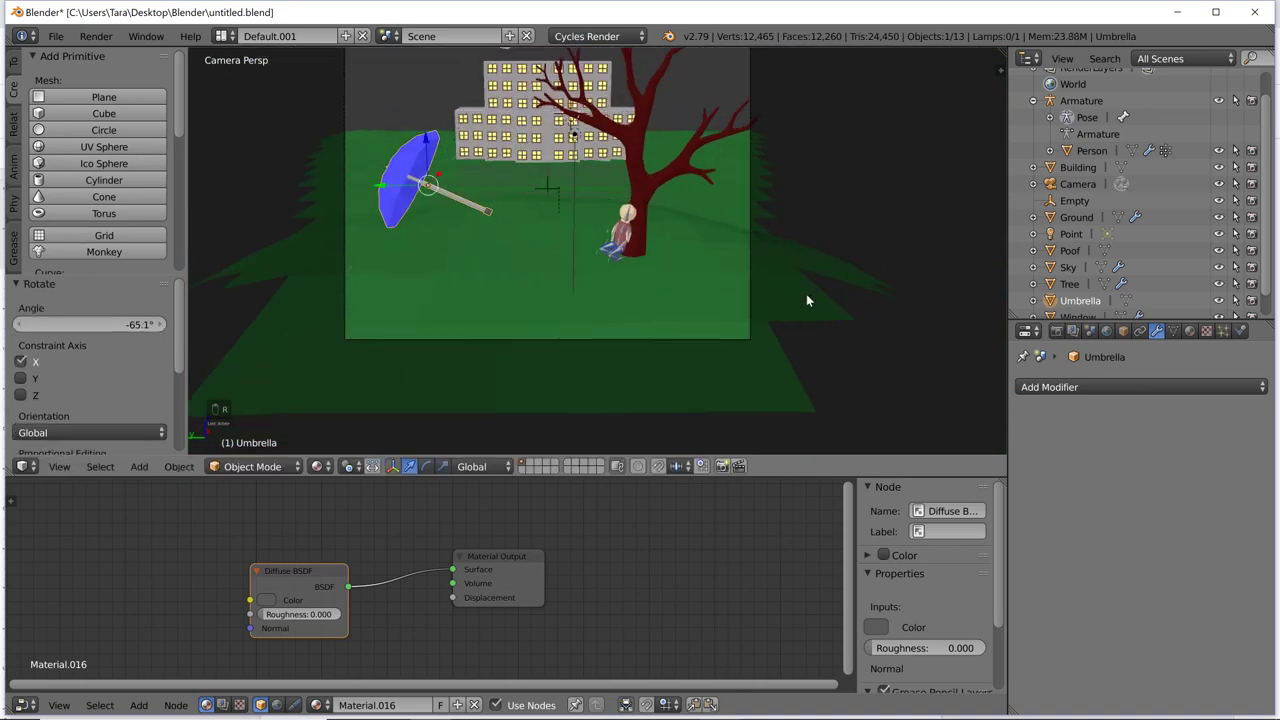
key("g")
key("z")
left_click(797, 316)
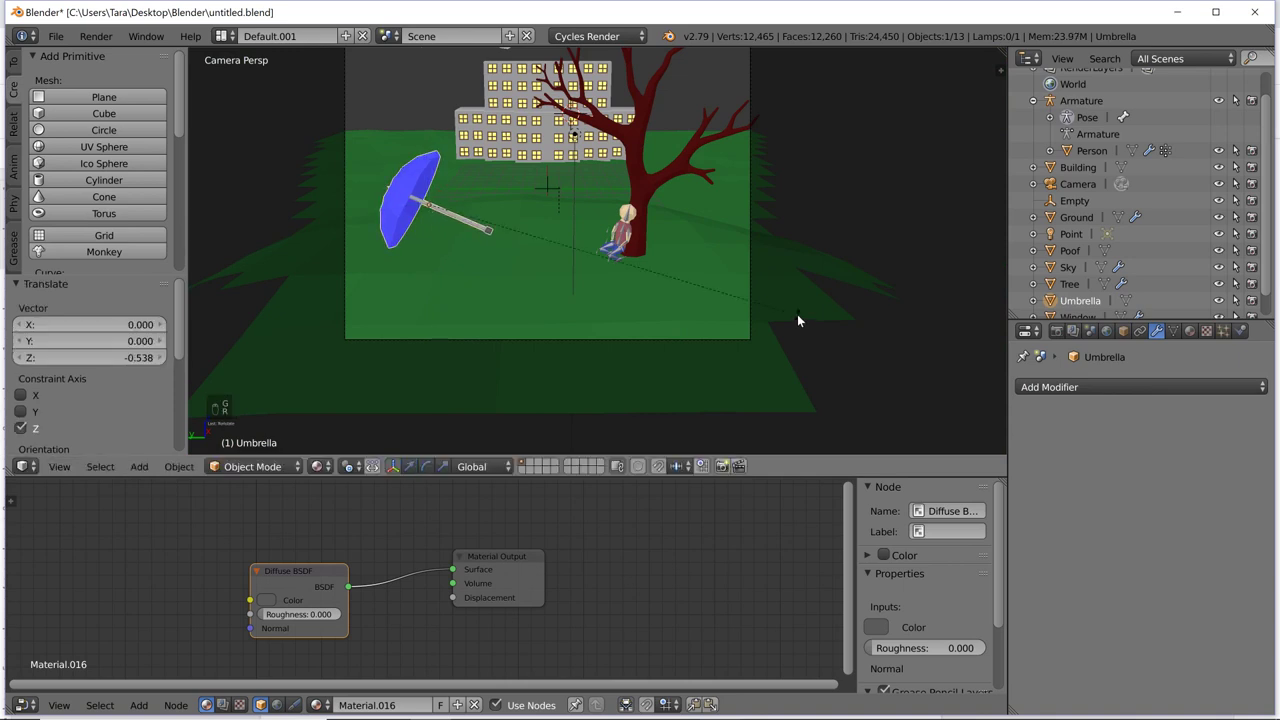
Step: Fine-tune the fallen umbrella by rotating it 7.09° about X and moving it -0.164 along Z
key("r")
key("x")
left_click(793, 365)
key("g")
key("z")
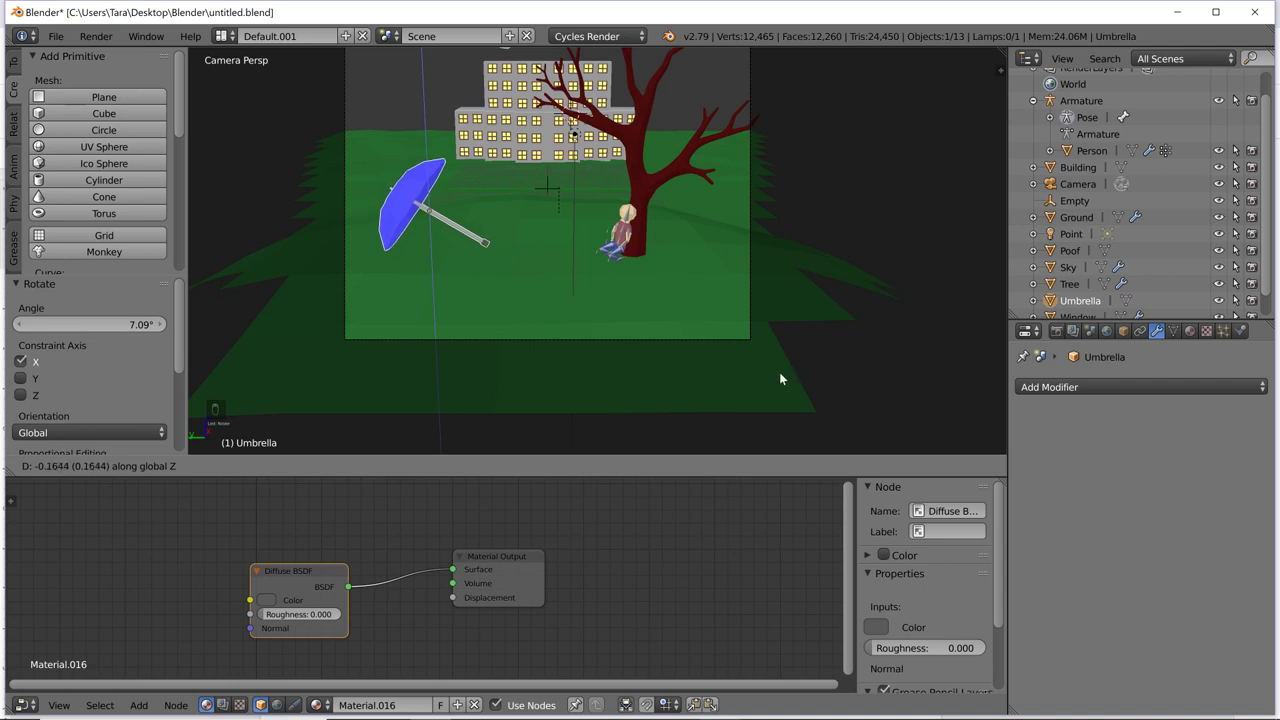
left_click(780, 373)
Step: Preview the whole camera frame in Rendered viewport shading
scroll(760, 350, "down", 2)
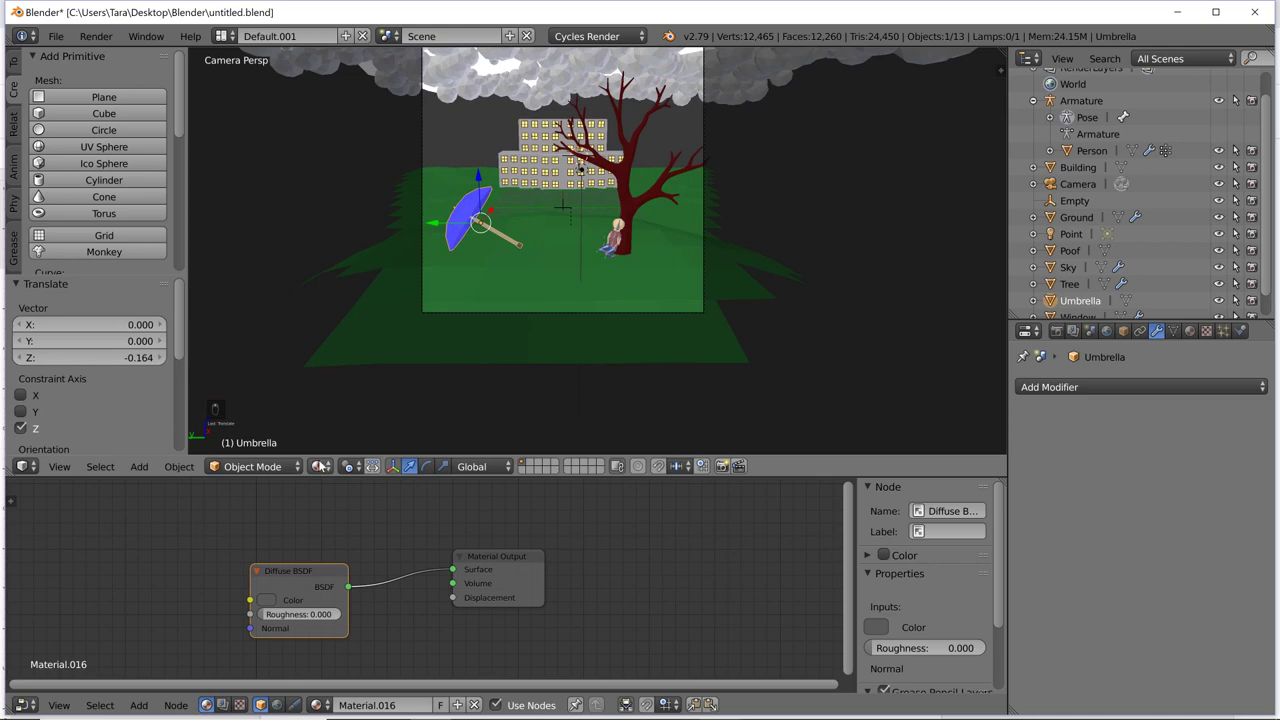
left_click(318, 466)
left_click(358, 354)
scroll(657, 217, "up", 2)
middle_click_drag(842, 133, 866, 275, "shift")
scroll(866, 275, "down", 1)
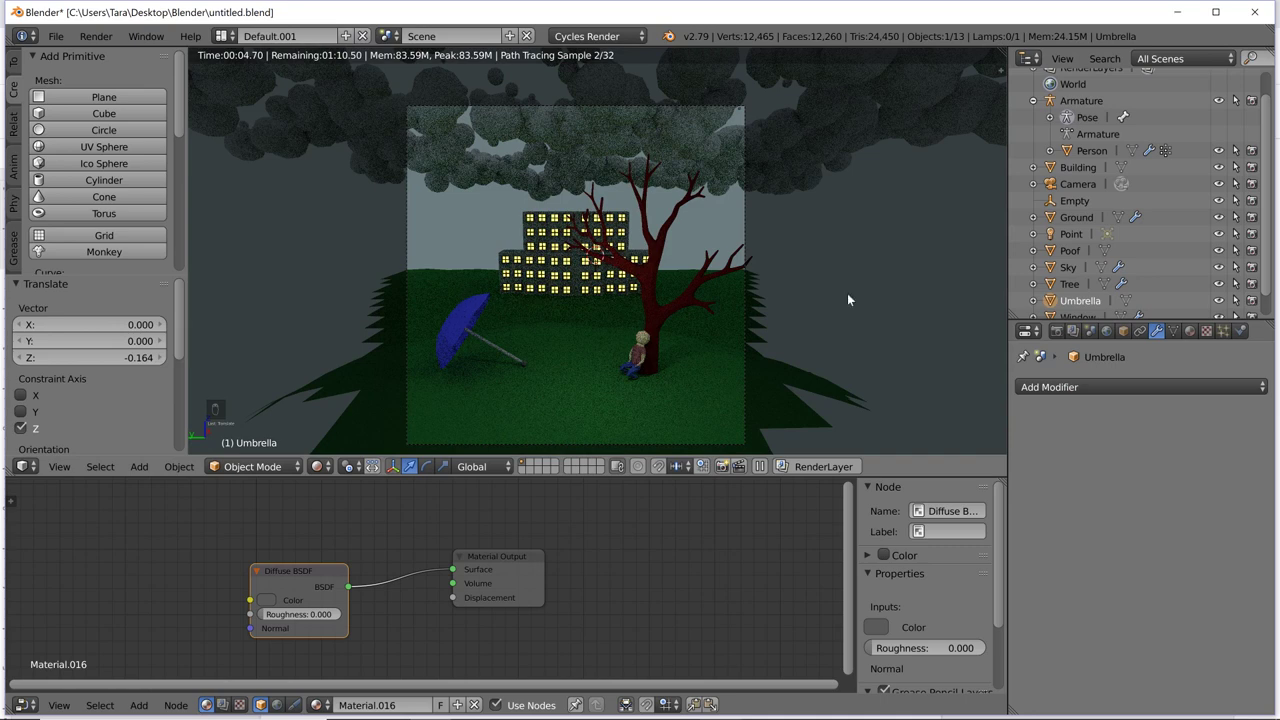
Step: Change the world background color to a slightly darker blue-grey and save over untitled.blend
left_click(1106, 331)
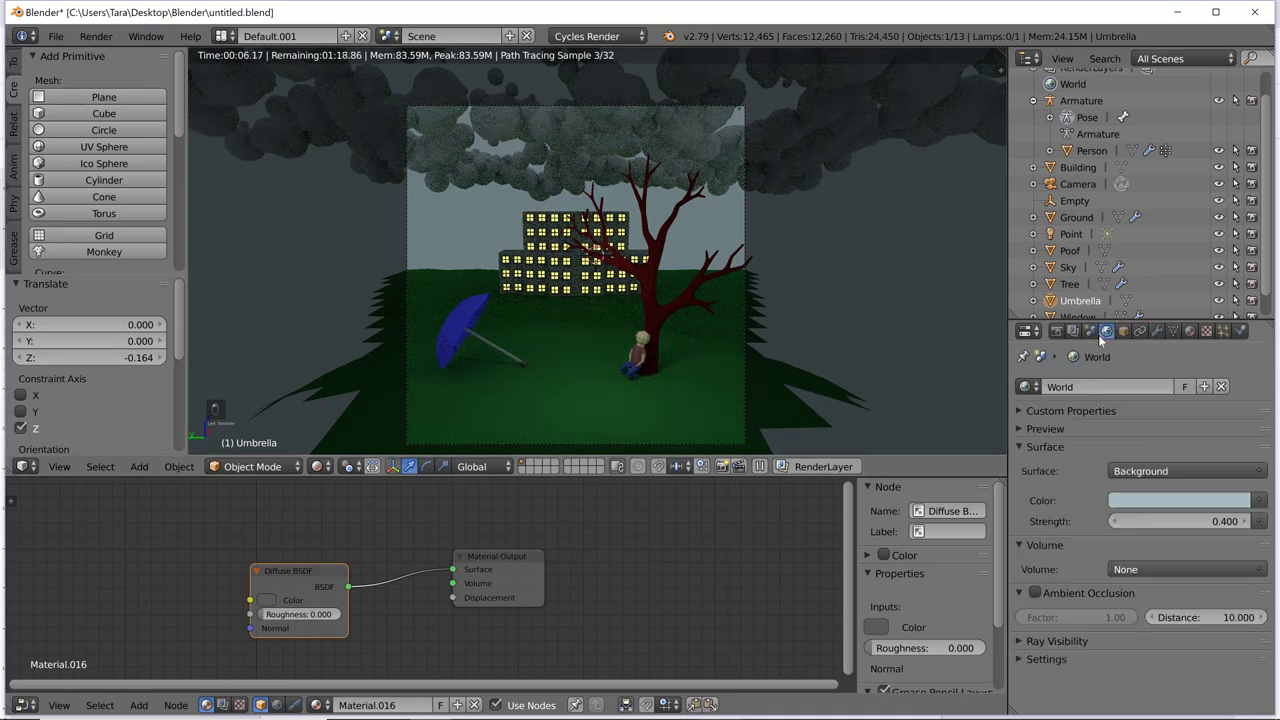
left_click(1190, 500)
left_click(1166, 313)
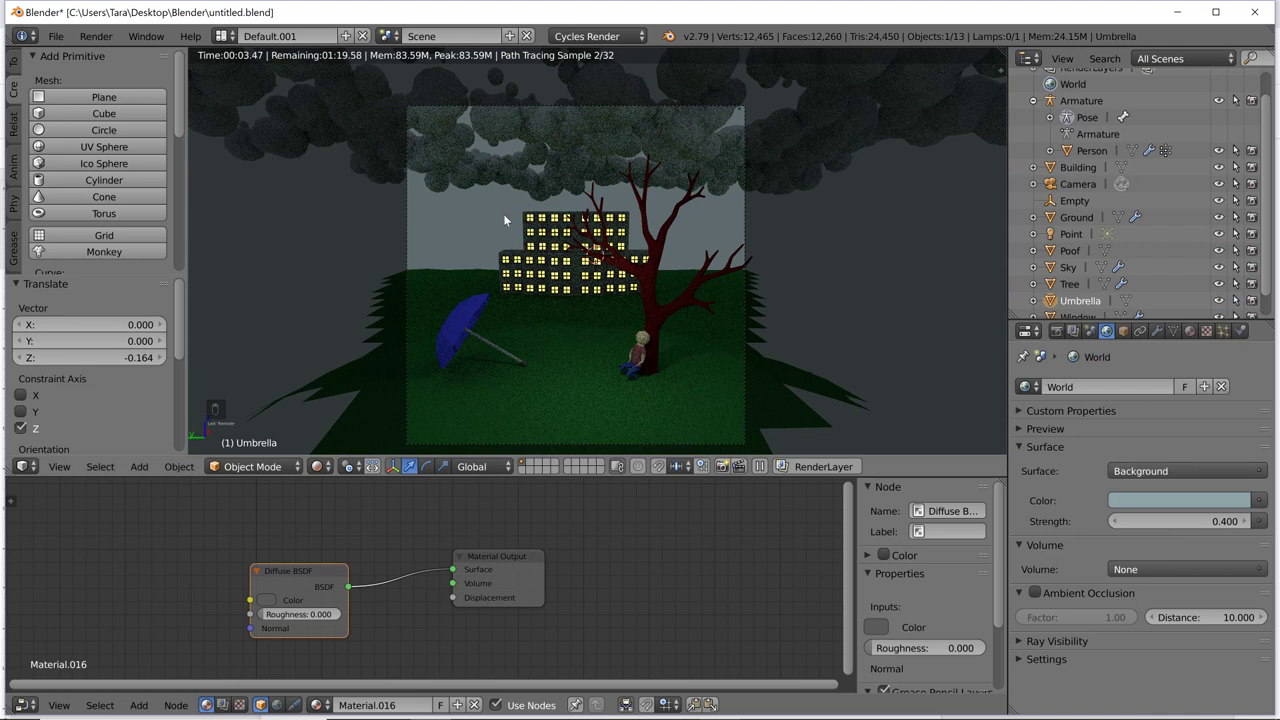
key("ctrl+s")
left_click(777, 278)
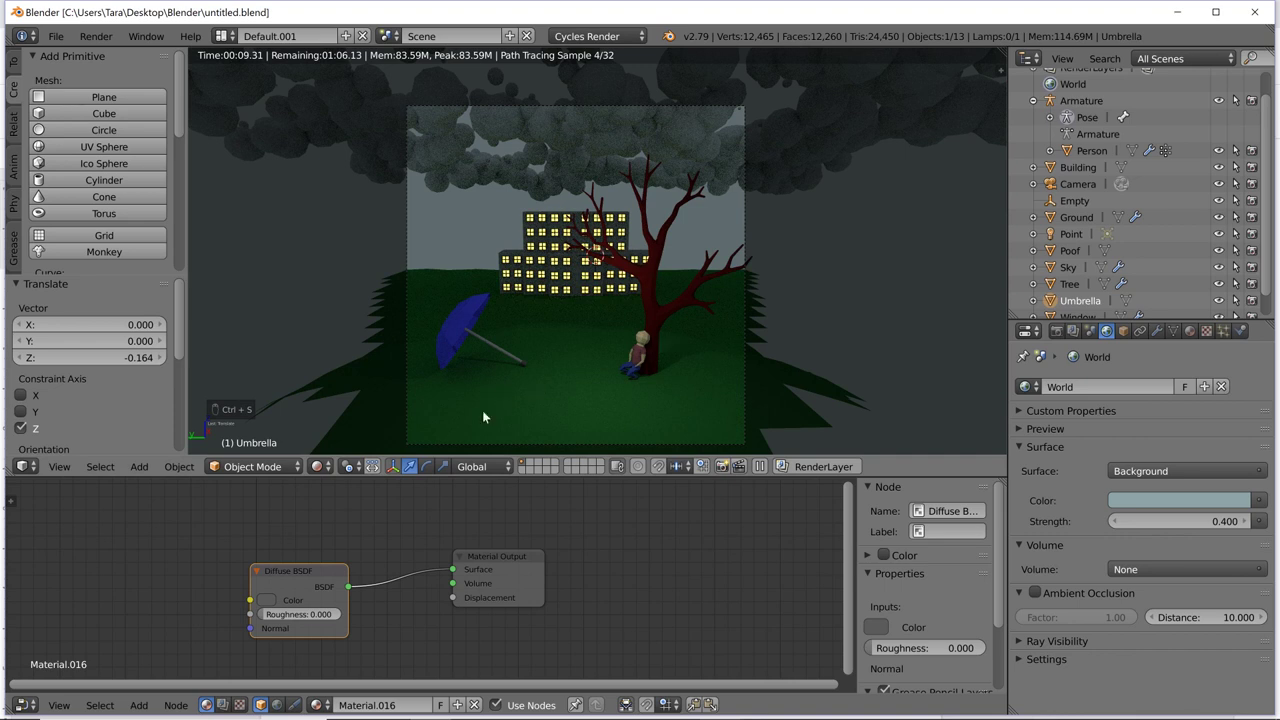
Step: Return the viewport to Solid shading and select the point lamp in front of the building
left_click(318, 466)
left_click(350, 373)
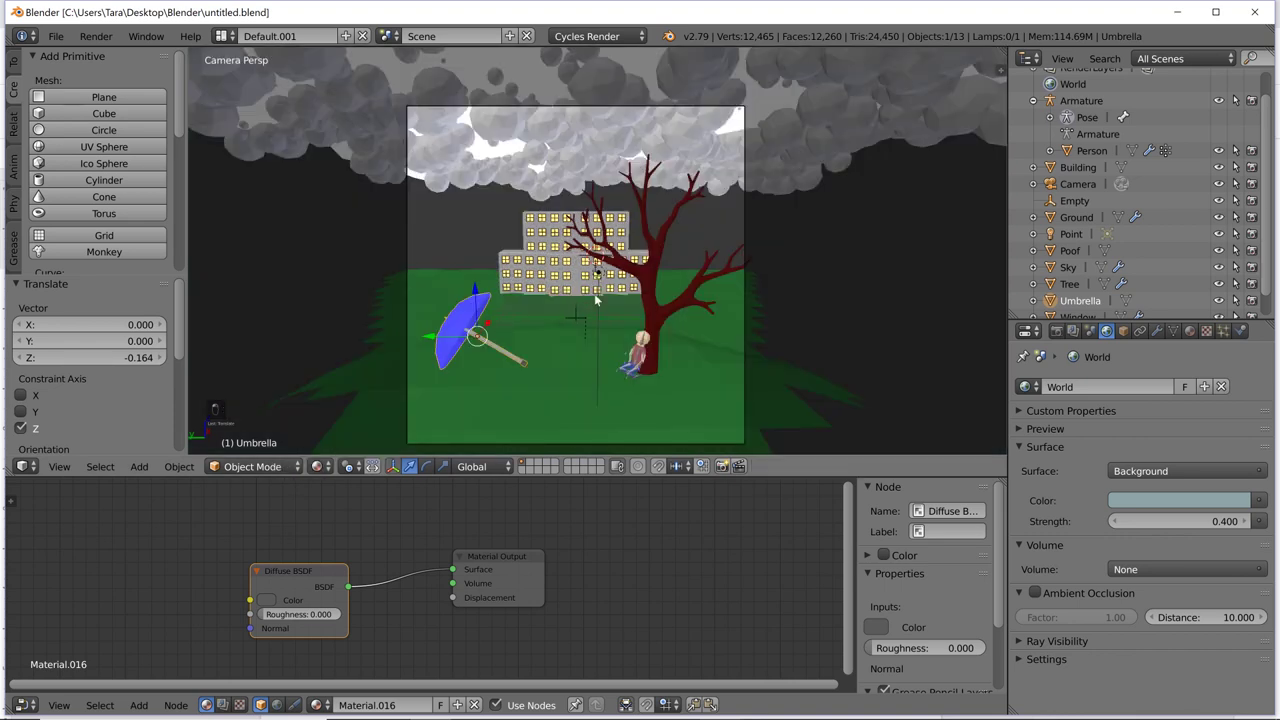
right_click(599, 284)
right_click(598, 275)
right_click(600, 275)
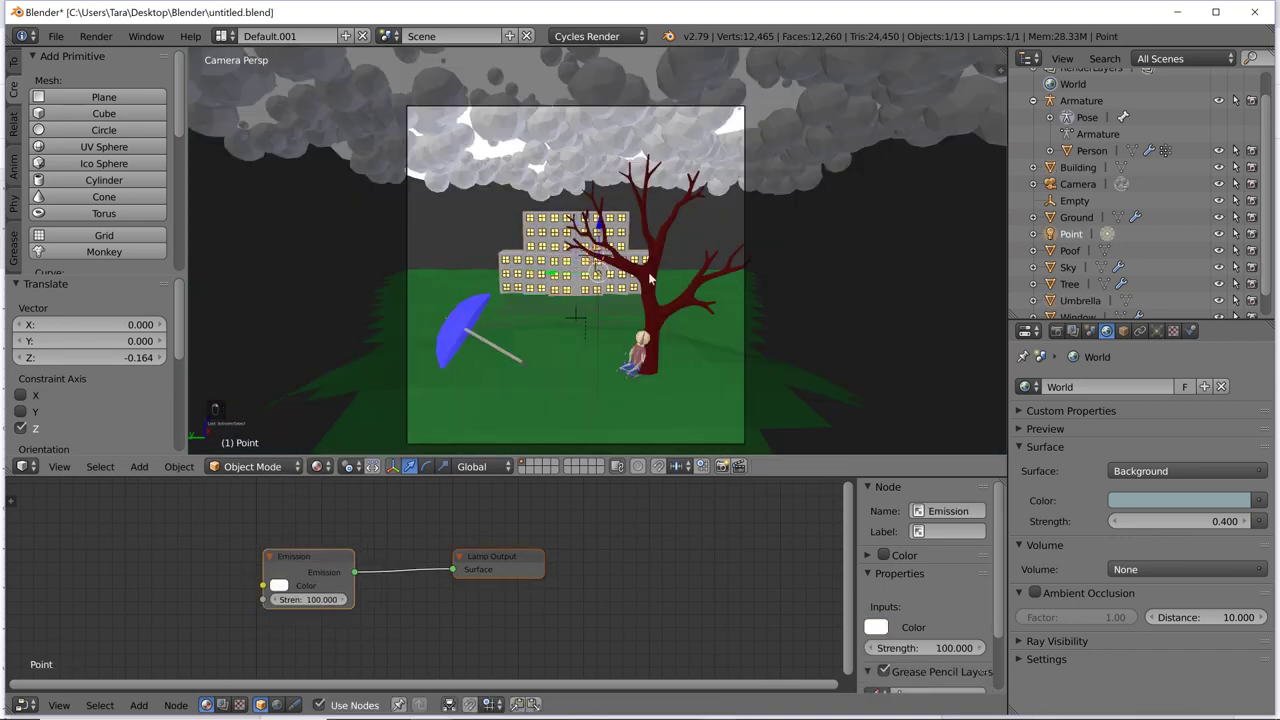
key("g")
key("x")
right_click(821, 277)
Step: Move the point lamp 0.504 along the Y axis
key("g")
key("x")
key("y")
left_click(800, 269)
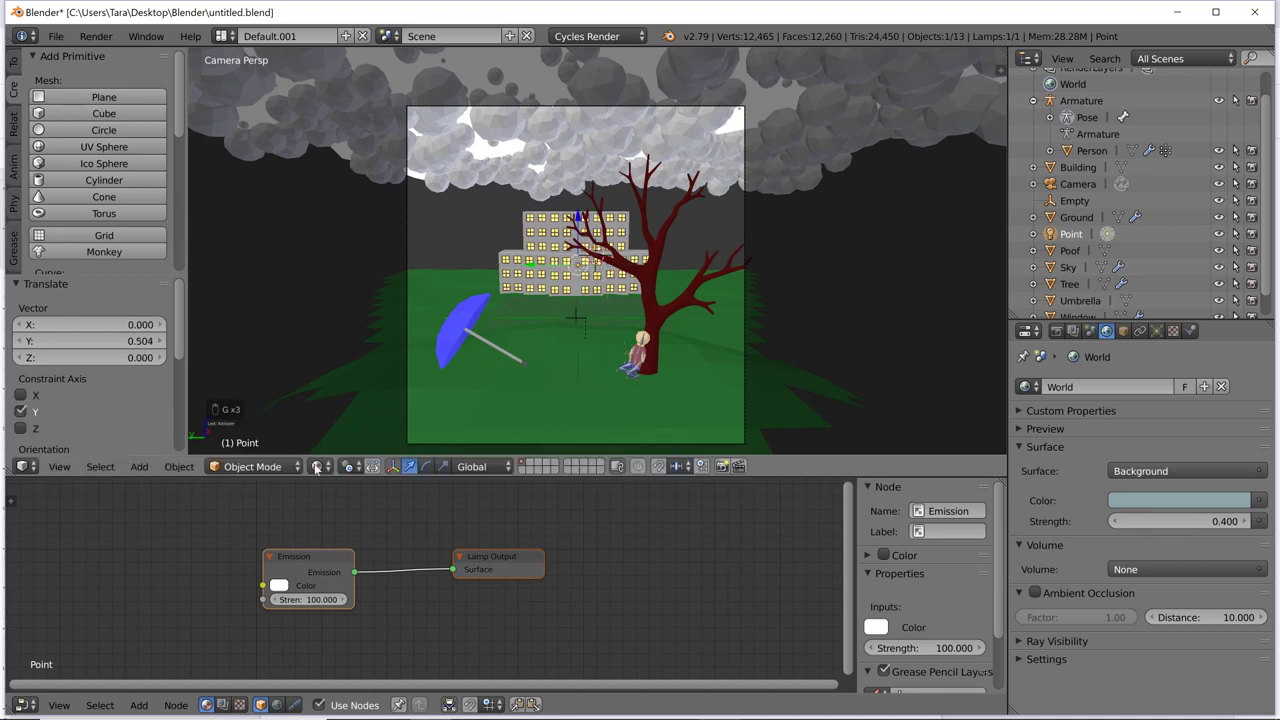
Step: With Rendered shading on, move the point lamp -1.469 along X and readjust it by 0.417 along X
left_click(317, 466)
left_click(350, 354)
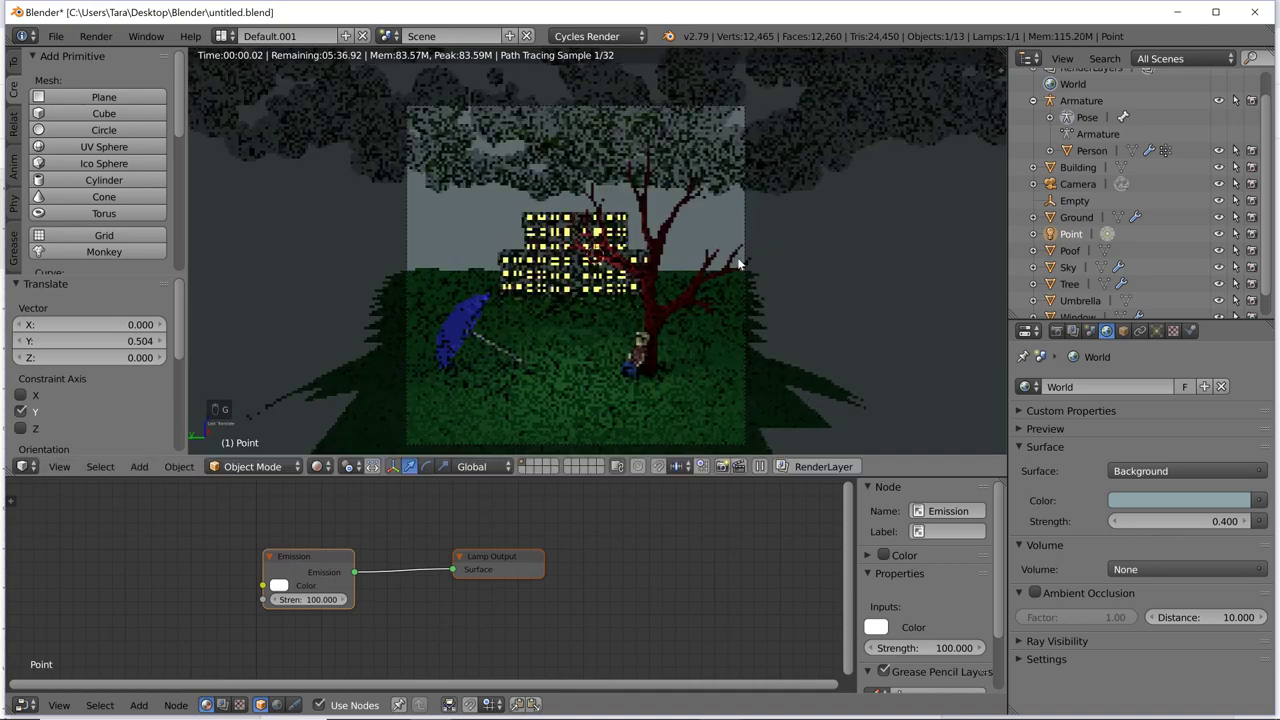
key("g")
key("g")
key("x")
left_click(740, 268)
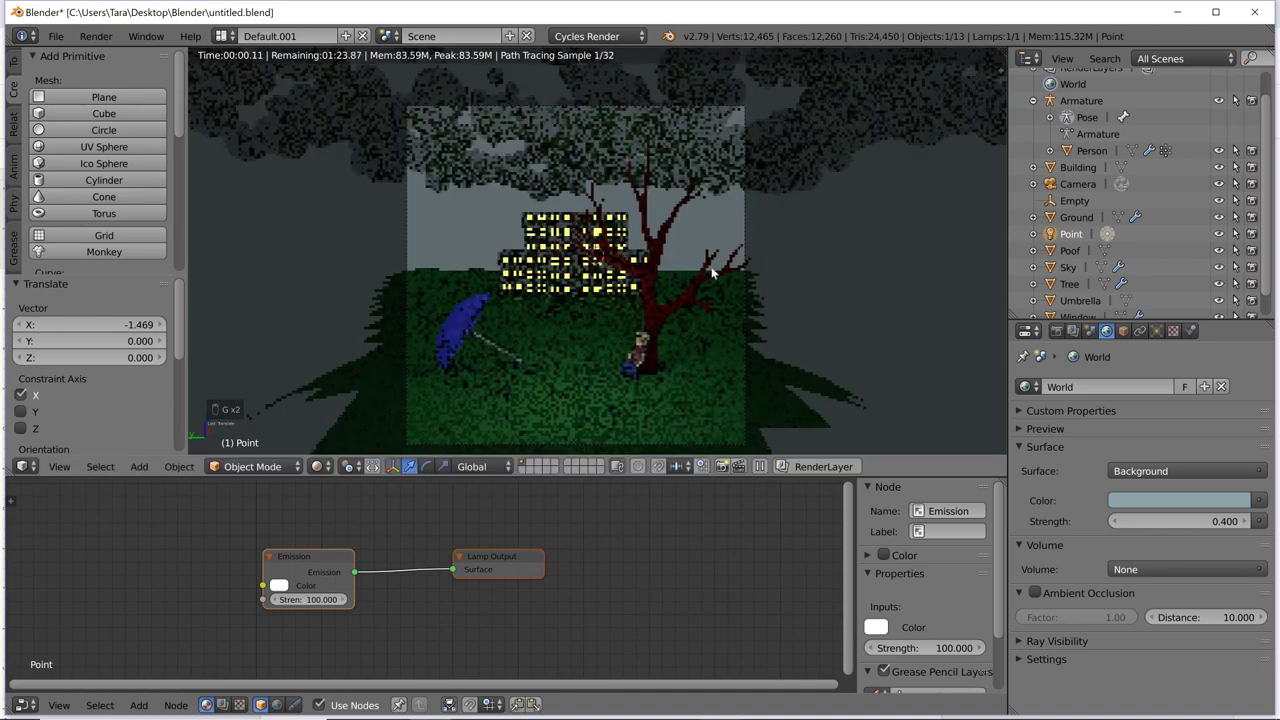
key("g")
key("x")
left_click(873, 248)
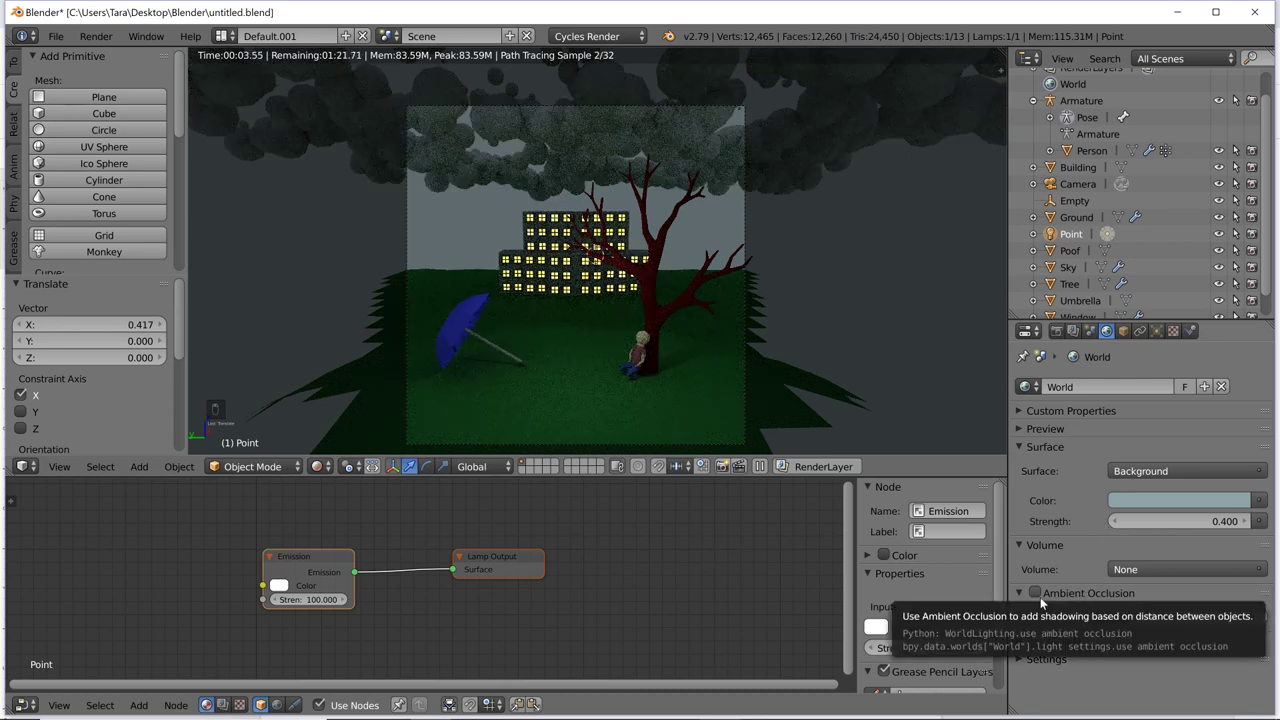
Step: Look through the render layer settings, including the available render passes
left_click(1073, 332)
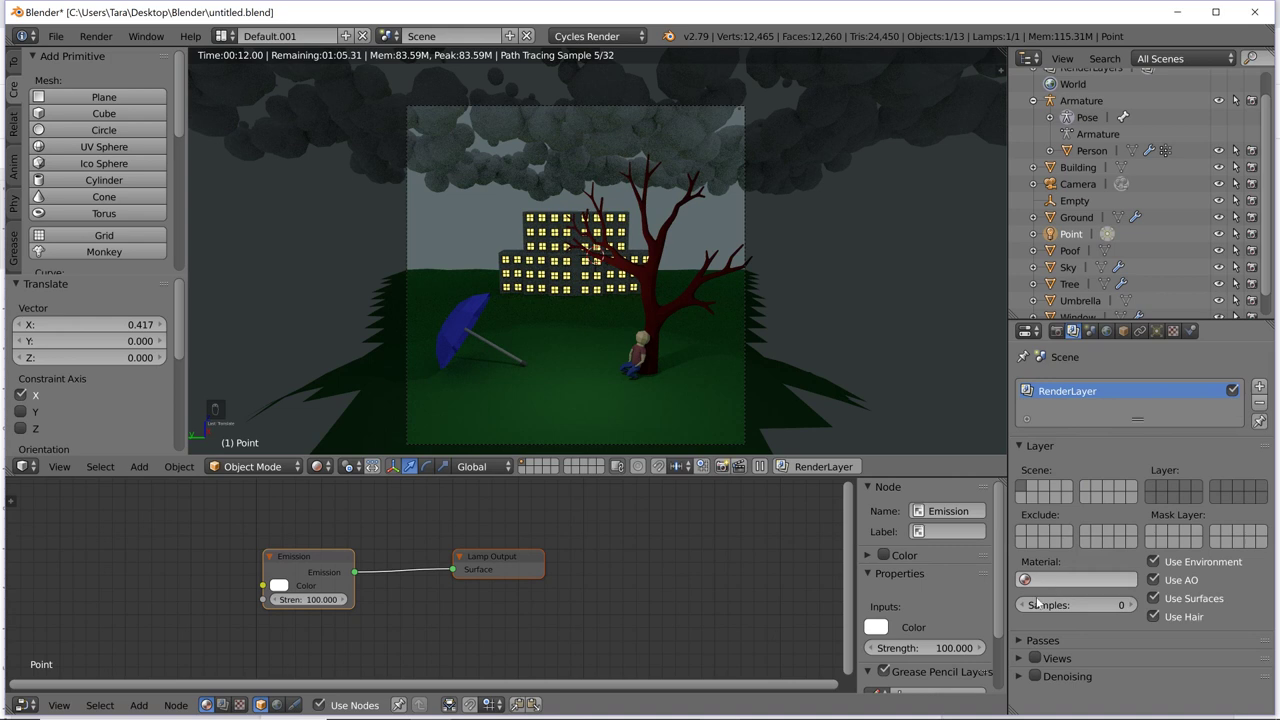
left_click(1042, 640)
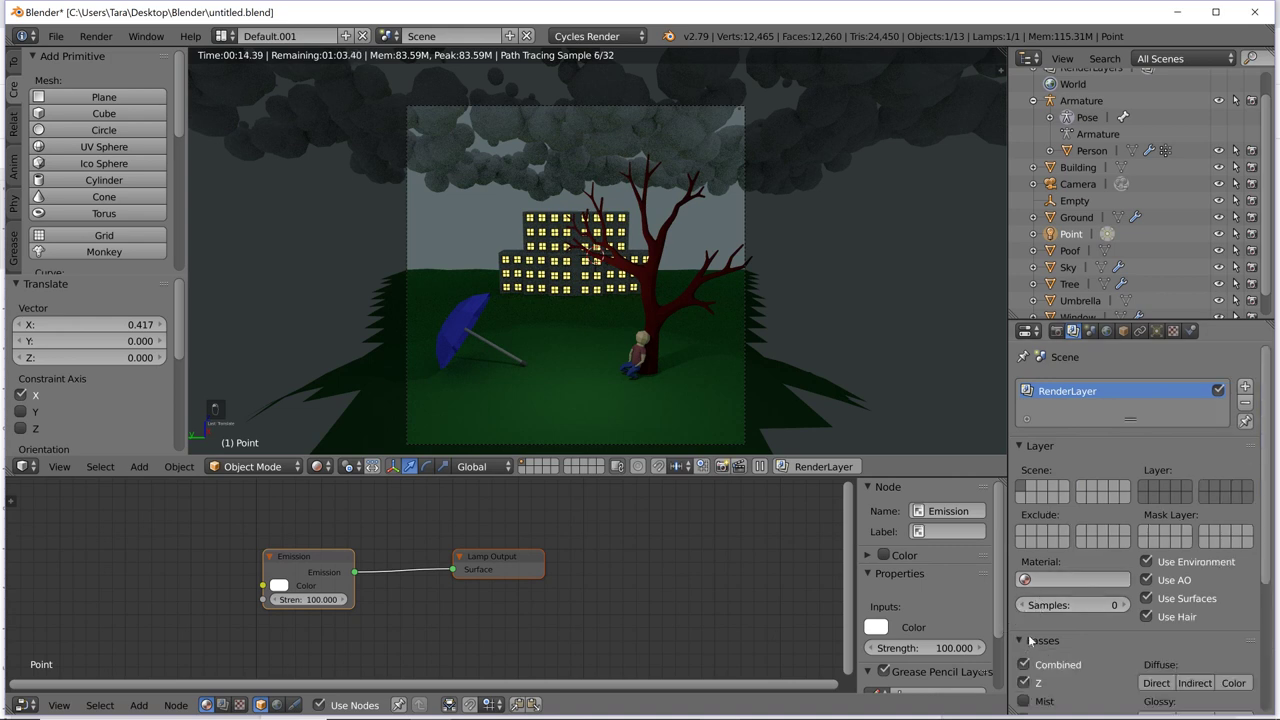
scroll(1073, 608, "down", 2)
left_click(1038, 622)
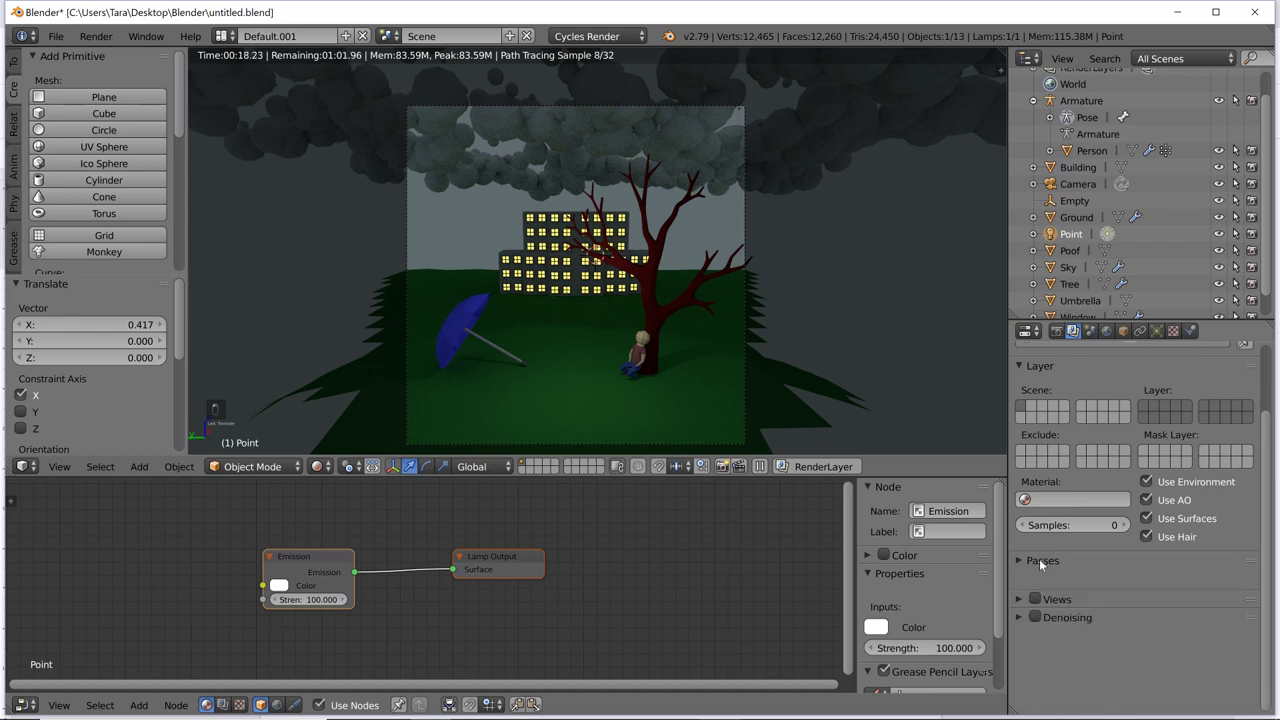
Step: Look through the scene's render and output settings and the point lamp's emission properties
left_click(1056, 331)
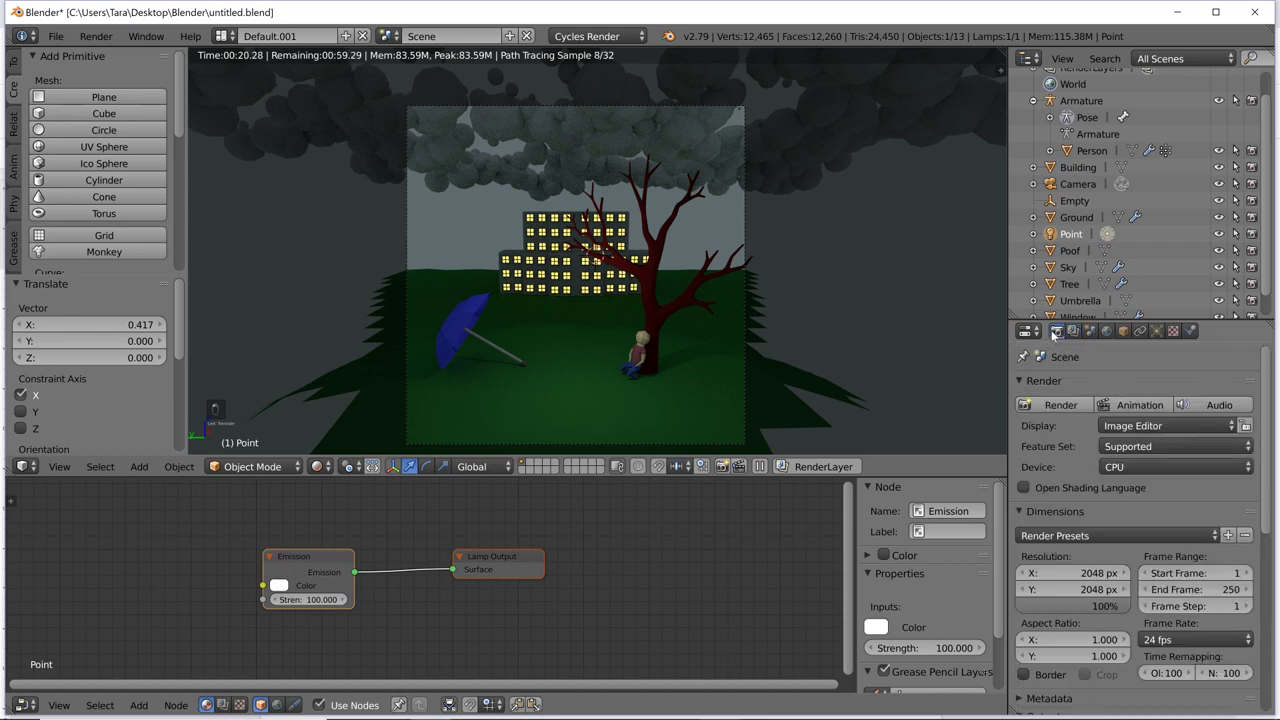
scroll(1095, 460, "down", 4)
scroll(1093, 460, "down", 5)
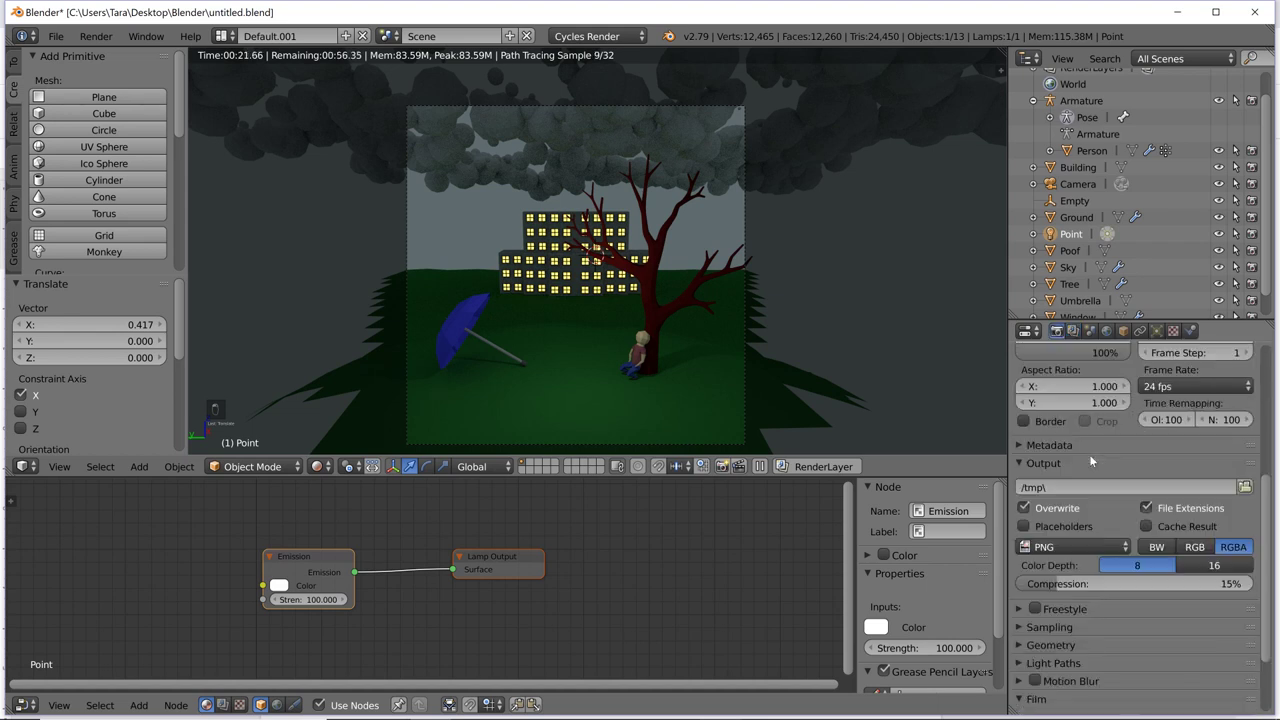
left_click(1157, 331)
left_click(1173, 332)
left_click(1157, 331)
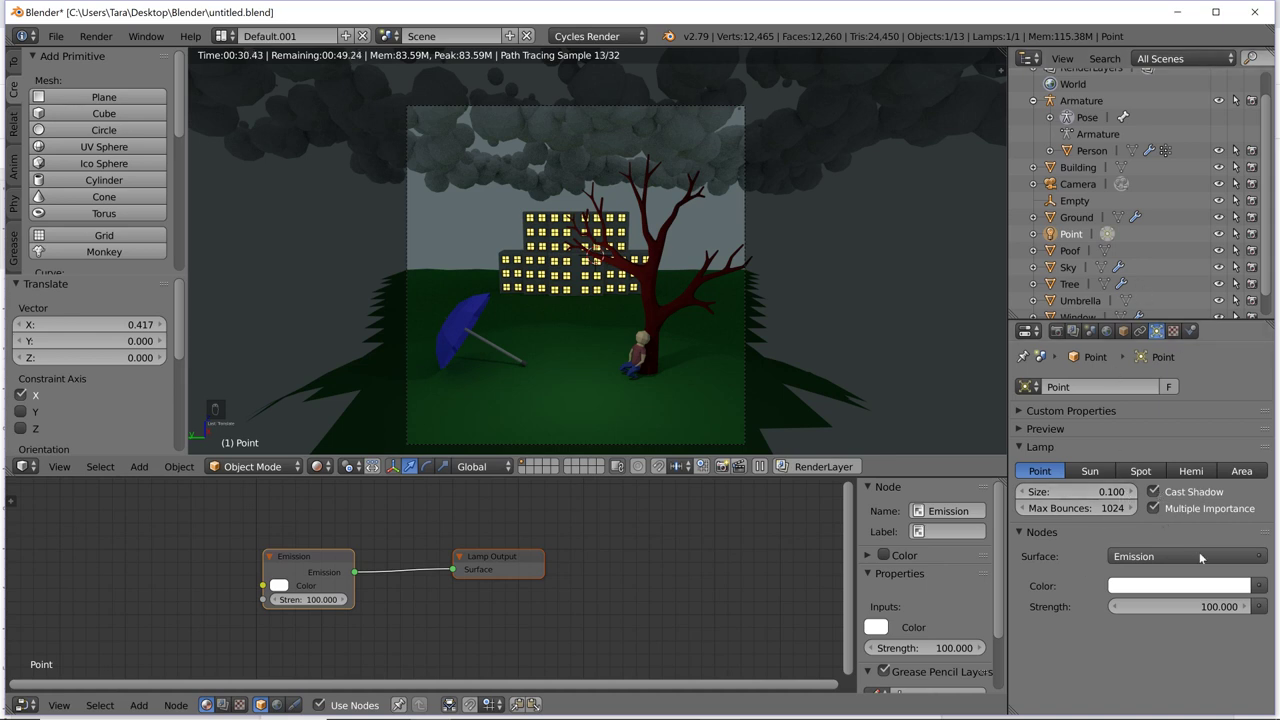
left_click(1173, 331)
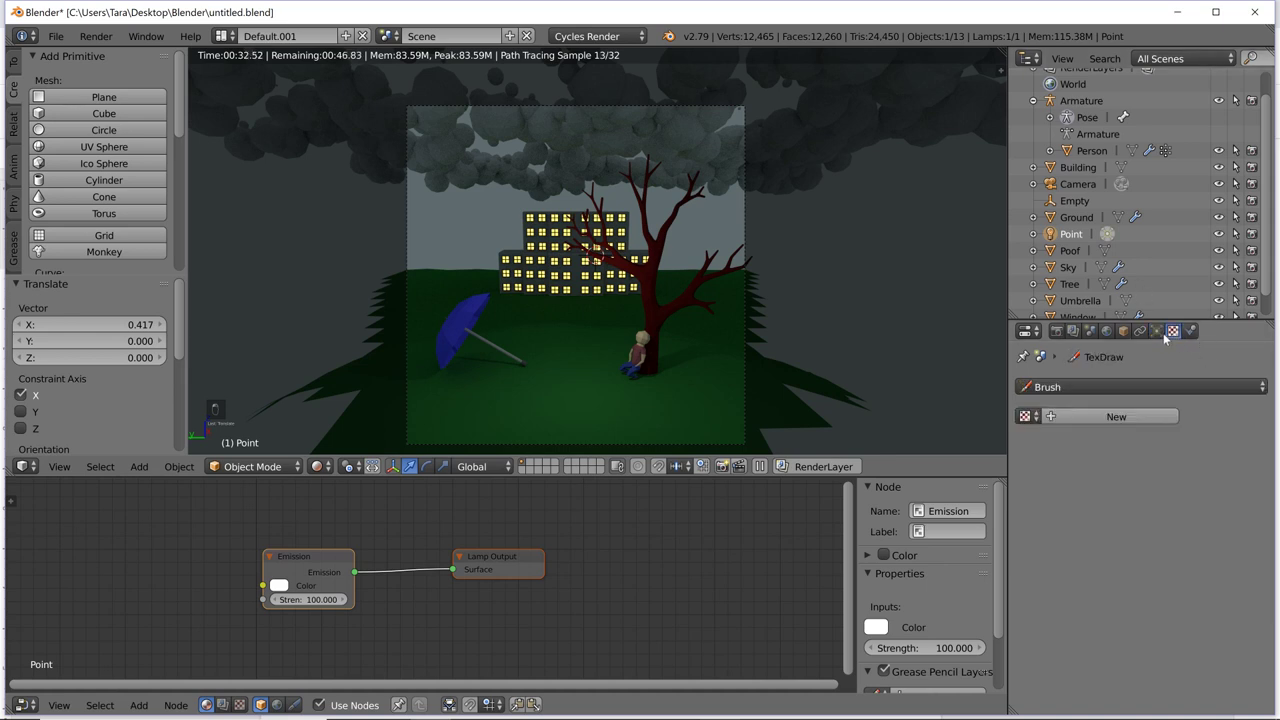
left_click(1106, 331)
left_click(1071, 331)
left_click(1056, 331)
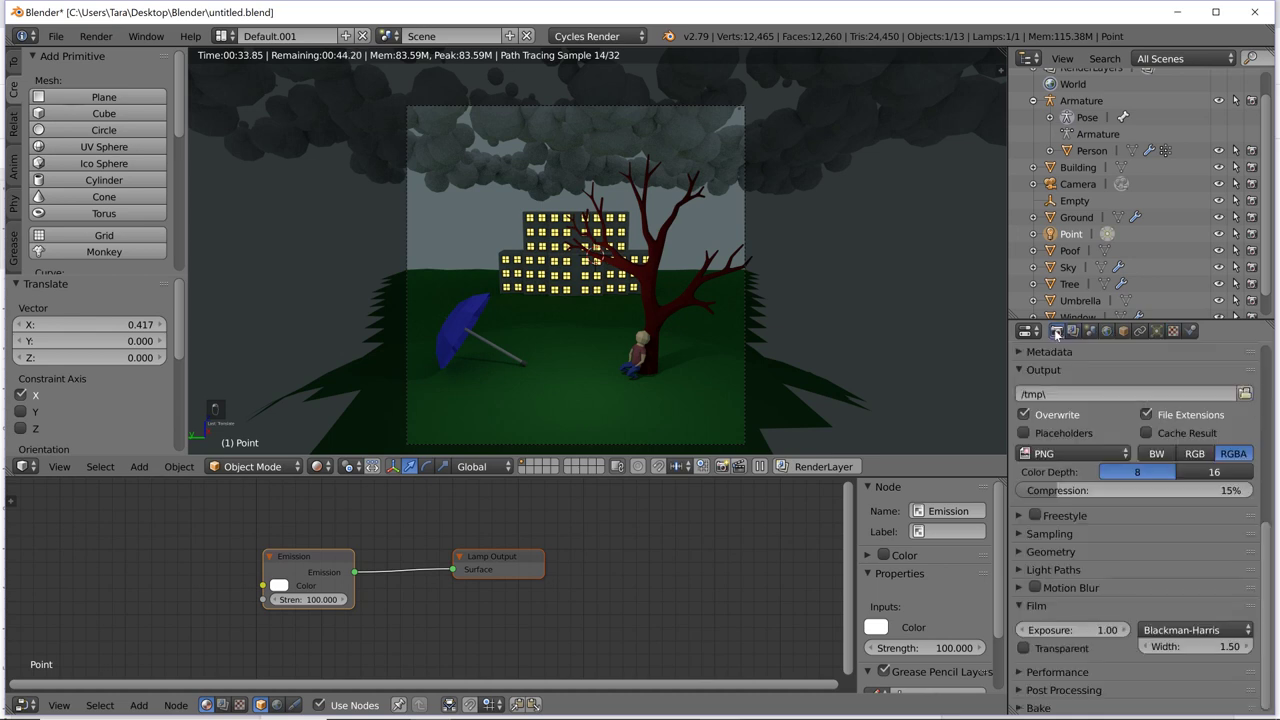
Step: Review the render resolution and output settings, and expand the sampling settings to examine the sample values
scroll(1169, 390, "up", 4)
scroll(1169, 392, "up", 5)
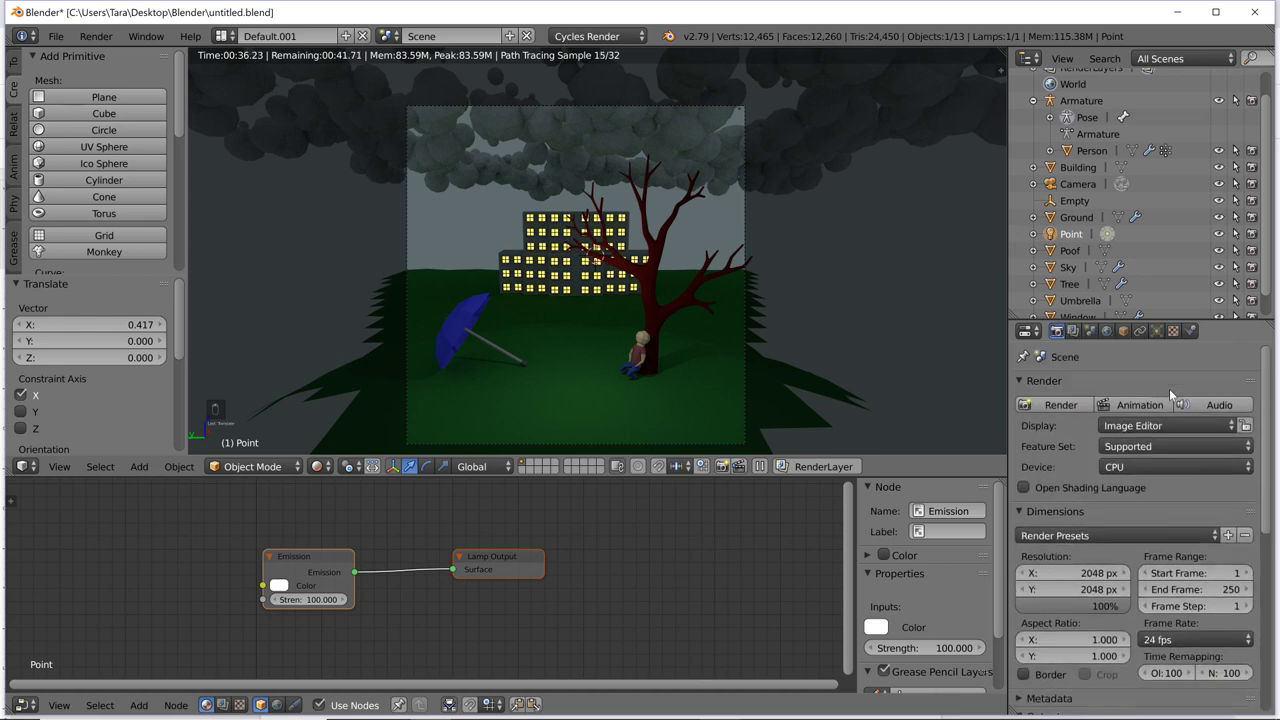
scroll(1169, 389, "down", 7)
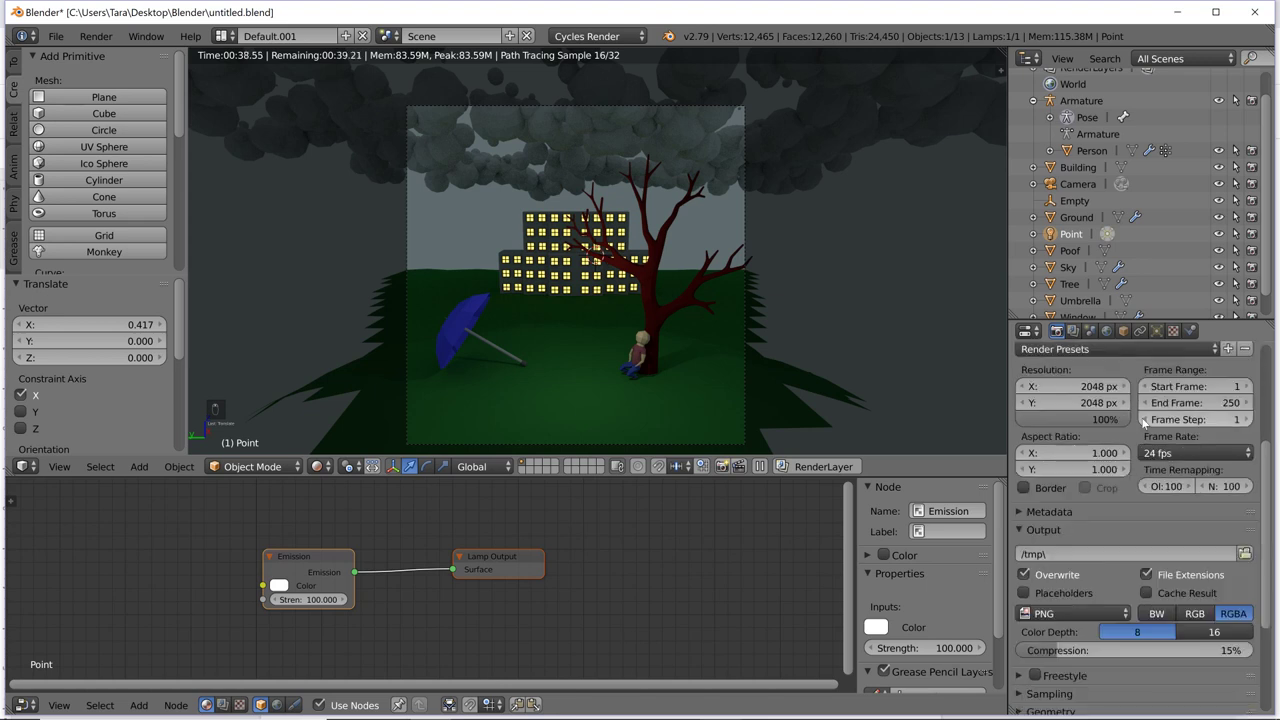
scroll(1065, 485, "up", 7)
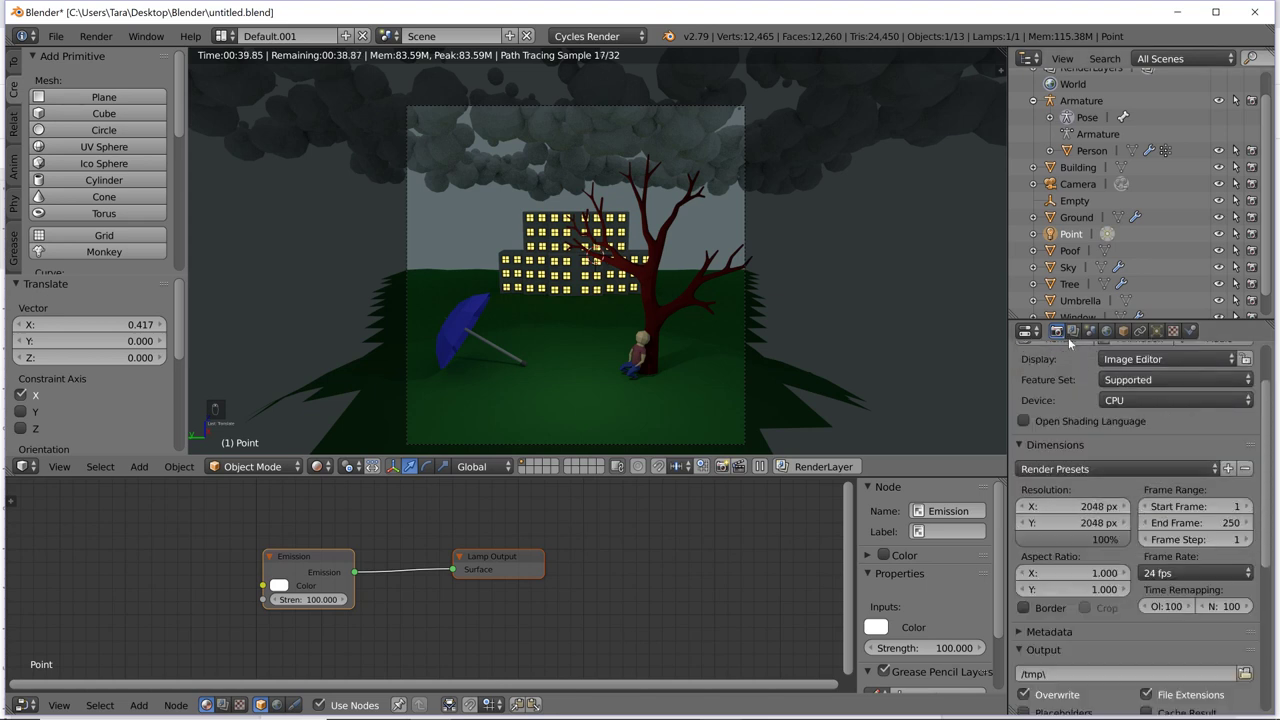
scroll(1060, 400, "down", 2)
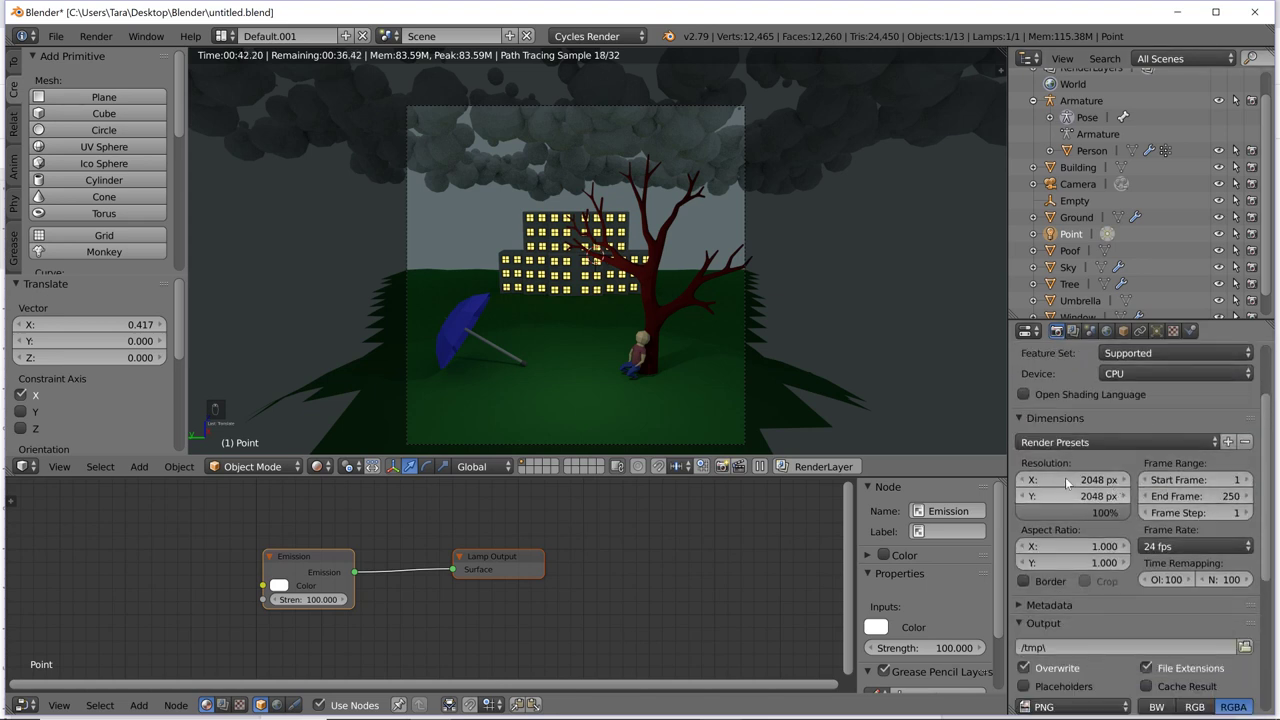
scroll(1073, 505, "down", 1)
scroll(1073, 505, "down", 4)
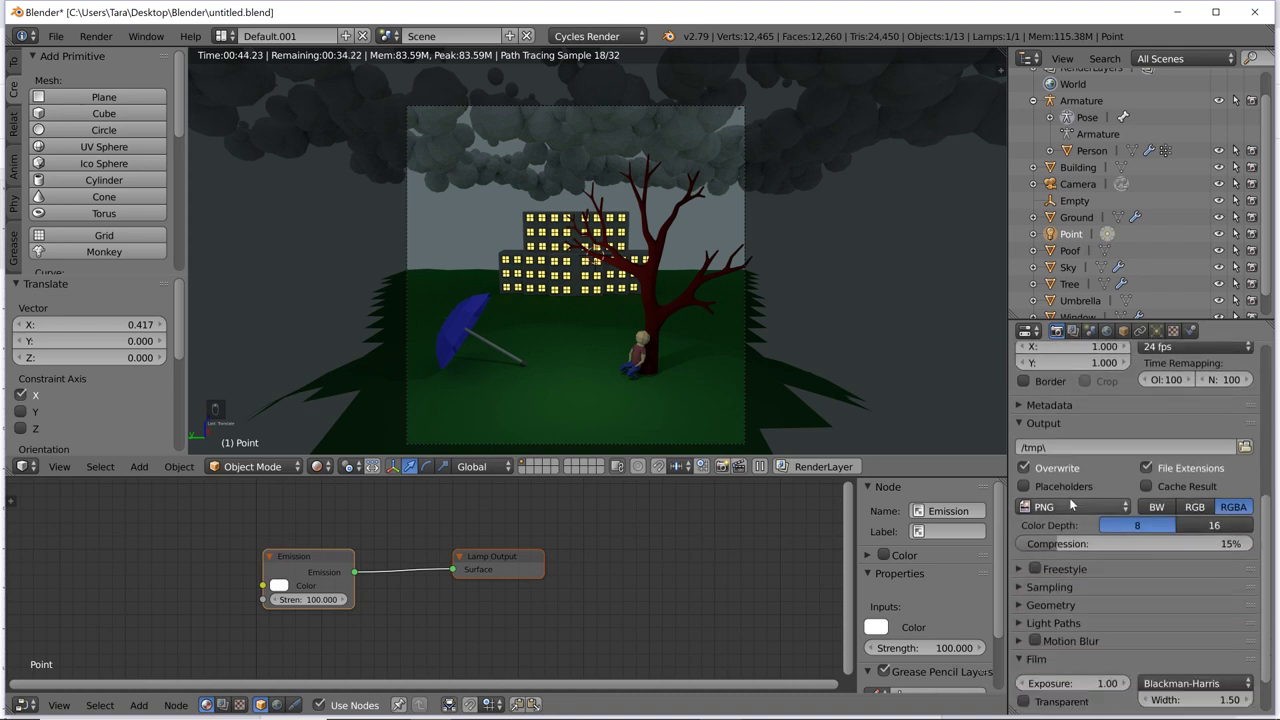
left_click(1018, 561)
scroll(1020, 563, "down", 2)
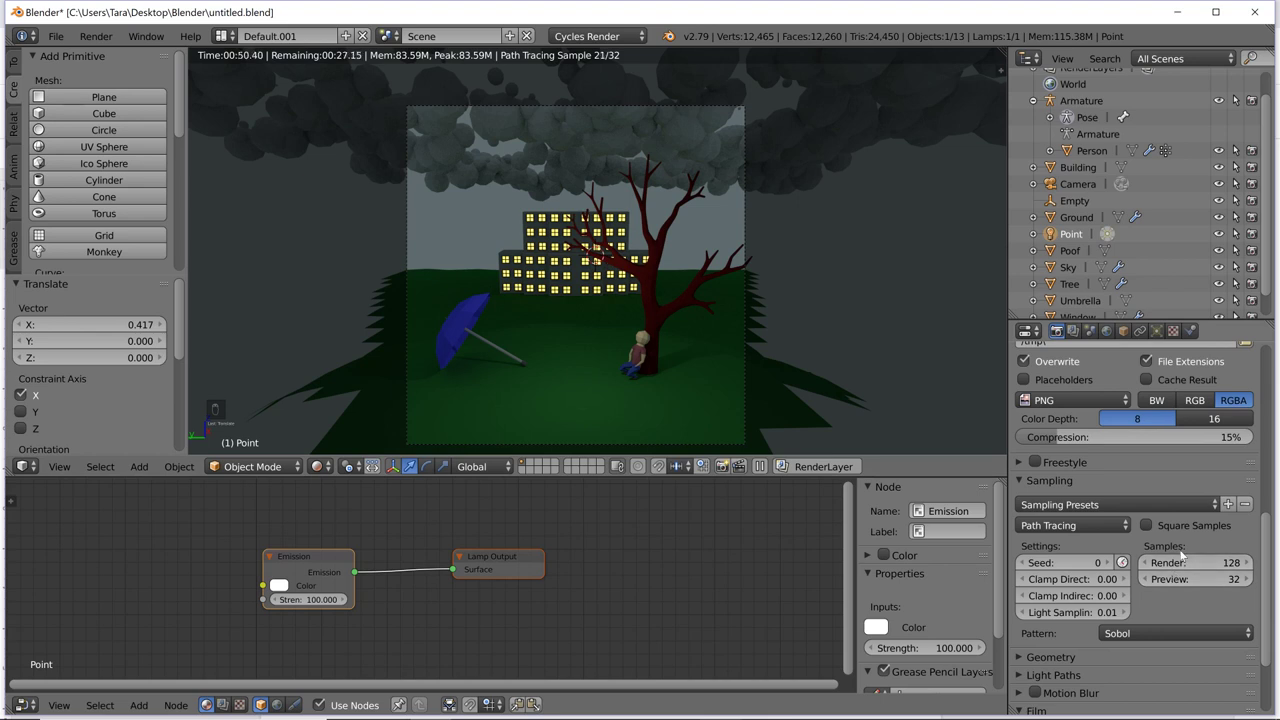
scroll(721, 325, "up", 2)
scroll(721, 325, "down", 2)
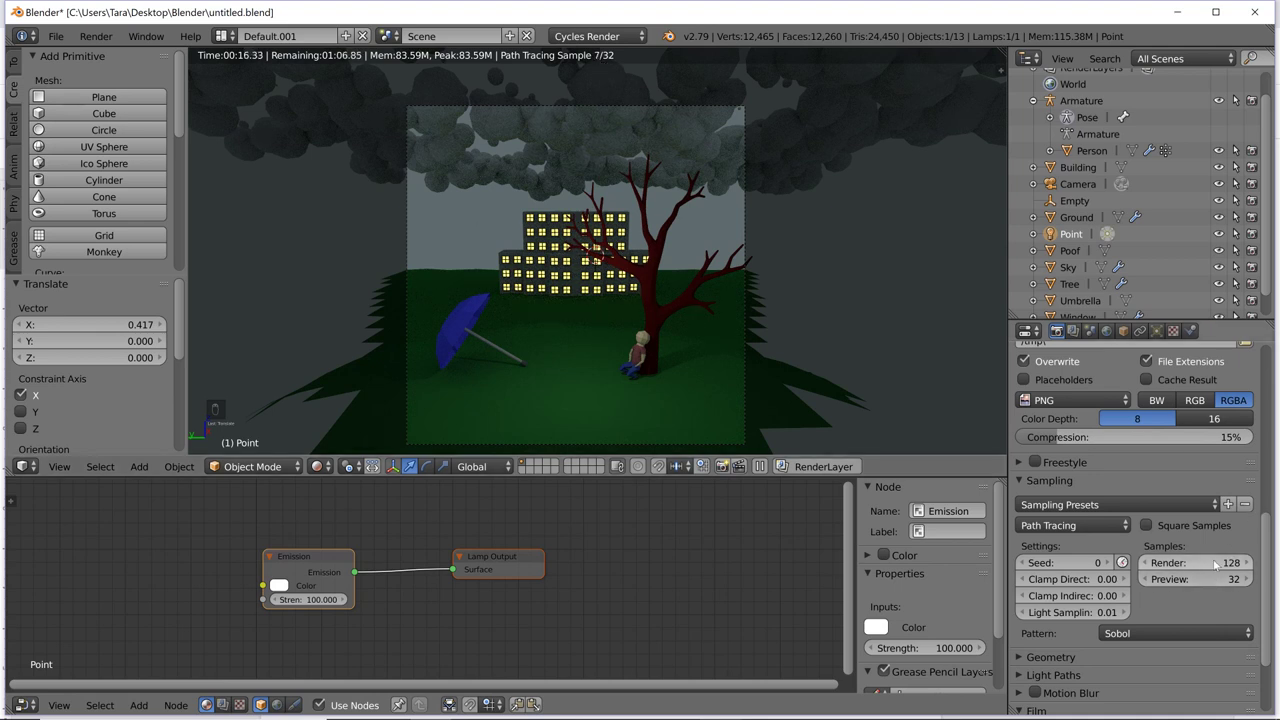
Step: Switch the viewport to Material shading and keep the render samples at 128
left_click(318, 466)
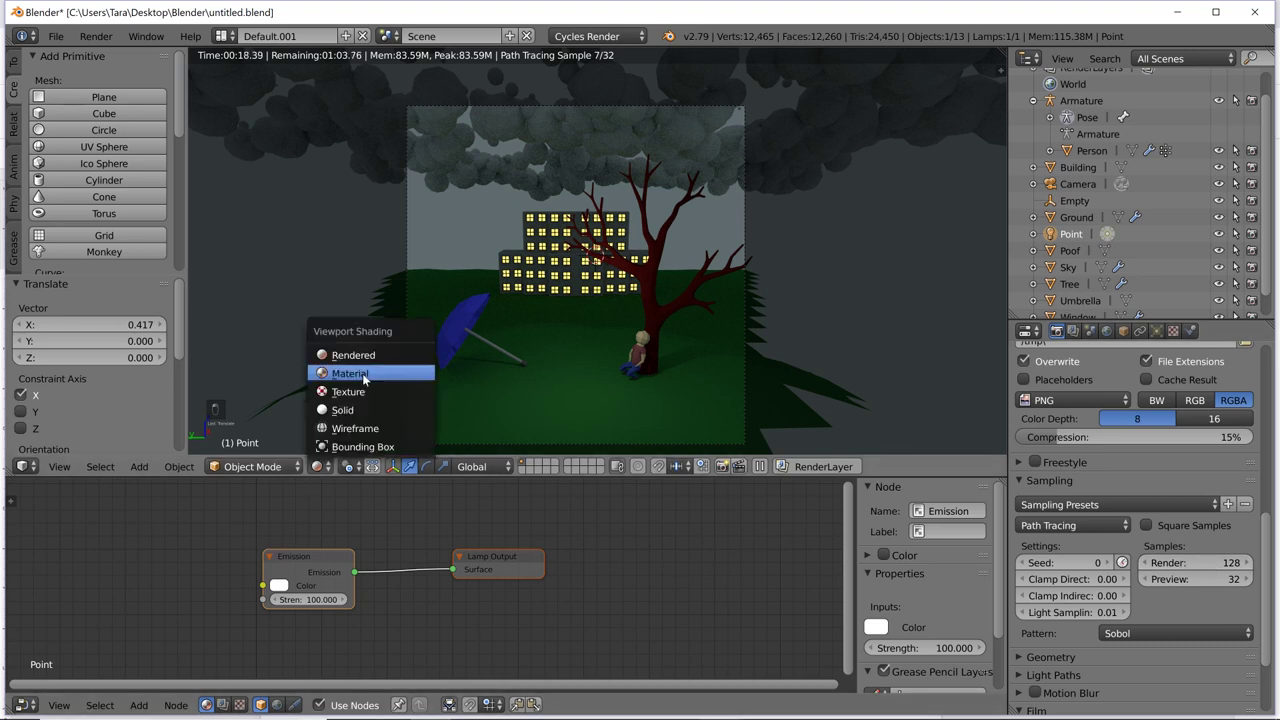
left_click(363, 376)
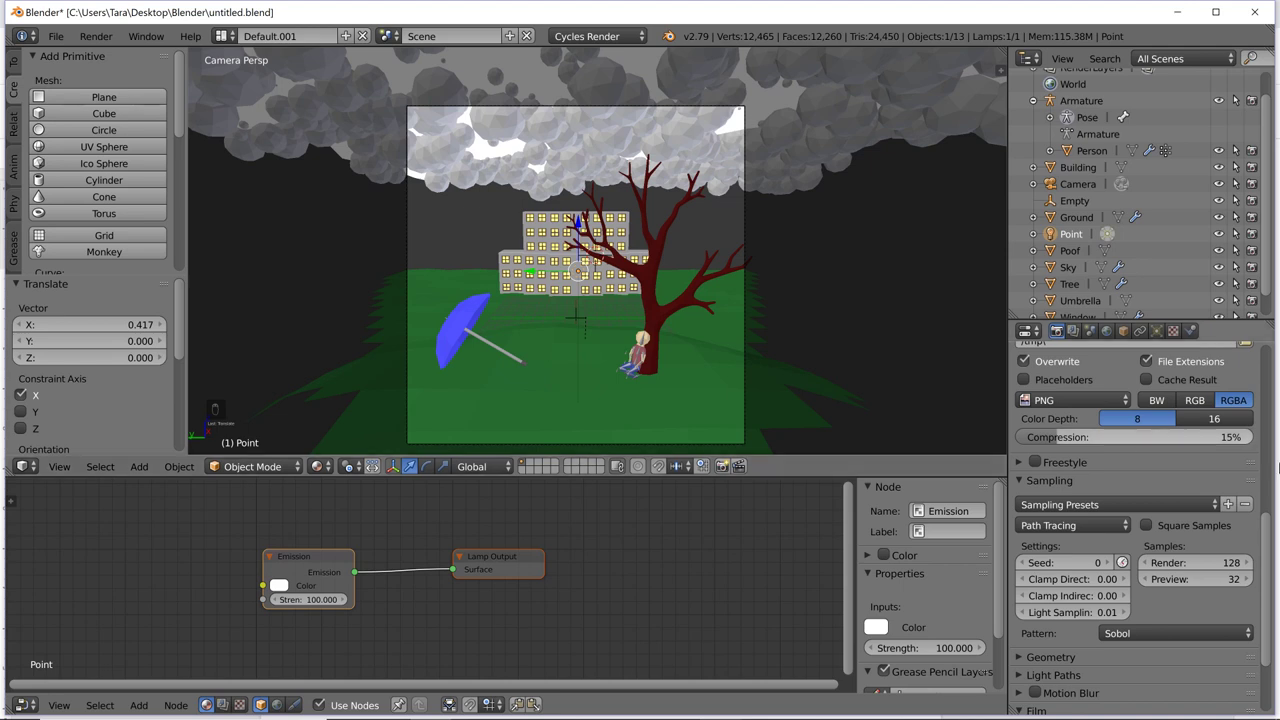
left_click(1190, 562)
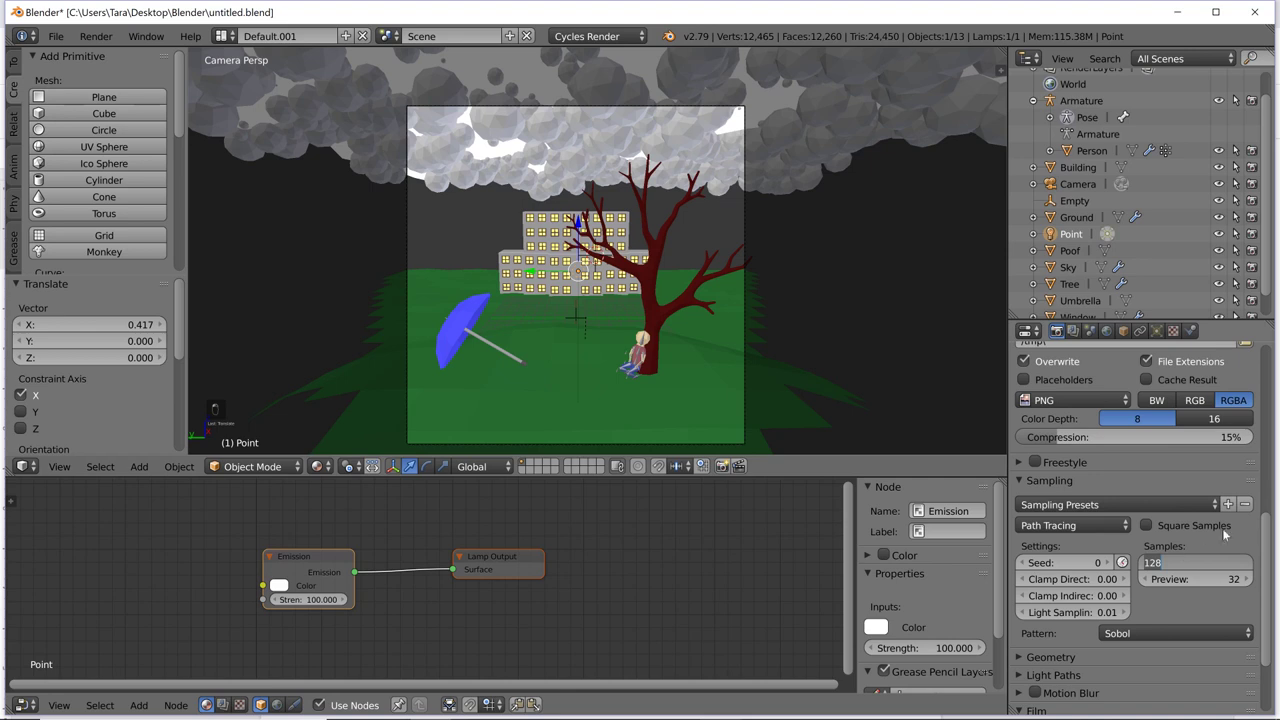
key("Return")
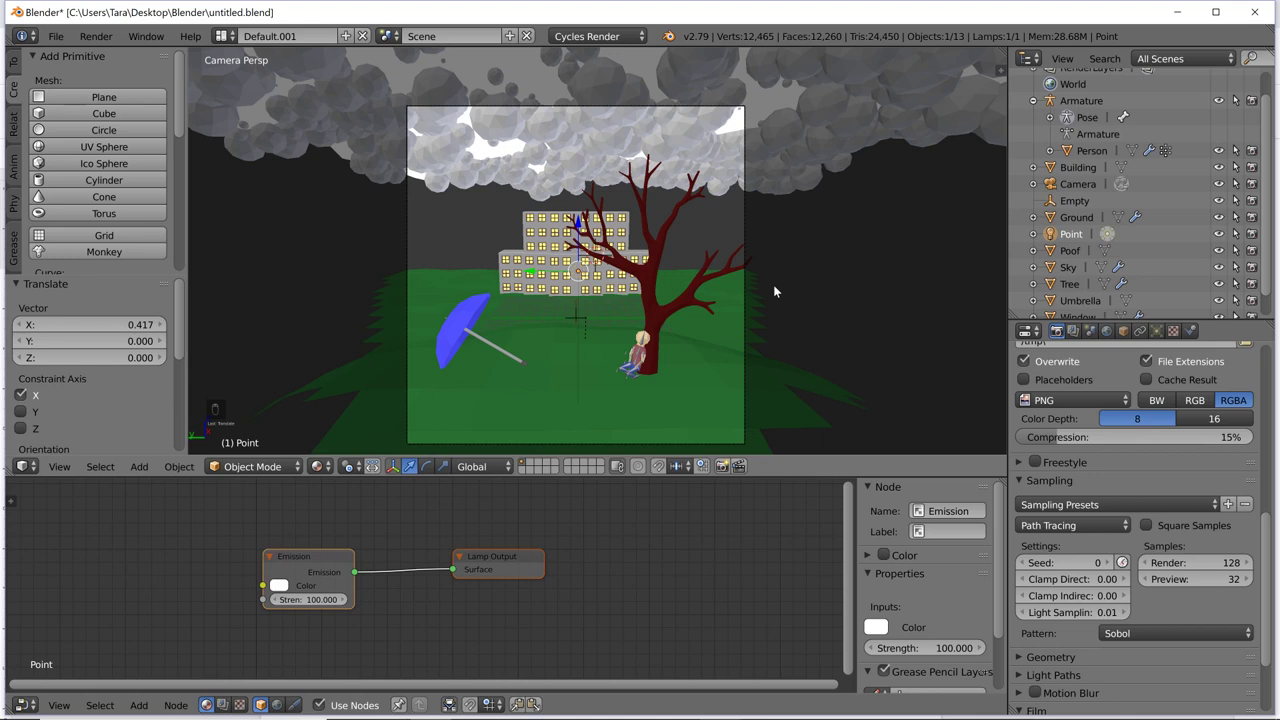
Step: Render the scene and inspect the building's windows up close while the tiles are being computed
key("F12")
scroll(738, 283, "down", 1)
middle_click_drag(519, 234, 532, 233)
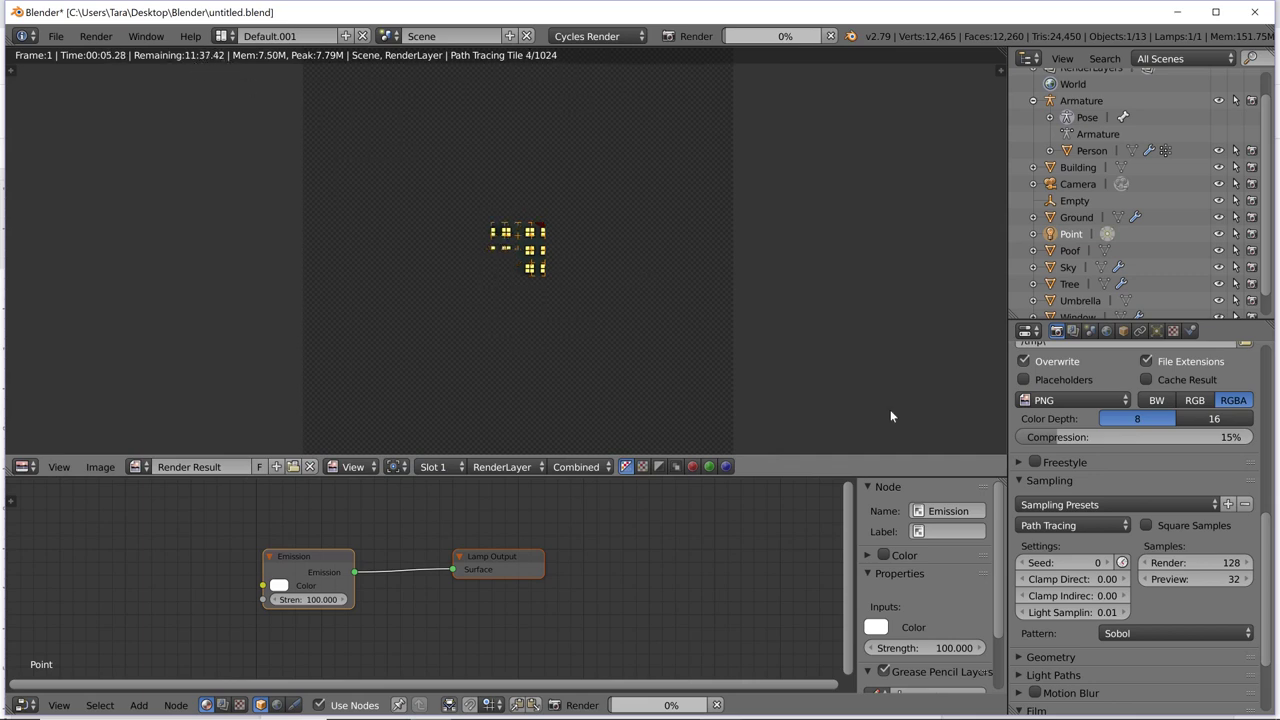
scroll(471, 256, "up", 3)
scroll(471, 256, "up", 5)
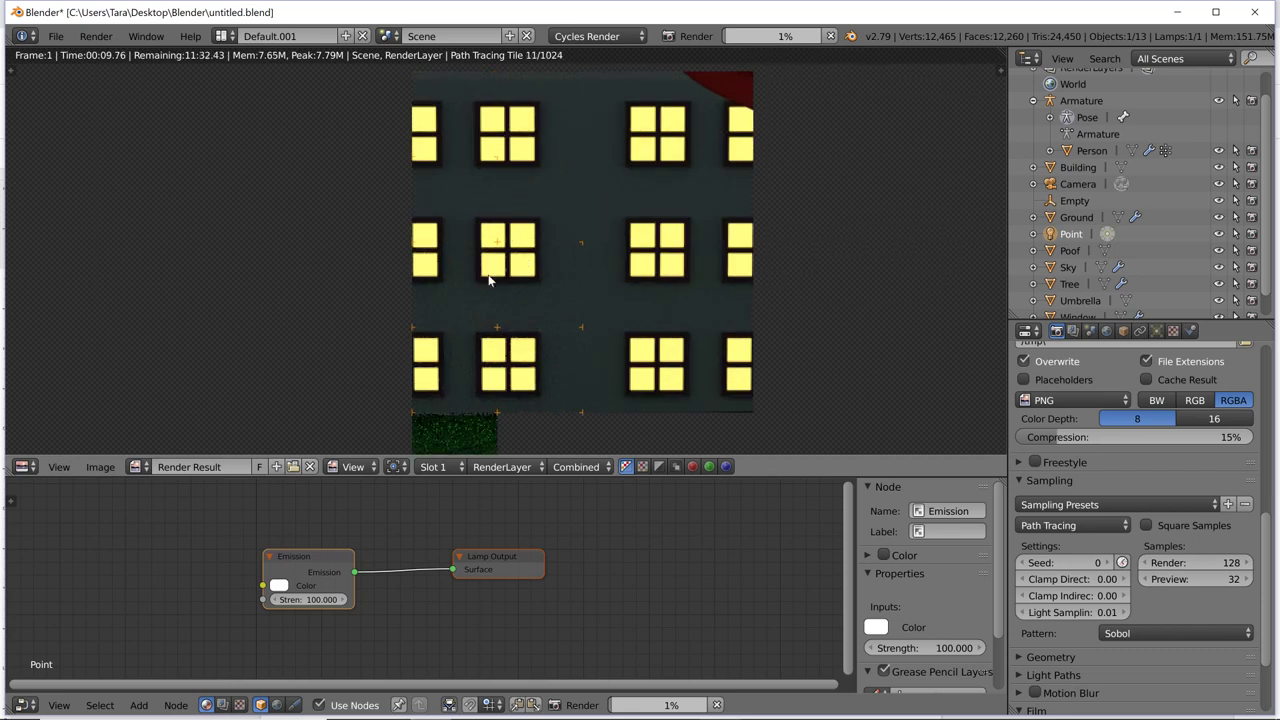
middle_click_drag(513, 365, 518, 273)
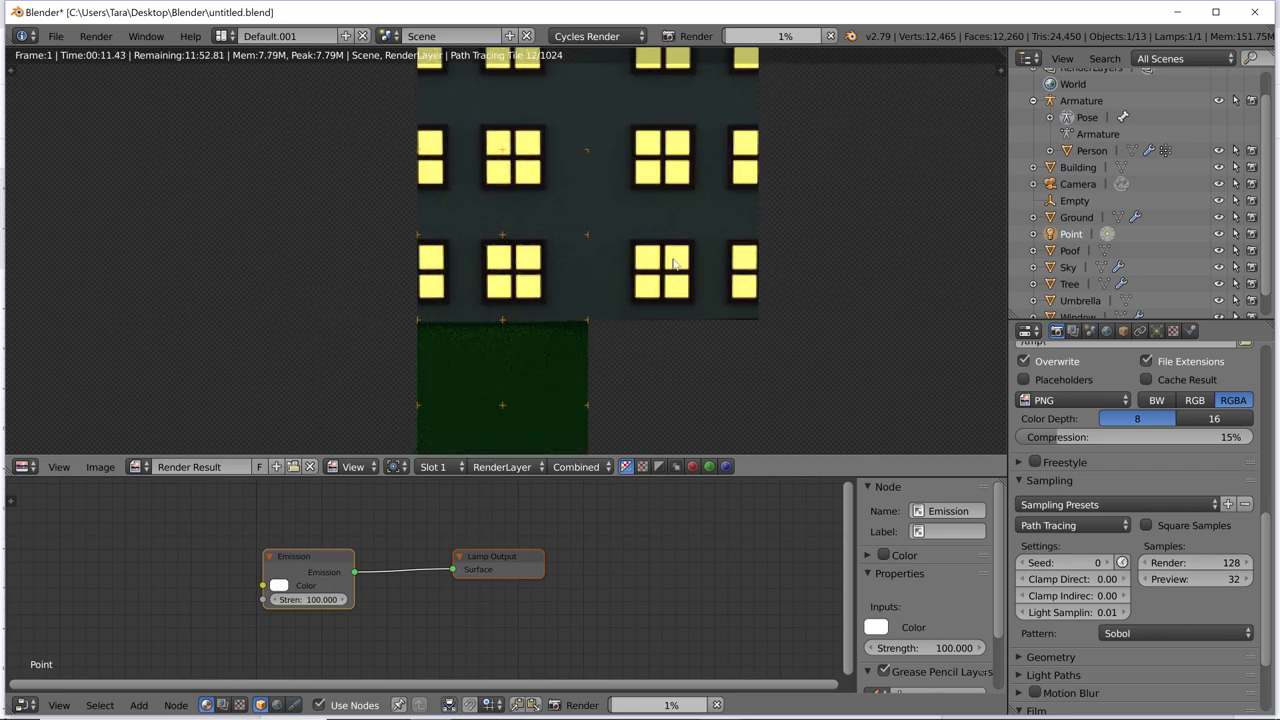
scroll(511, 184, "down", 9)
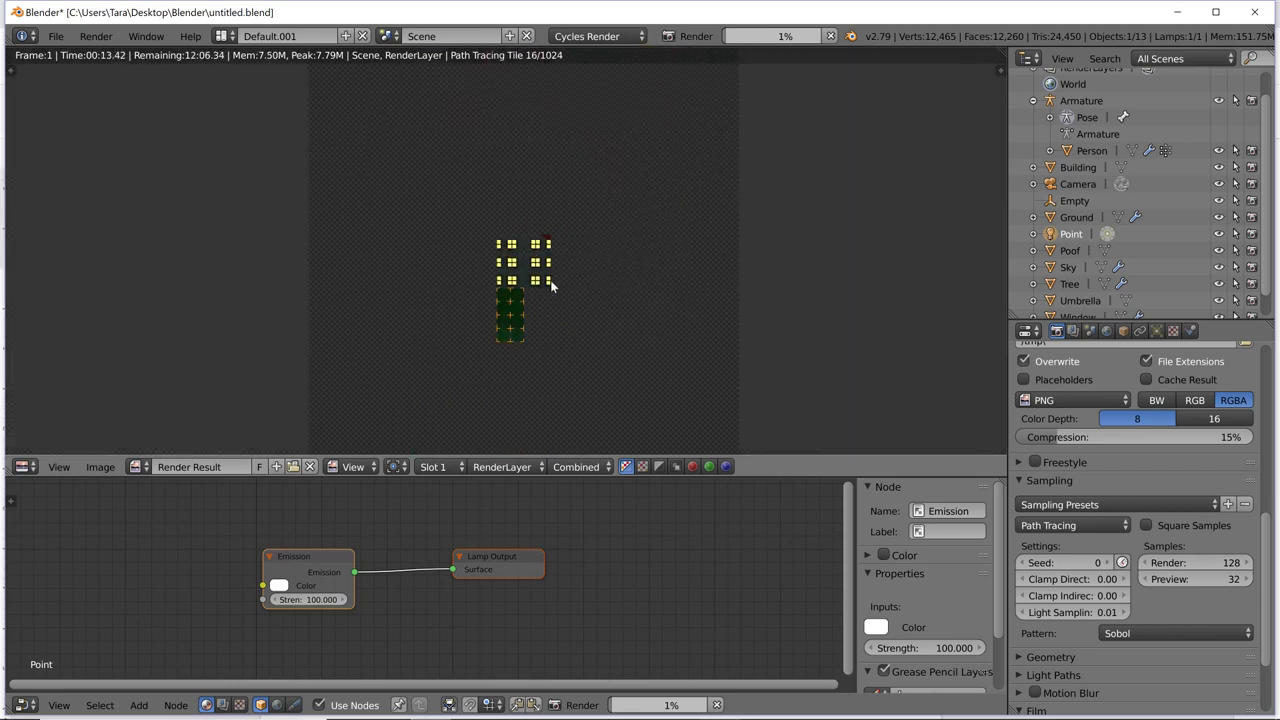
scroll(552, 291, "up", 1)
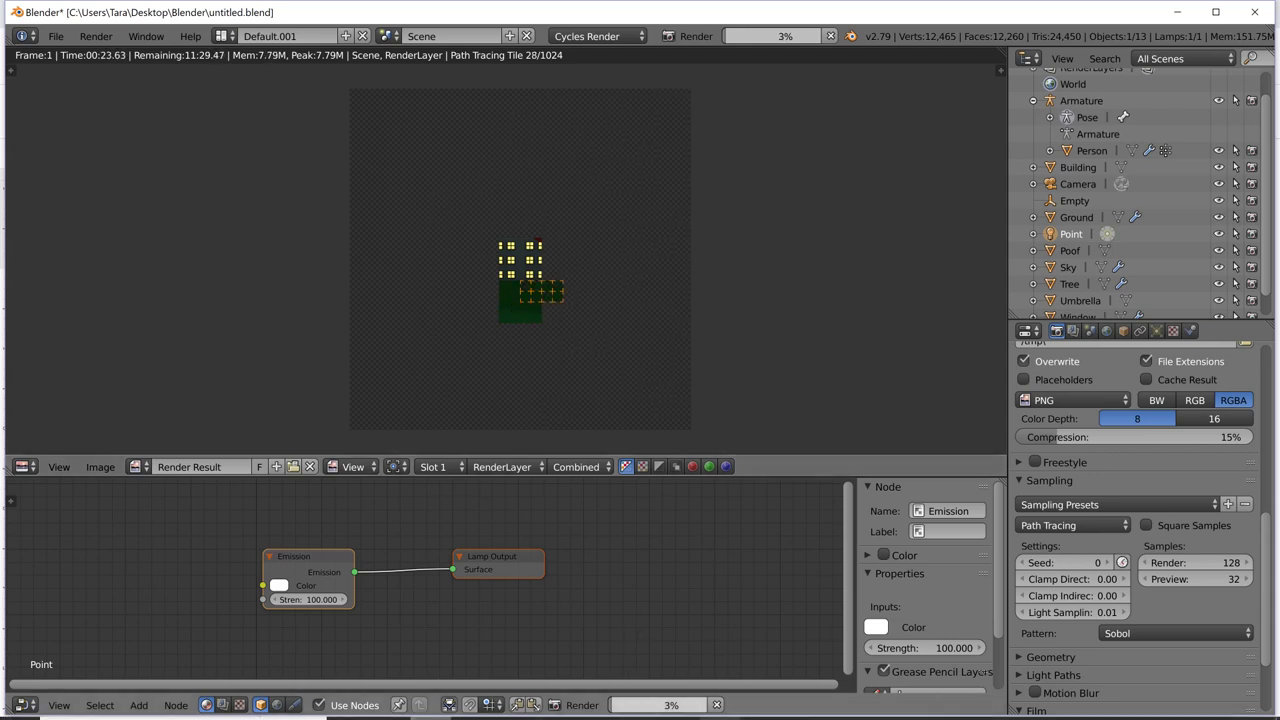
mouse_move(637, 703)
left_click(719, 703)
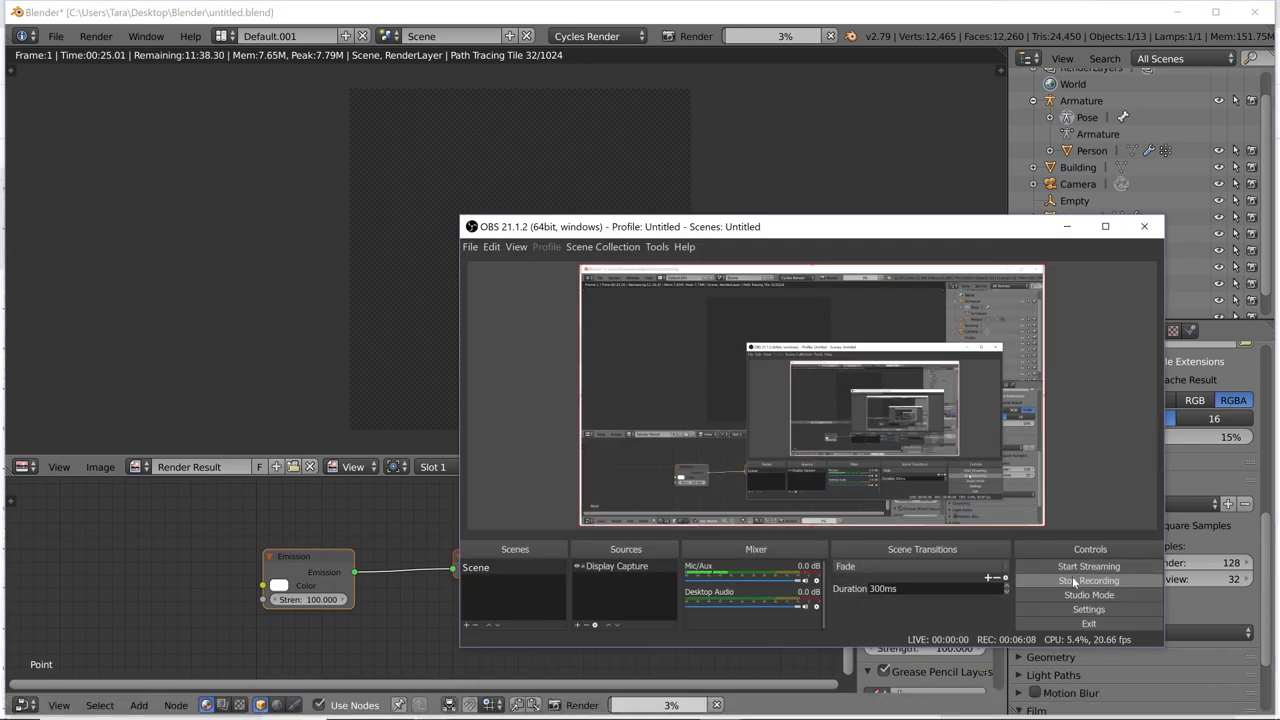
left_click(1074, 581)
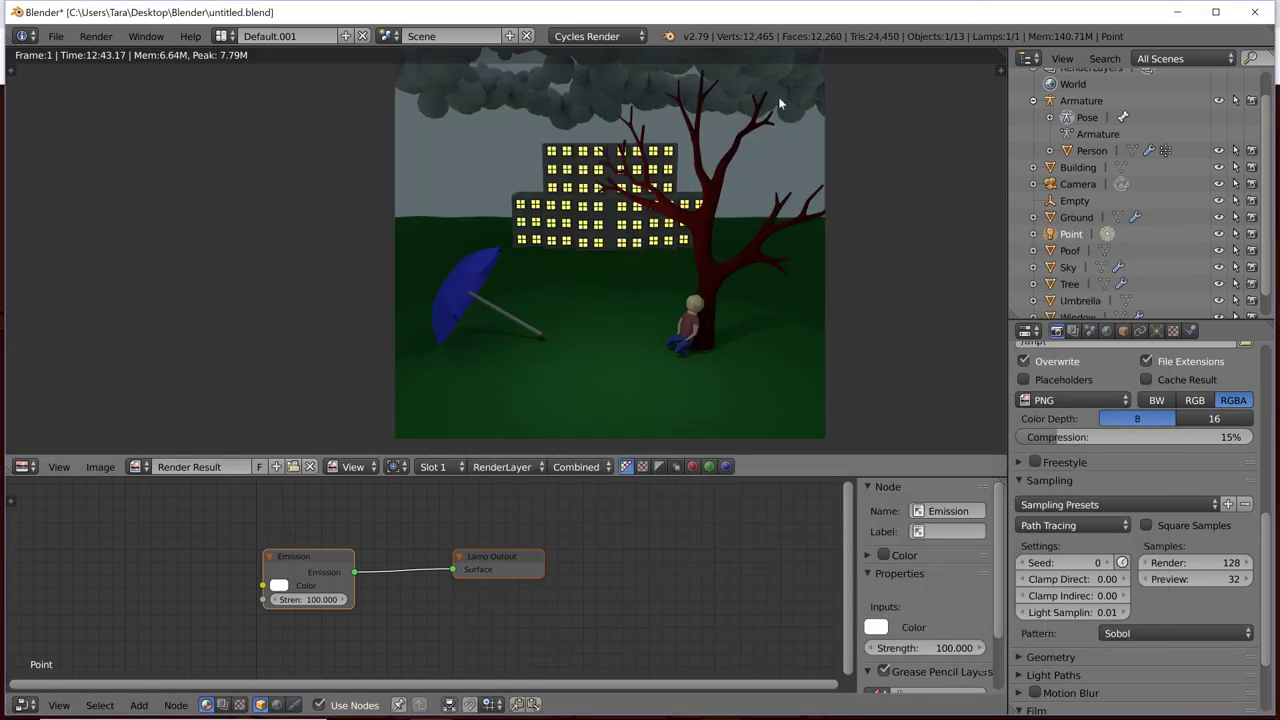
Step: Check the finished render, switch to the Compositing screen layout and enable the use of nodes
scroll(694, 211, "down", 3)
scroll(694, 211, "up", 3)
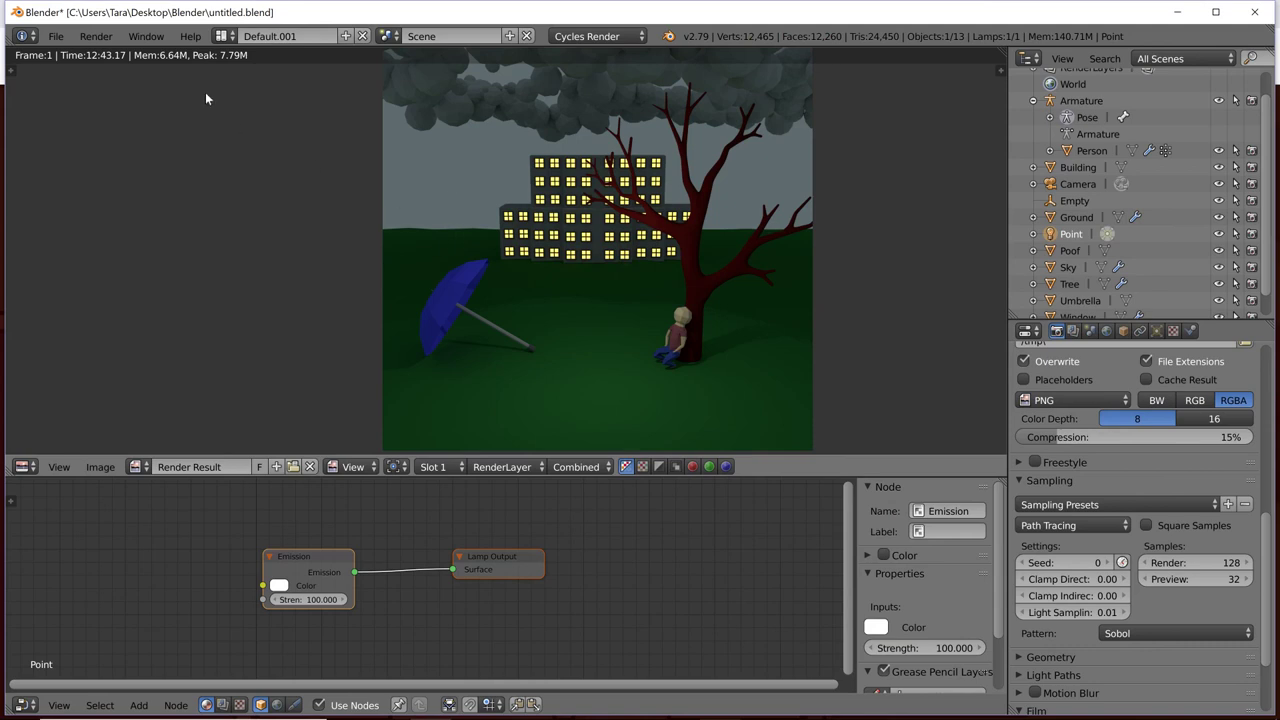
left_click(222, 36)
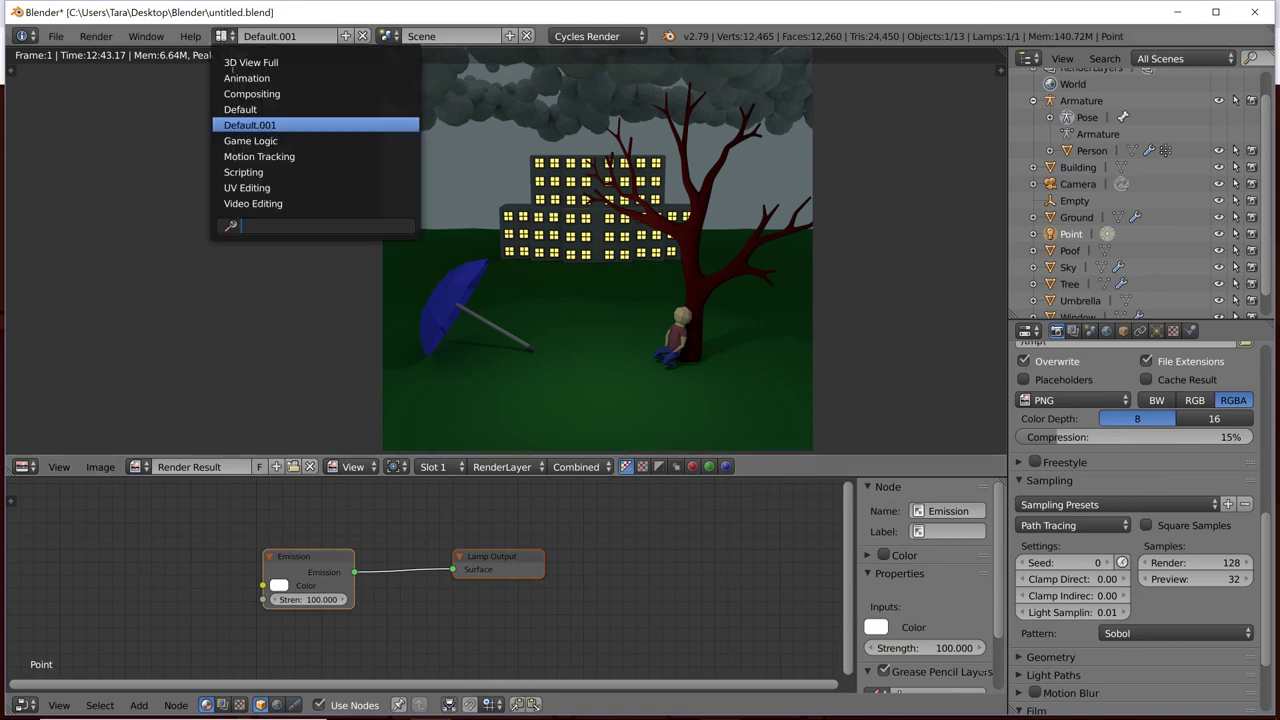
left_click(268, 94)
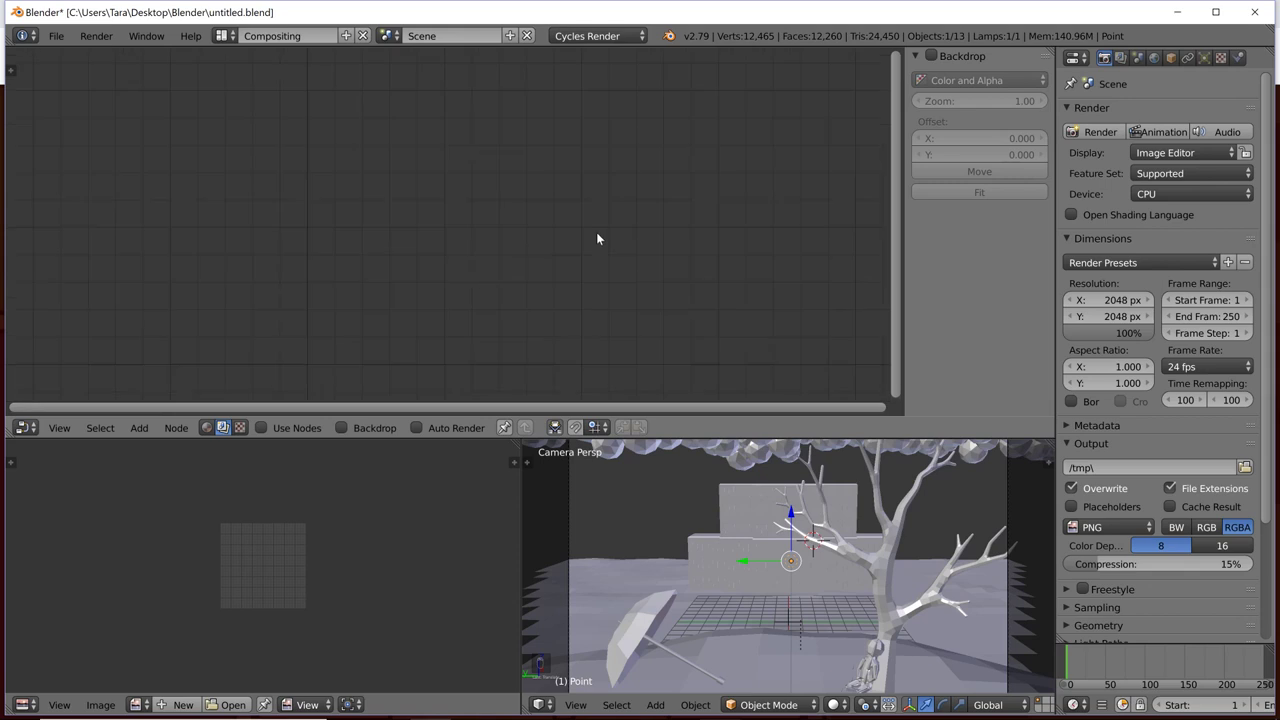
left_click(300, 428)
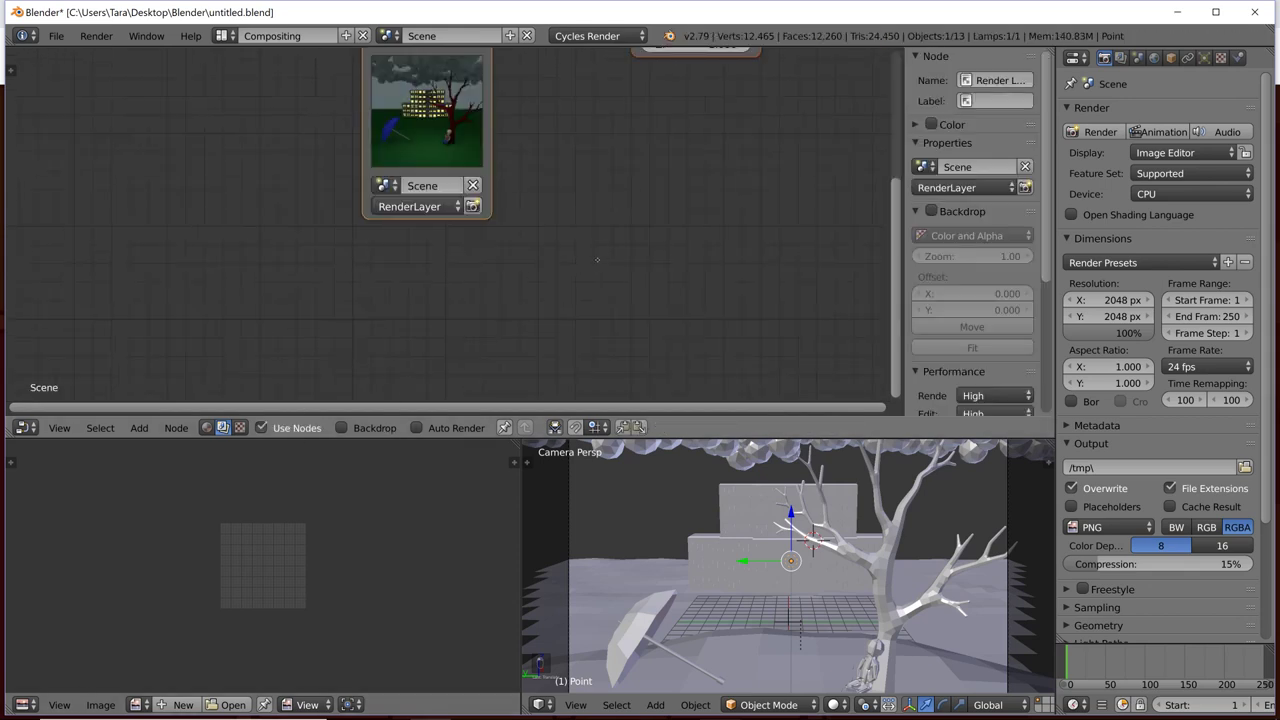
Step: Enable the compositor backdrop and move the Composite node farther away from the Render Layers node
key("Home")
left_click(384, 429)
scroll(618, 318, "down", 1)
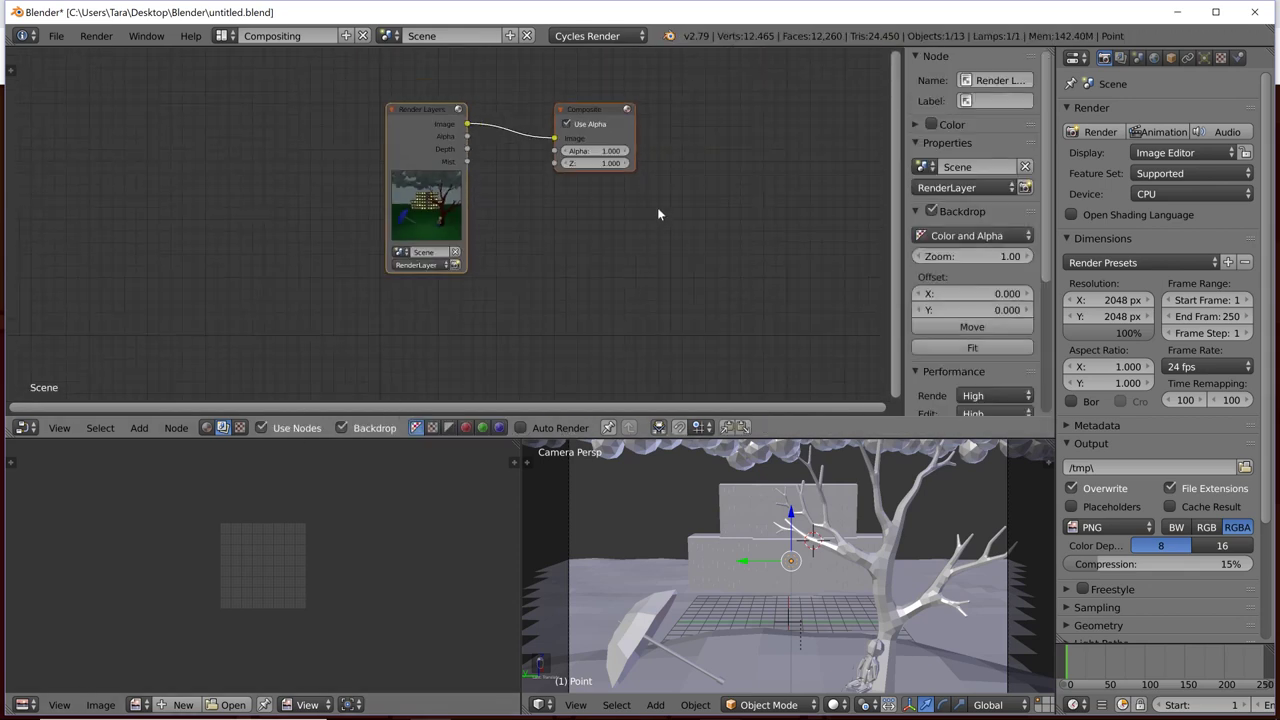
left_click_drag(597, 119, 710, 93)
key("shift+a")
mouse_move(663, 155)
type("view")
key("Return")
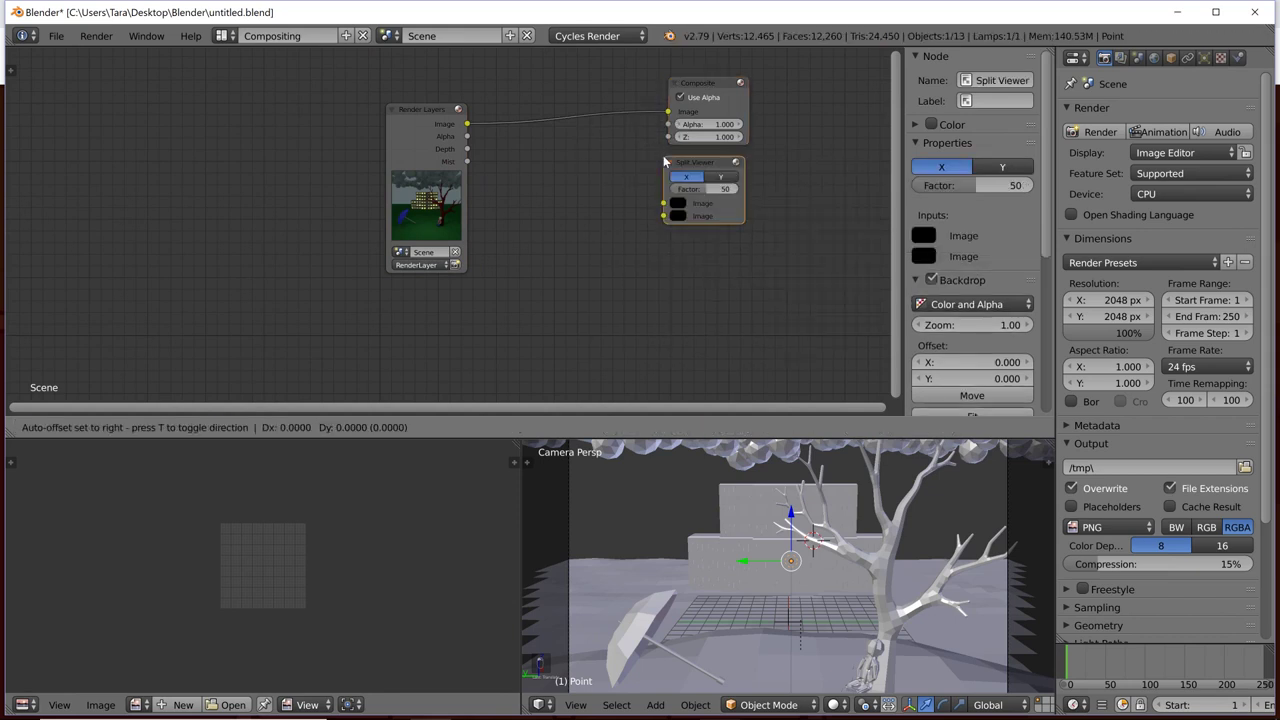
left_click(664, 161)
key("x")
Step: Add a Viewer node below the Composite node
key("shift+a")
left_click(663, 197)
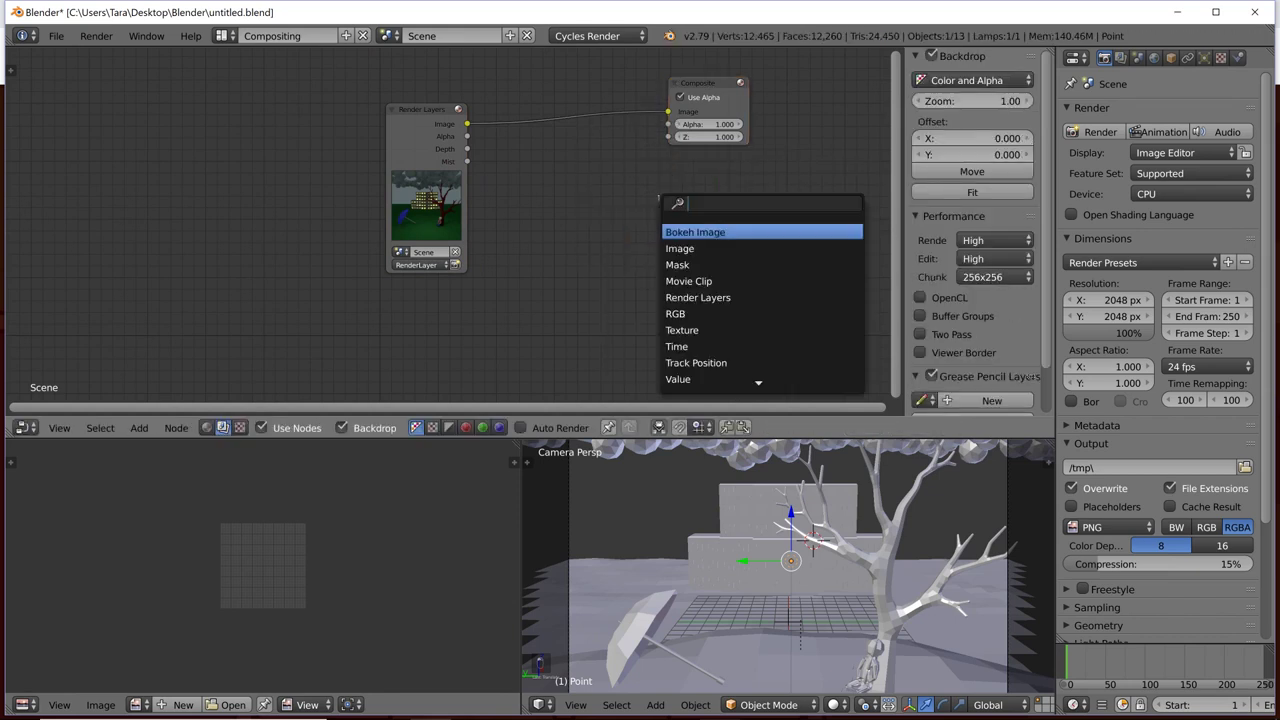
type("VIEWE")
key("Down")
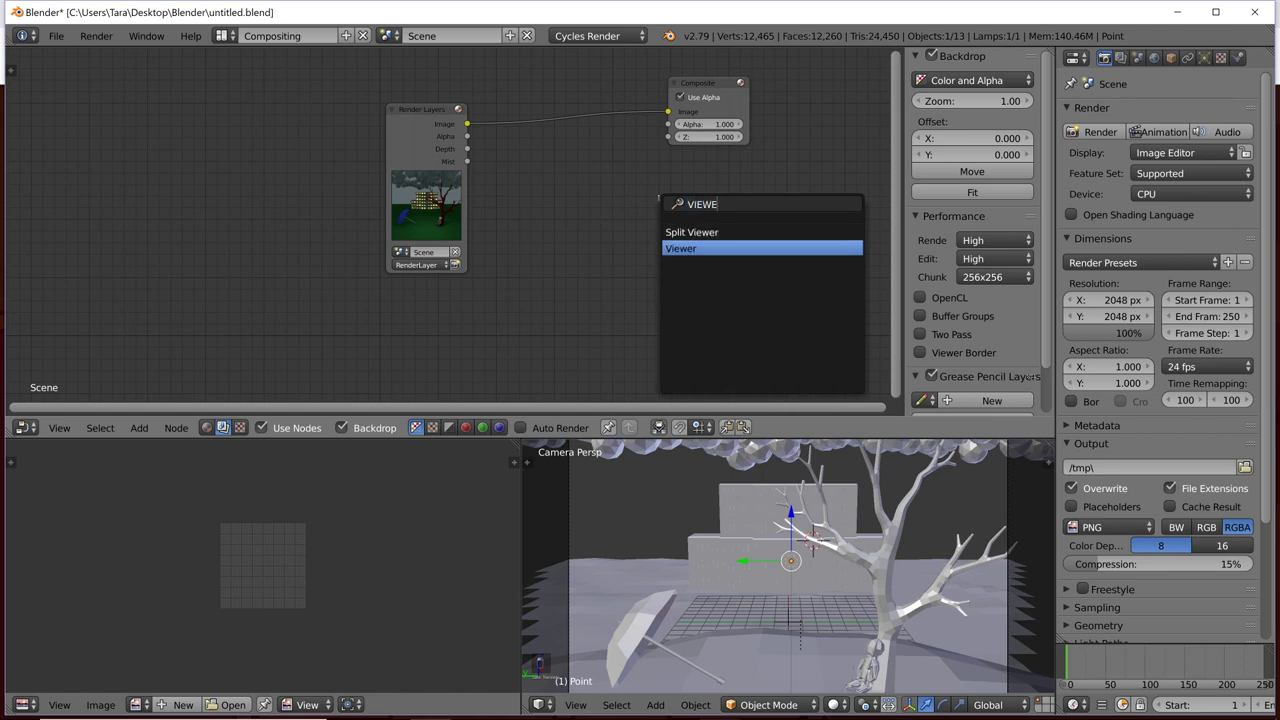
key("Return")
left_click(660, 204)
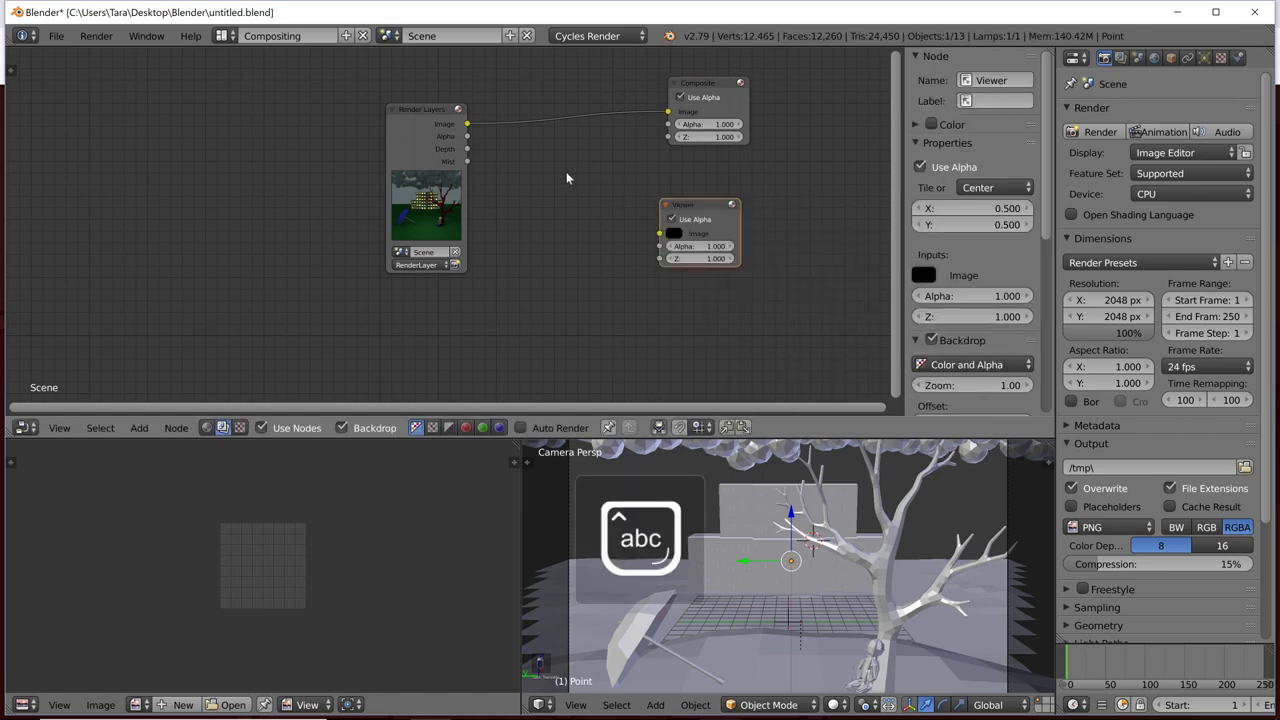
Step: Connect the Render Layers Image output to the Viewer node's Image input and set the backdrop zoom to 0.52
key("shift+a")
key("Escape")
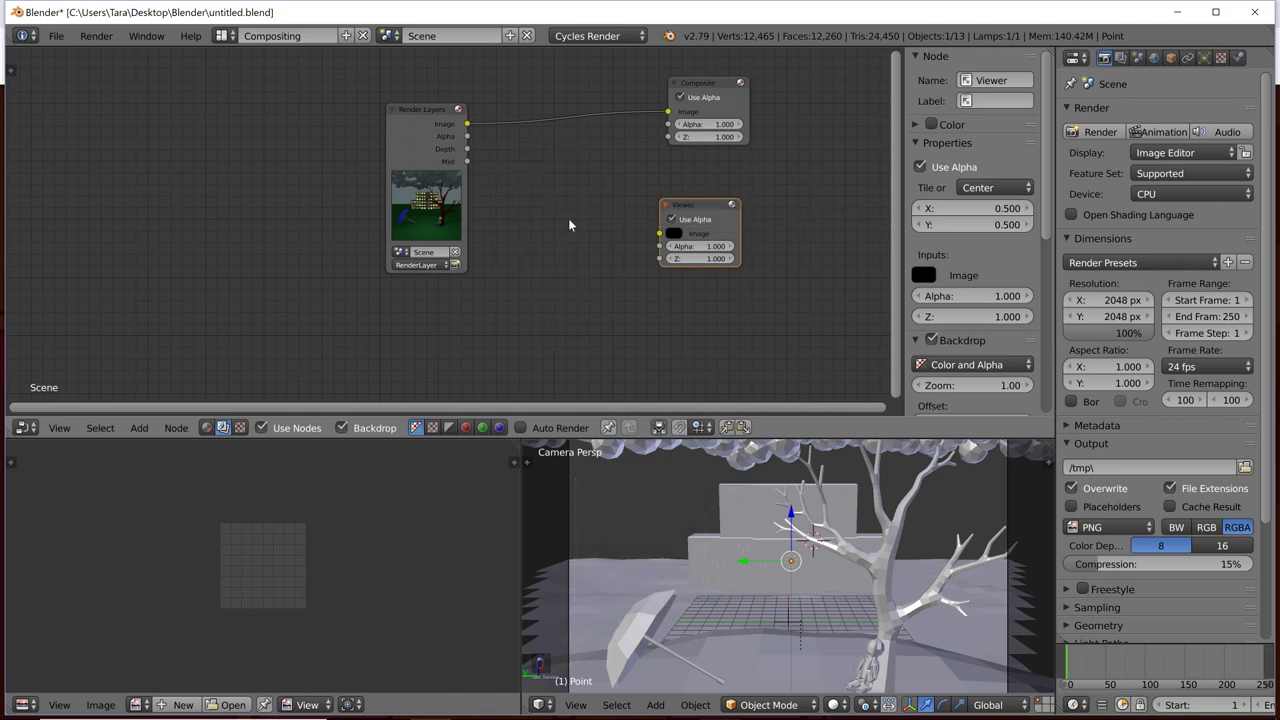
left_click_drag(466, 124, 660, 236)
scroll(968, 286, "down", 1)
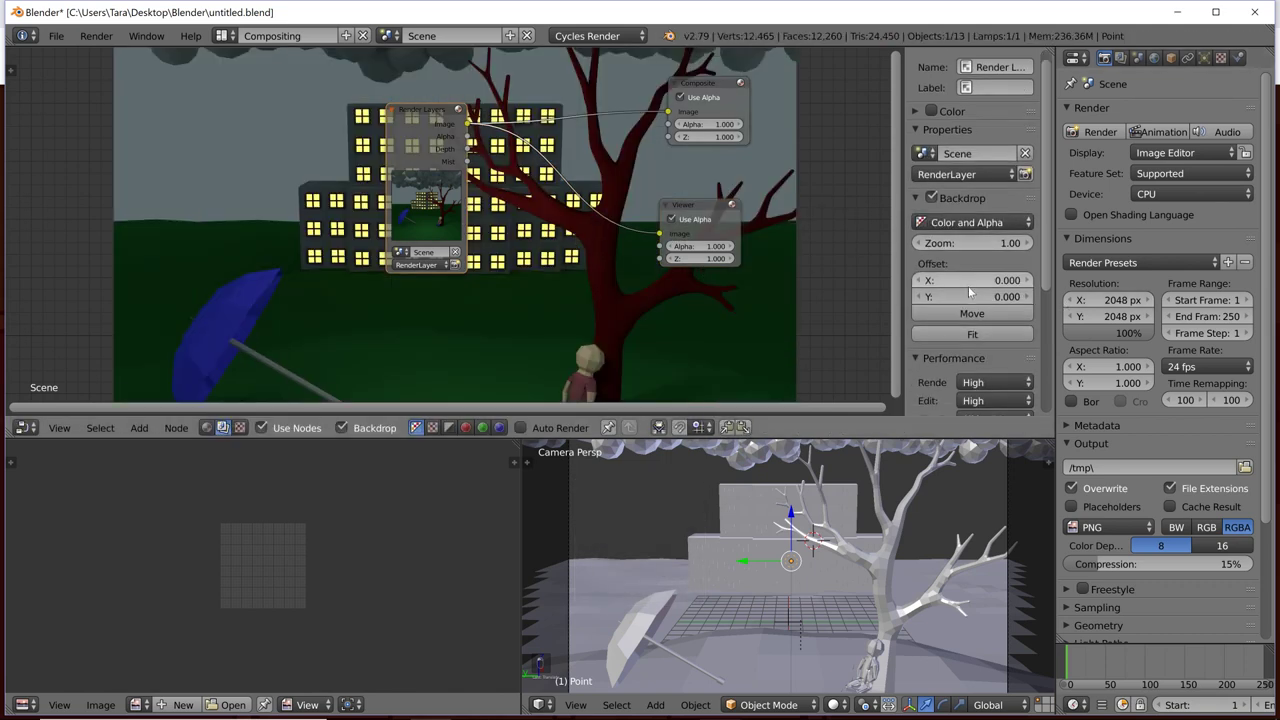
left_click_drag(970, 243, 840, 243)
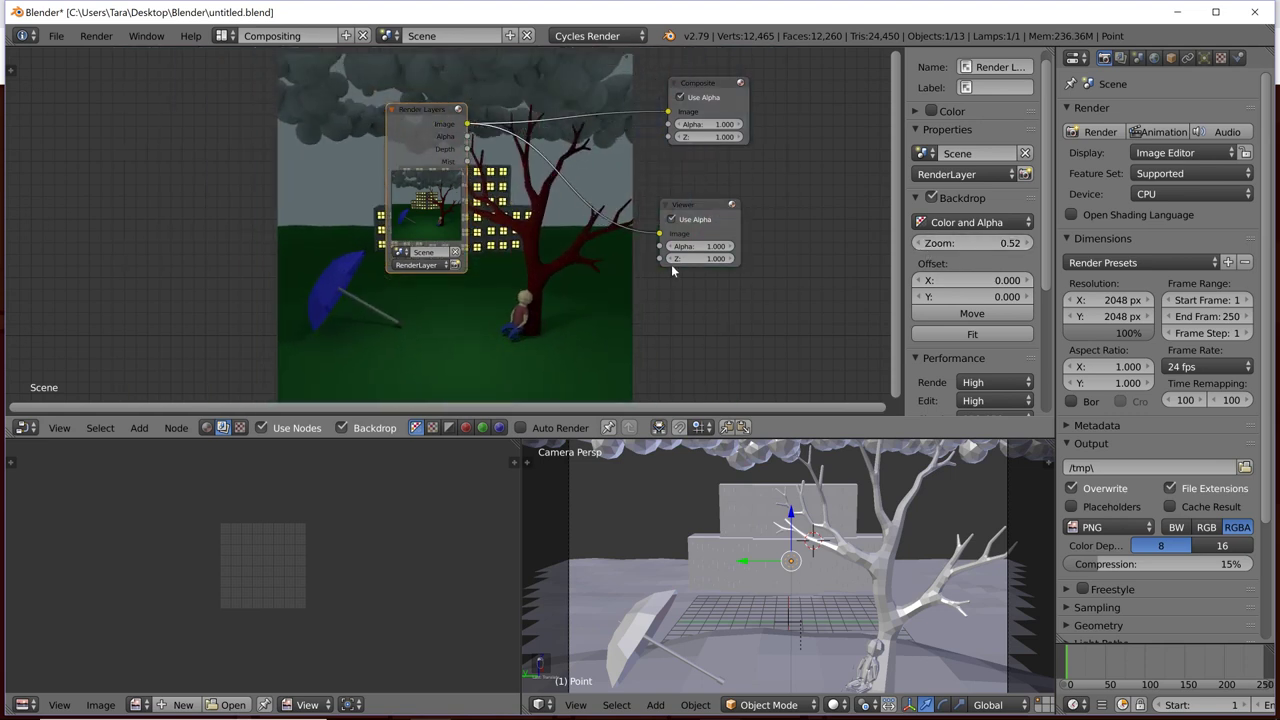
Step: Spread the nodes apart, placing Composite and Viewer on one side of the backdrop image and Render Layers on the other
scroll(531, 230, "up", 1)
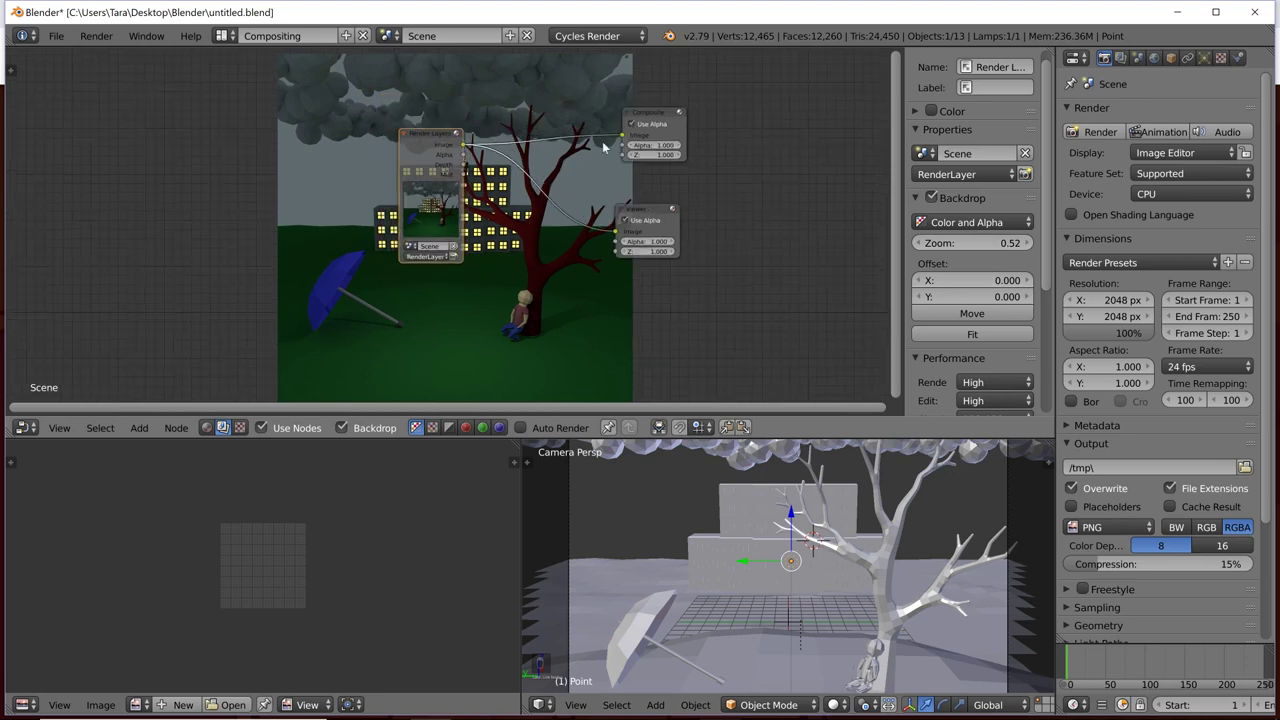
left_click_drag(653, 124, 747, 138)
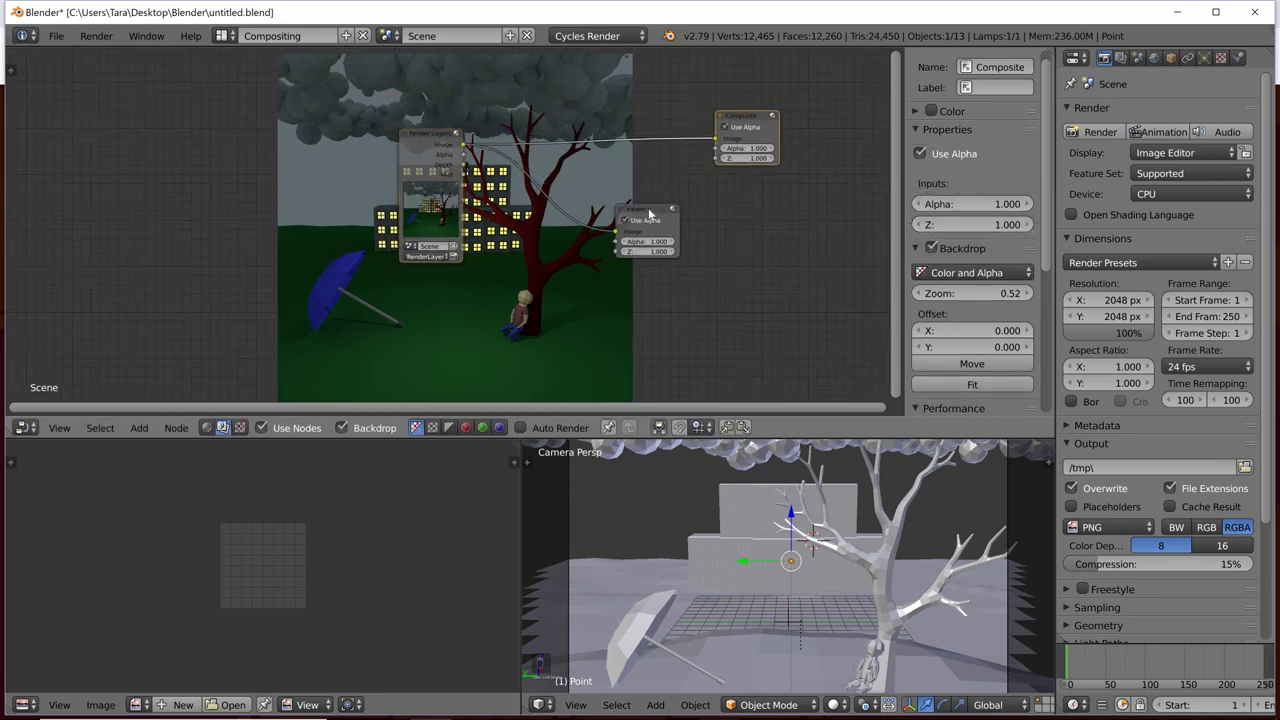
left_click_drag(649, 214, 744, 182)
left_click_drag(415, 139, 180, 146)
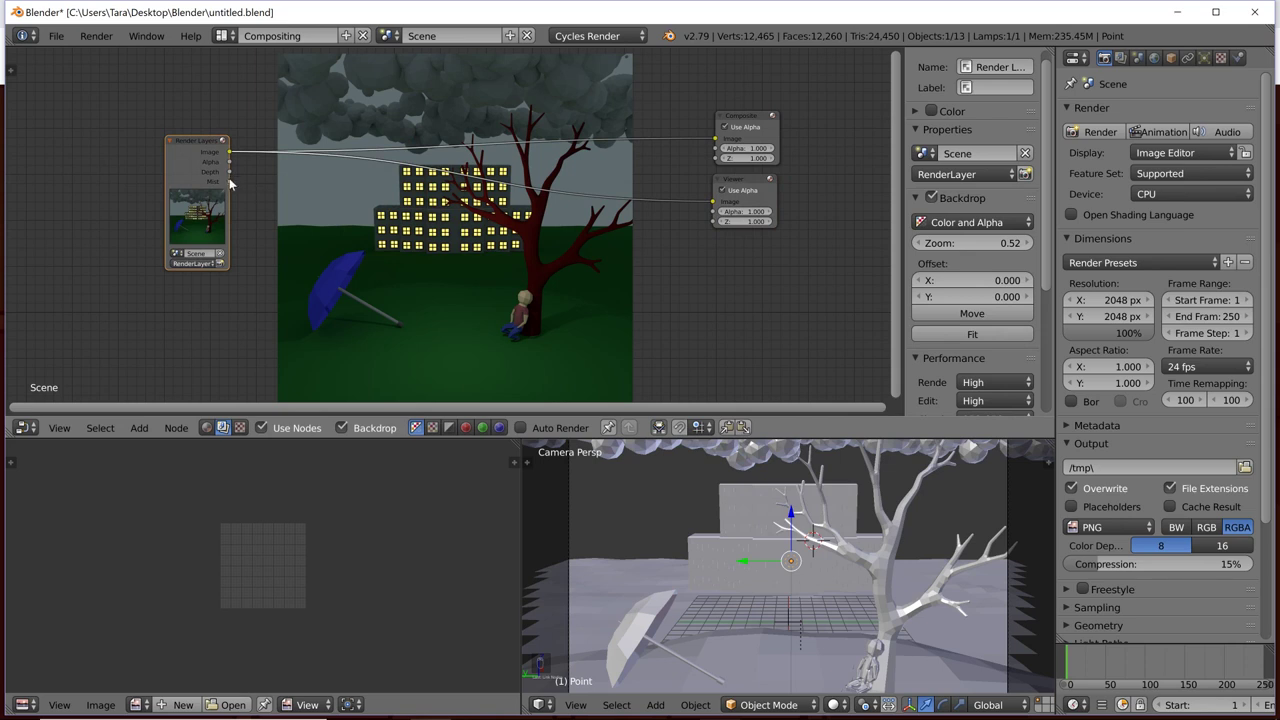
left_click_drag(229, 180, 266, 255)
key("shift+a")
mouse_move(346, 240)
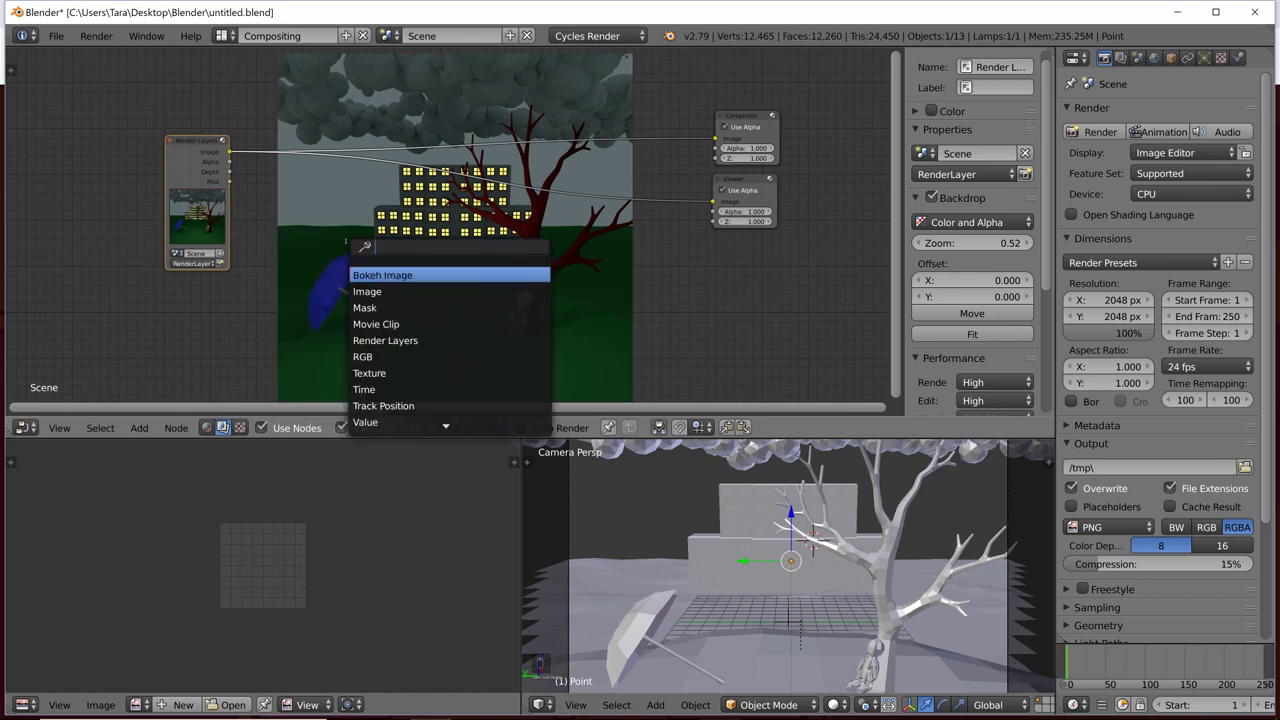
key("Escape")
Step: Add a Map Value node beside the Render Layers node and feed its Value input from the Mist output
key("shift+a")
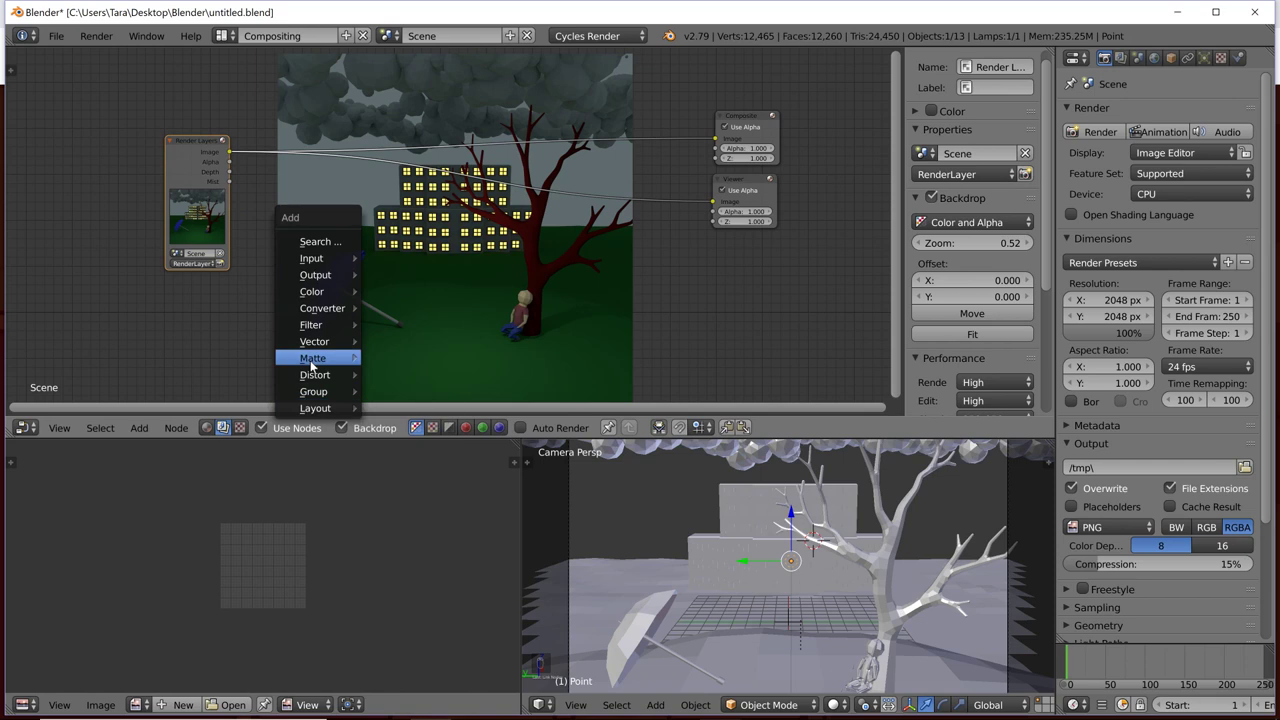
left_click(310, 244)
type("map")
key("Down")
key("Down")
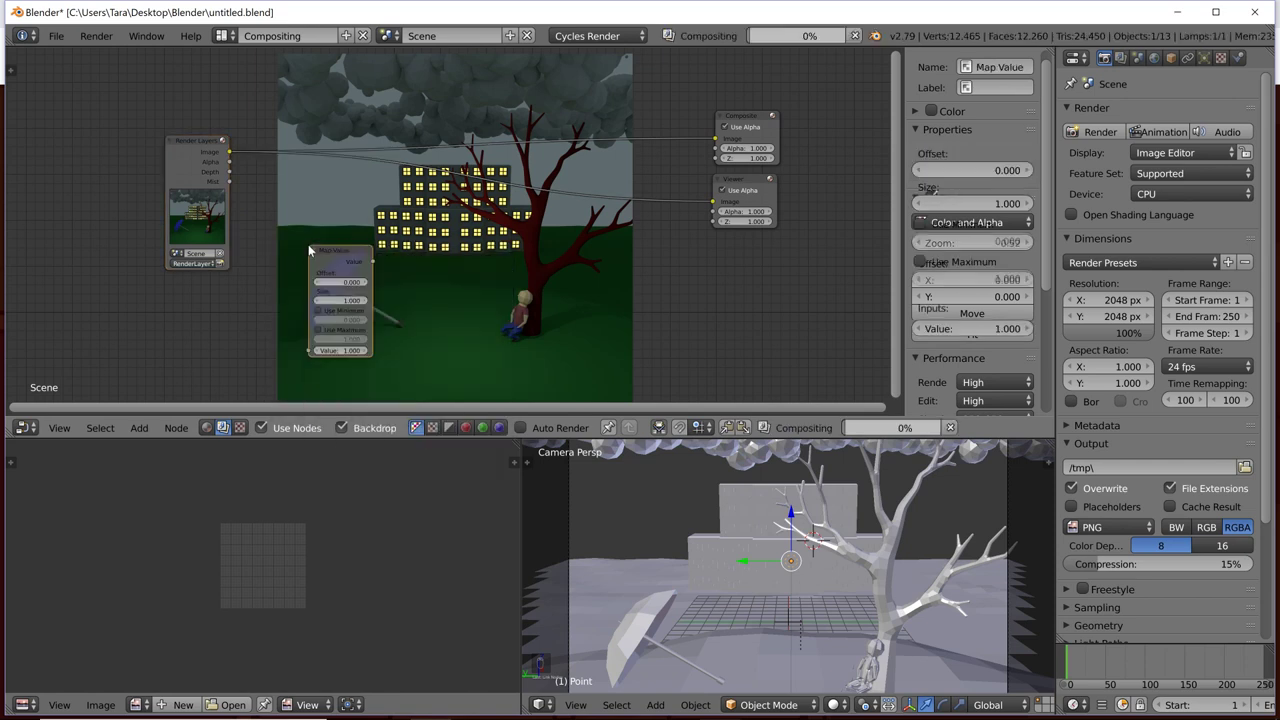
key("Return")
left_click(261, 192)
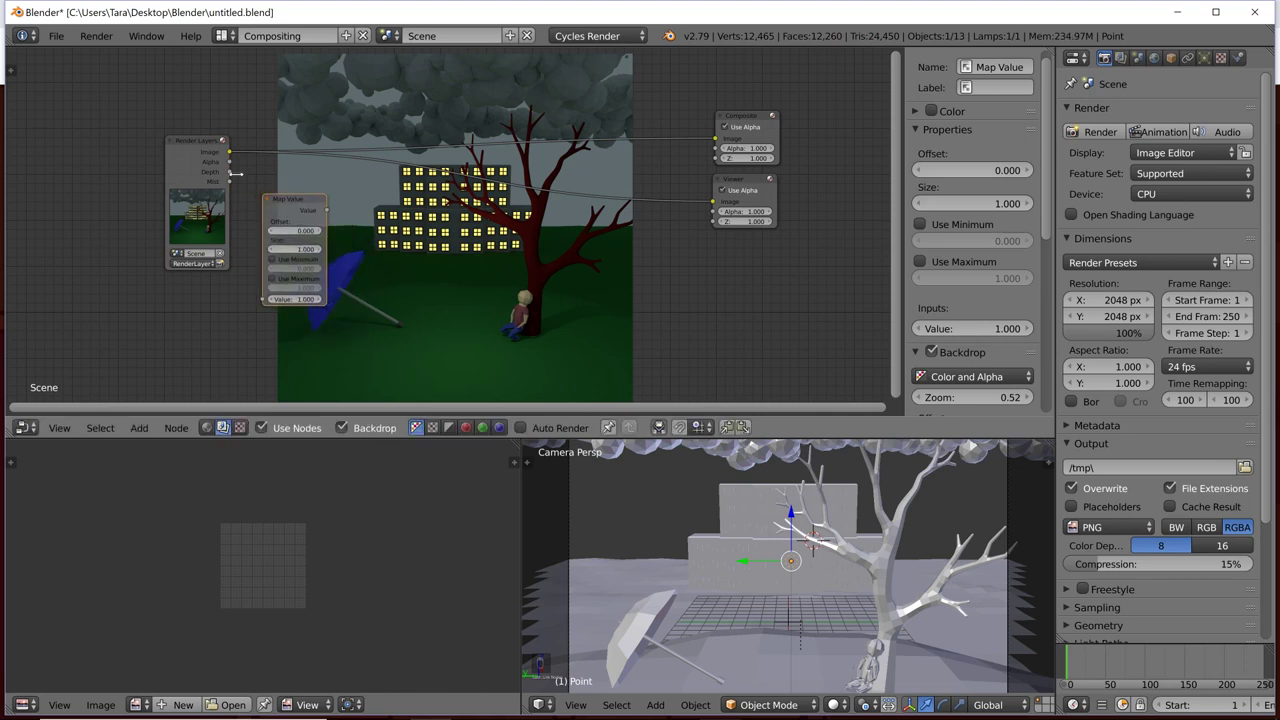
left_click_drag(229, 183, 286, 304)
left_click_drag(296, 202, 286, 205)
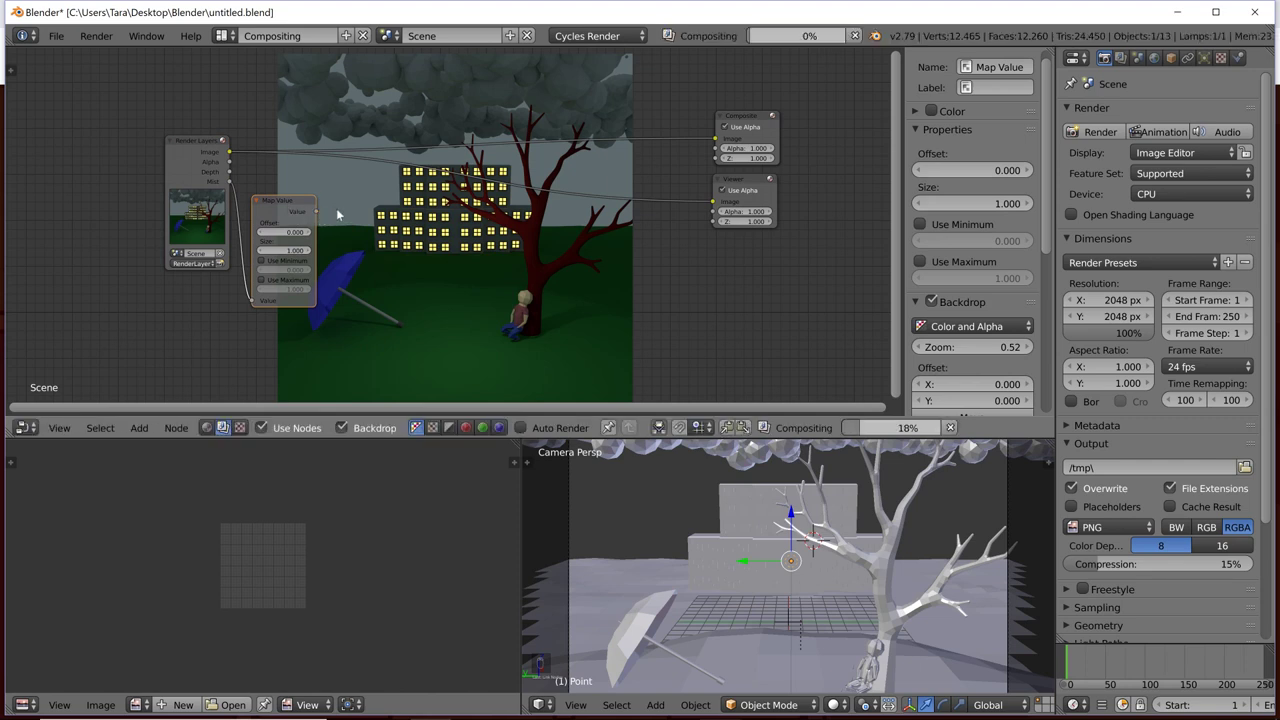
Step: Insert a Mix node on the link between Render Layers and Viewer and set its blend type to Add
key("shift+a")
left_click(336, 210)
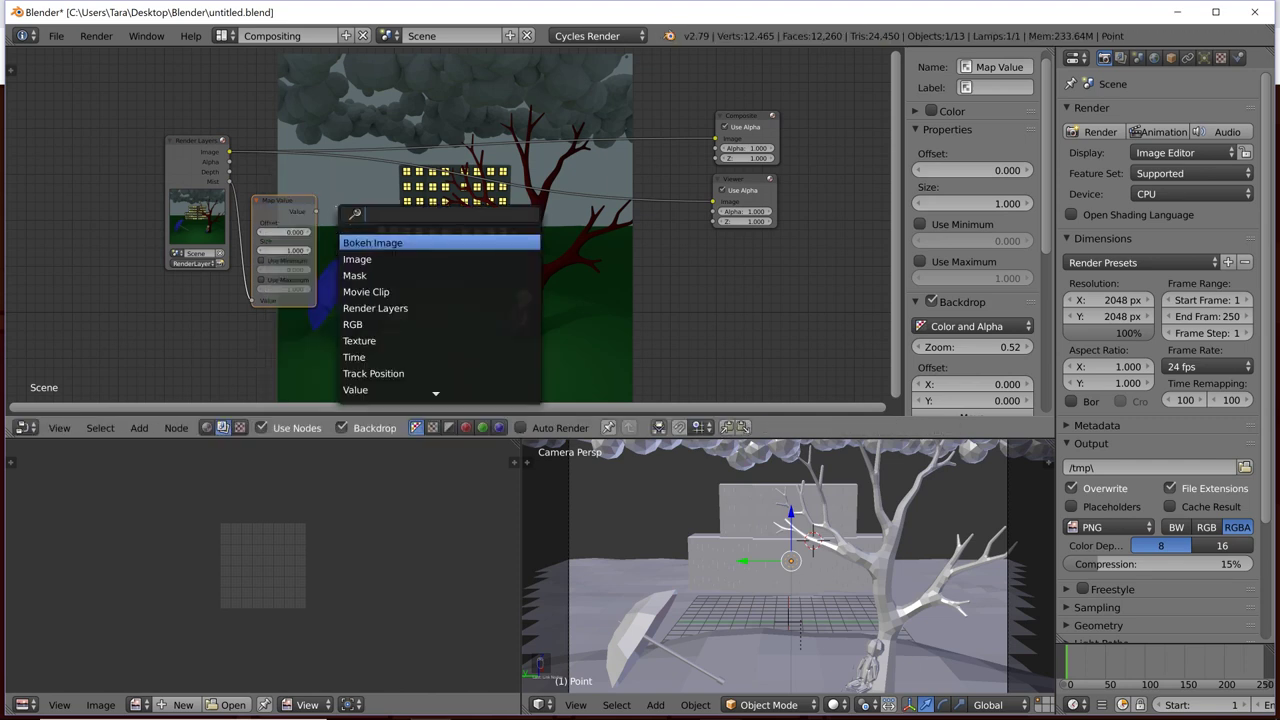
type("mix")
key("Return")
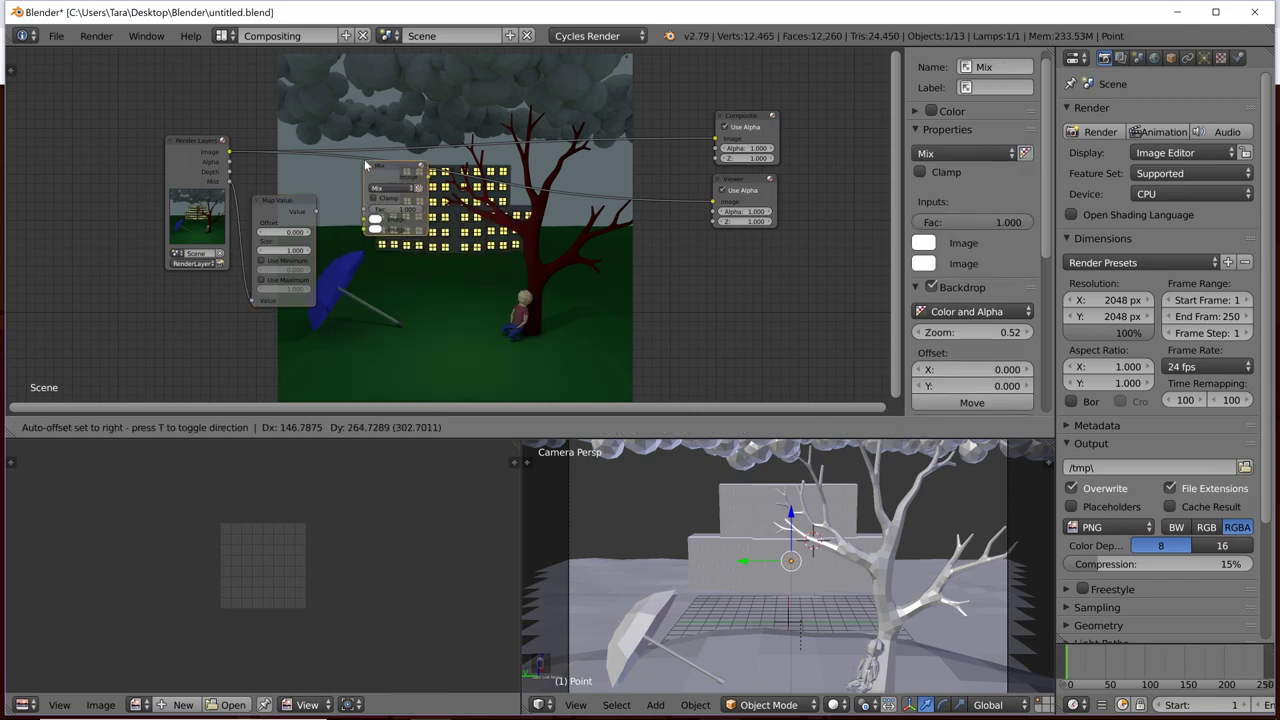
left_click(390, 184)
left_click(391, 186)
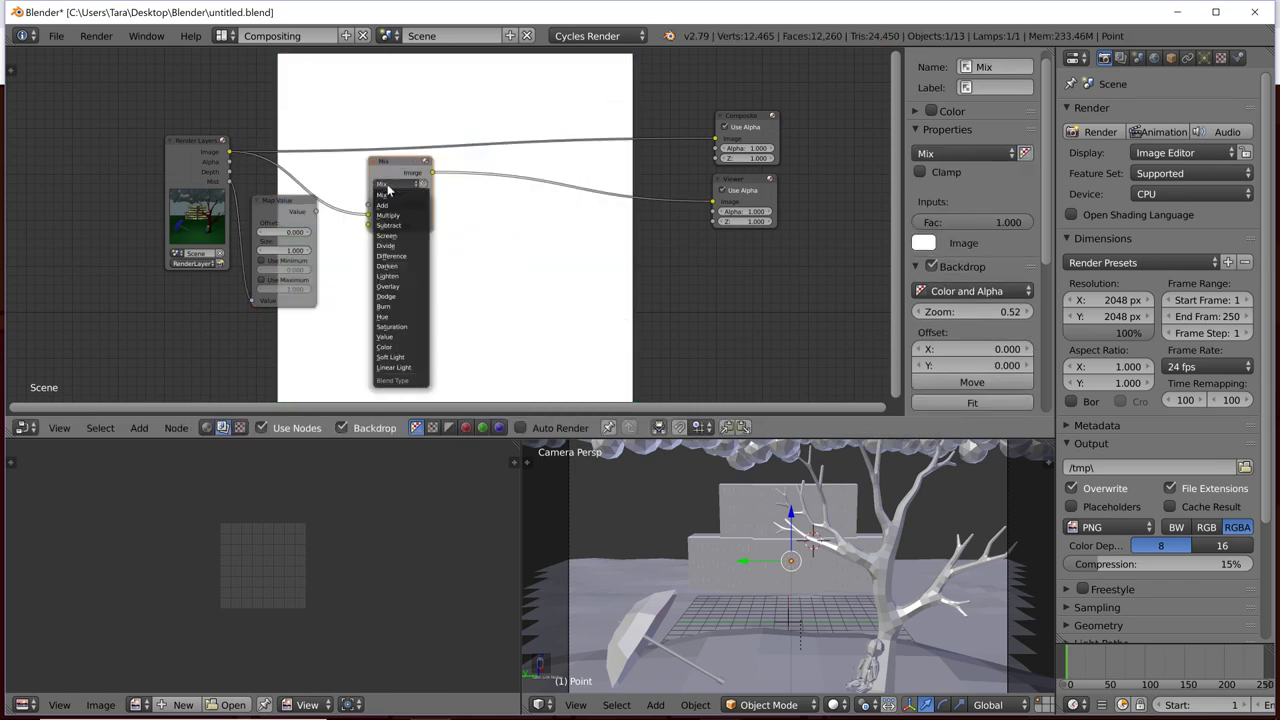
left_click(387, 208)
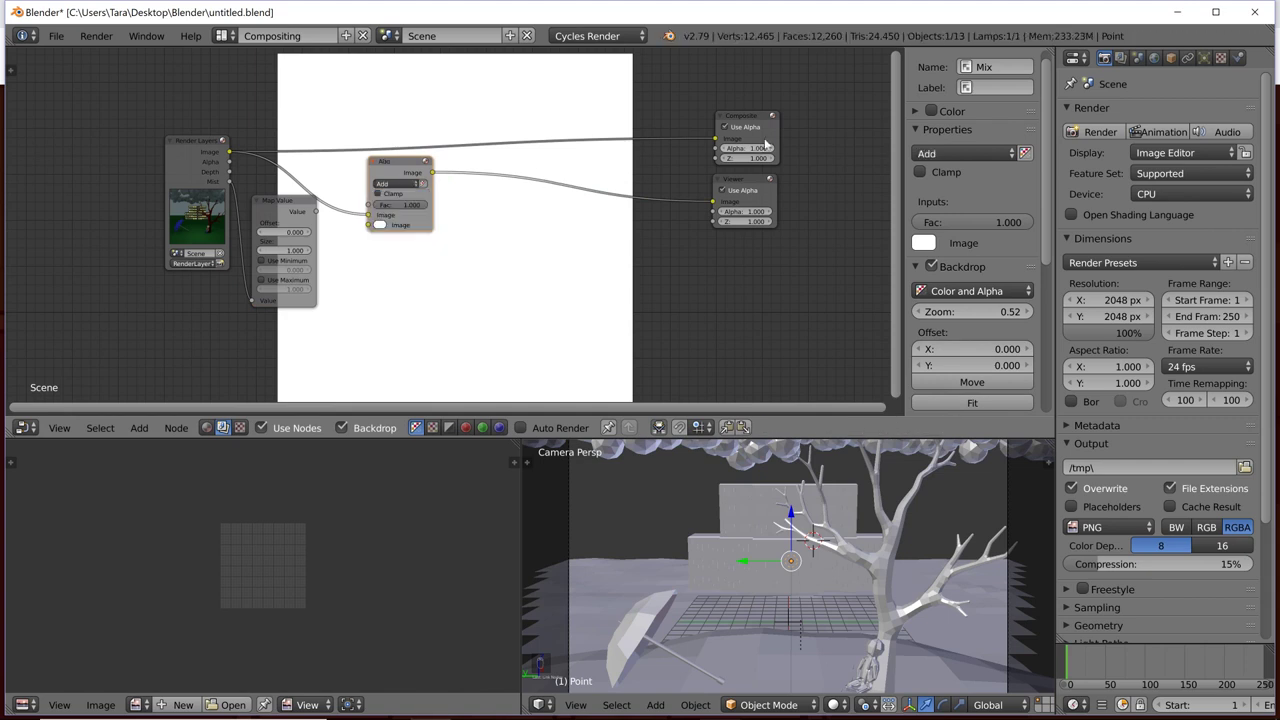
Step: Disconnect the Composite node and move it aside, and connect the Map Value output to the Add node's Fac input
left_click_drag(715, 143, 610, 115)
left_click_drag(729, 122, 785, 114)
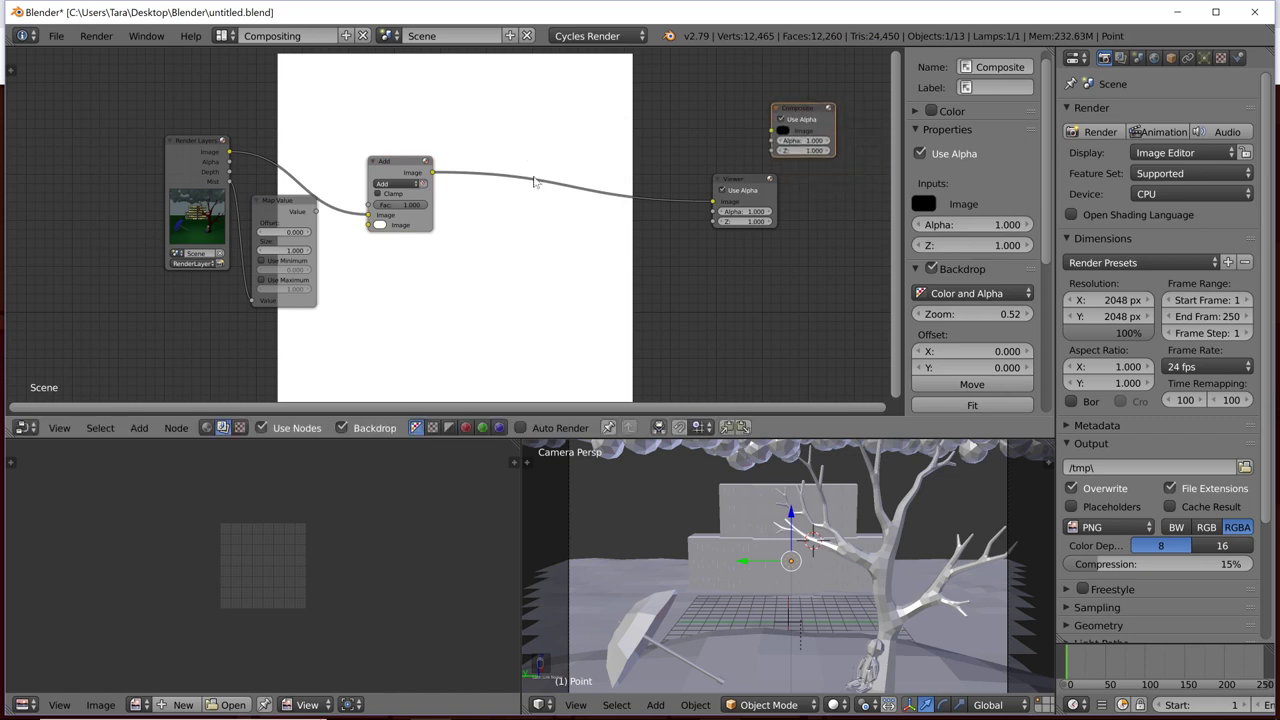
left_click_drag(284, 207, 370, 205)
Step: Try the Mix blend type on the Add node, and switch it back to Add
left_click(398, 185)
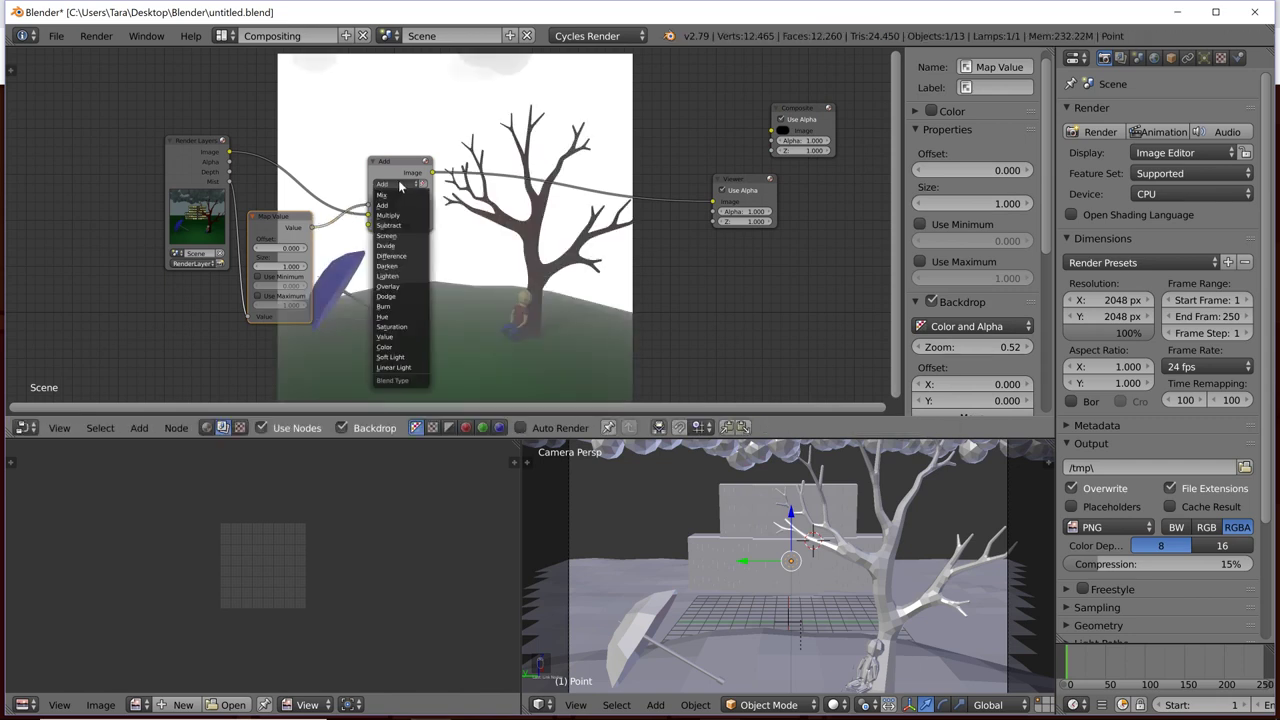
left_click(417, 197)
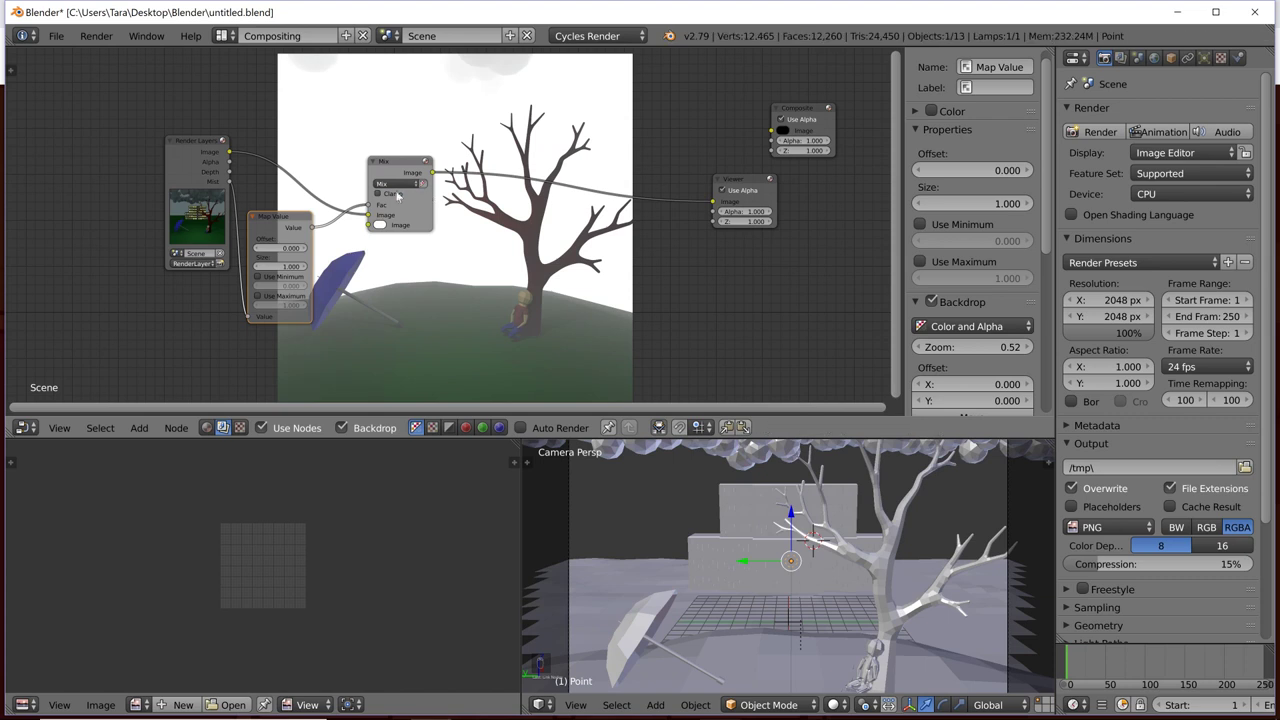
left_click(393, 185)
left_click(389, 212)
left_click(384, 224)
Step: Set the Map Value node's Size to 0.200
left_click_drag(275, 270, 256, 270)
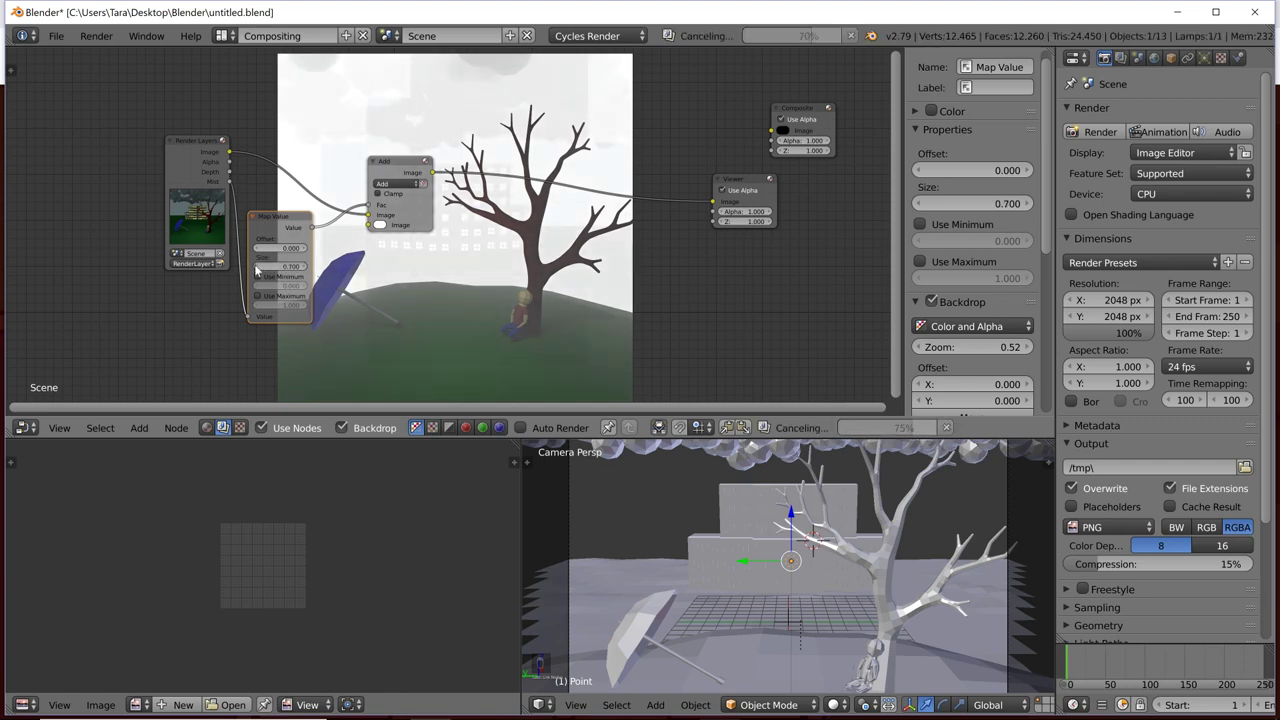
left_click(255, 267)
left_click(255, 267)
left_click(255, 267)
left_click(255, 267)
left_click(255, 267)
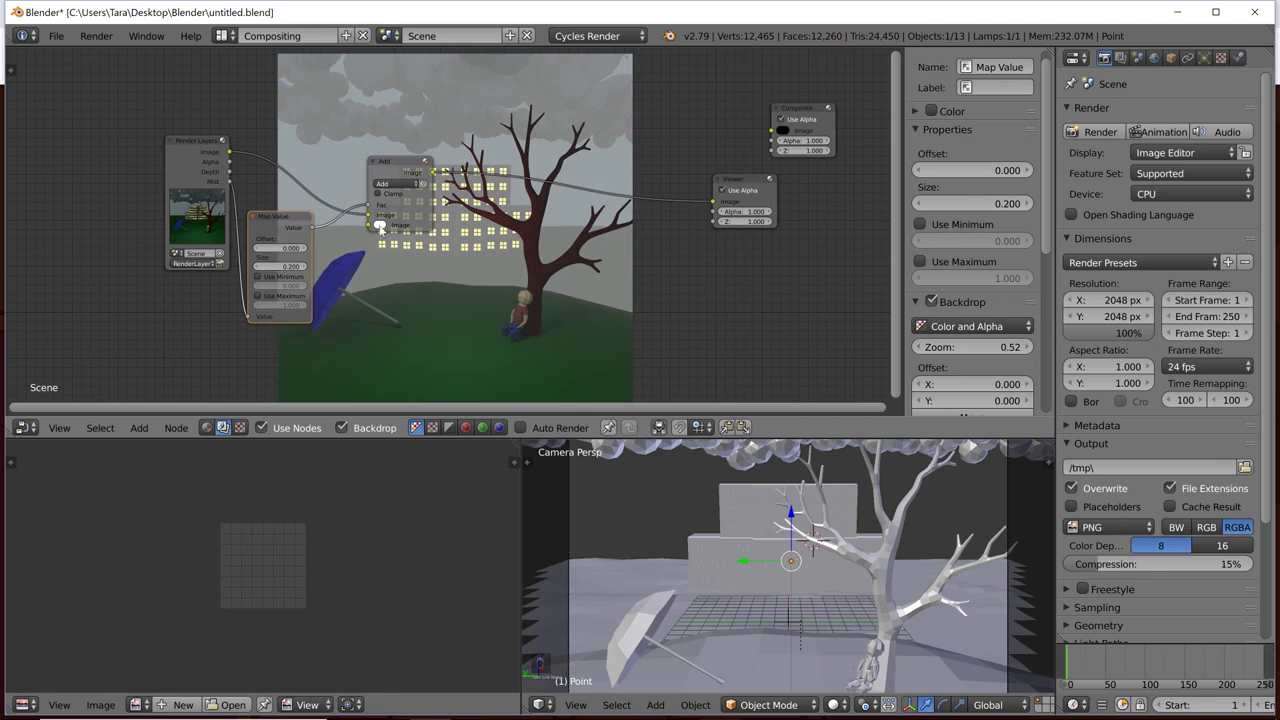
Step: Darken the Add node's second Image color to a grey with RGB values of 0.604
left_click(380, 226)
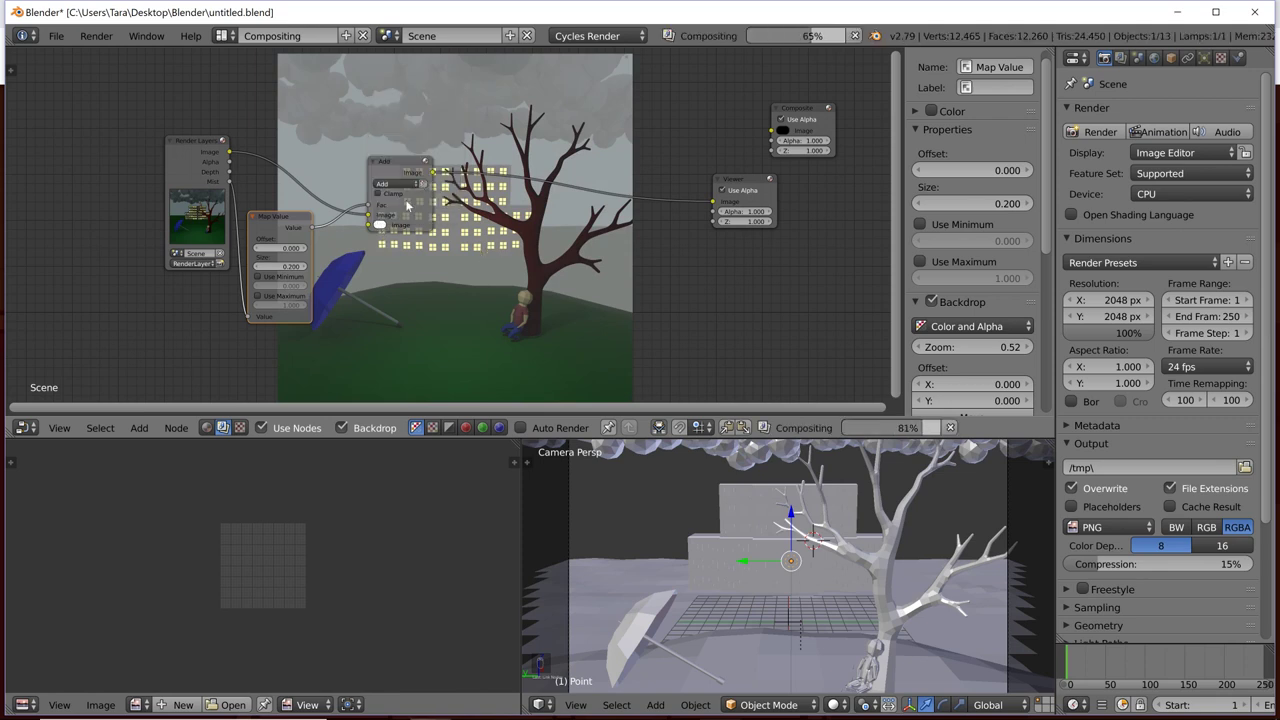
left_click(382, 227)
scroll(382, 224, "down", 8)
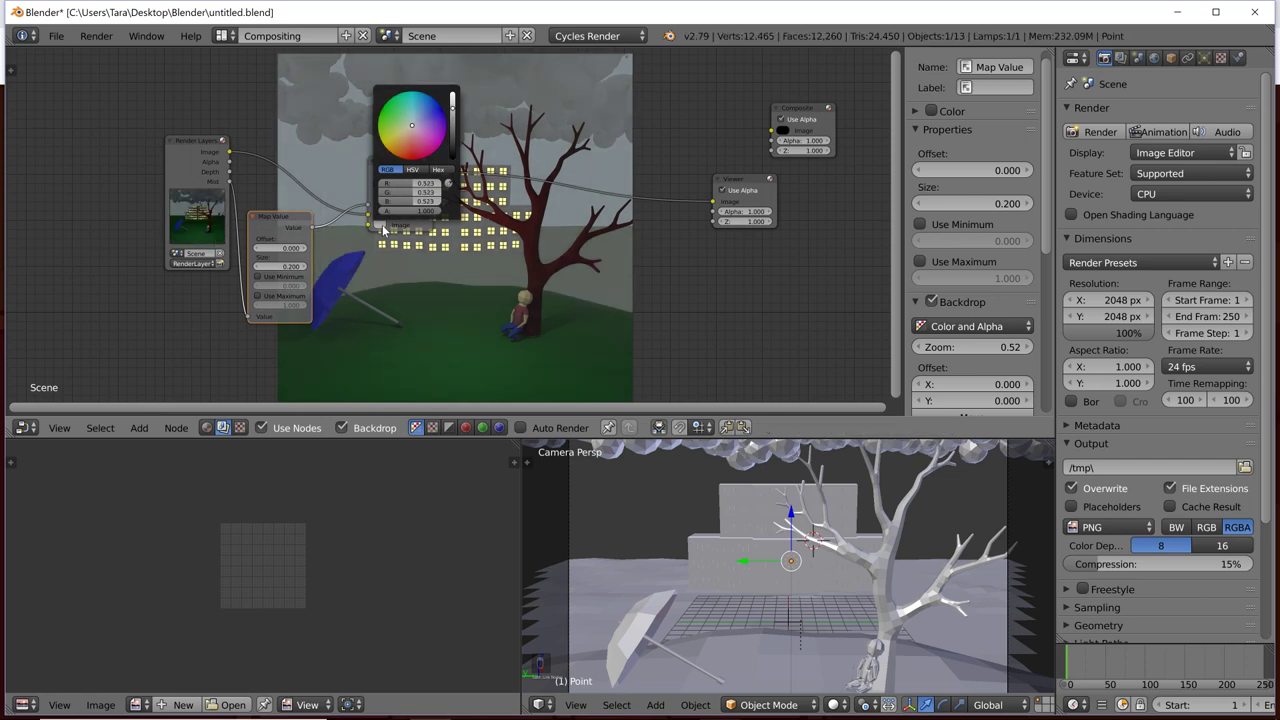
Step: Move the Add node higher and reposition the Map Value node between it and the Render Layers node
left_click_drag(399, 172, 411, 132)
left_click(284, 219)
left_click_drag(285, 222, 290, 231)
left_click(424, 143)
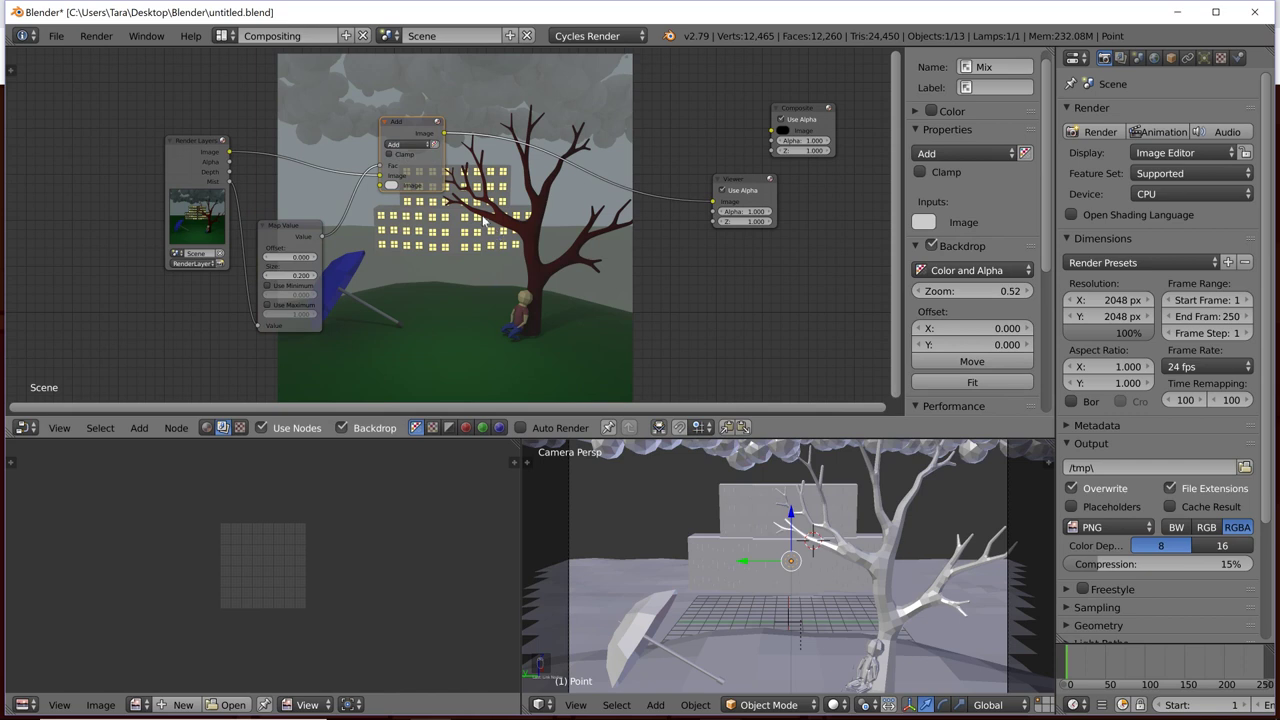
left_click(388, 184)
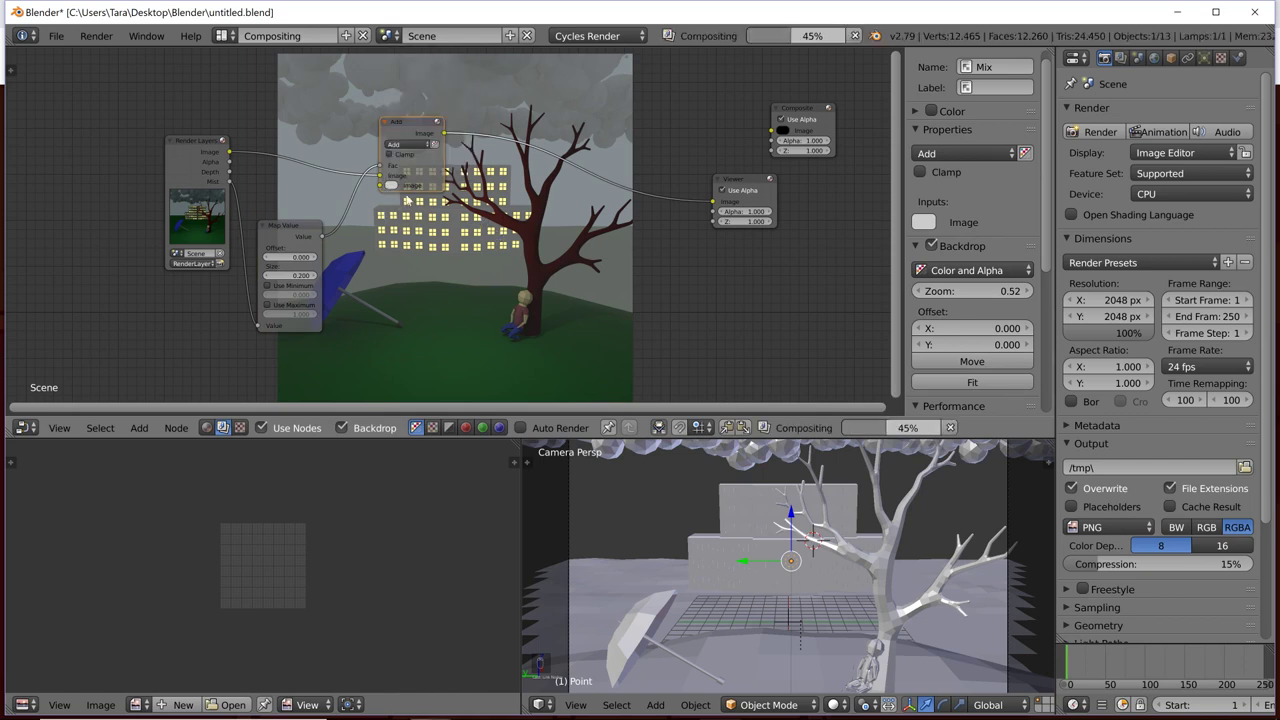
left_click(300, 226)
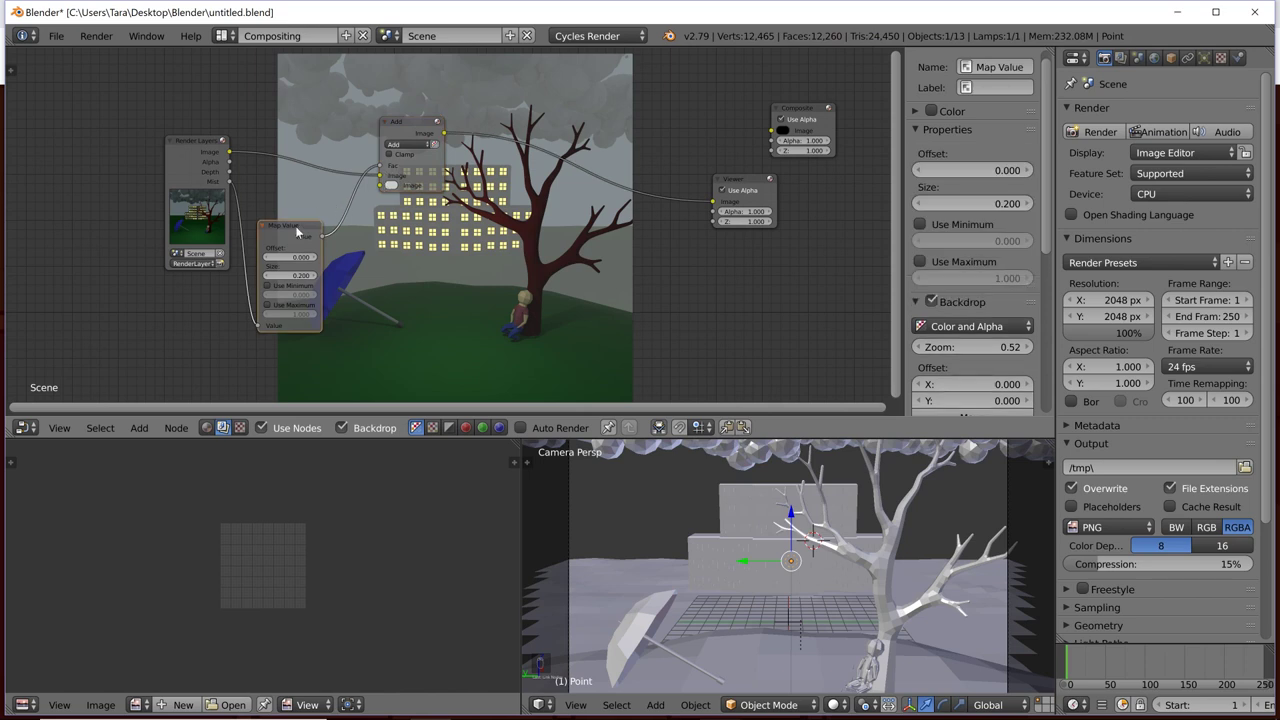
left_click_drag(297, 229, 302, 188)
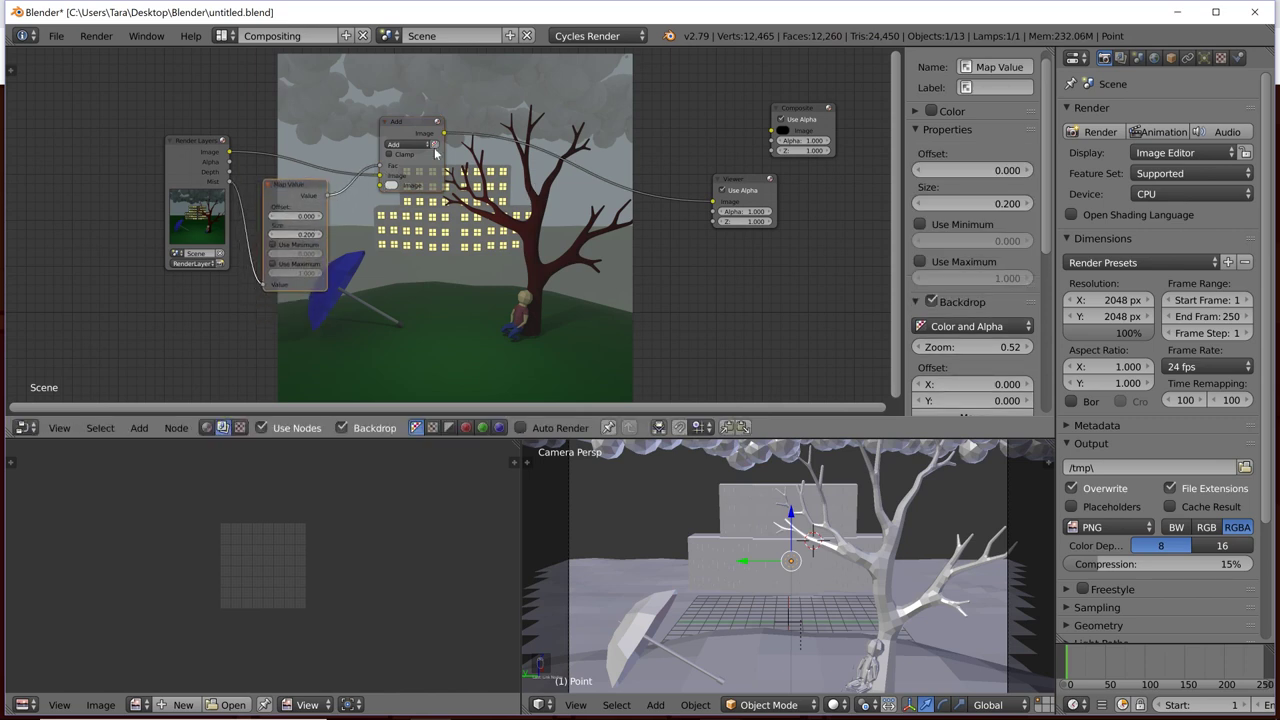
Step: Set the Map Value node's Size to 0.400
left_click(393, 185)
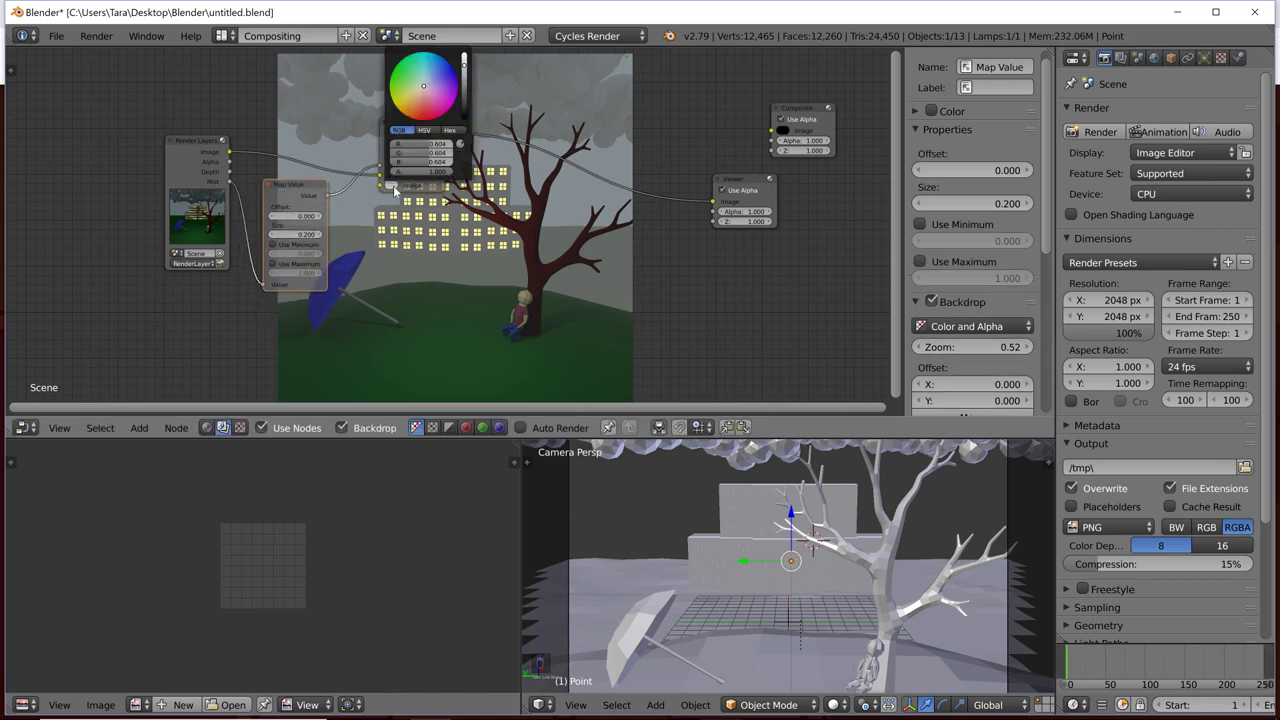
left_click(320, 235)
left_click(320, 235)
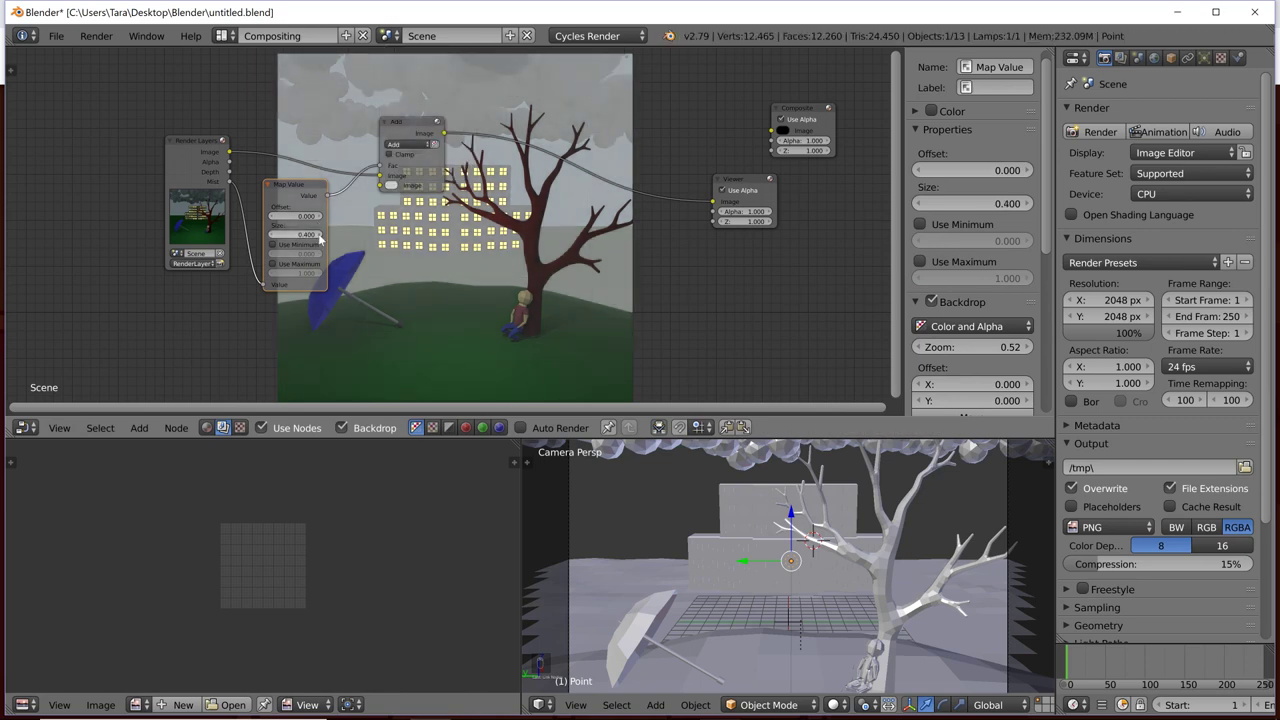
Step: Lower the Add node slightly and shift the Viewer and Composite nodes farther out, with Composite above Viewer
scroll(485, 205, "up", 1)
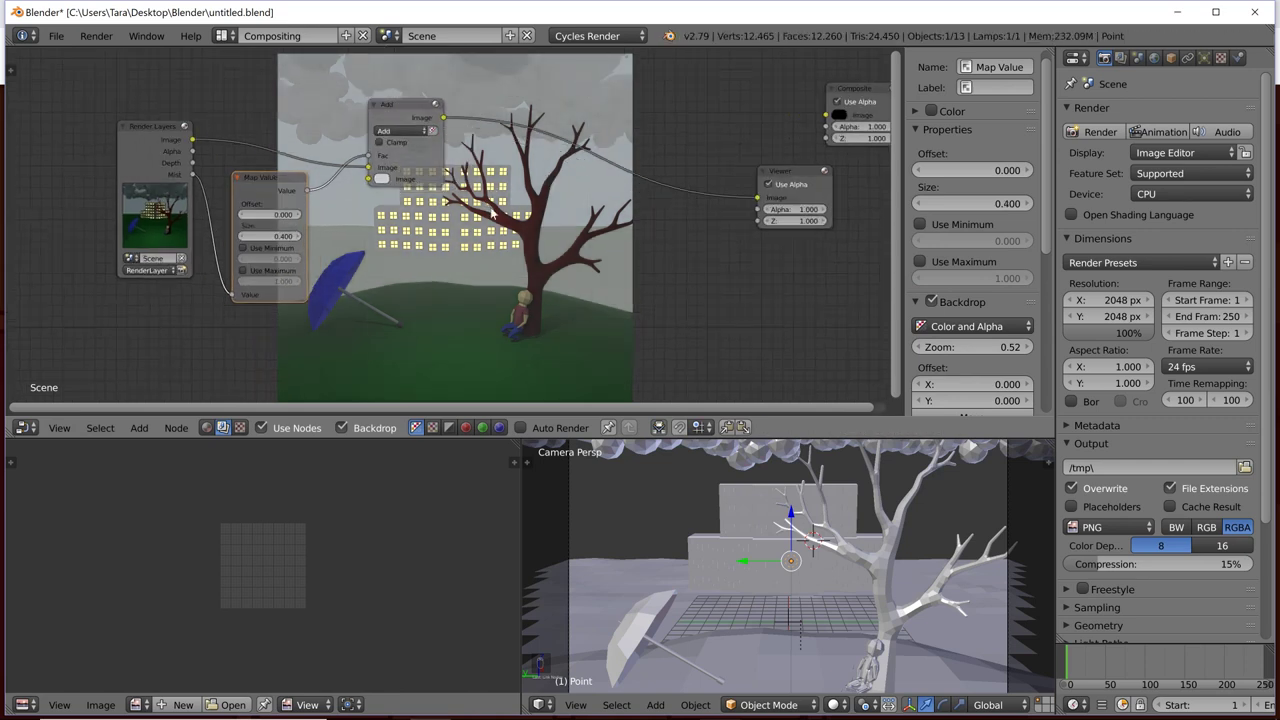
scroll(491, 212, "down", 4)
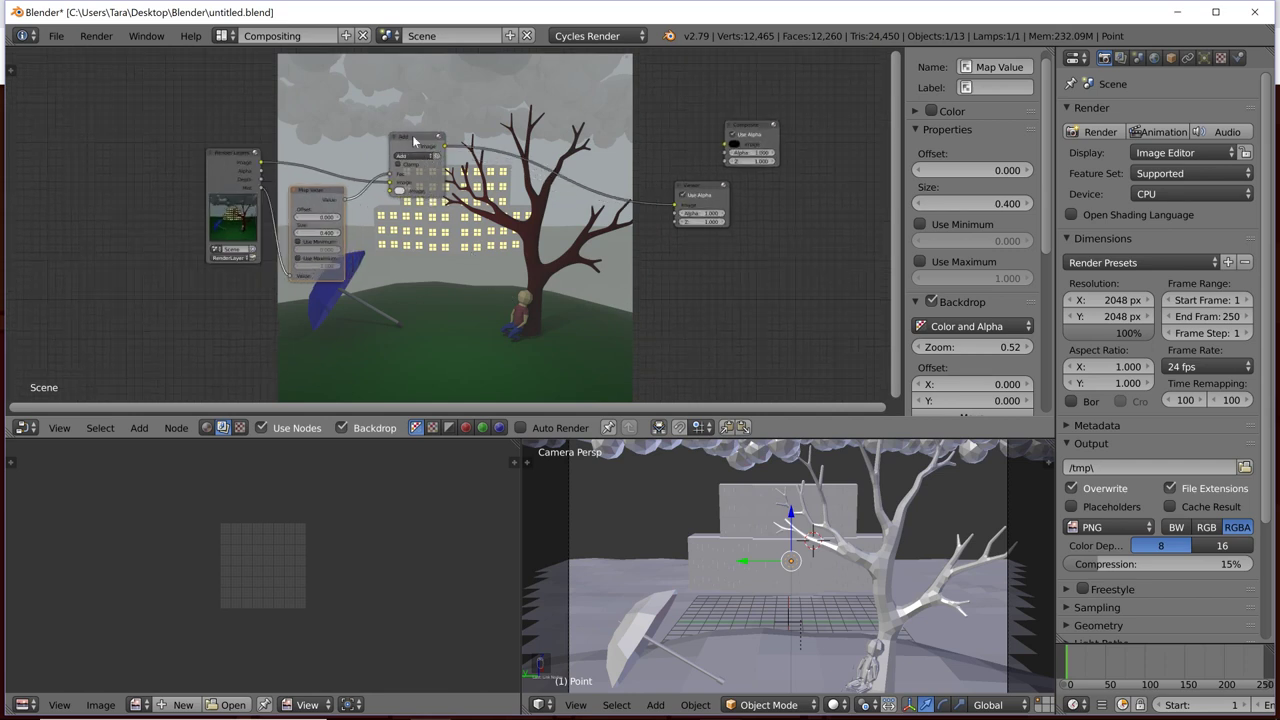
left_click_drag(415, 141, 405, 156)
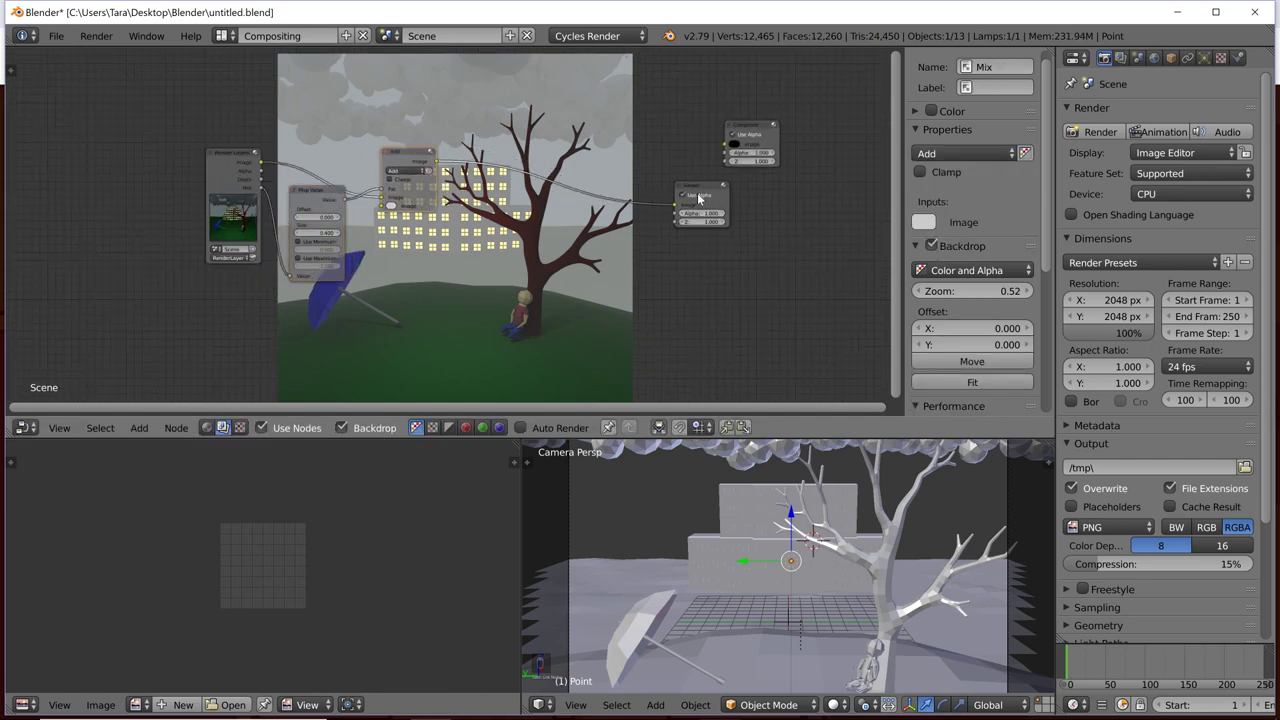
left_click_drag(699, 197, 749, 207)
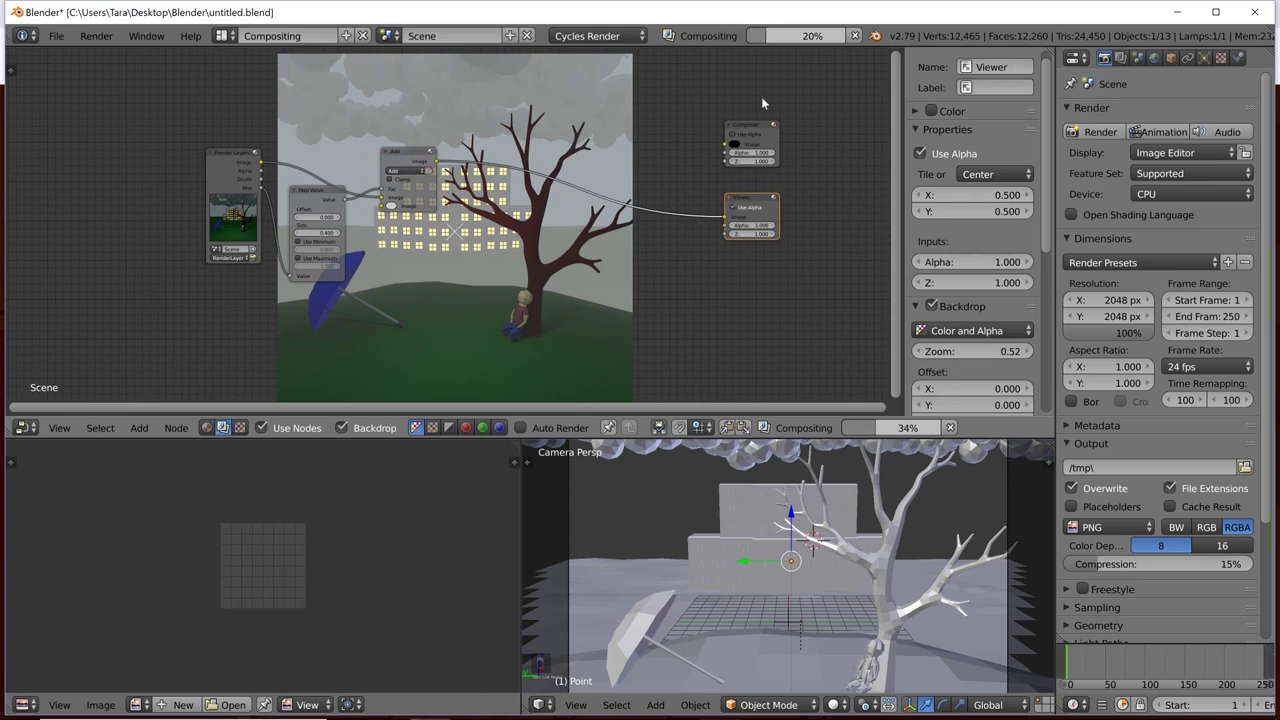
left_click_drag(754, 120, 767, 99)
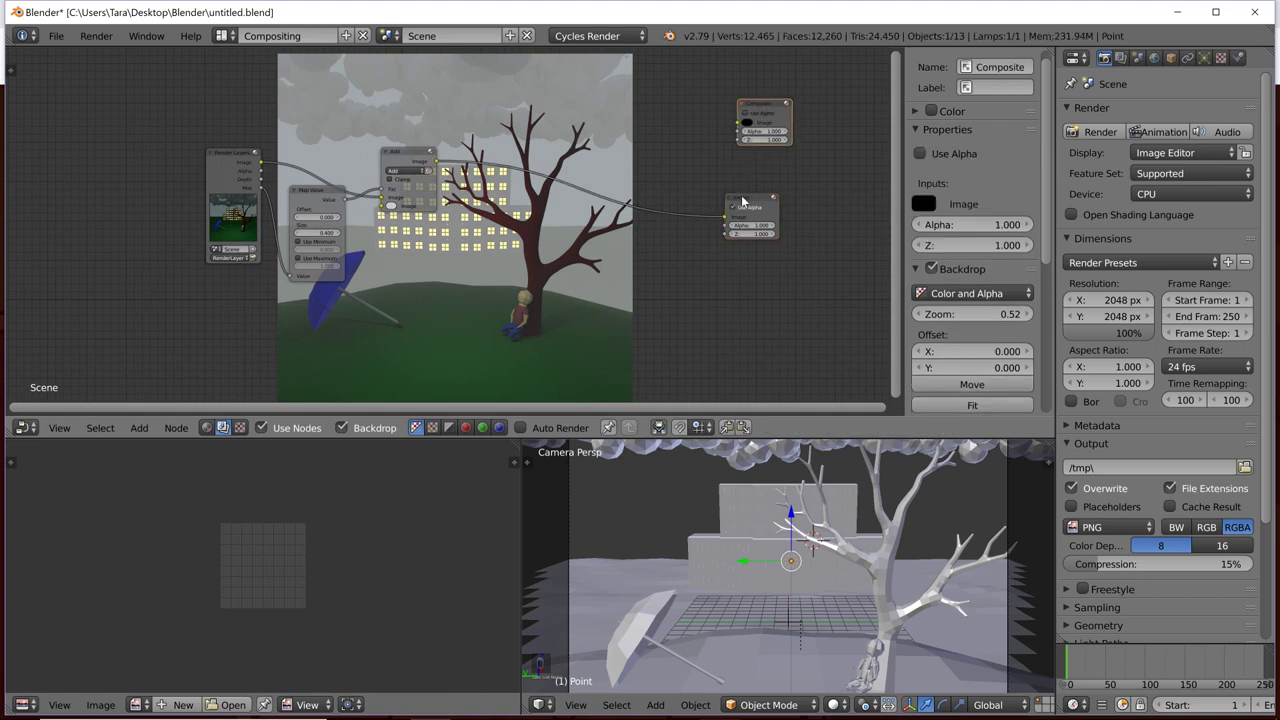
left_click_drag(741, 202, 739, 170)
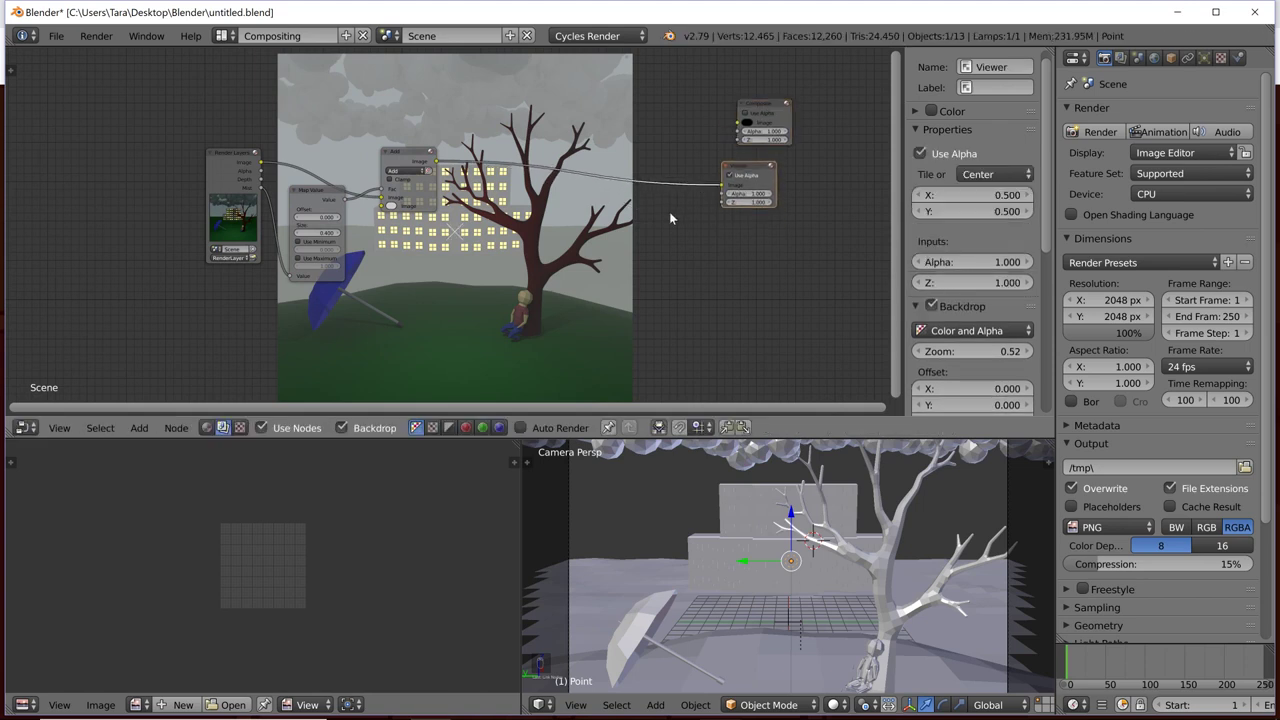
key("shift+a")
left_click(669, 211)
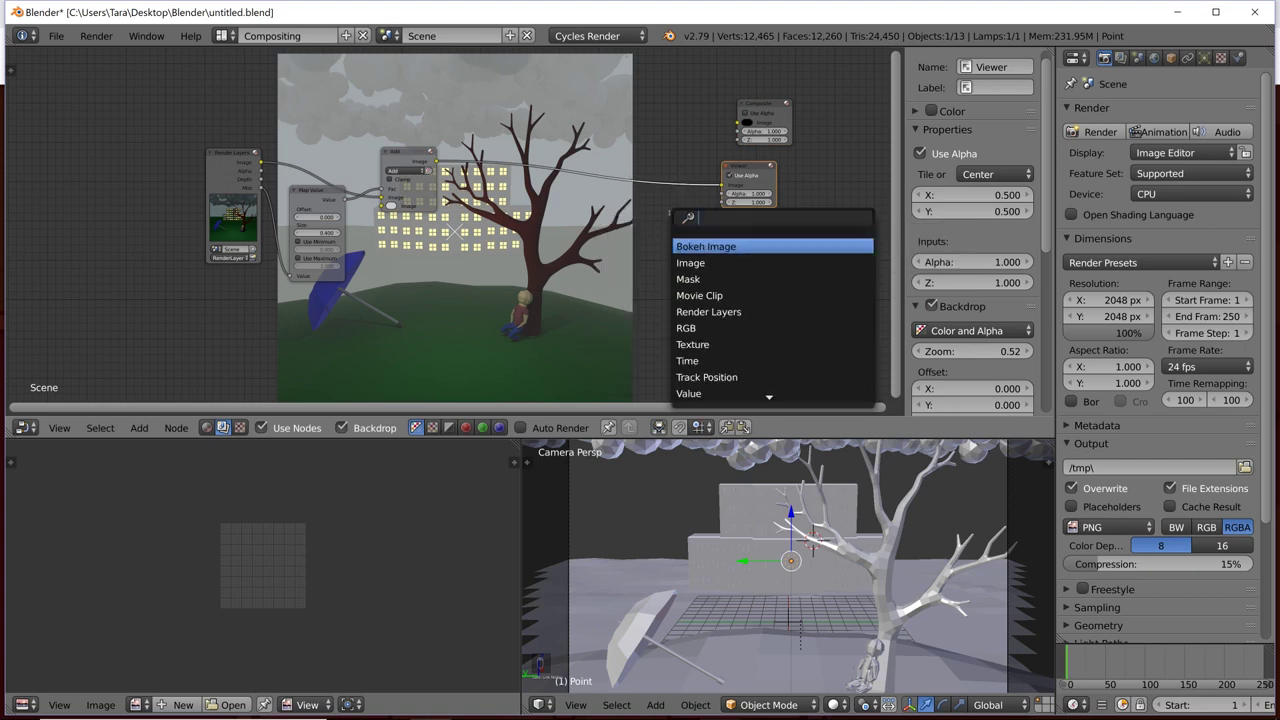
left_click(590, 225)
Step: Try adding a Color Balance node to the compositor, and delete it
key("shift+a")
left_click(583, 236)
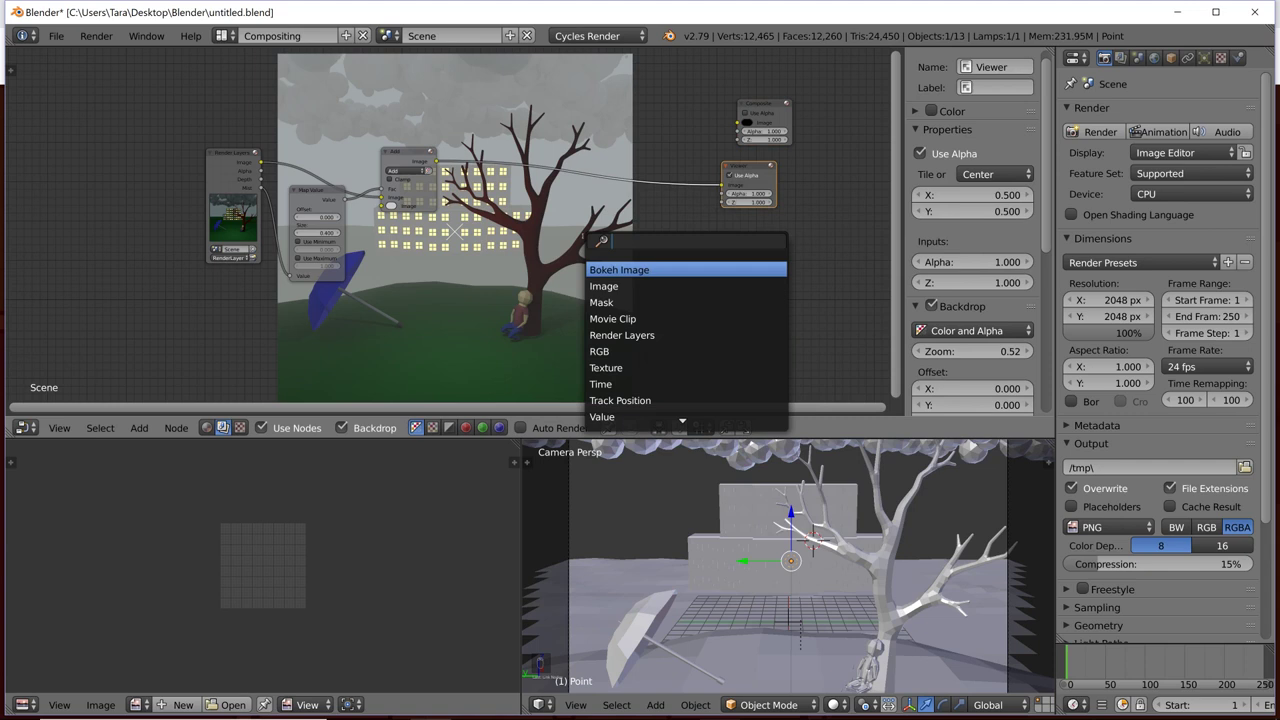
type("color")
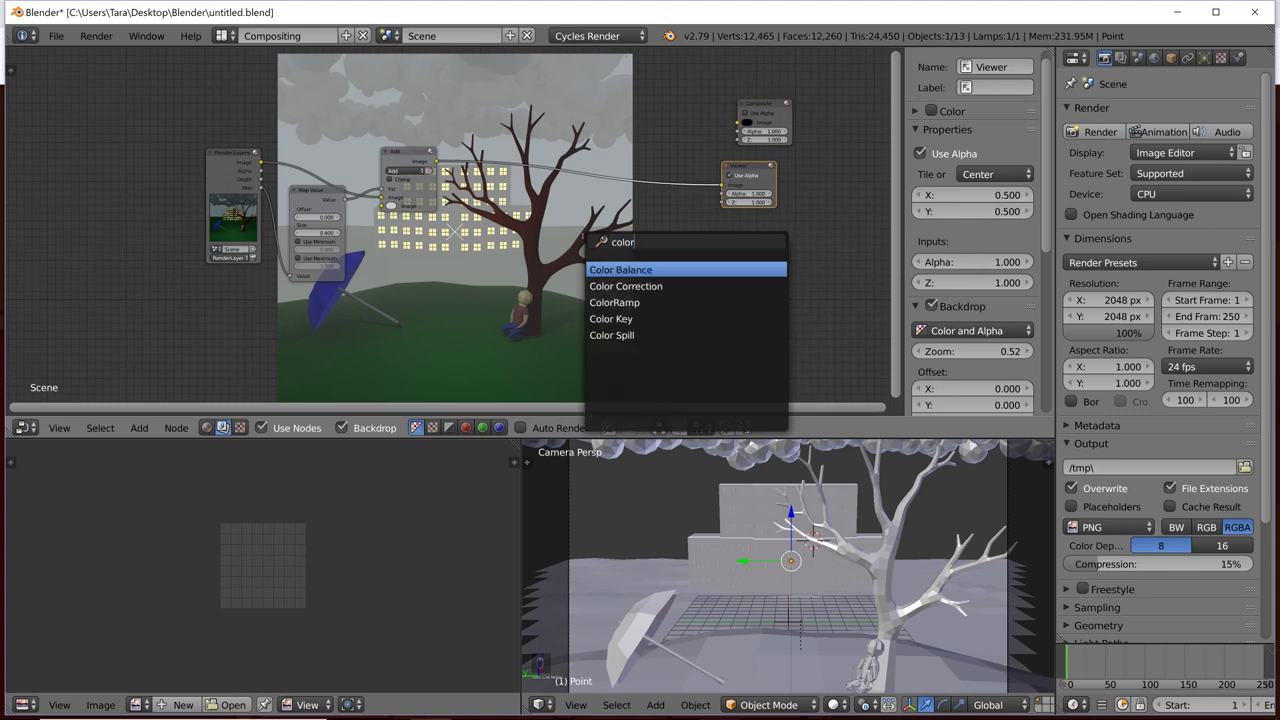
key("Return")
left_click(585, 241)
key("x")
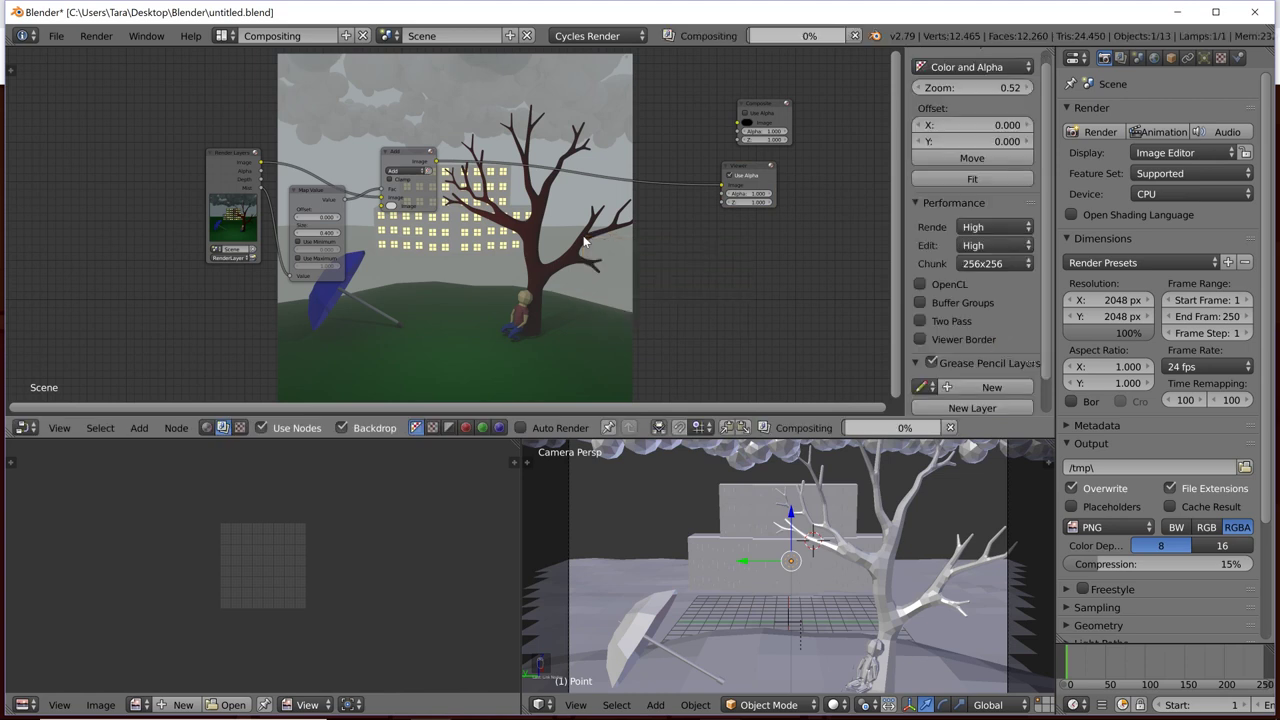
Step: Try adding a Color Correction node to the compositor, and delete it
key("shift+a")
left_click(585, 239)
type("color")
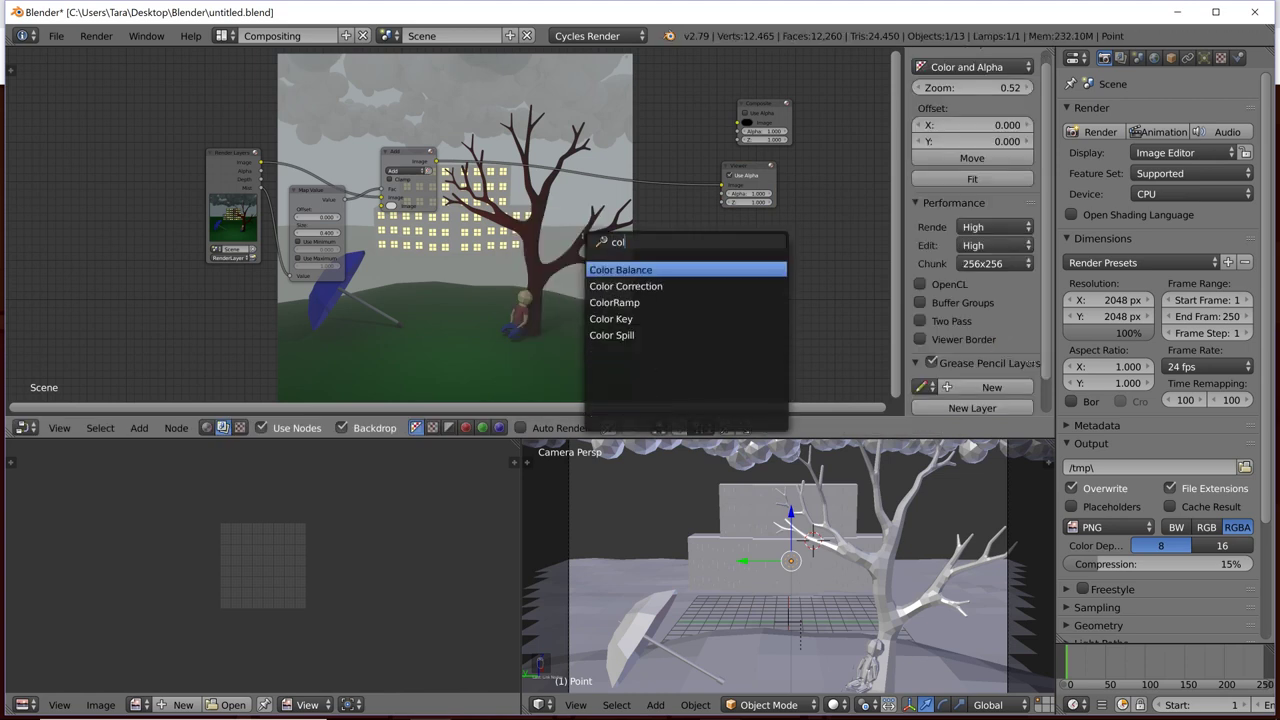
left_click(609, 286)
left_click(513, 241)
key("x")
Step: Insert an RGB Curves node between the Add and Viewer nodes and raise its blue curve, with a point at 0.31333, 0.44250
key("shift+a")
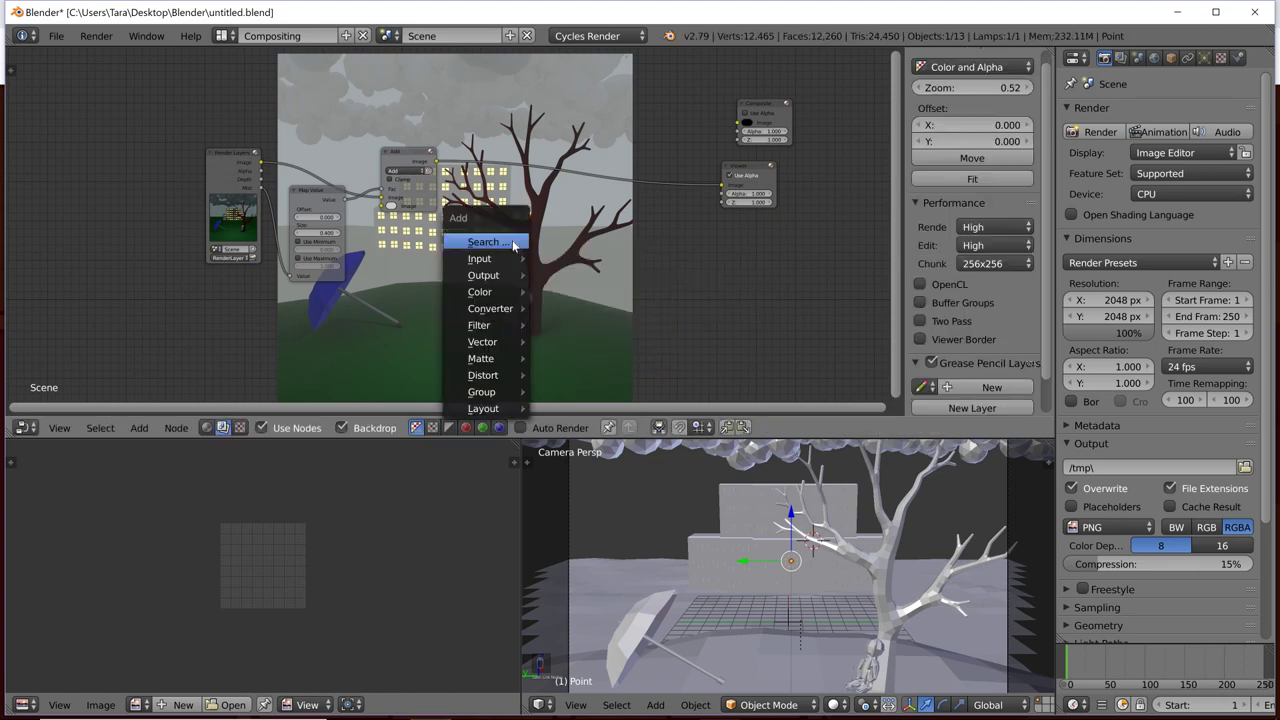
left_click(488, 241)
type("rg")
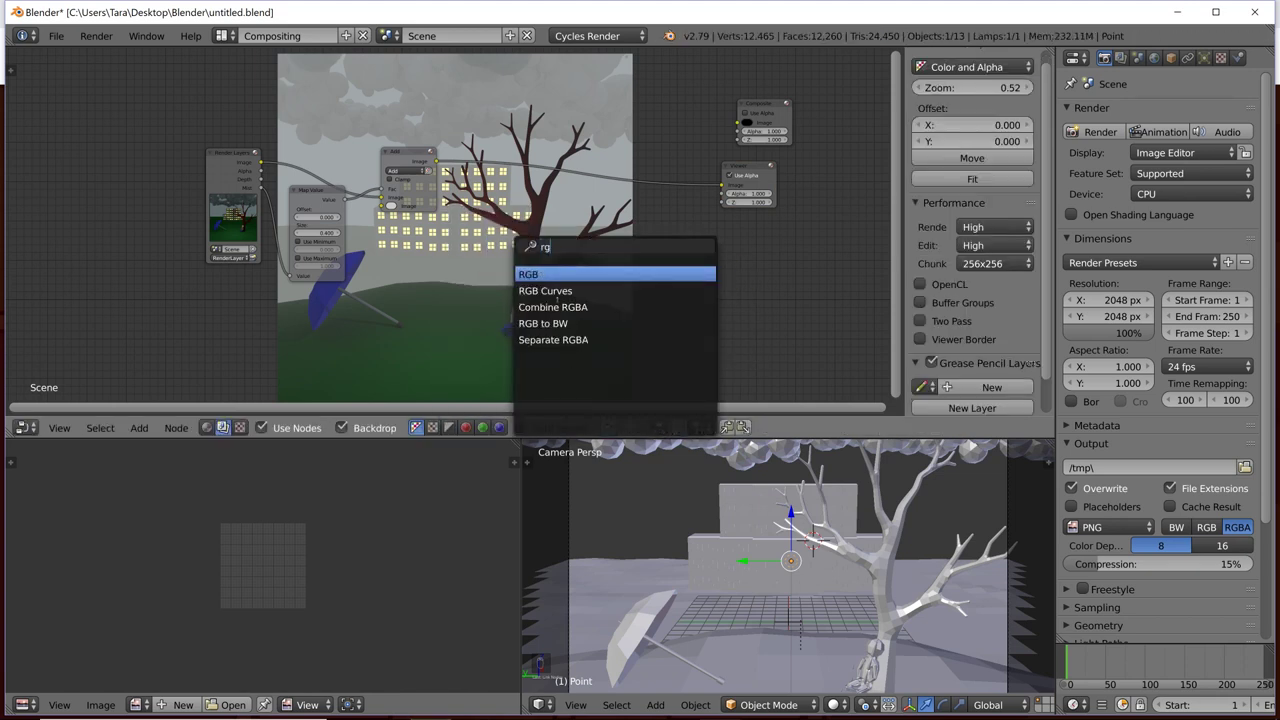
left_click(550, 291)
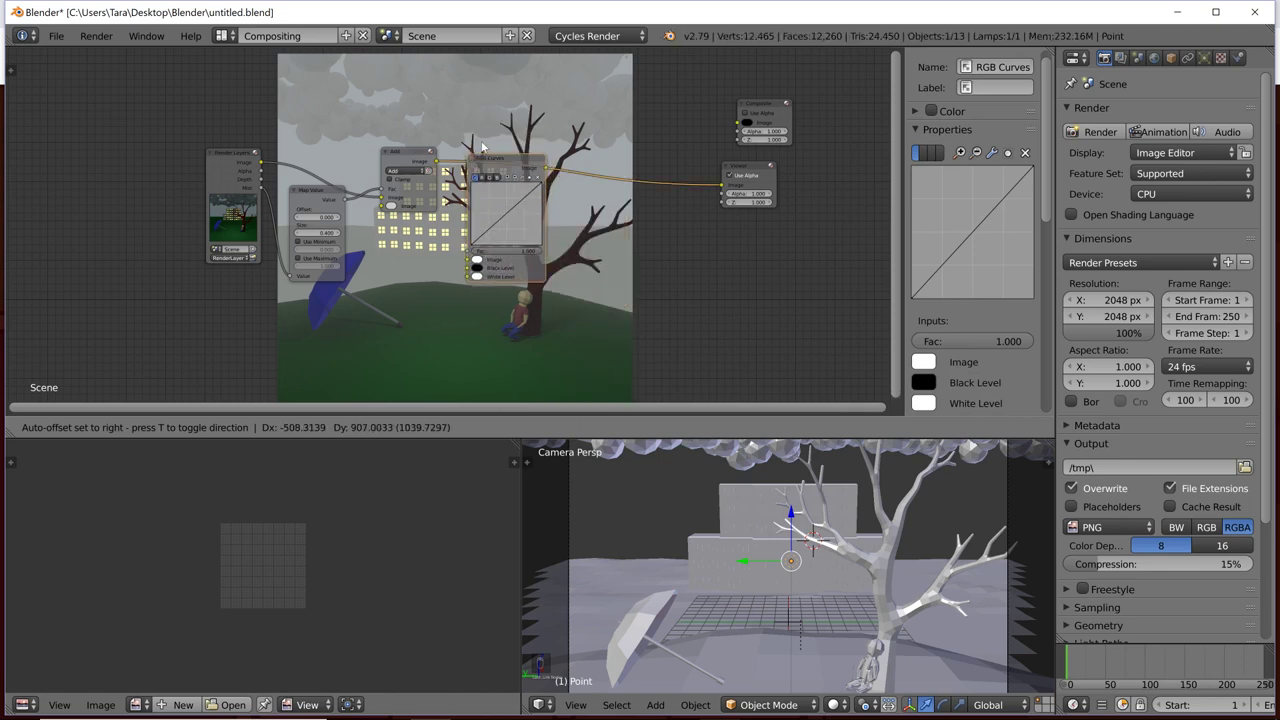
left_click(480, 125)
left_click(750, 168)
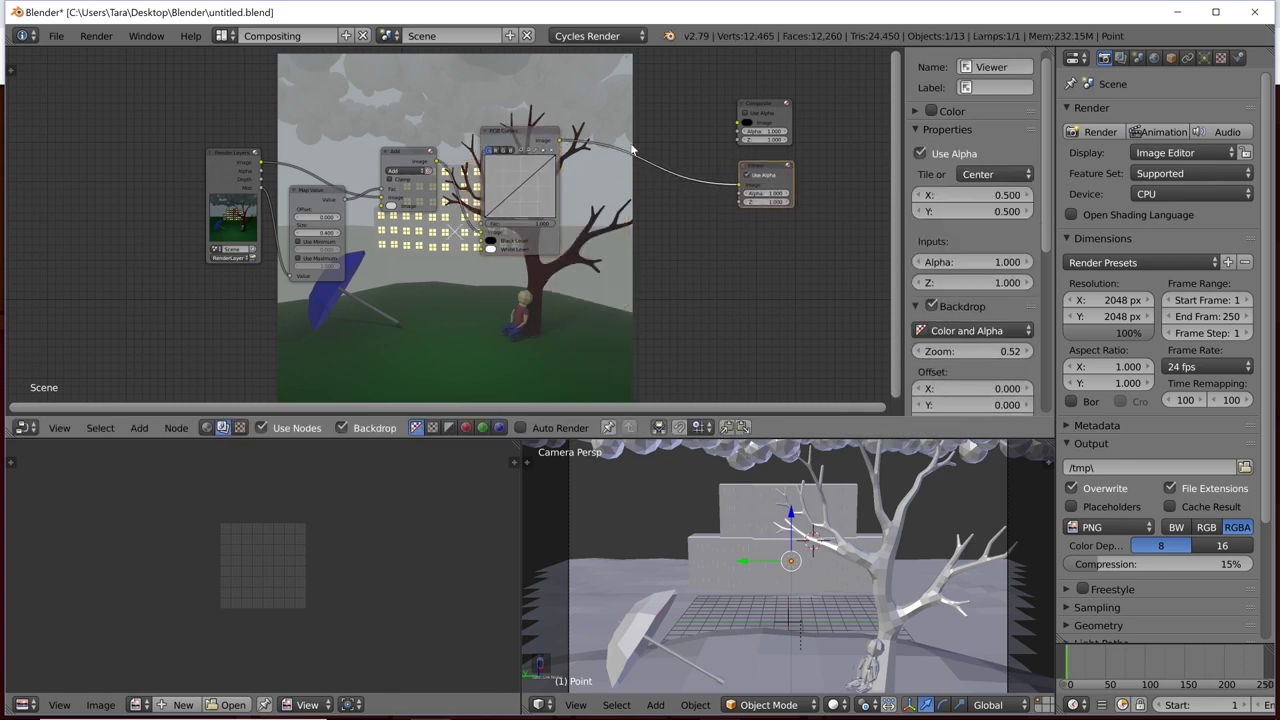
left_click(508, 150)
mouse_move(517, 190)
left_mouse_down()
mouse_move(513, 172)
mouse_move(524, 182)
mouse_move(509, 189)
left_mouse_up()
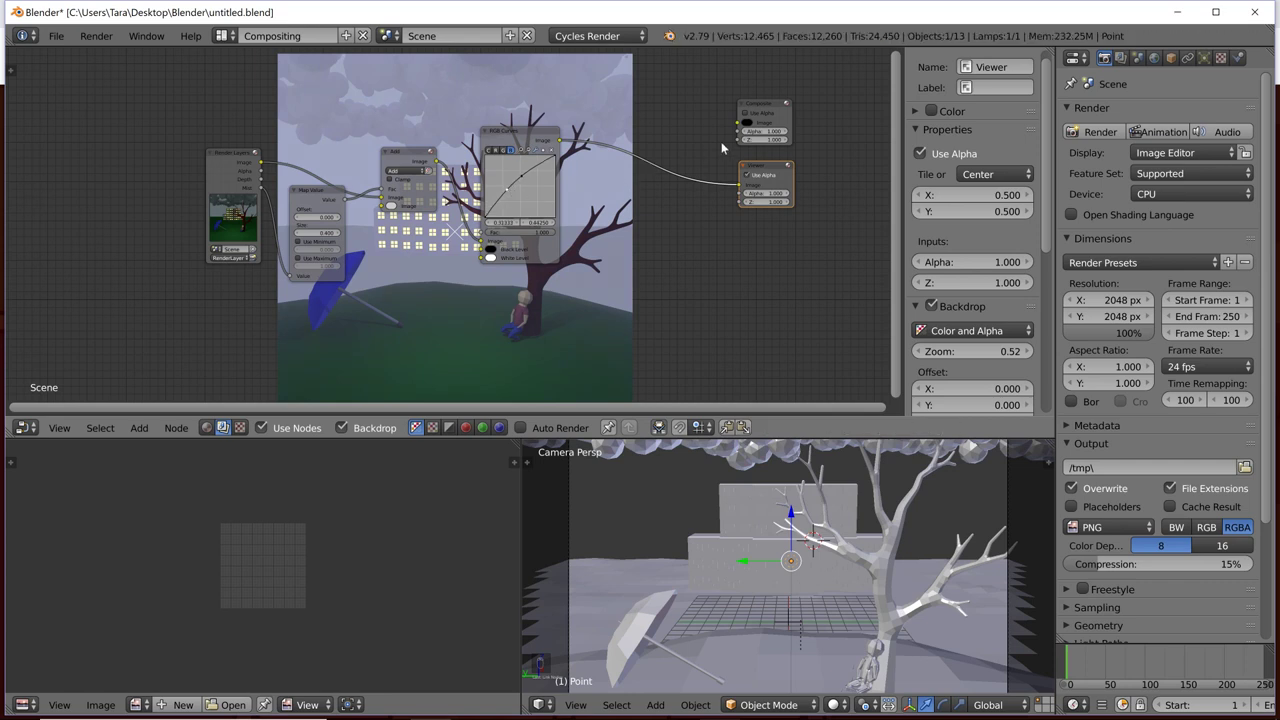
Step: Insert a Color Balance node between the RGB Curves and Viewer nodes, and move the Composite node up clear of it
key("shift+a")
left_click(656, 131)
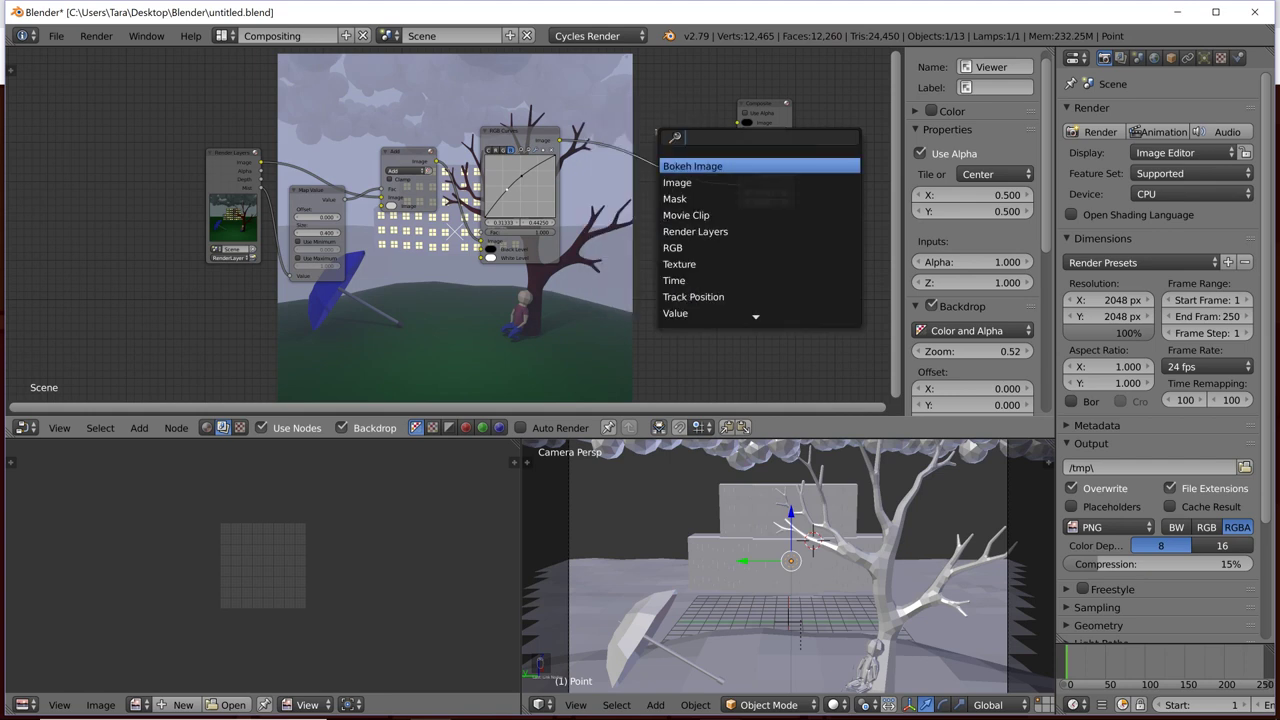
type("color")
key("Return")
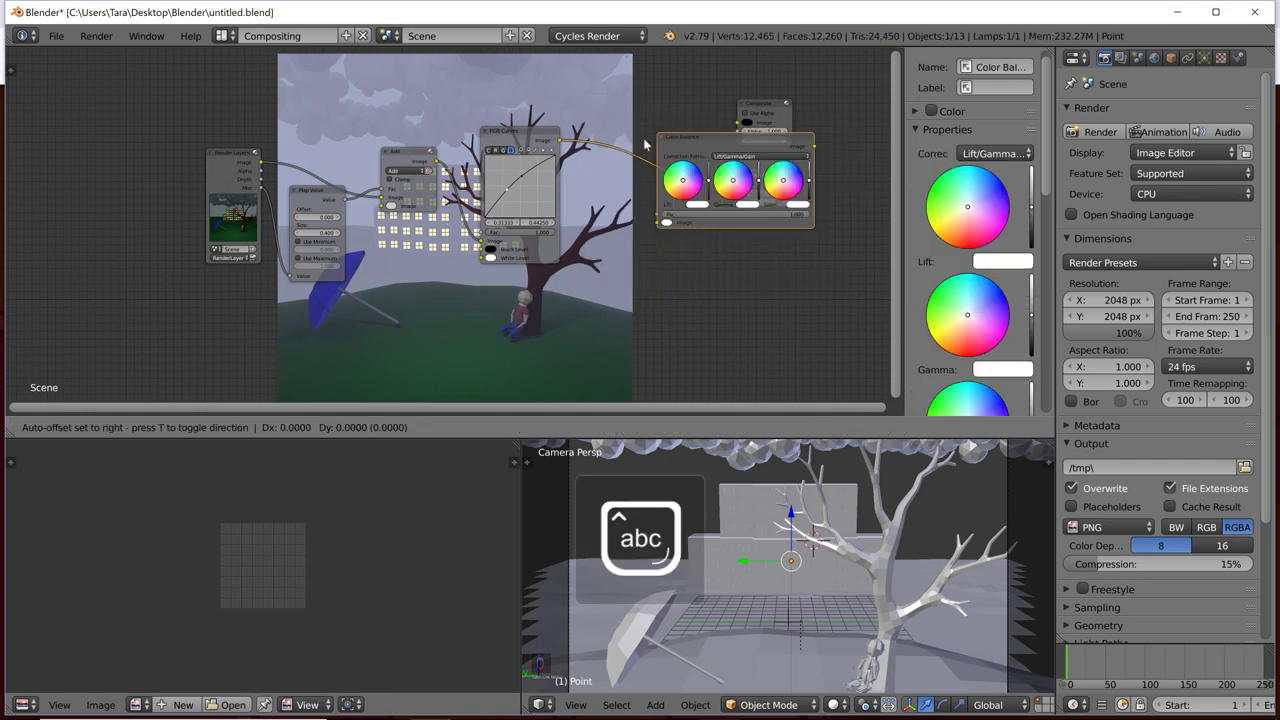
left_click(634, 143)
scroll(742, 120, "down", 2)
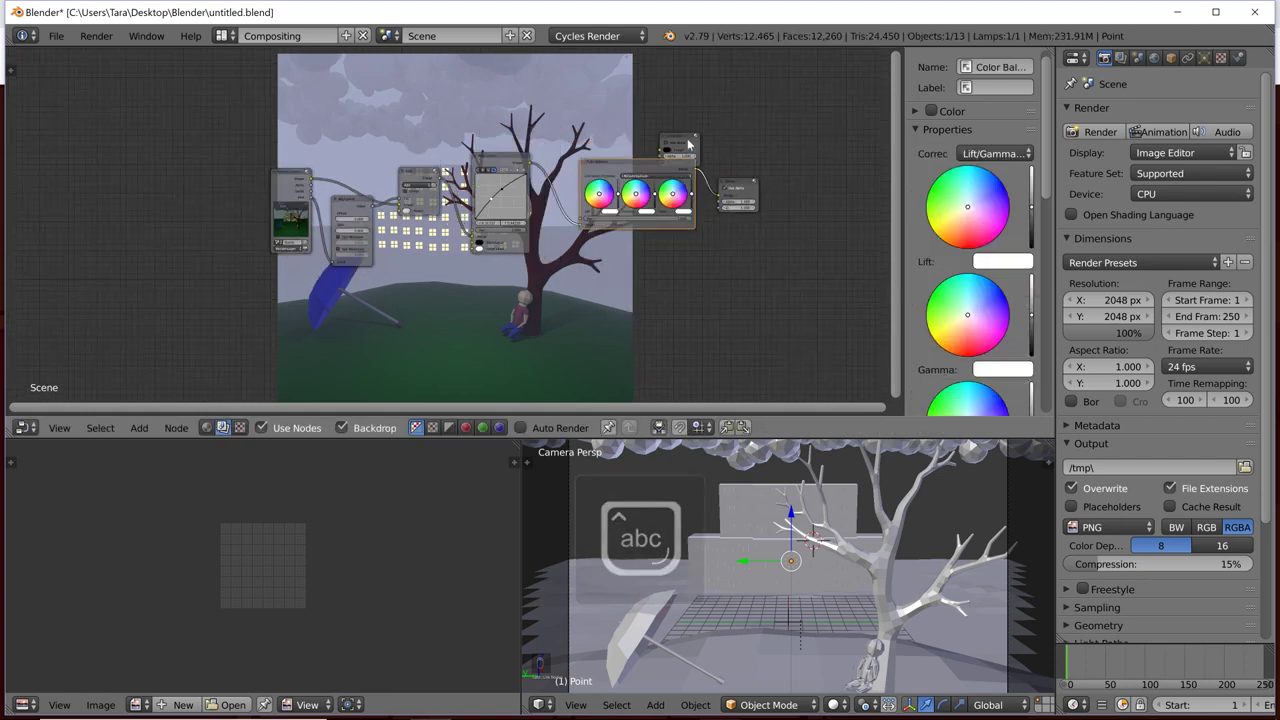
left_click_drag(688, 145, 747, 84)
scroll(643, 222, "up", 1)
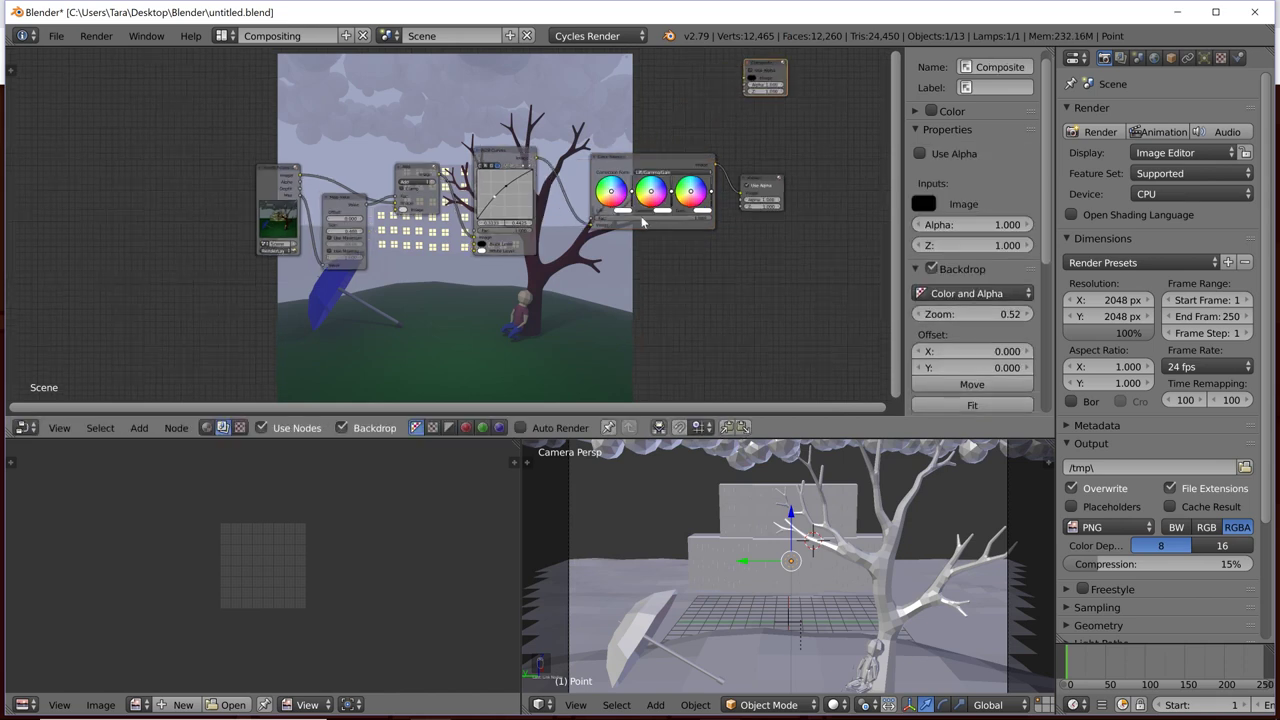
Step: Try tinting the Color Balance node's Lift magenta, and undo the change
scroll(643, 222, "up", 4)
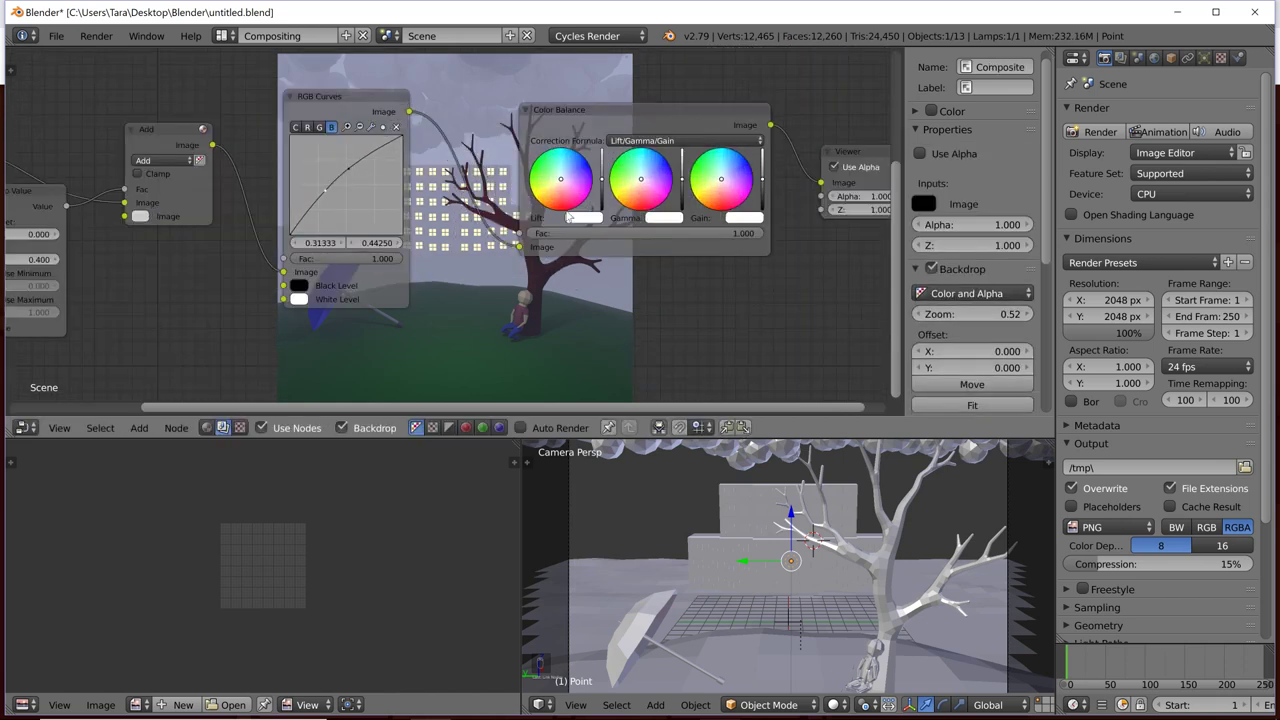
left_click(648, 142)
left_click(648, 142)
left_click(585, 204)
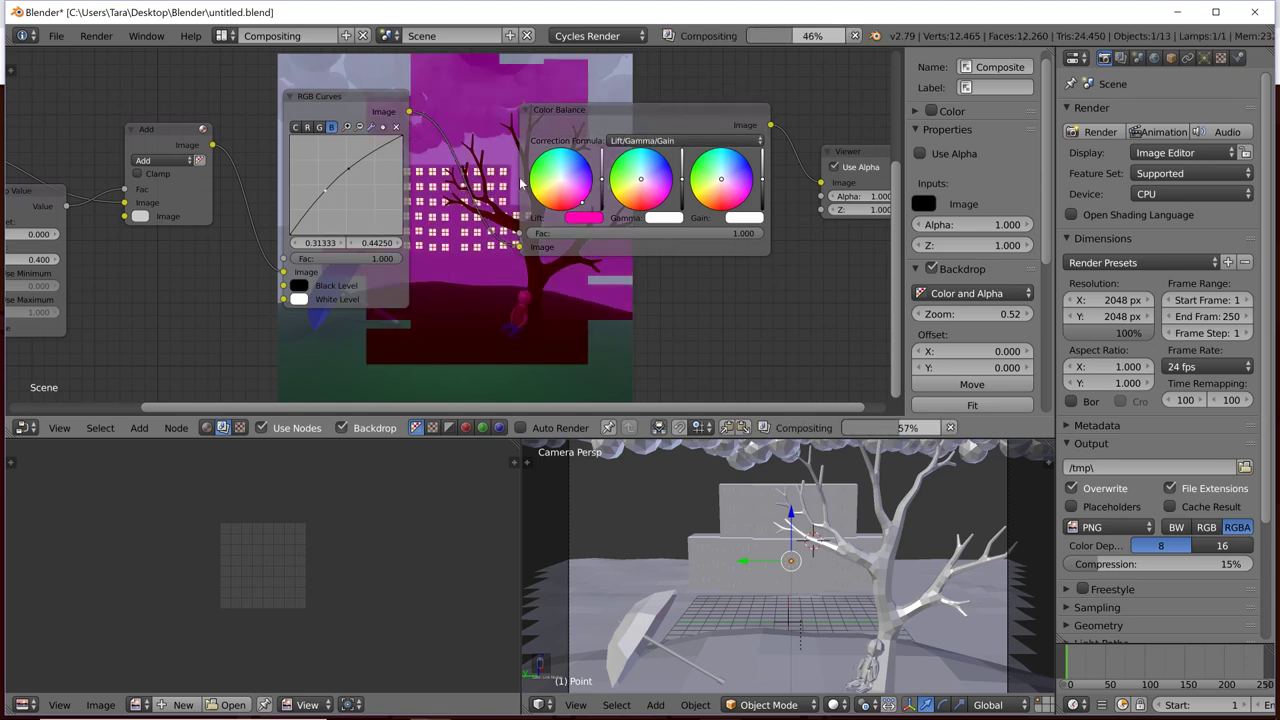
key("ctrl+z")
Step: Set the Color Balance node's Lift to 1.054 for R, G and B, and raise its Gamma brightness slightly
left_click(584, 218)
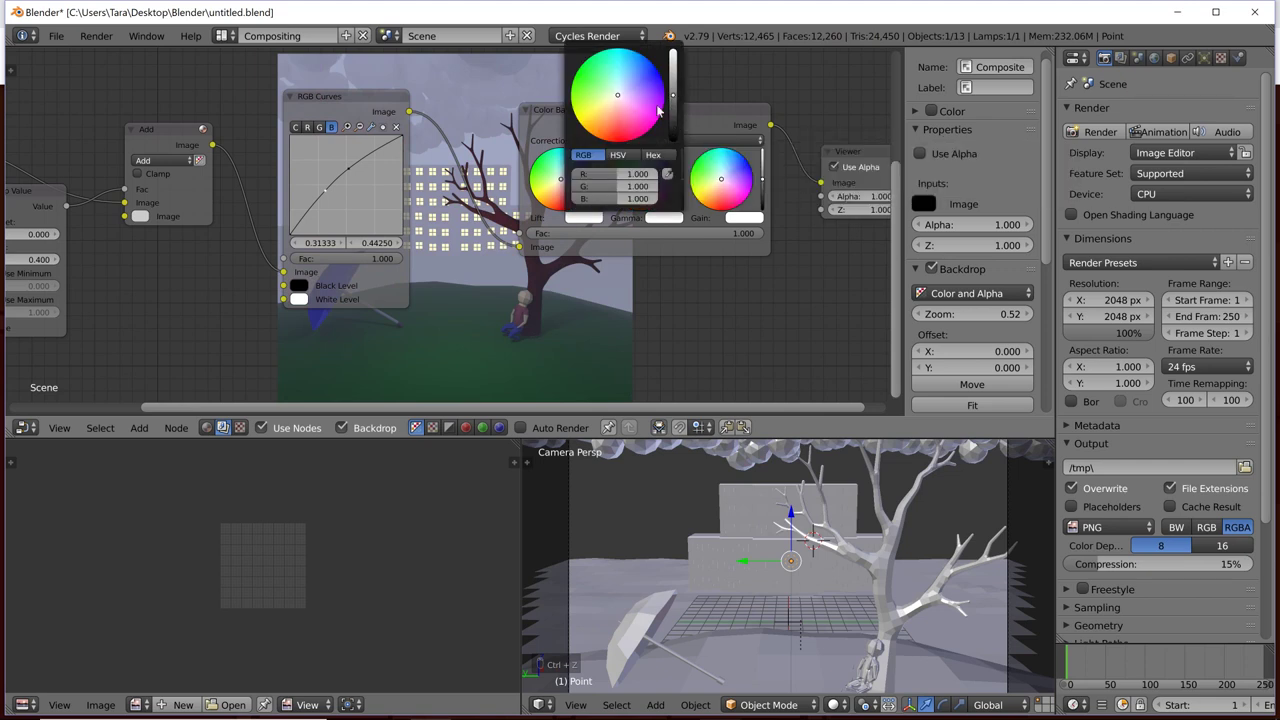
left_click_drag(675, 98, 673, 94)
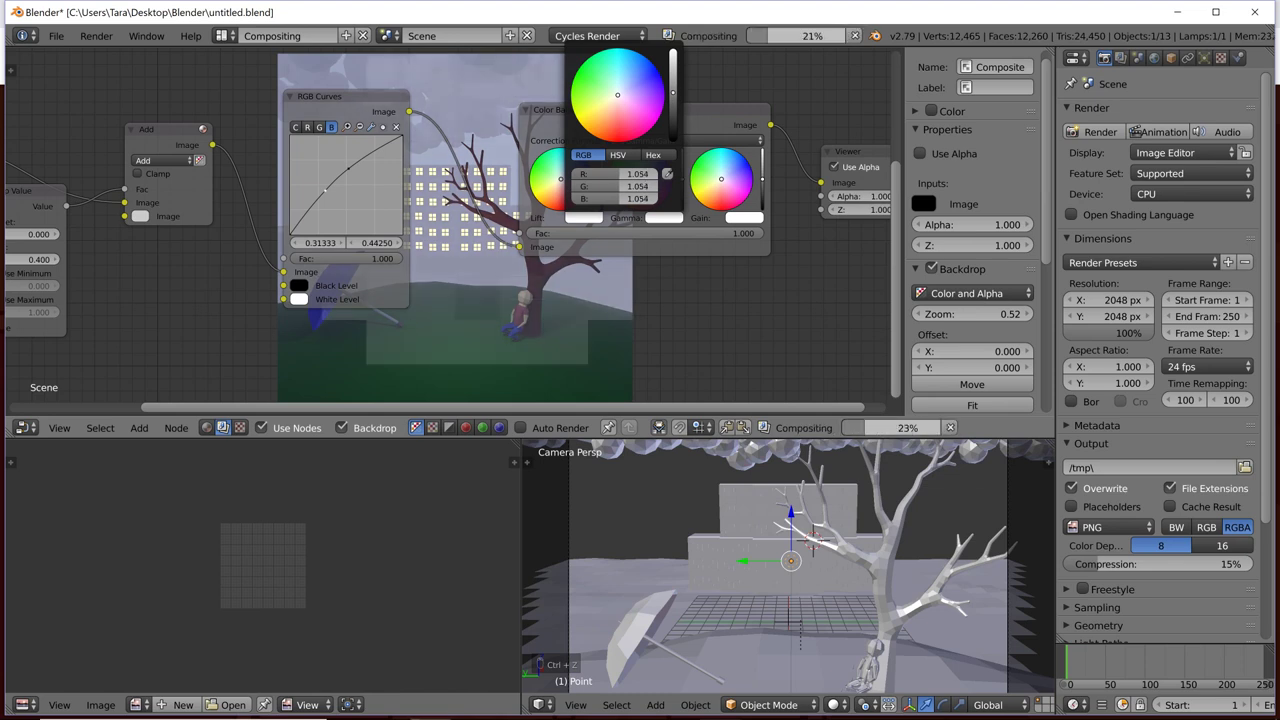
left_click(744, 217)
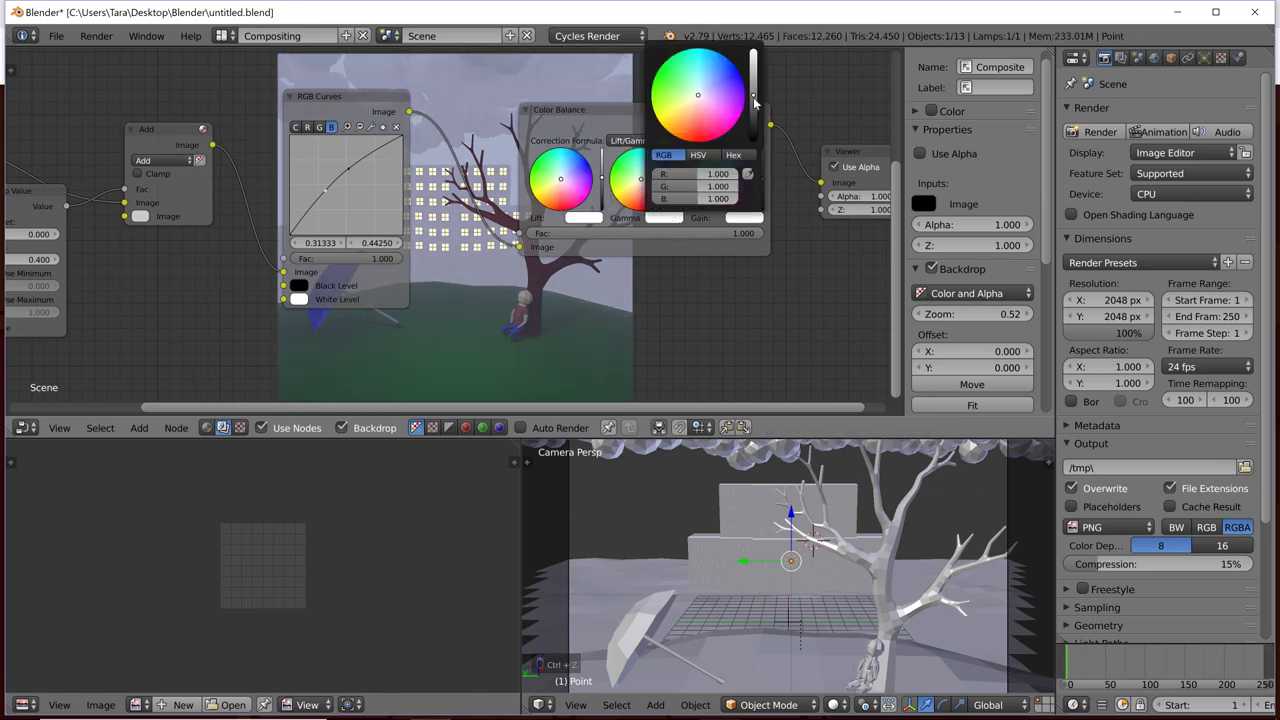
left_click_drag(754, 99, 754, 92)
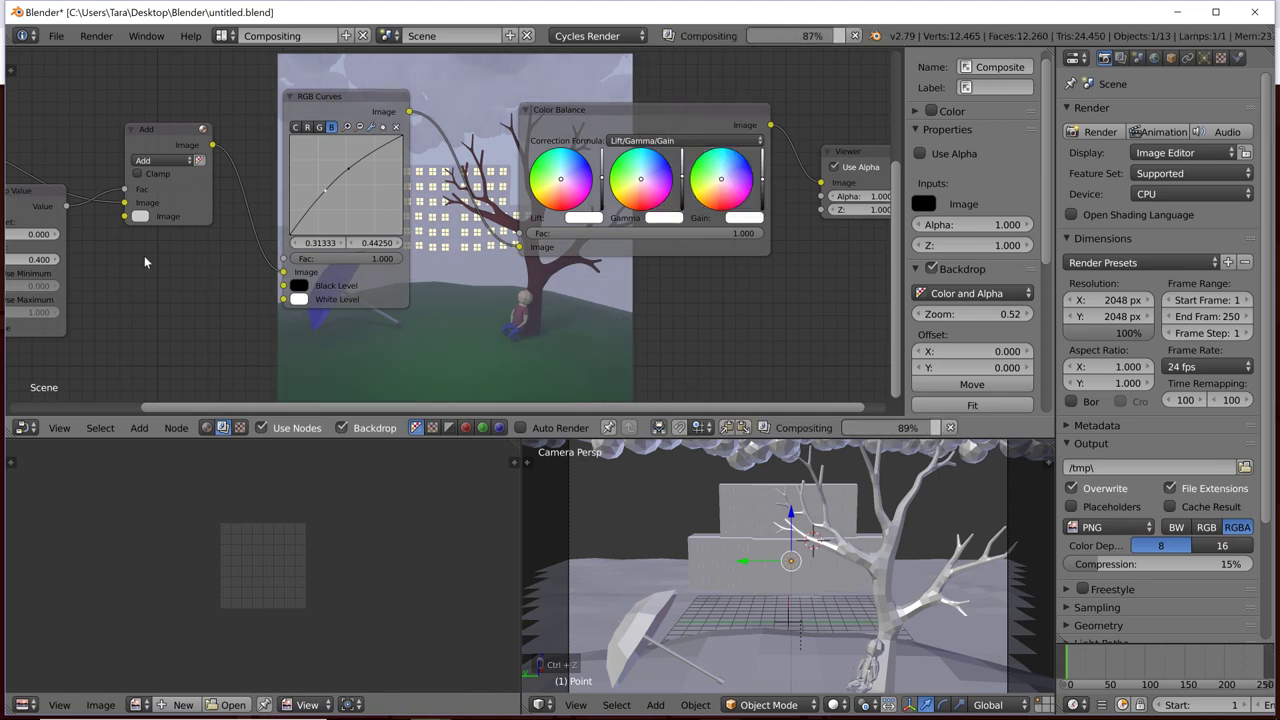
Step: Set the Map Value node's Size to 0.500
middle_click_drag(88, 265, 230, 248)
left_click(201, 243)
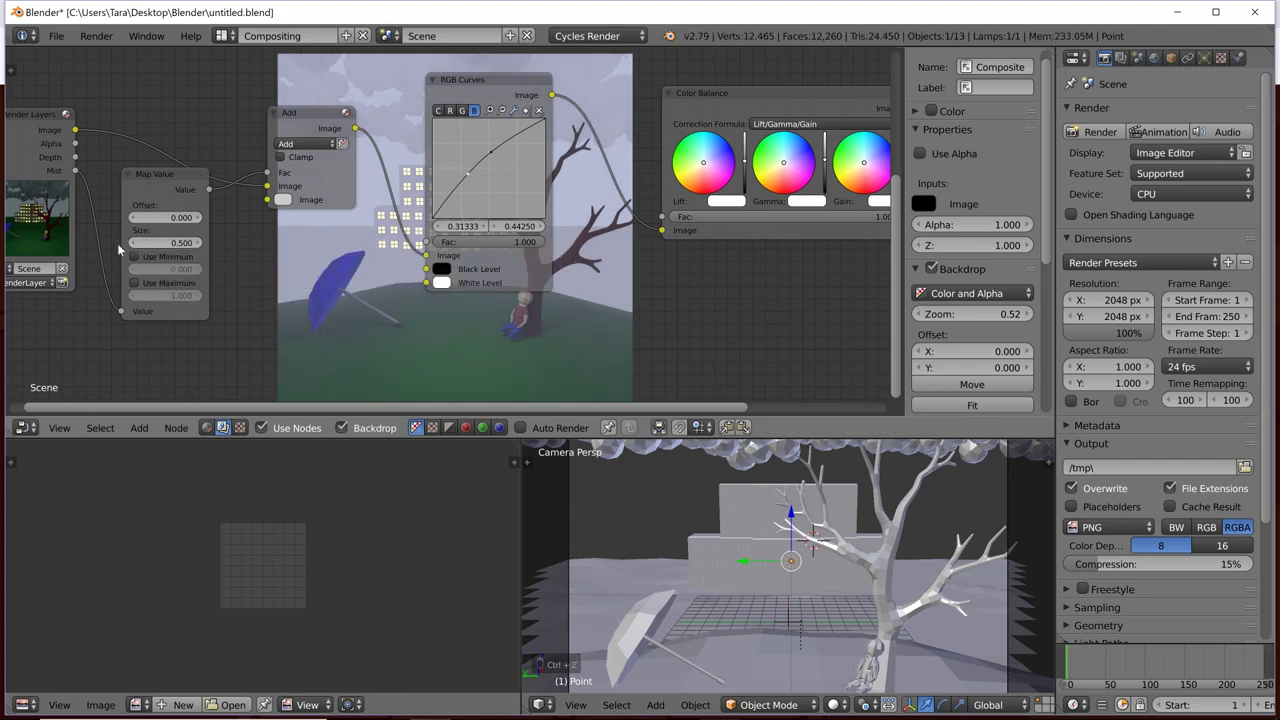
Step: Raise the brightness of the Color Balance node's Gain slightly
middle_click_drag(390, 275, 228, 305)
left_click(726, 231)
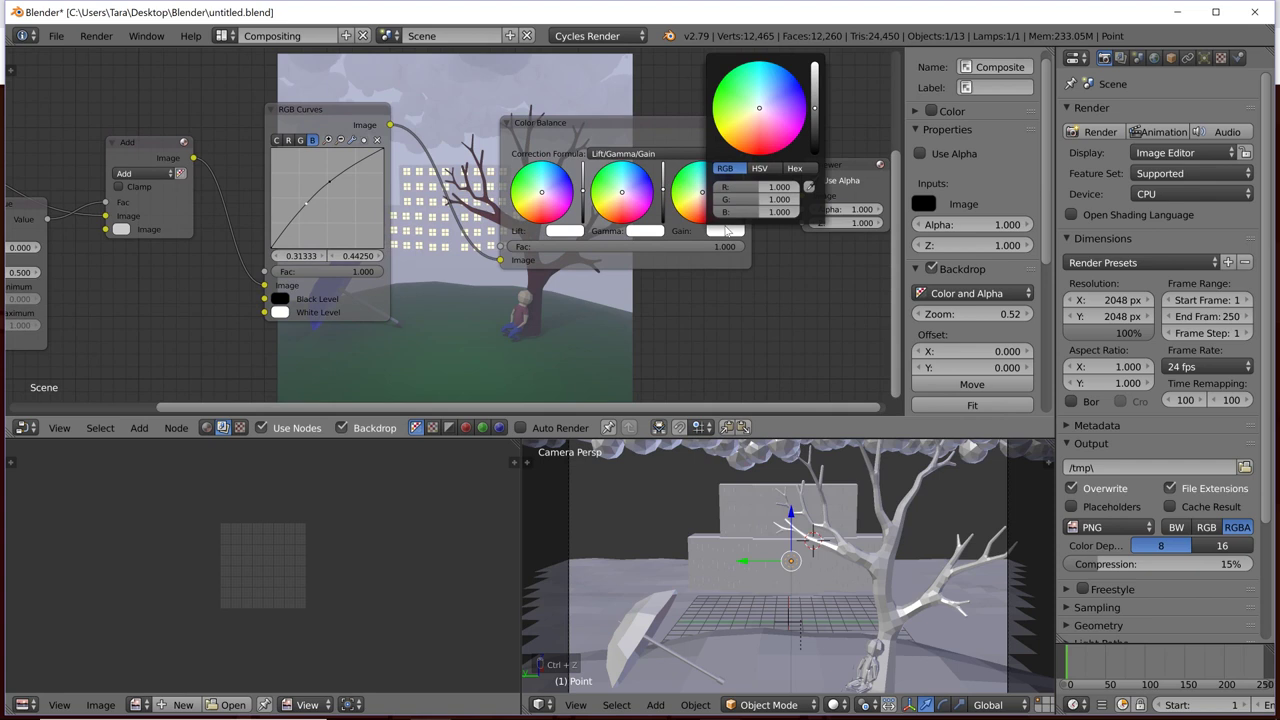
left_click(814, 113)
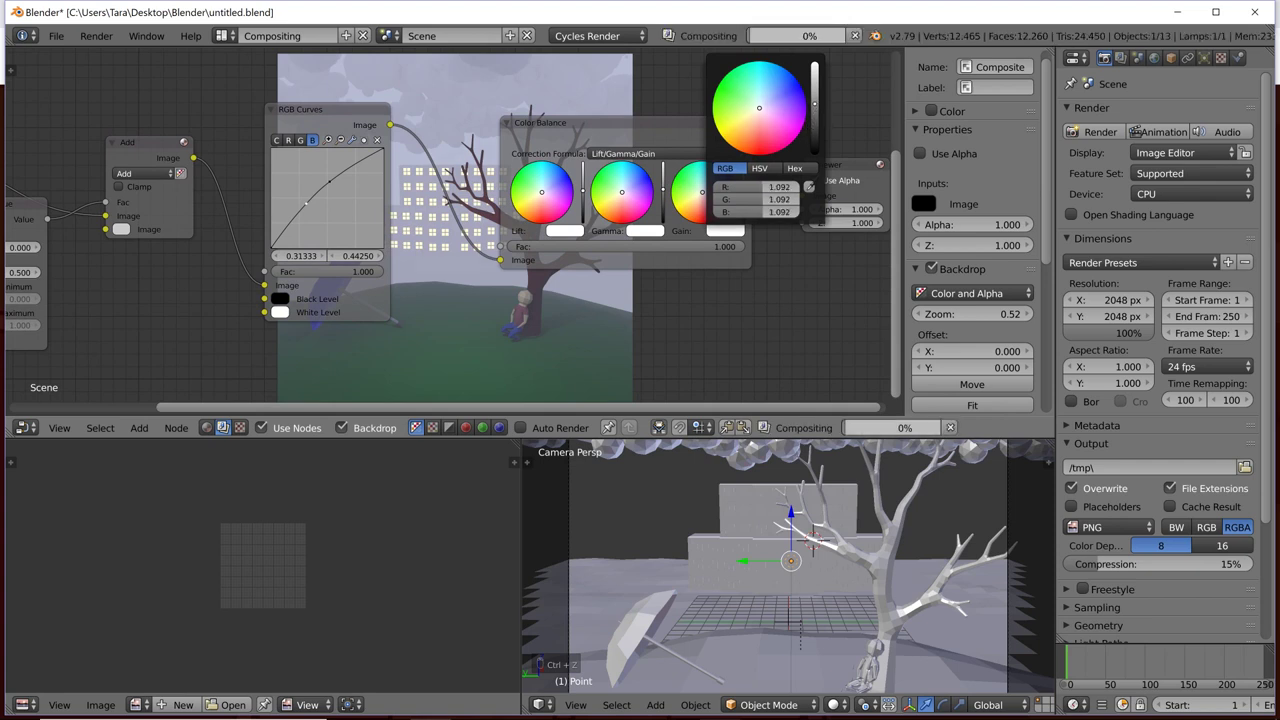
left_click_drag(814, 104, 814, 107)
Step: Move the Viewer node farther out and insert a Glare node between it and the Color Balance node
middle_click_drag(862, 187, 578, 182)
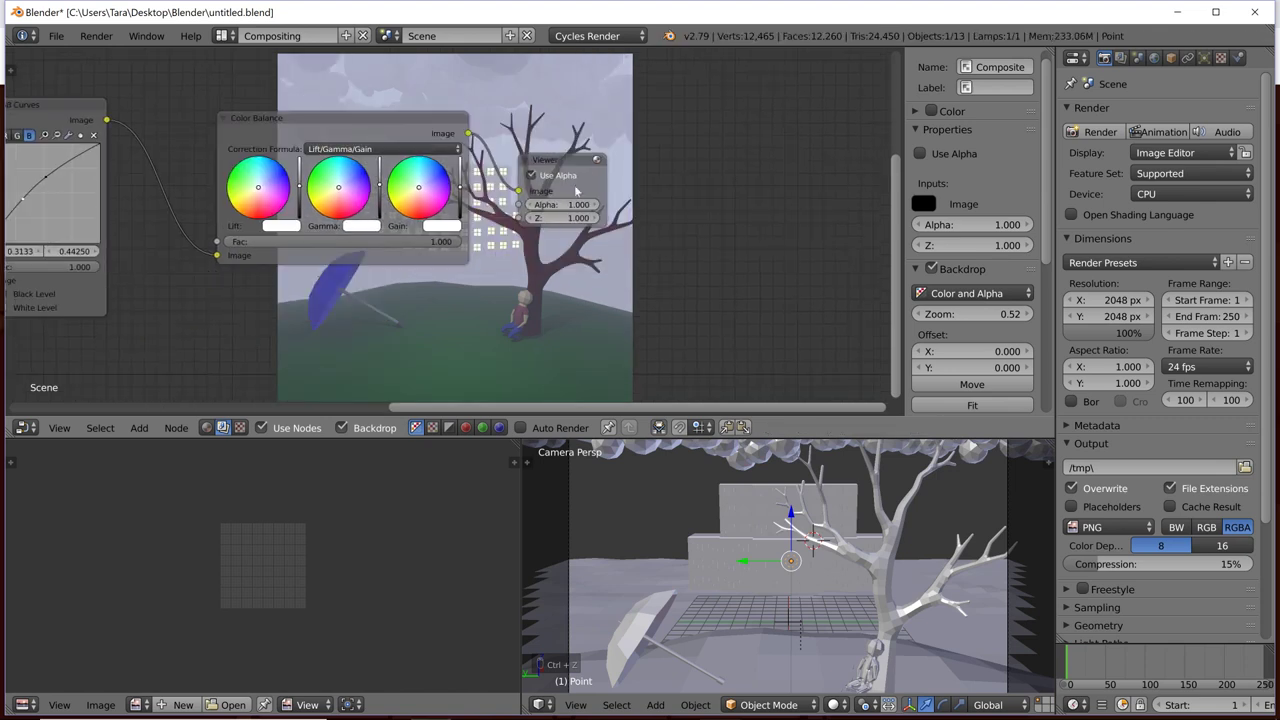
left_click_drag(598, 158, 747, 110)
key("shift+a")
mouse_move(680, 220)
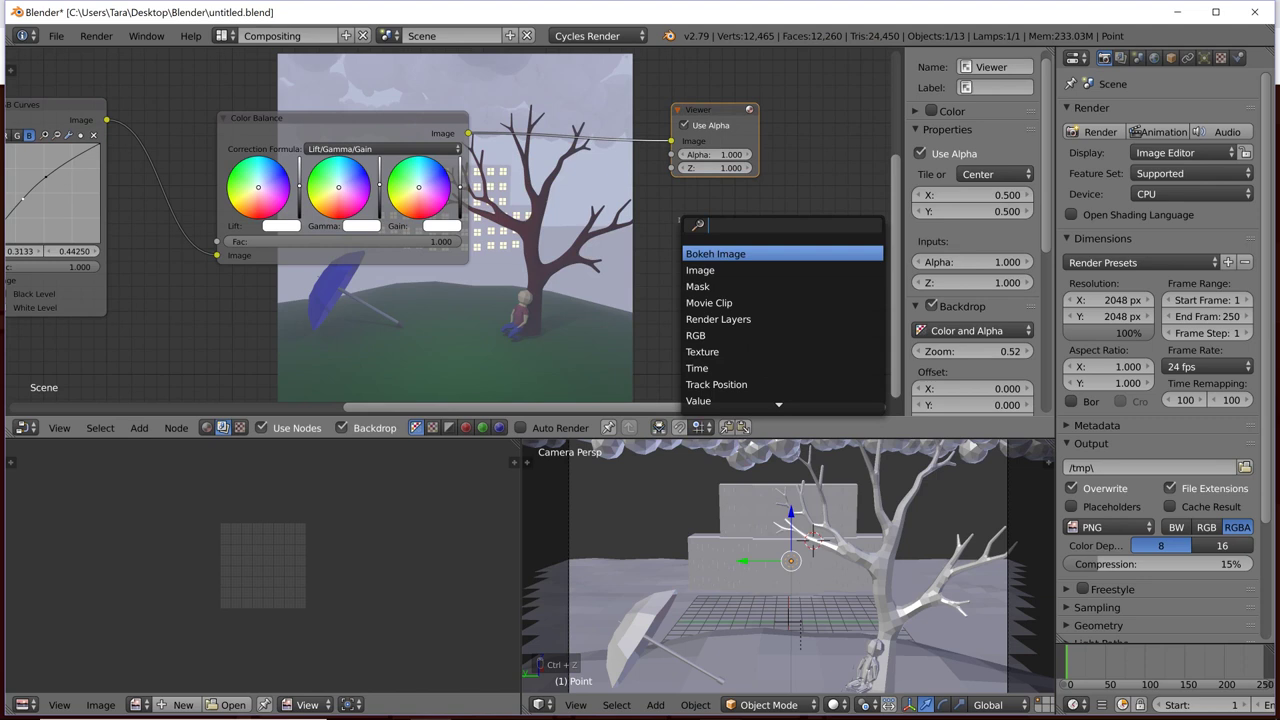
type("gla")
key("Return")
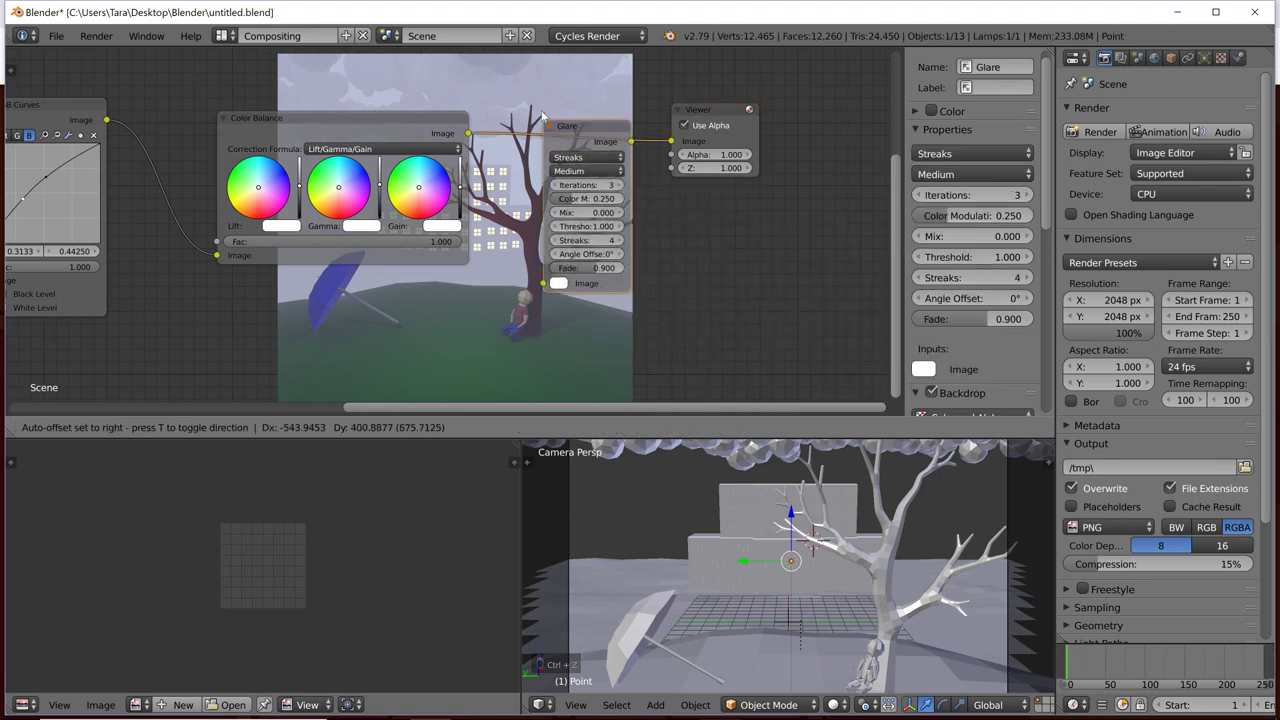
left_click(516, 106)
Step: Change the Glare type to Fog Glow and set its Threshold to 0.400
left_click(576, 148)
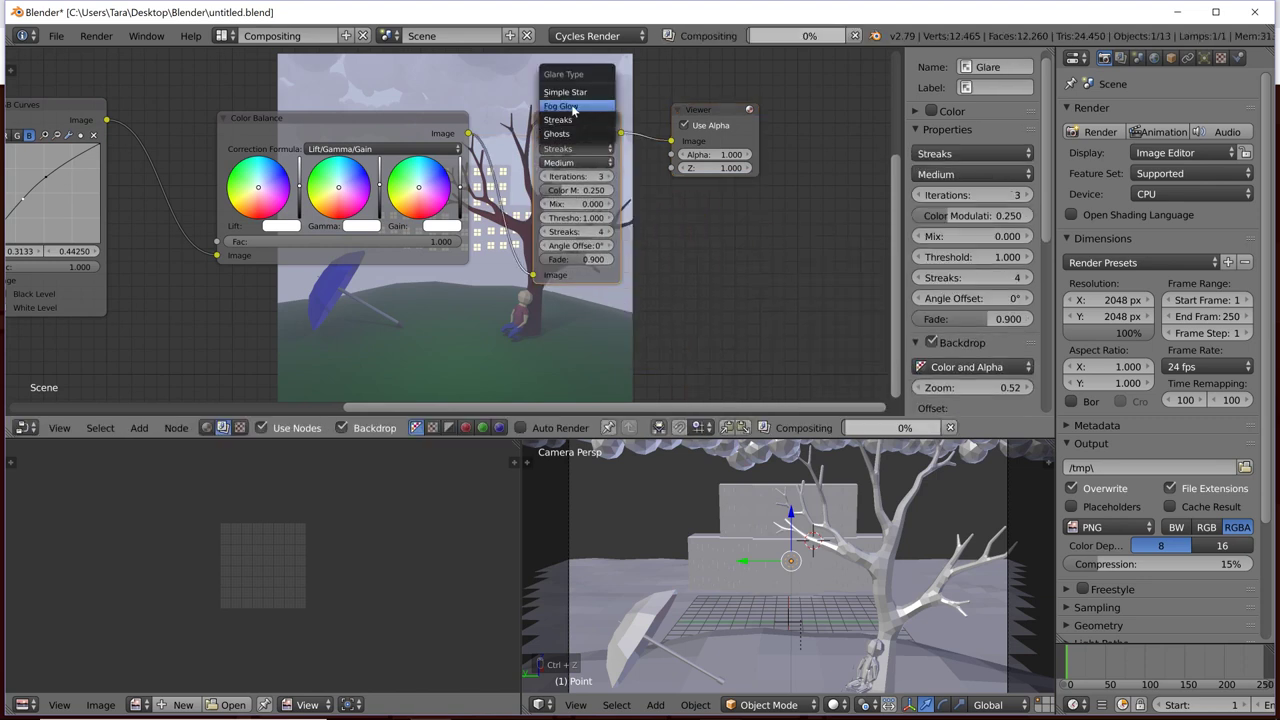
left_click(565, 106)
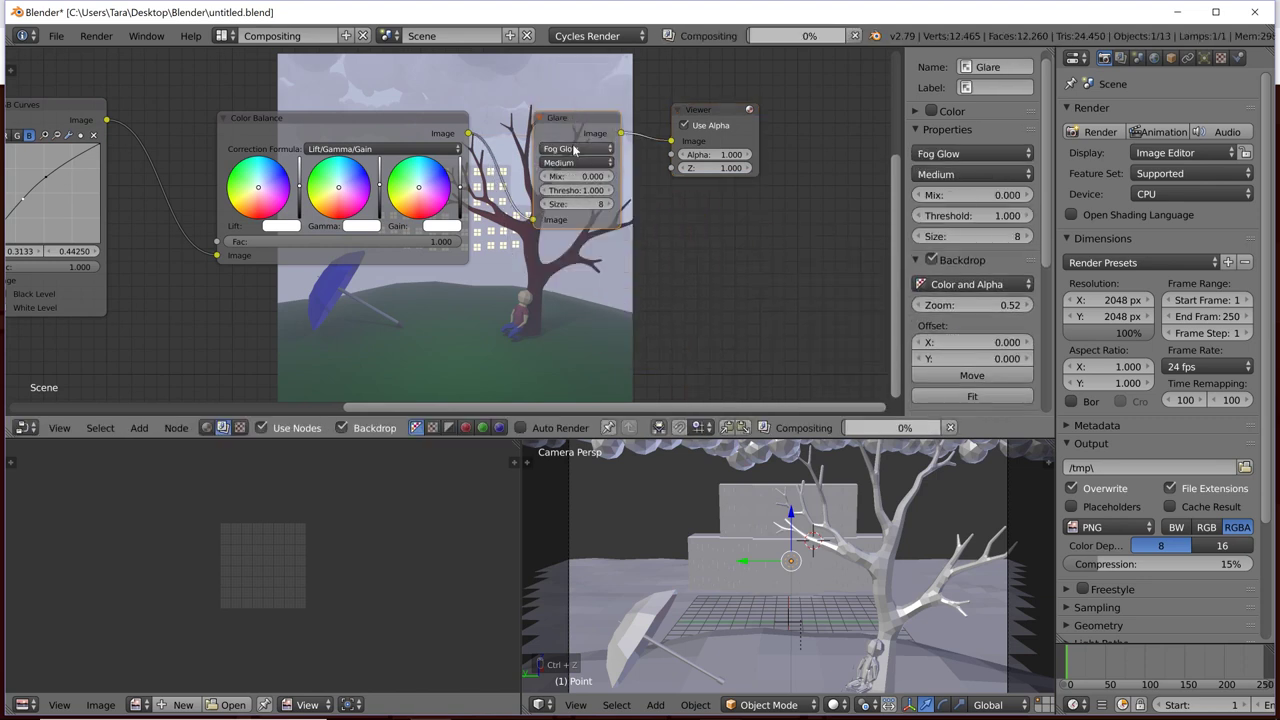
left_click(544, 189)
left_click(543, 189)
left_click(542, 189)
left_click(542, 189)
left_click(542, 189)
left_click_drag(543, 190, 542, 190)
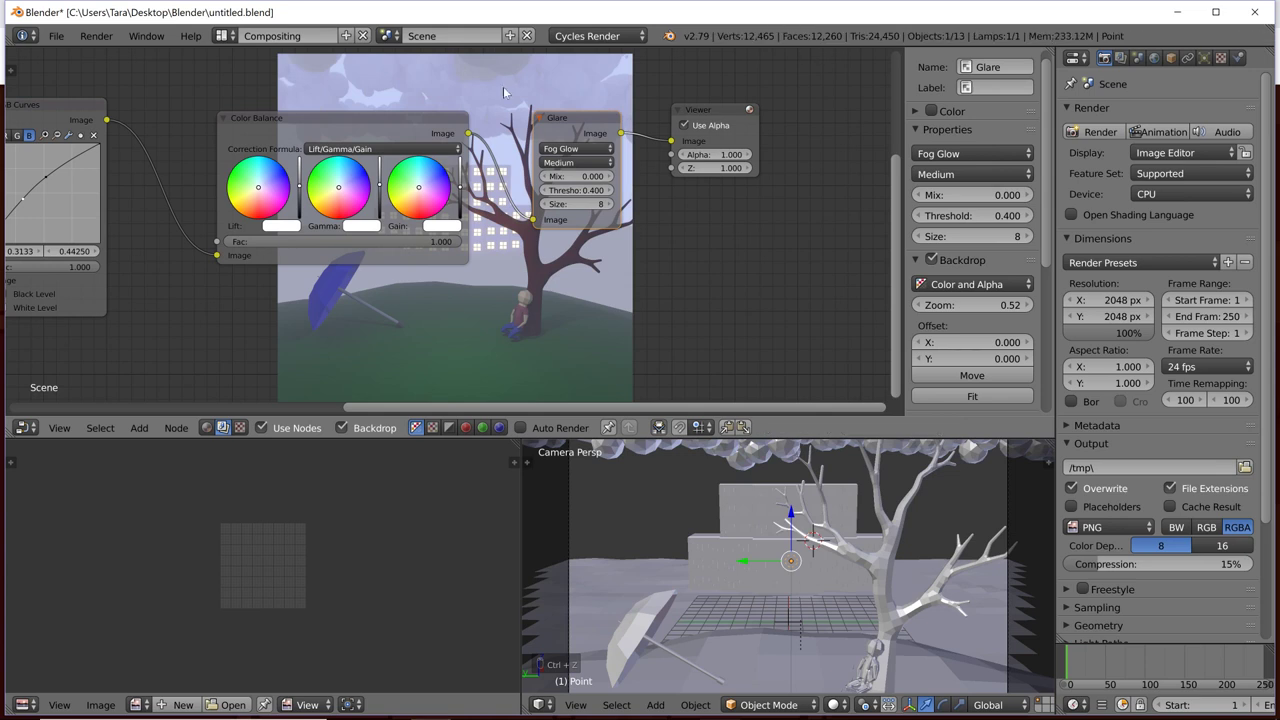
Step: Set the Glare node's quality to Low and its Threshold to 0.200
middle_click_drag(504, 85, 528, 98)
left_click(626, 175)
left_click(594, 137)
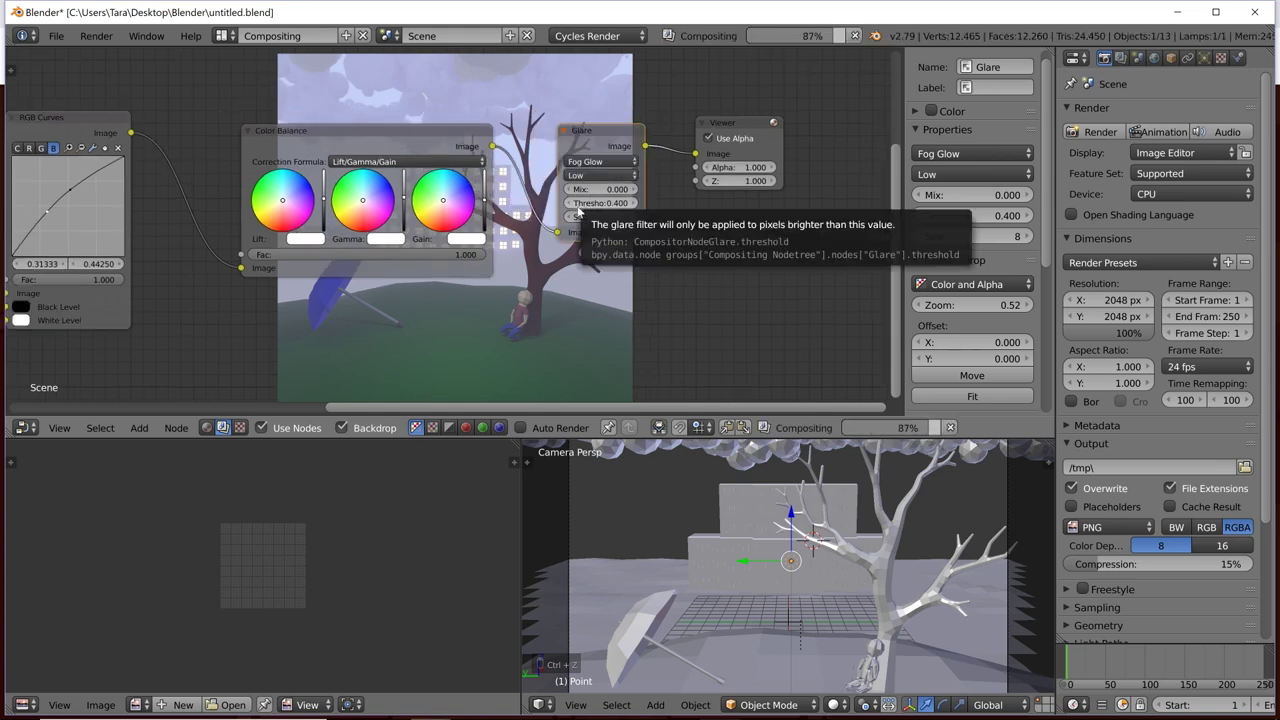
left_click_drag(568, 207, 540, 207)
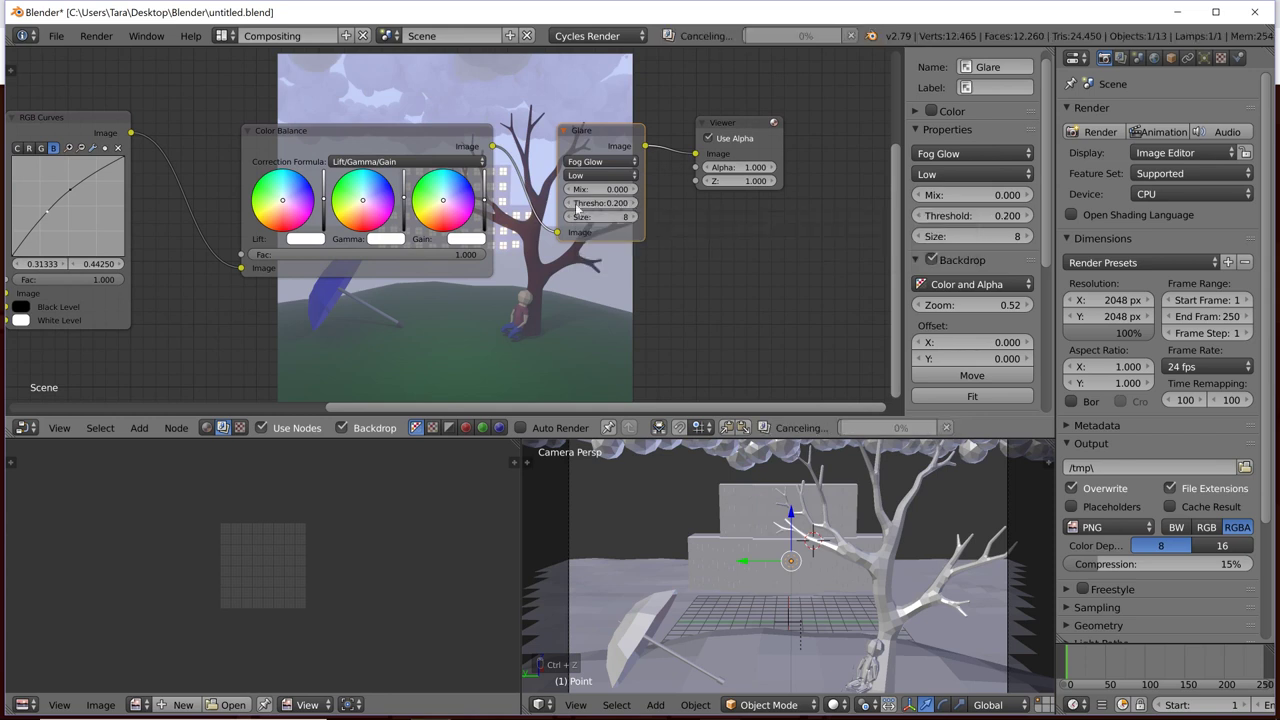
Step: Set the Glare node's Threshold to 0.600
scroll(615, 100, "down", 2)
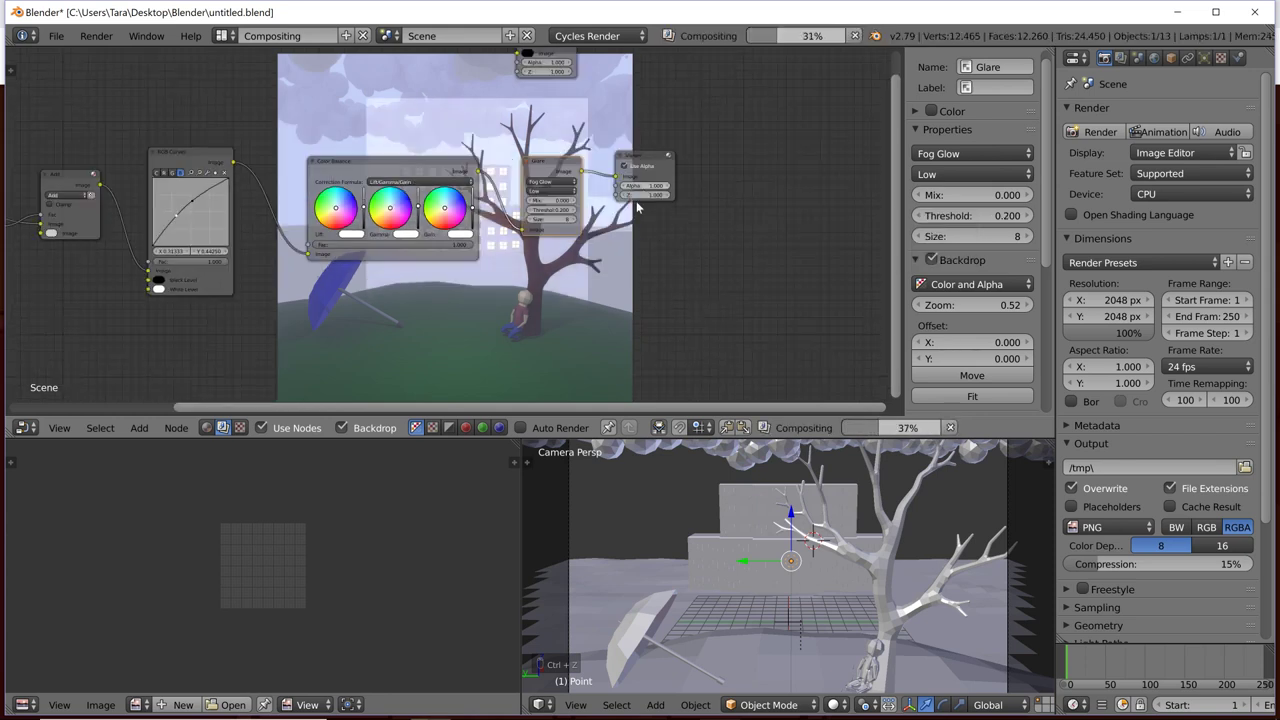
left_click(575, 209)
left_click(575, 209)
left_click(575, 209)
left_click(575, 209)
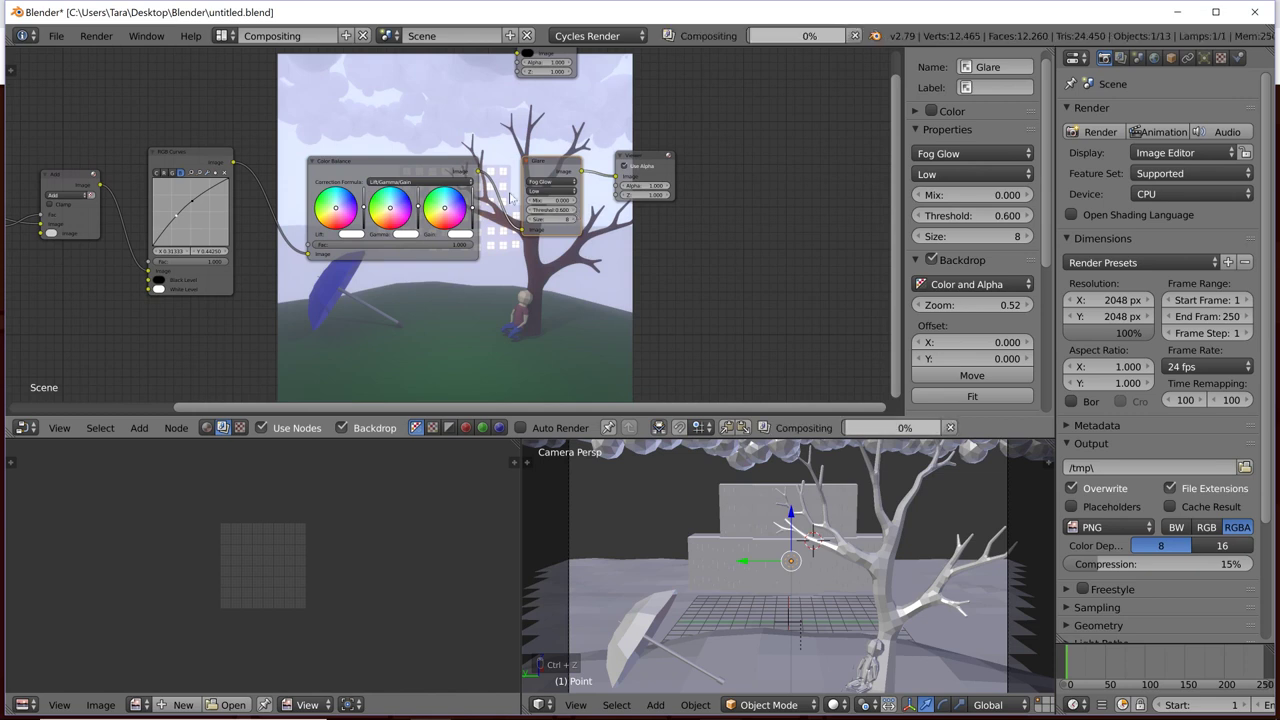
scroll(510, 197, "up", 2)
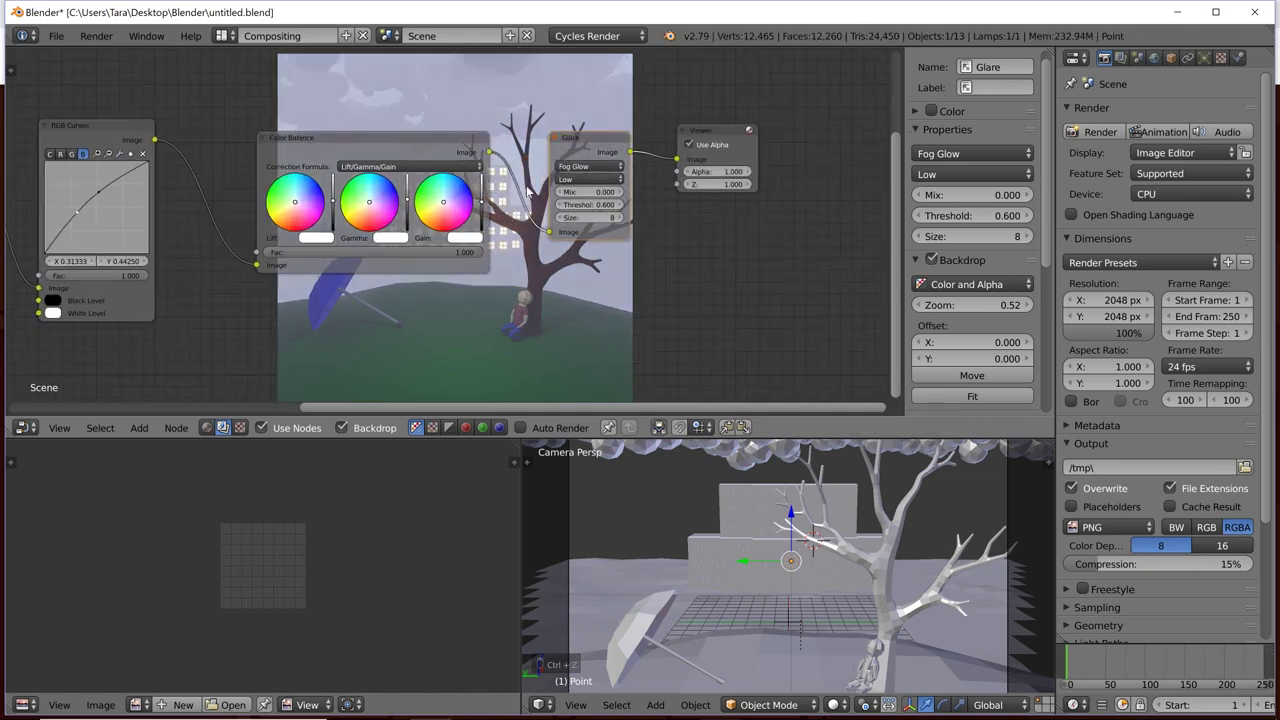
Step: Move the Viewer node farther away from the Glare node, and shift the Color Balance and Glare nodes slightly up
scroll(528, 192, "down", 1)
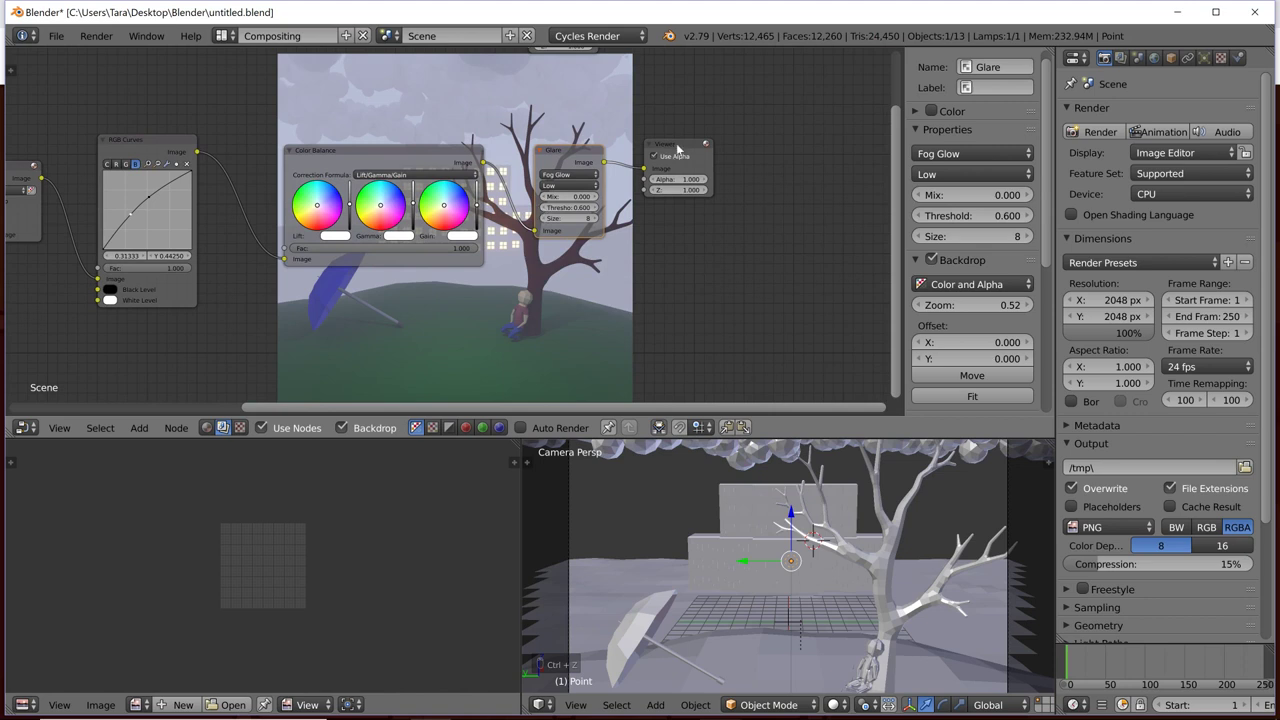
left_click_drag(678, 148, 785, 160)
scroll(553, 215, "down", 2)
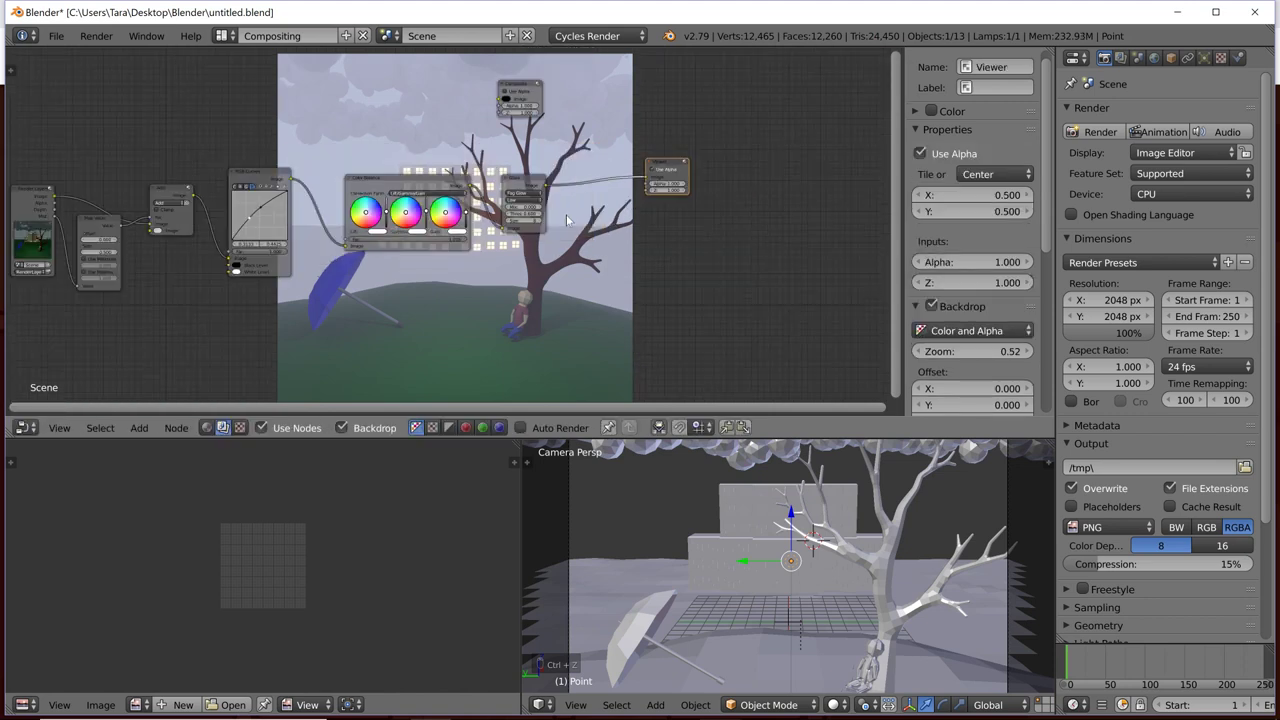
scroll(457, 197, "down", 1)
left_click_drag(419, 190, 416, 172)
left_click_drag(506, 185, 508, 168)
left_click_drag(648, 172, 698, 162)
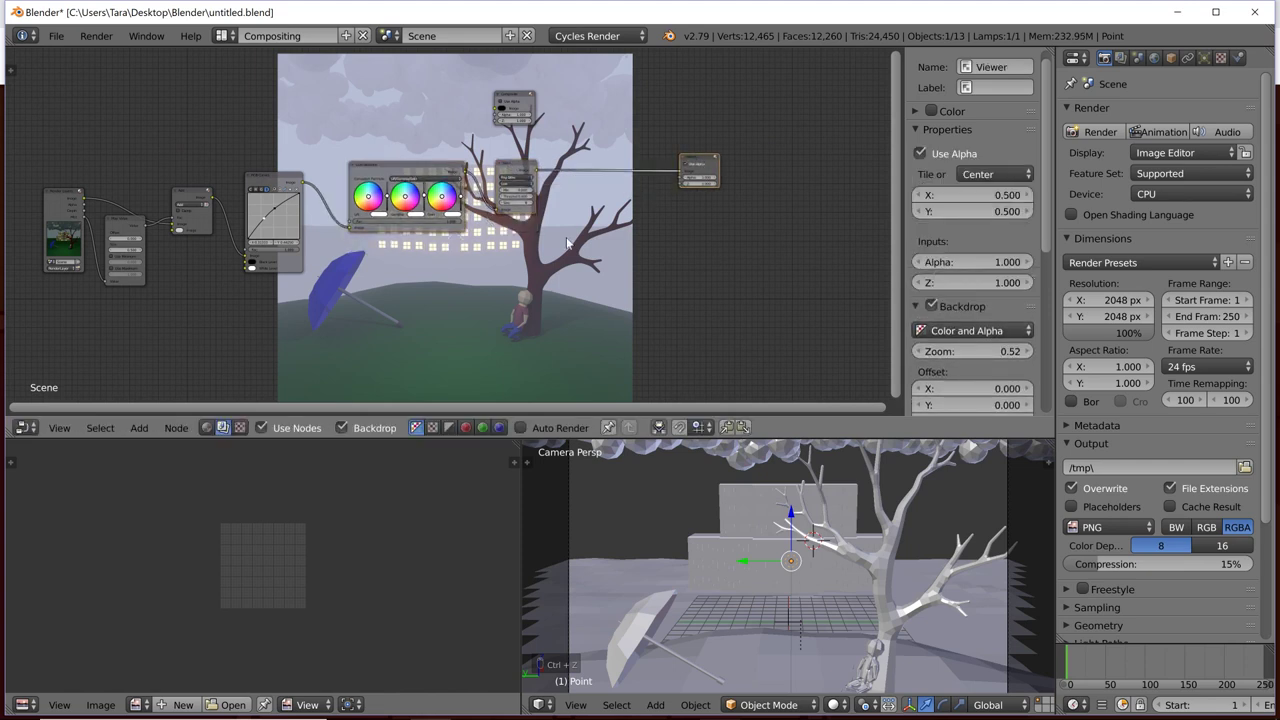
Step: Add a Texture node and place it below the Color Balance node
key("shift+a")
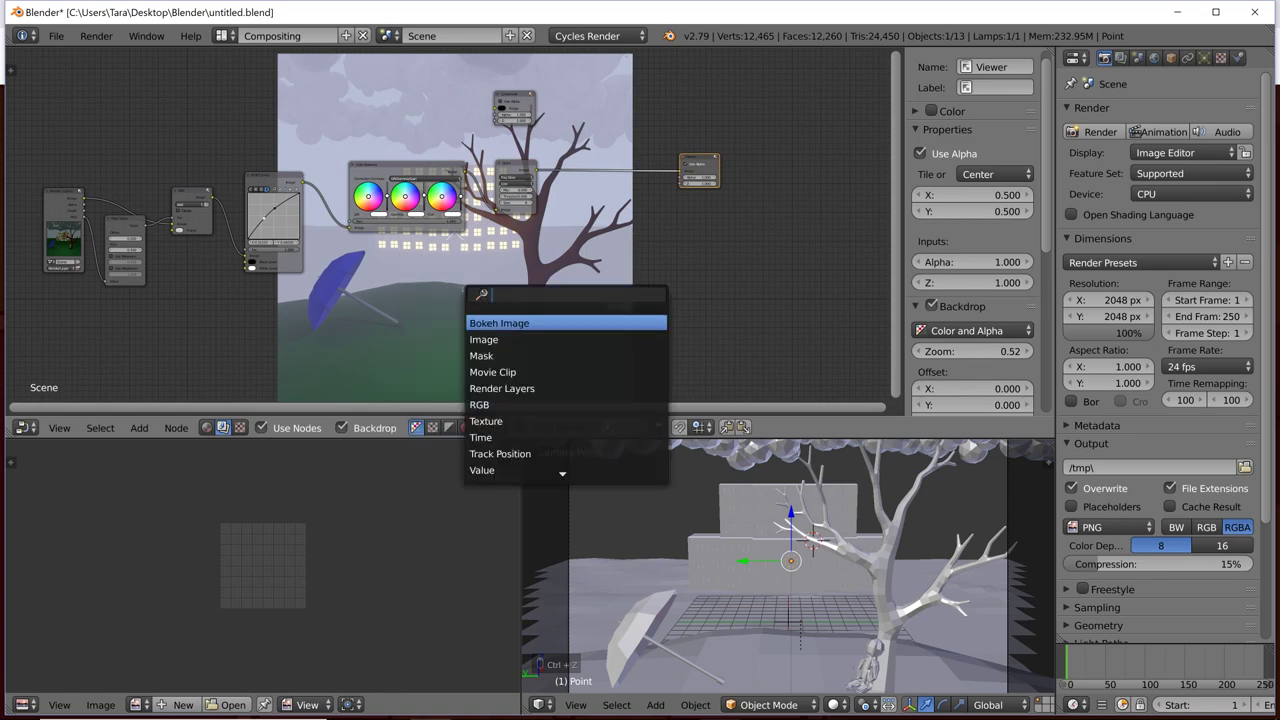
type("tex")
left_click(486, 323)
left_click(415, 310)
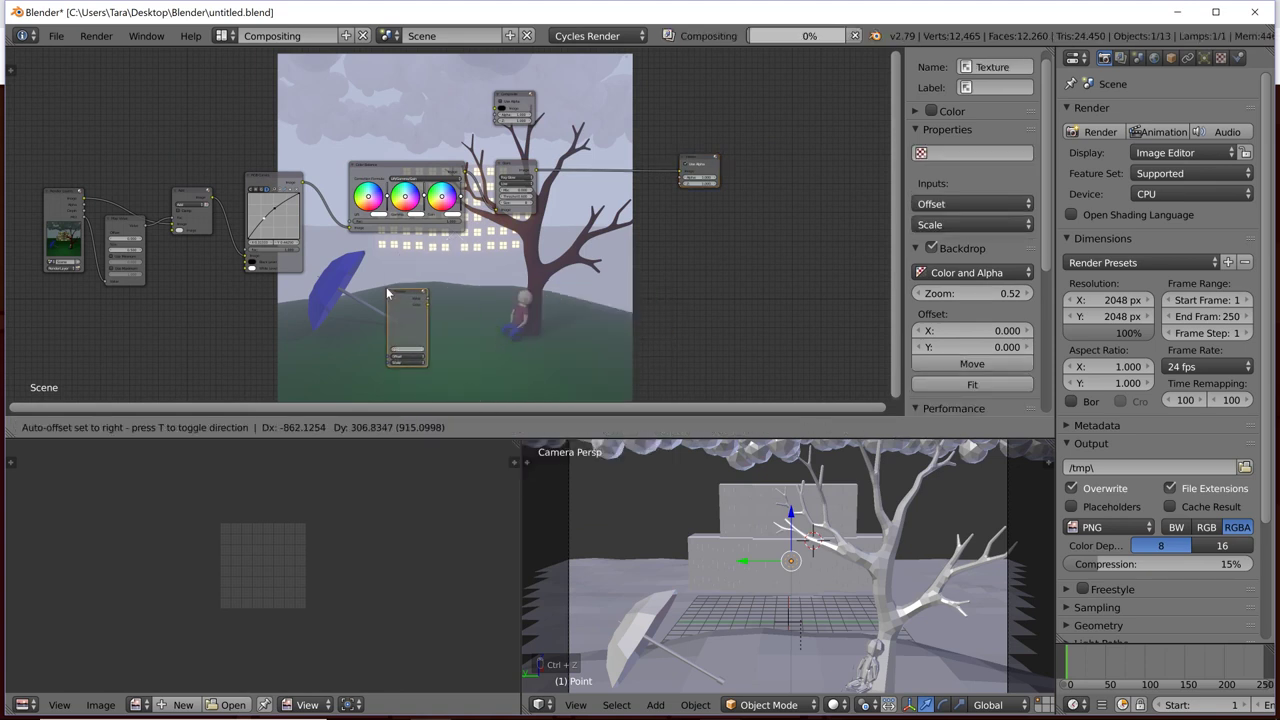
Step: Create a new brush texture and set its type to Clouds
left_click(1221, 58)
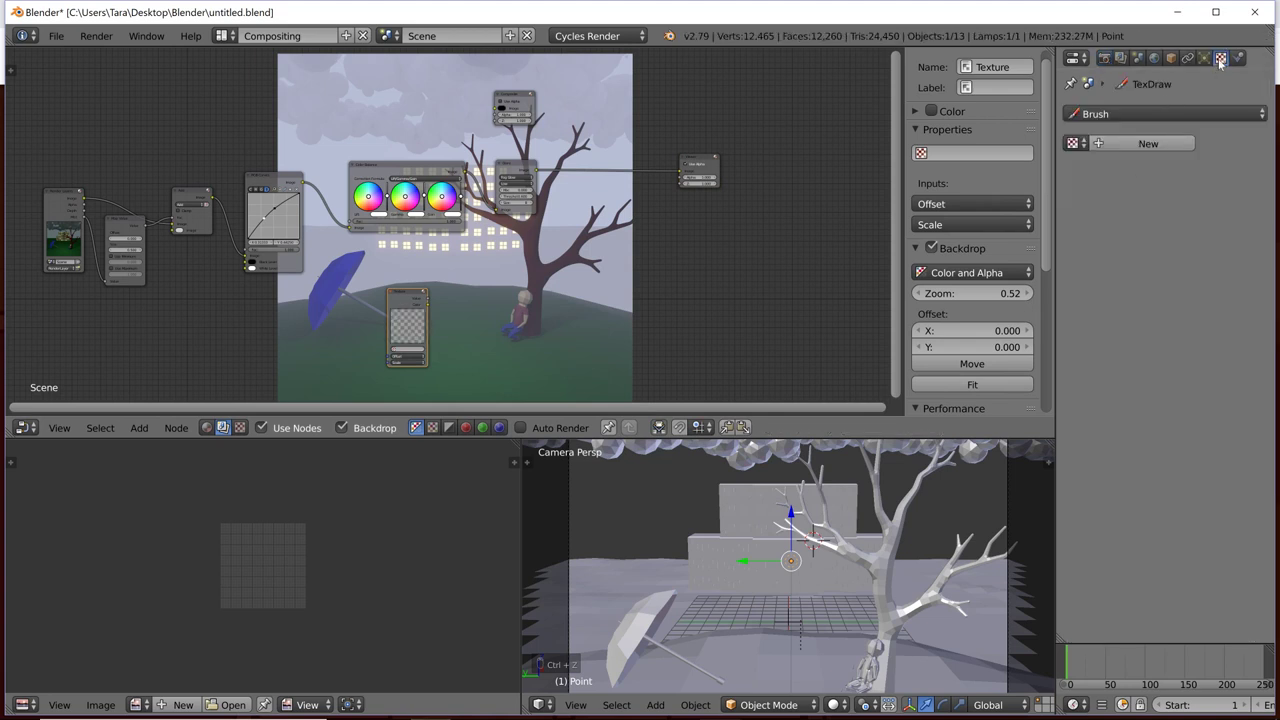
left_click(1152, 144)
left_click(1160, 164)
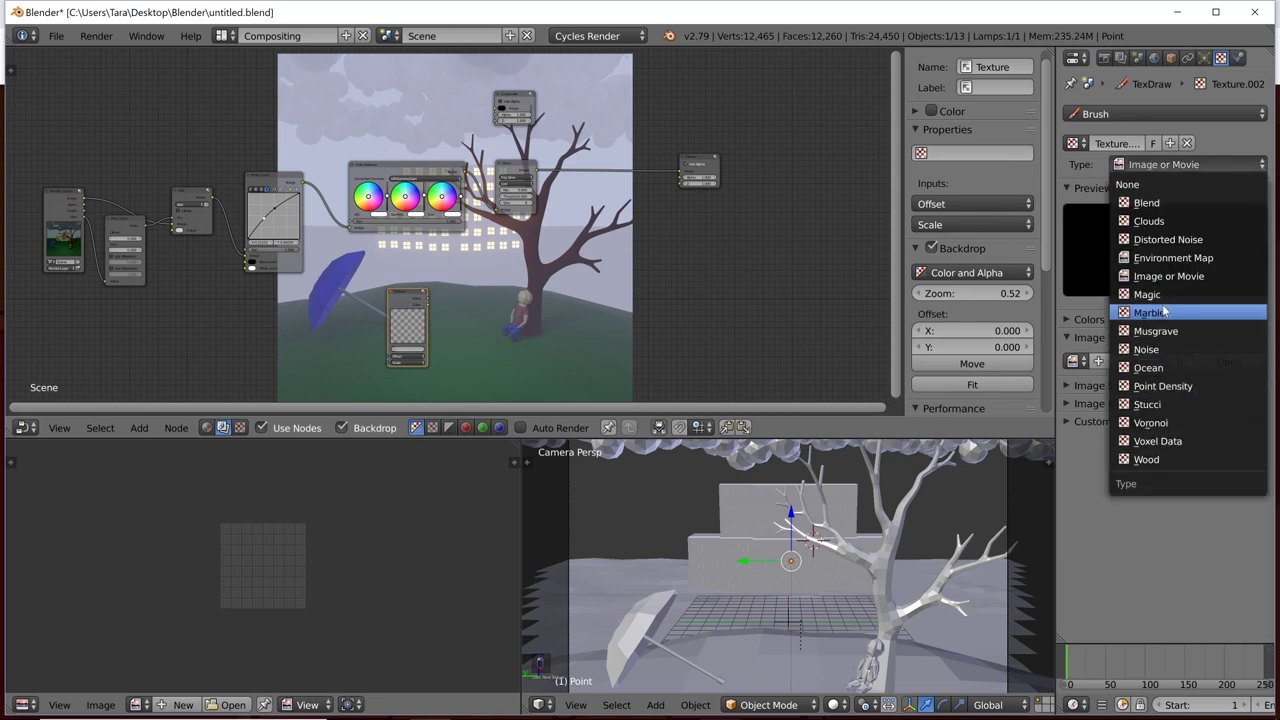
left_click(1160, 221)
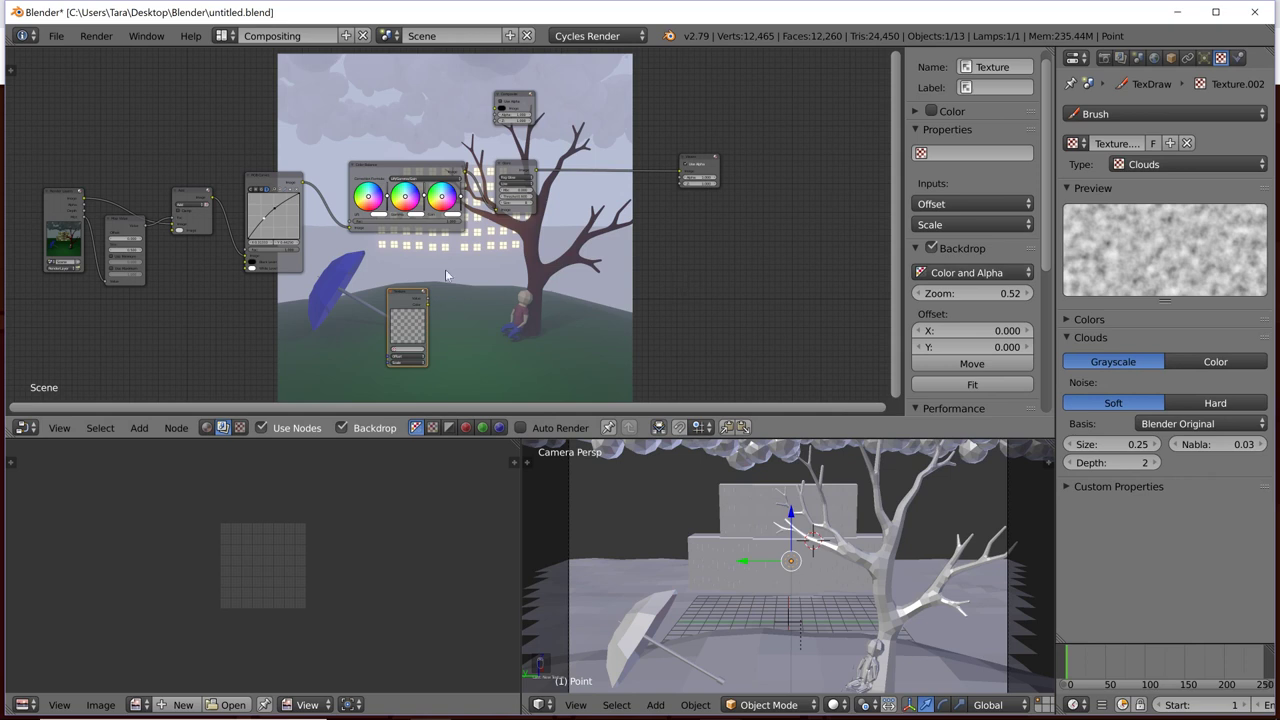
Step: Assign Texture.002 to the Texture node and move the node below the RGB Curves node
scroll(432, 282, "up", 1)
scroll(438, 300, "up", 2)
left_click(446, 320)
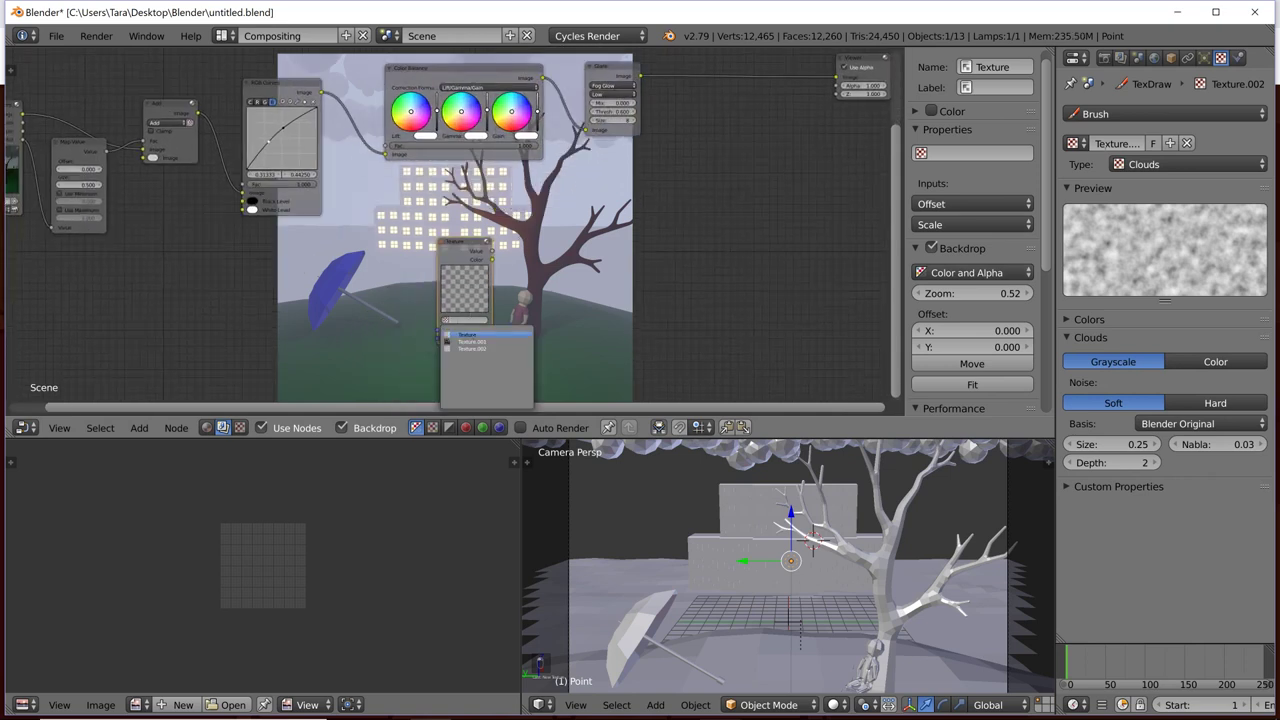
double_click(1110, 144)
left_click(490, 327)
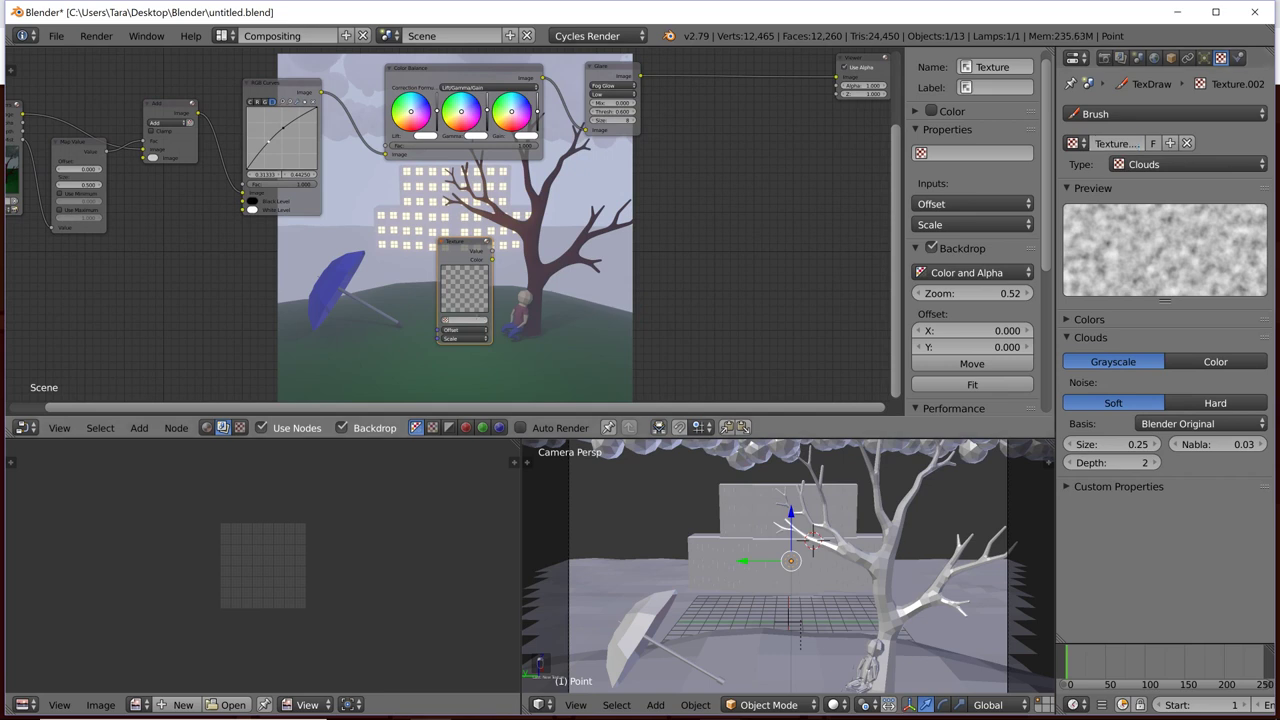
left_click(446, 320)
left_click(470, 348)
left_click_drag(459, 249, 289, 250)
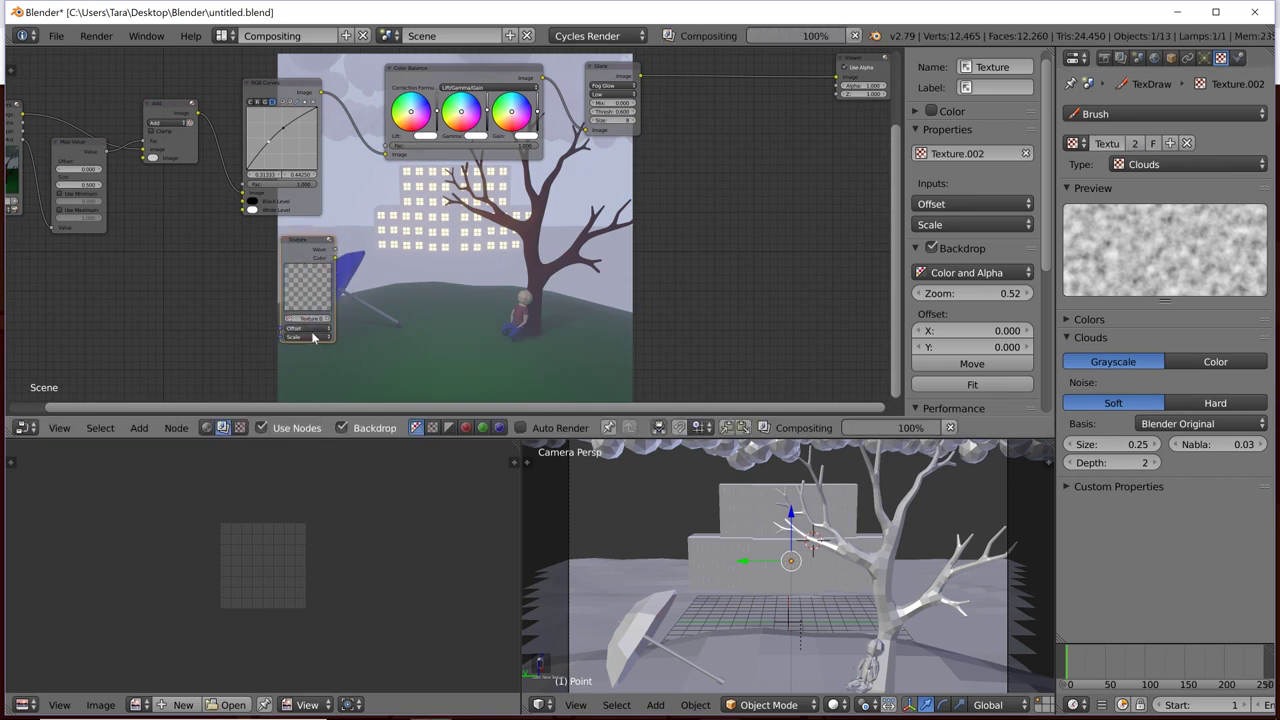
scroll(297, 256, "down", 1)
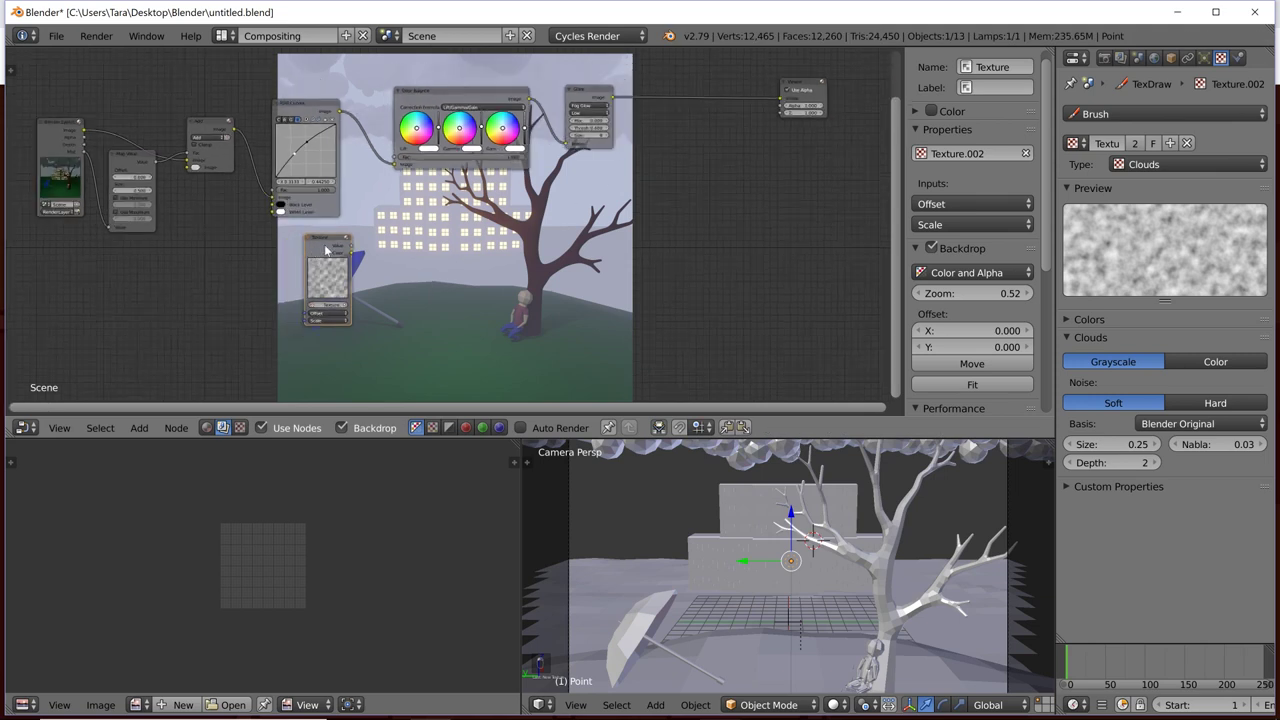
Step: Move the Texture node near the Viewer node and connect its output to the Viewer's image input
left_click_drag(334, 248, 783, 106)
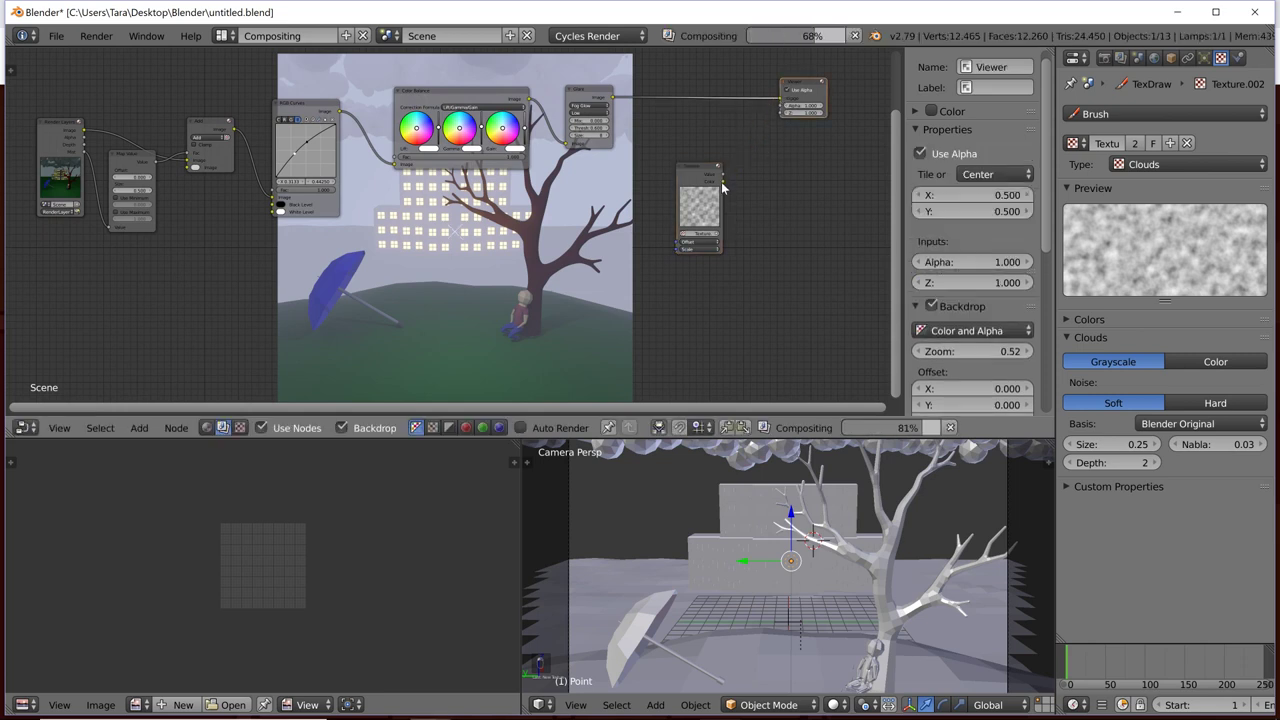
left_click_drag(723, 175, 781, 99)
left_click_drag(698, 180, 691, 175)
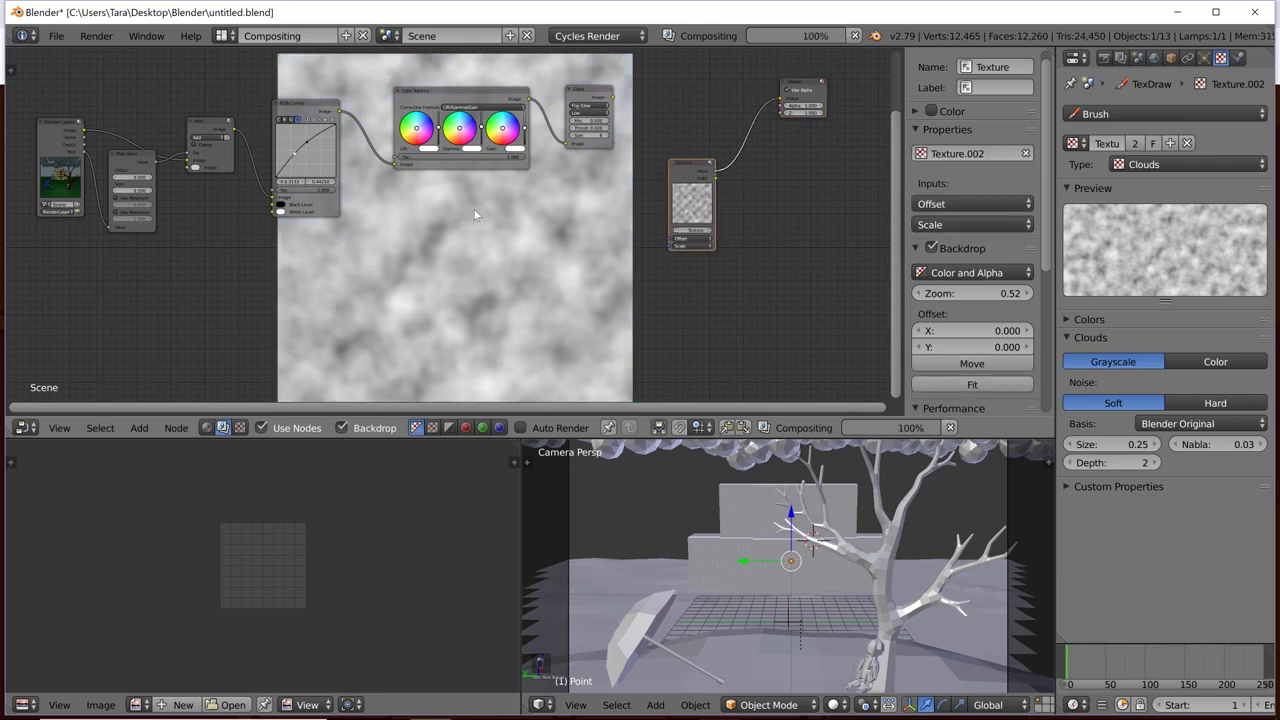
Step: Adjust the Texture node's X and Y scale to stretch the clouds into thin vertical streaks
left_click(687, 246)
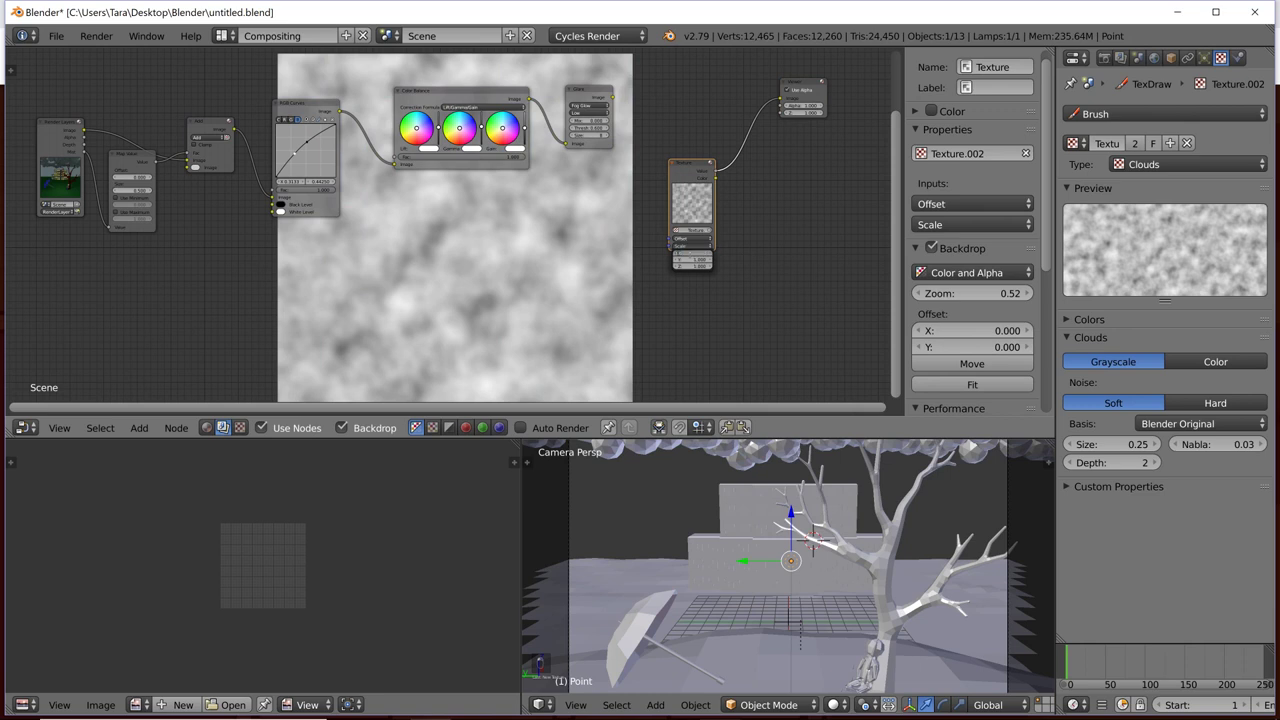
key("Return")
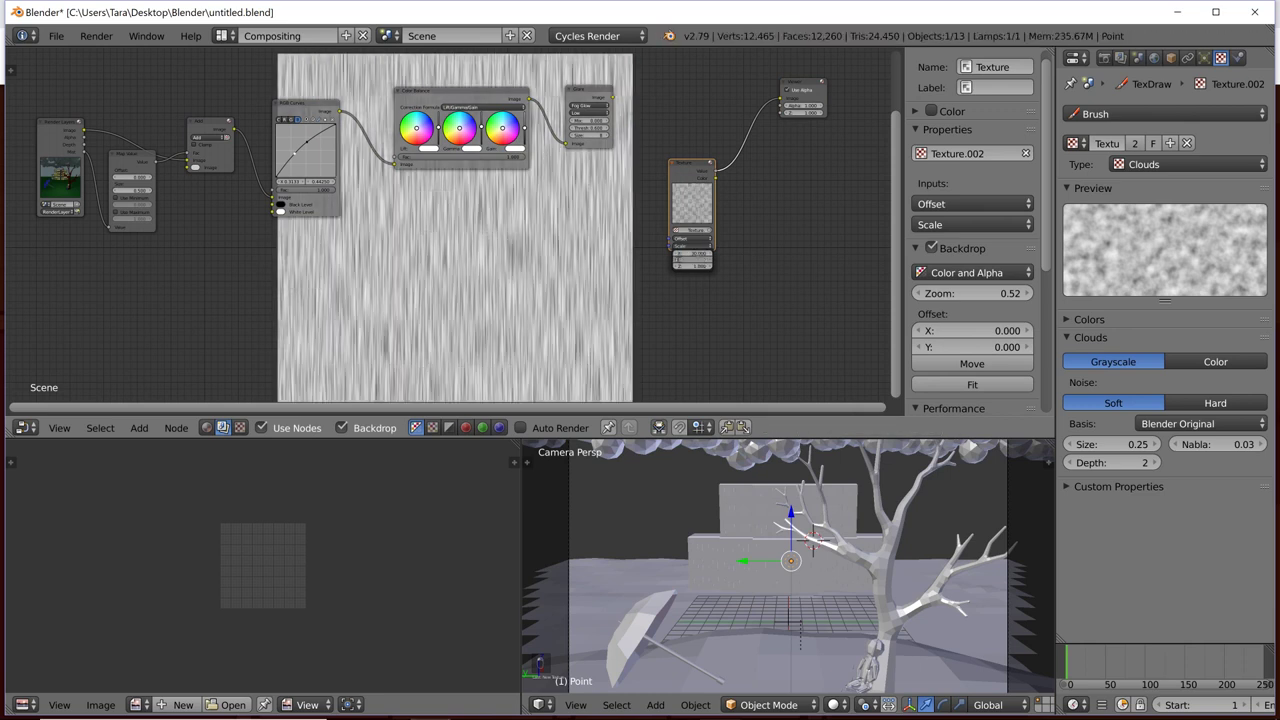
left_click(703, 265)
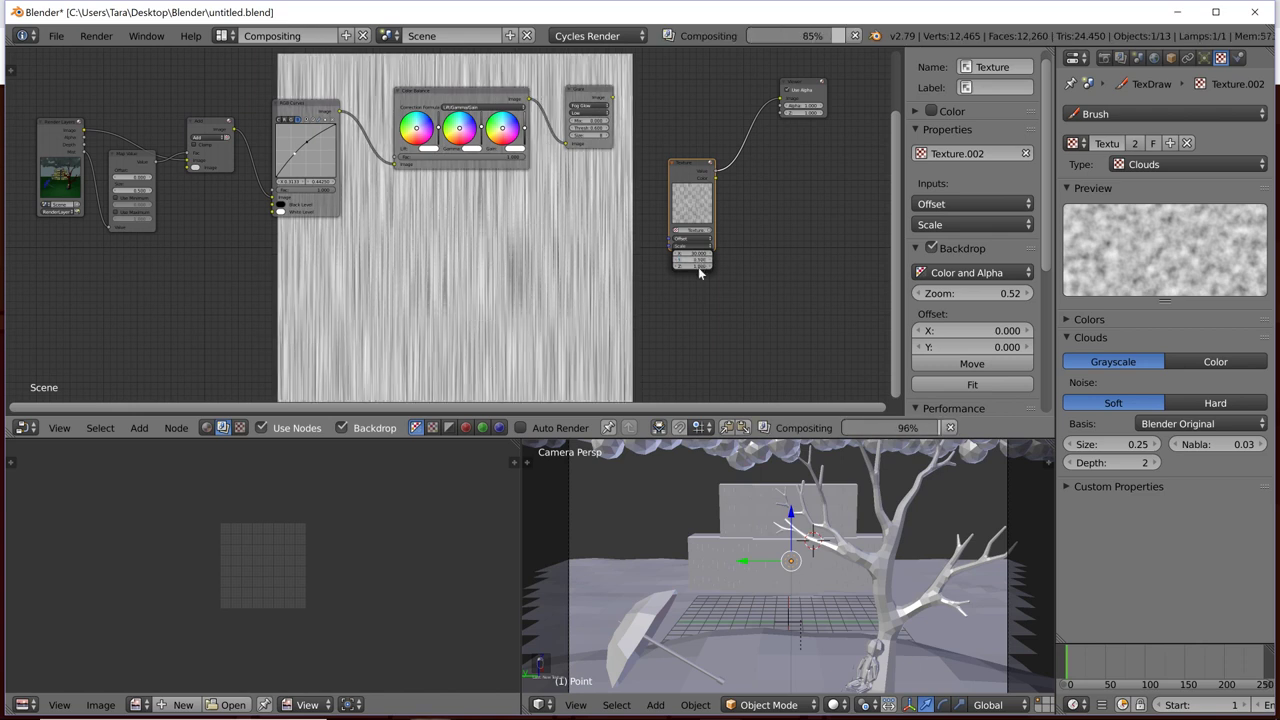
left_click(702, 267)
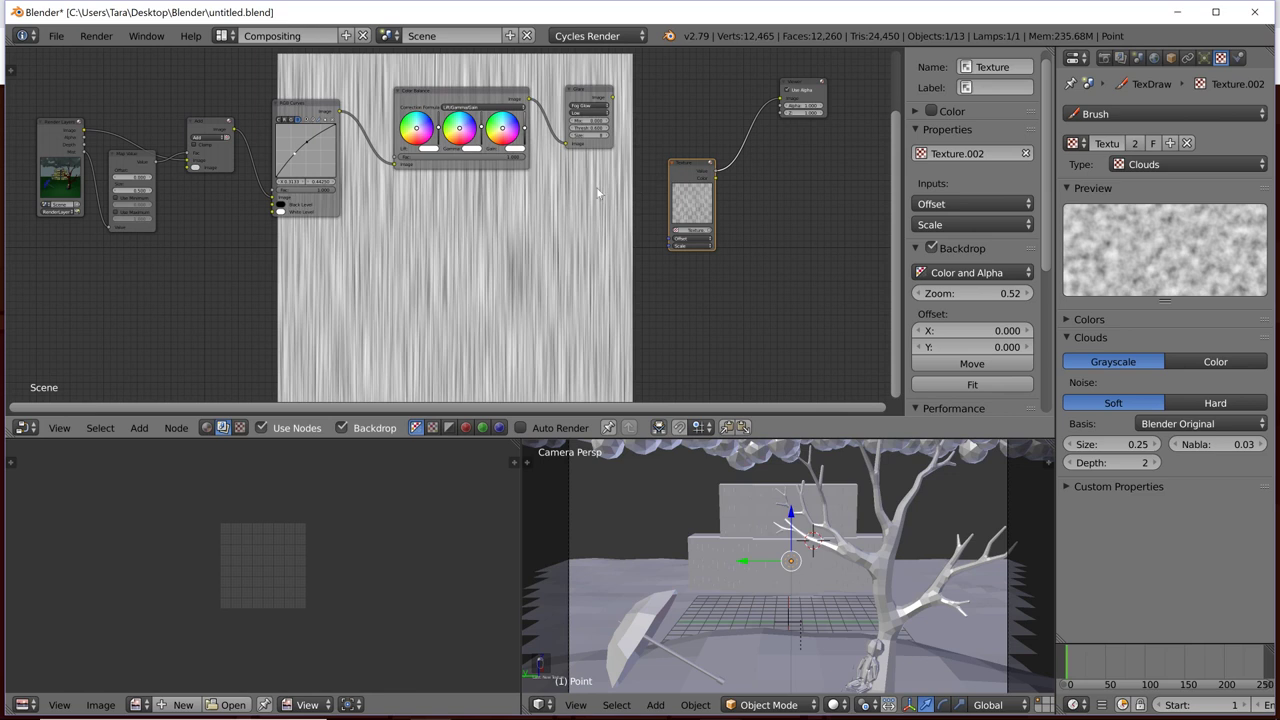
Step: Move the Texture node below the Glare node and insert a ColorRamp node between it and the Viewer
left_click_drag(683, 170, 608, 186)
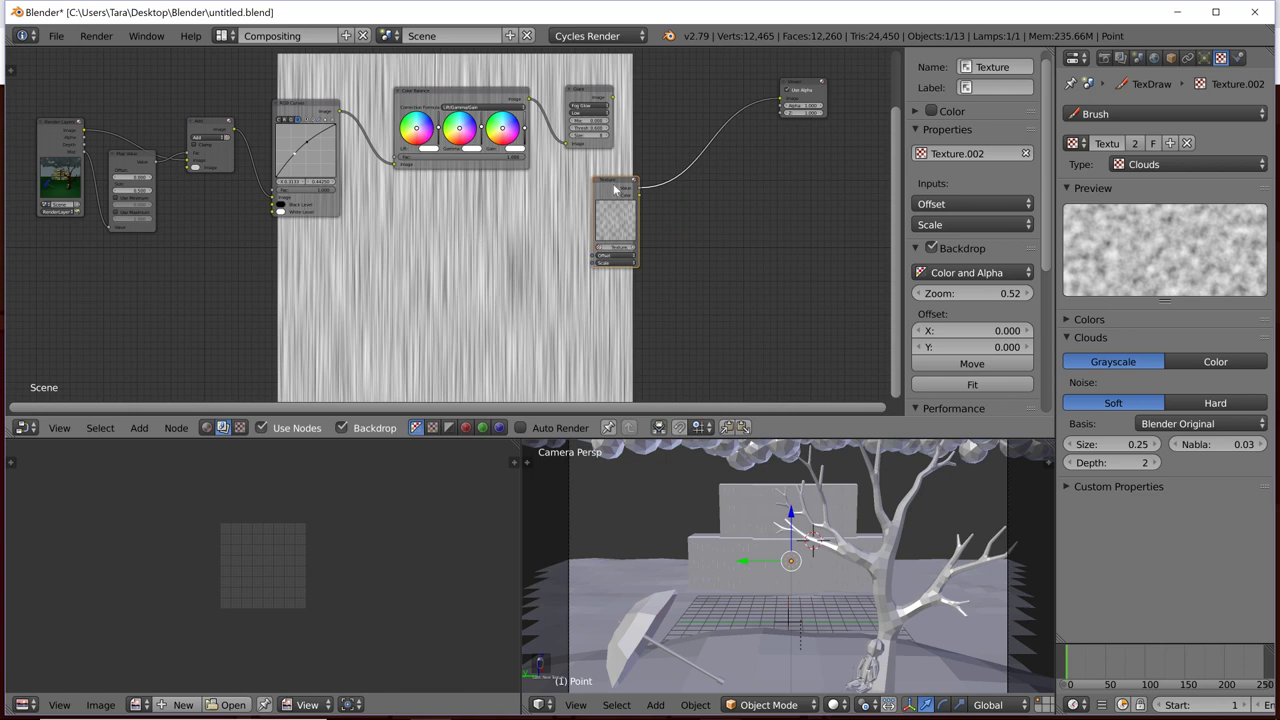
key("g")
left_click(509, 248)
key("shift+a")
left_click(619, 207)
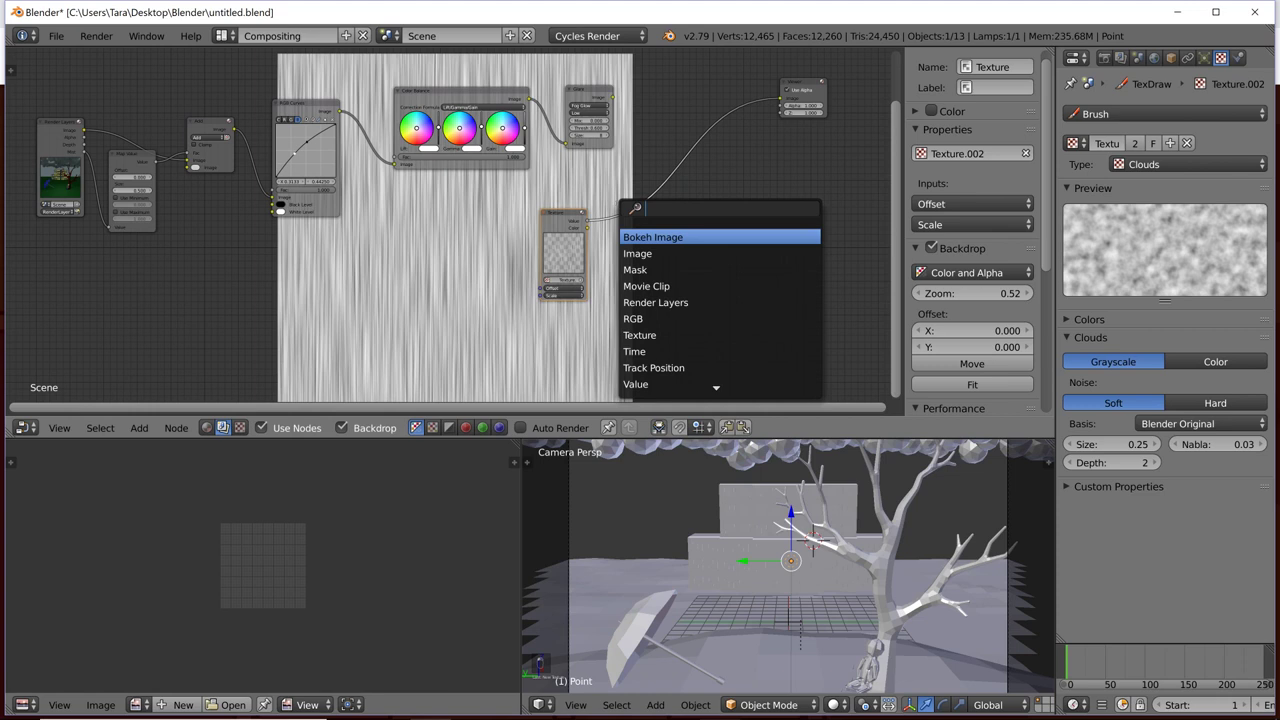
type("rot")
key("BackSpace")
key("BackSpace")
key("BackSpace")
type("color")
key("Down")
key("Down")
key("Return")
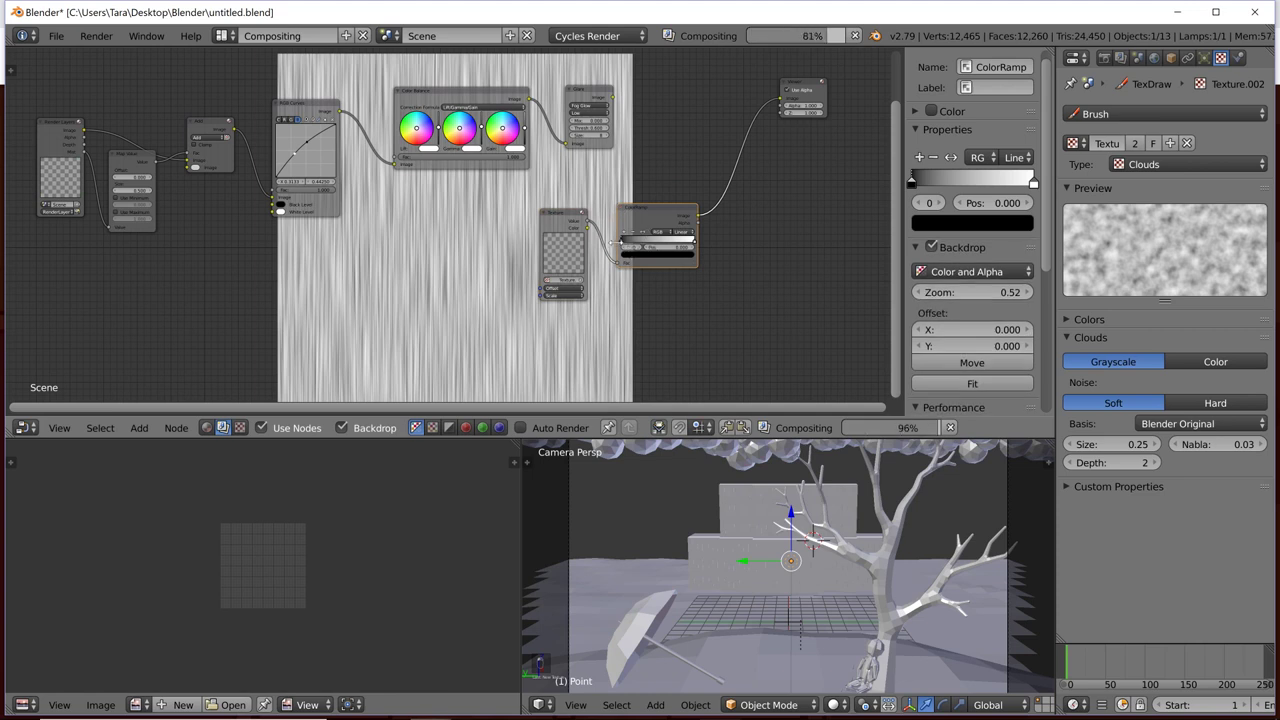
Step: Move the ColorRamp's black stop to 0.620 and shift the Texture node farther away from the ColorRamp
left_click_drag(628, 247, 669, 252)
left_click_drag(564, 218, 492, 216)
left_click(724, 235)
scroll(735, 240, "up", 2)
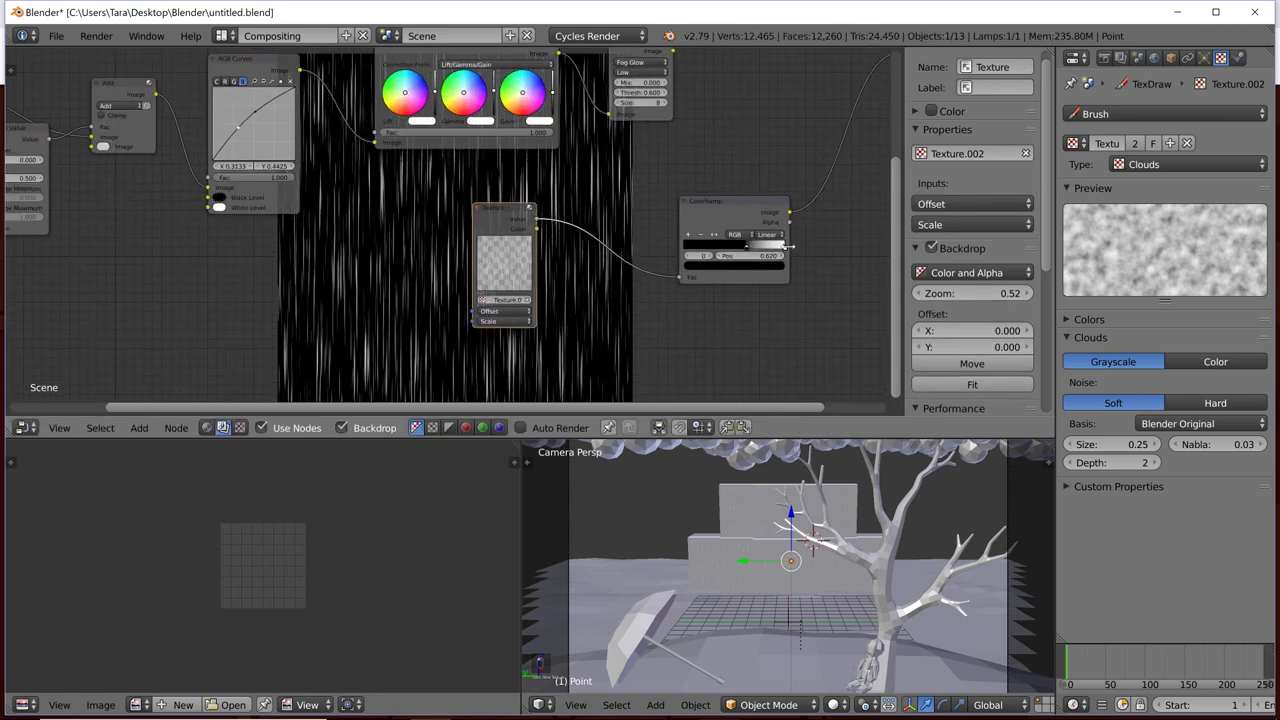
Step: Tighten the ColorRamp by setting its black stop to 0.656 and its white stop to 0.718
left_click_drag(787, 253, 746, 250)
left_click(769, 246)
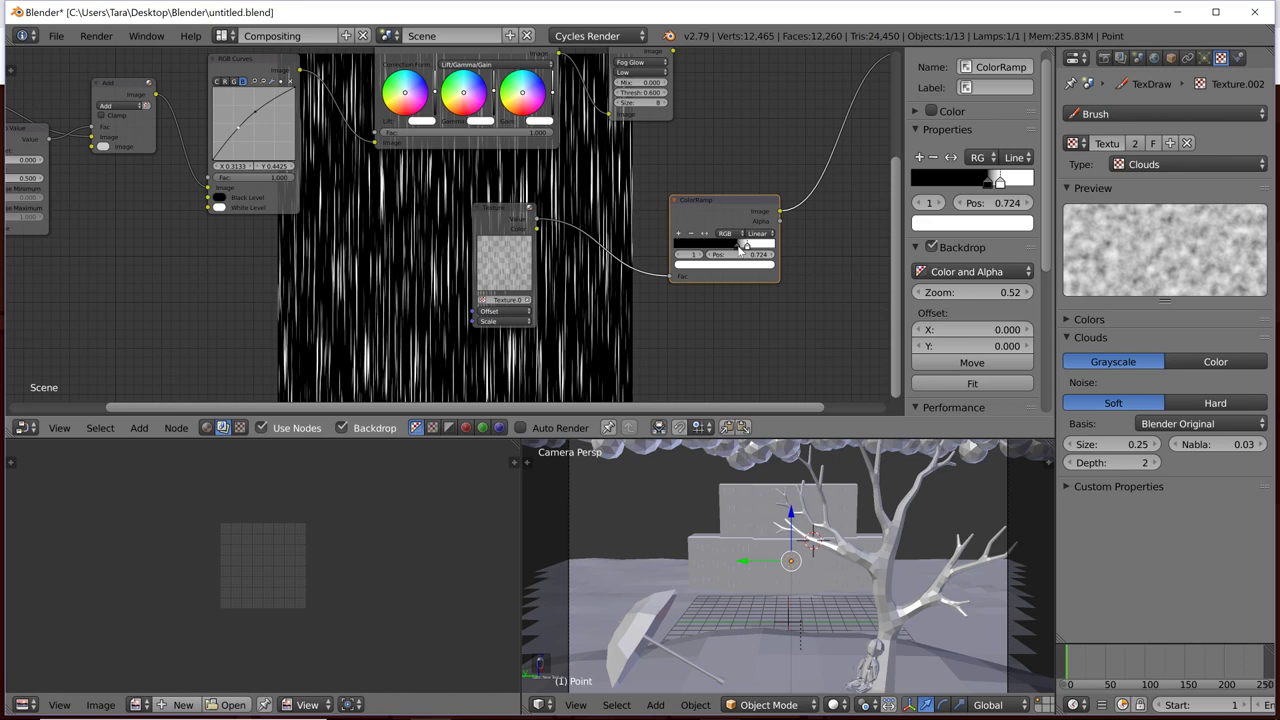
left_click(739, 247)
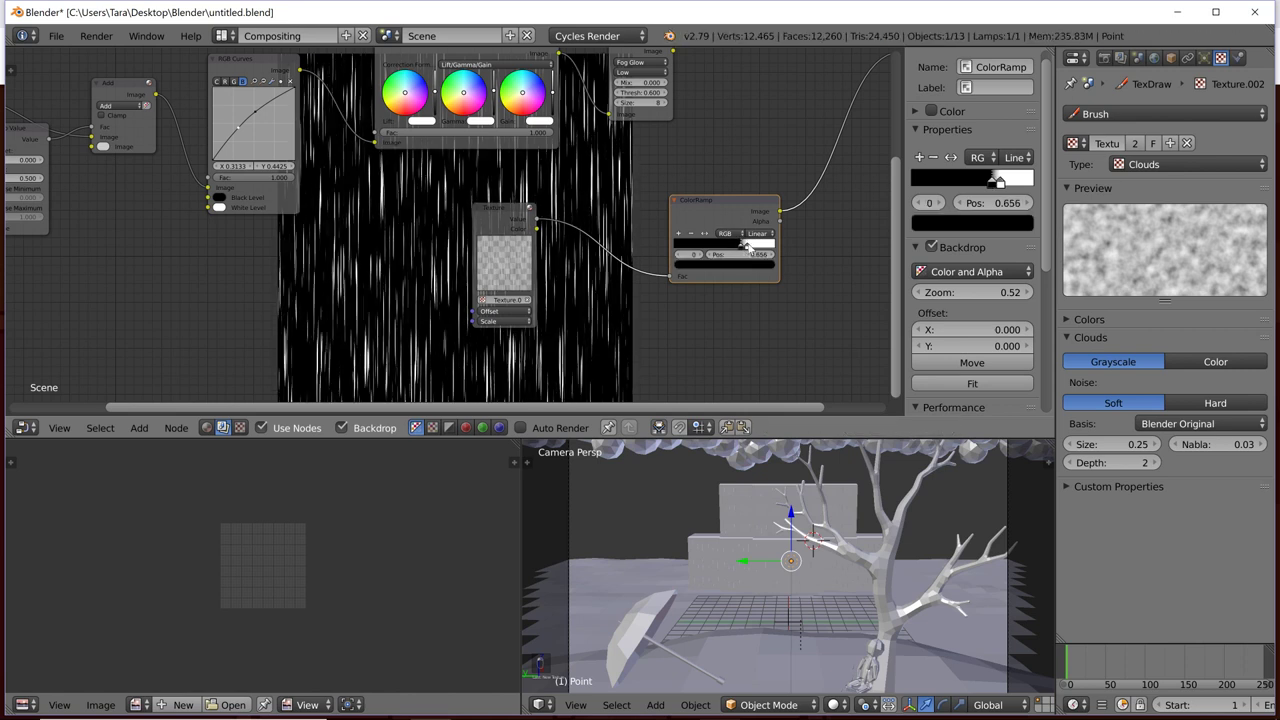
left_click(745, 245)
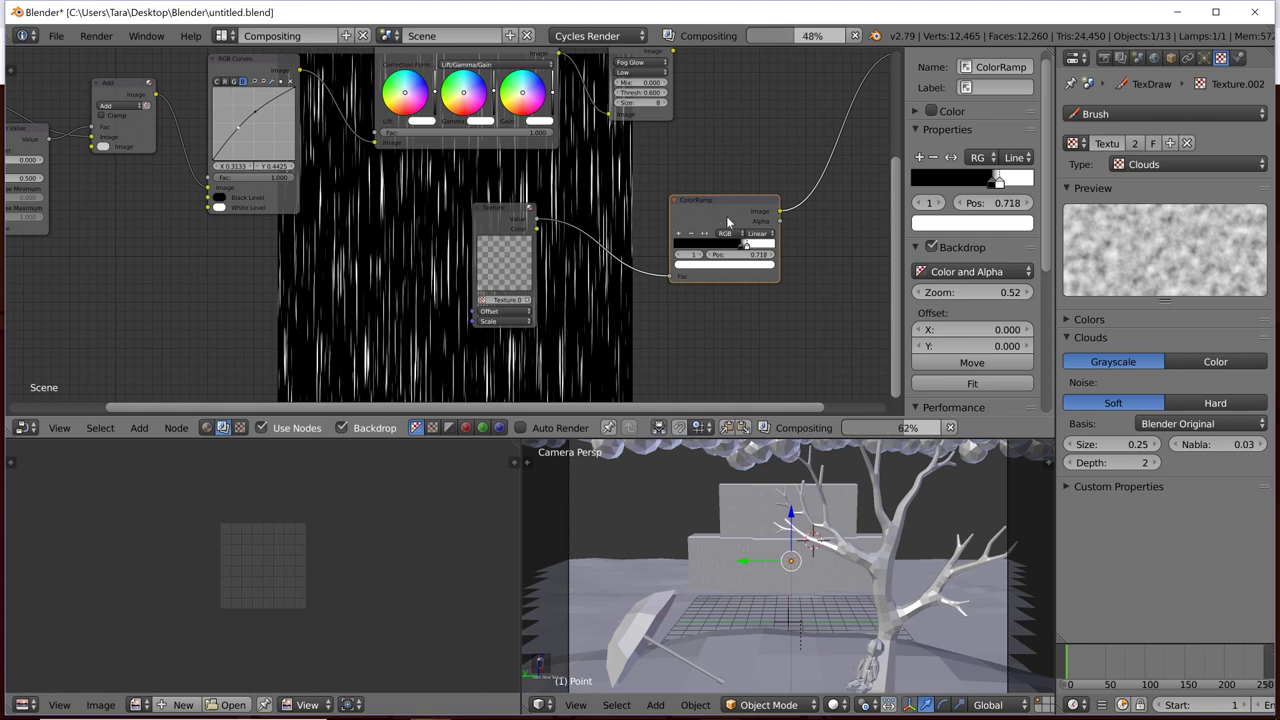
Step: Space out the Texture and ColorRamp nodes and insert a Rotate node between them
left_click_drag(726, 218, 711, 224)
left_click_drag(489, 218, 436, 236)
scroll(640, 215, "down", 3)
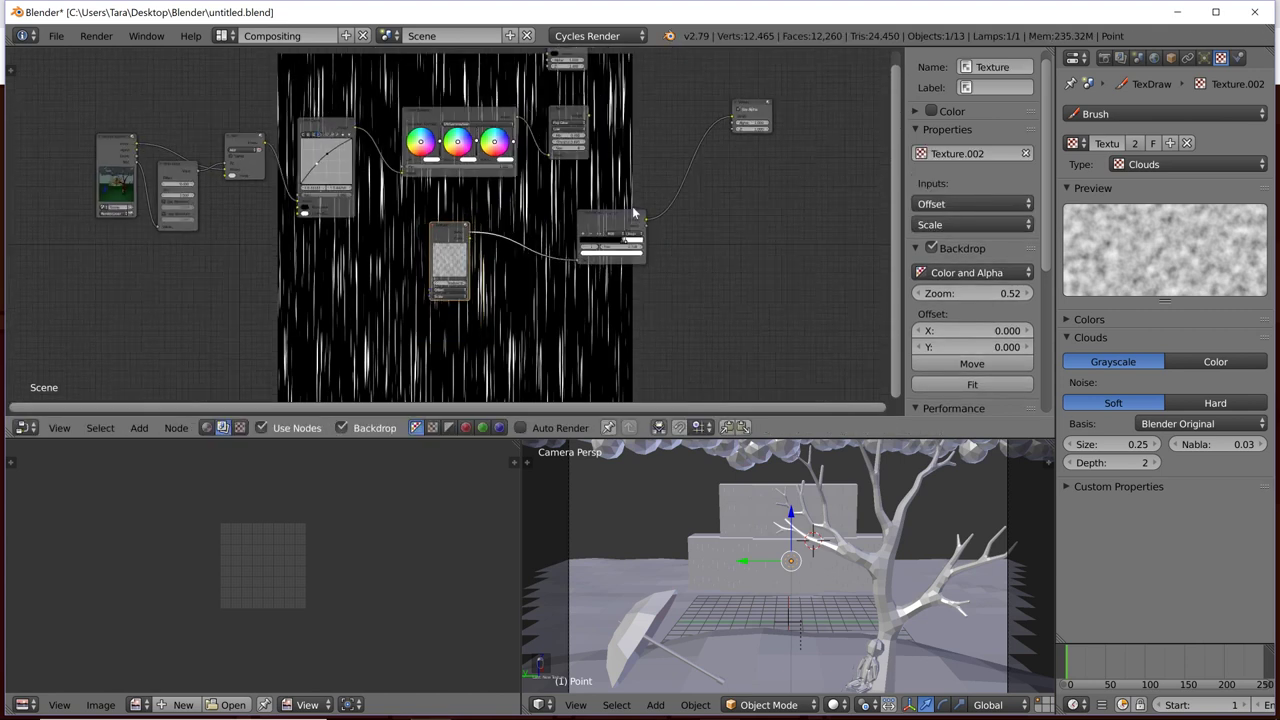
key("shift+a")
left_click(481, 155)
type("rota")
key("Return")
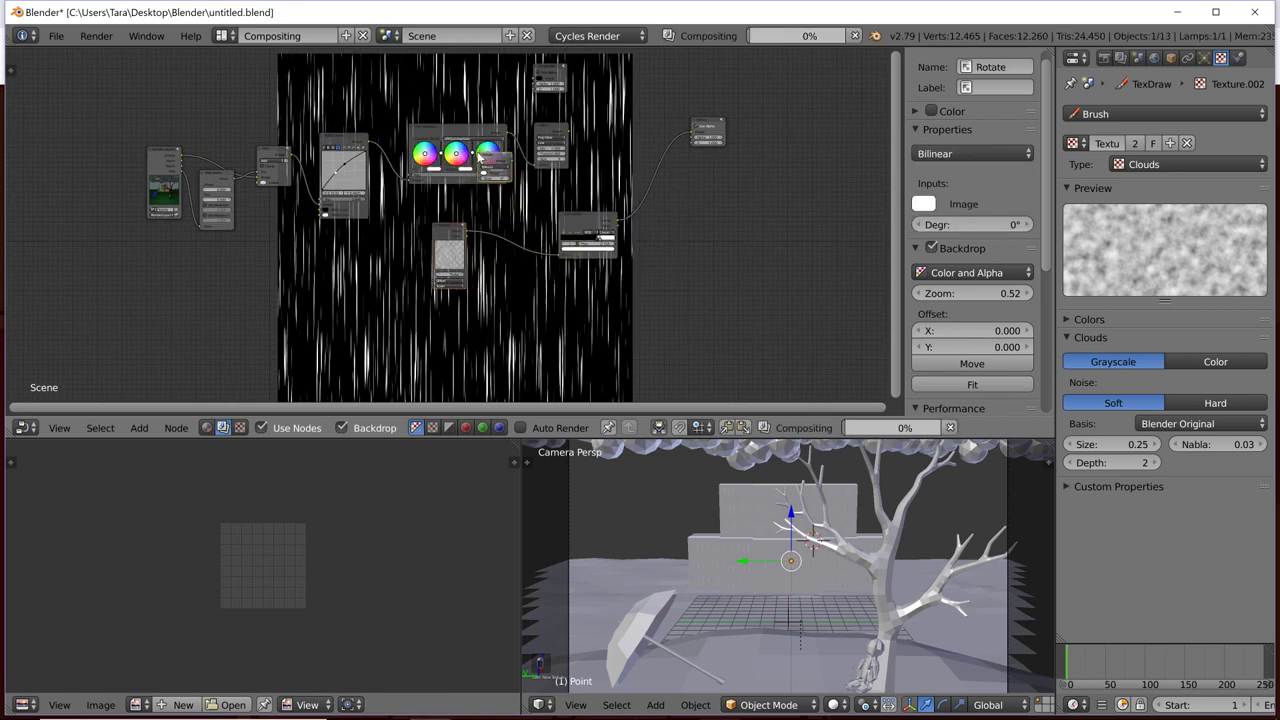
left_click(493, 235)
Step: Try a Rotate node angle of -30° and settle on -20° to slant the rain streaks
scroll(493, 235, "up", 1)
scroll(493, 235, "up", 1)
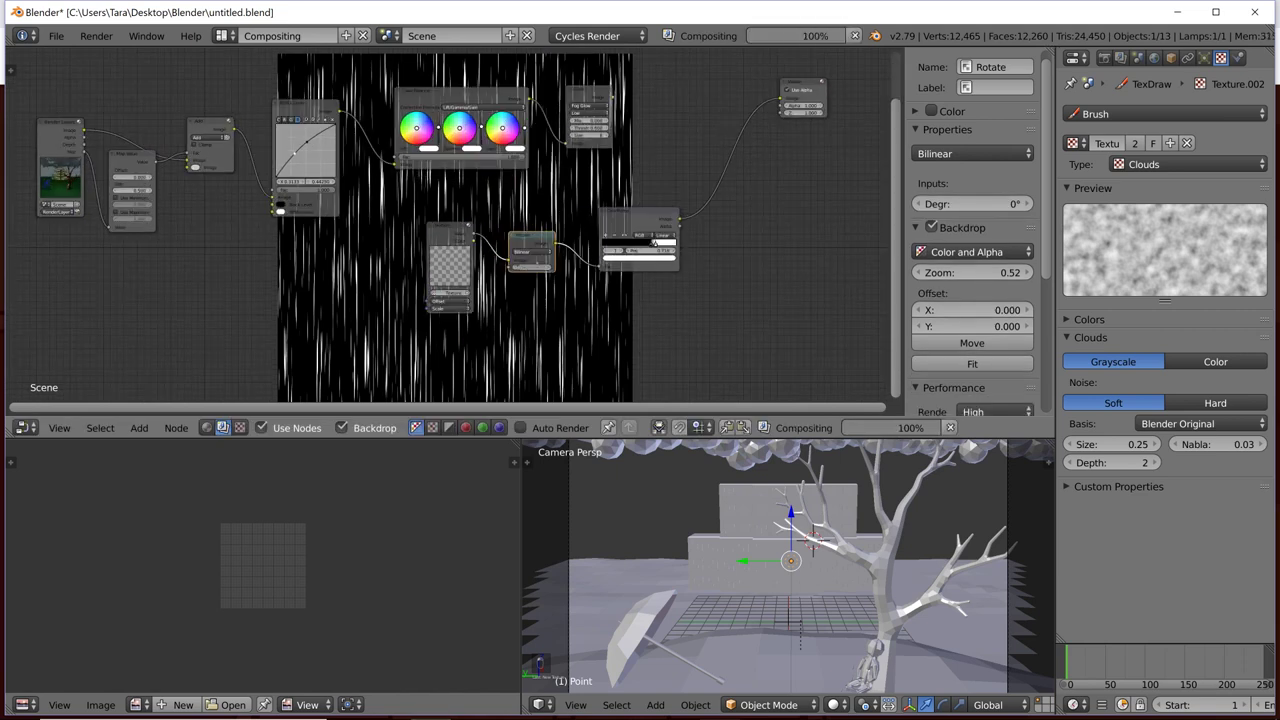
key("Return")
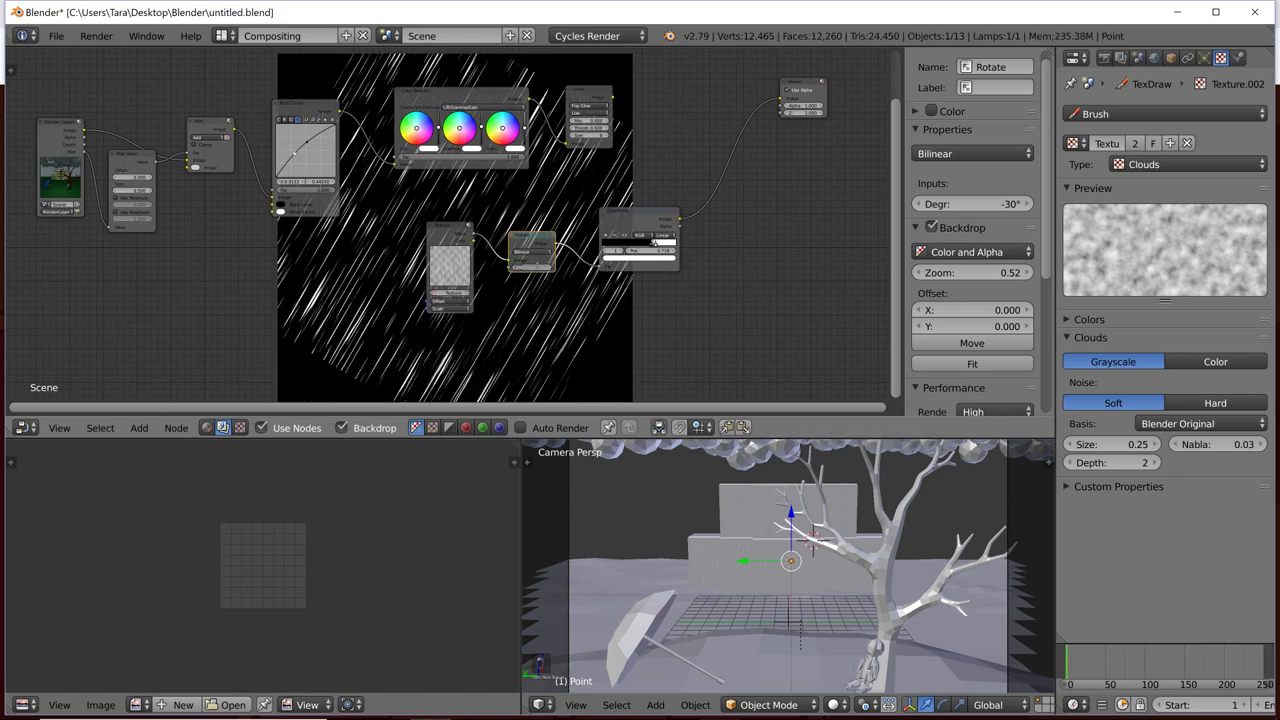
key("Return")
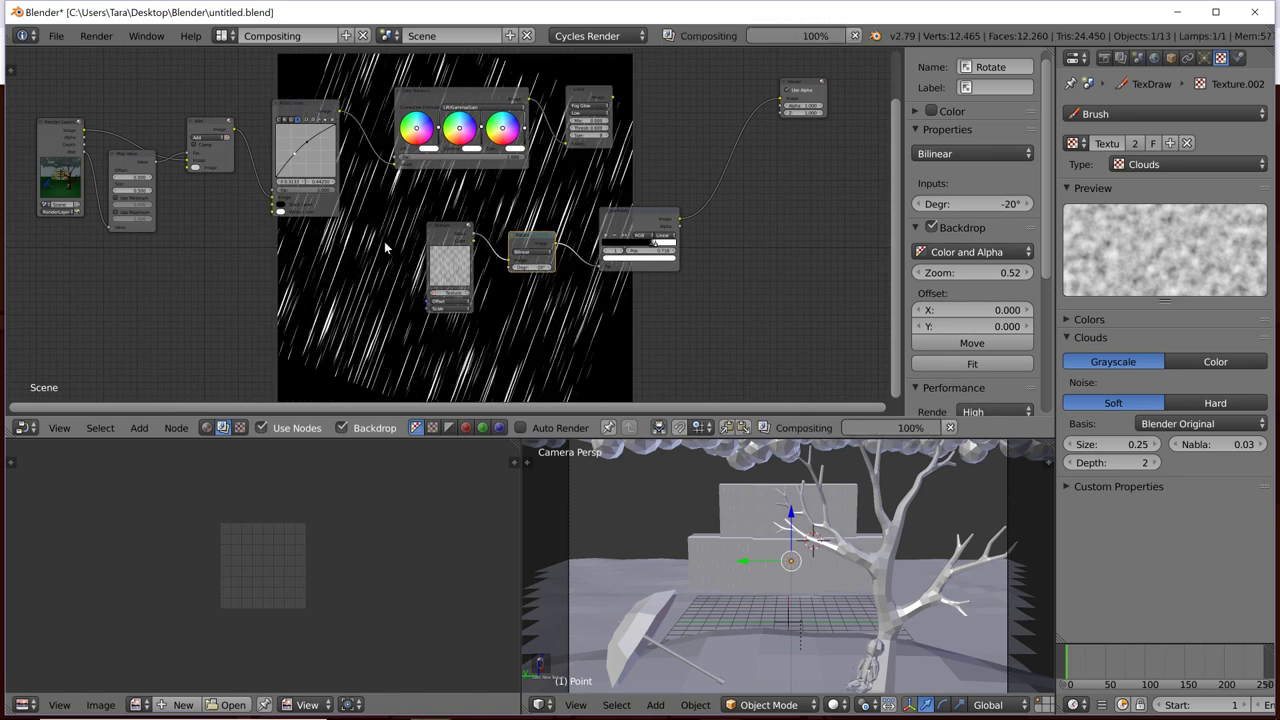
Step: Move the Rotate and Texture nodes away from the ColorRamp and insert a Scale node between Rotate and ColorRamp
key("g")
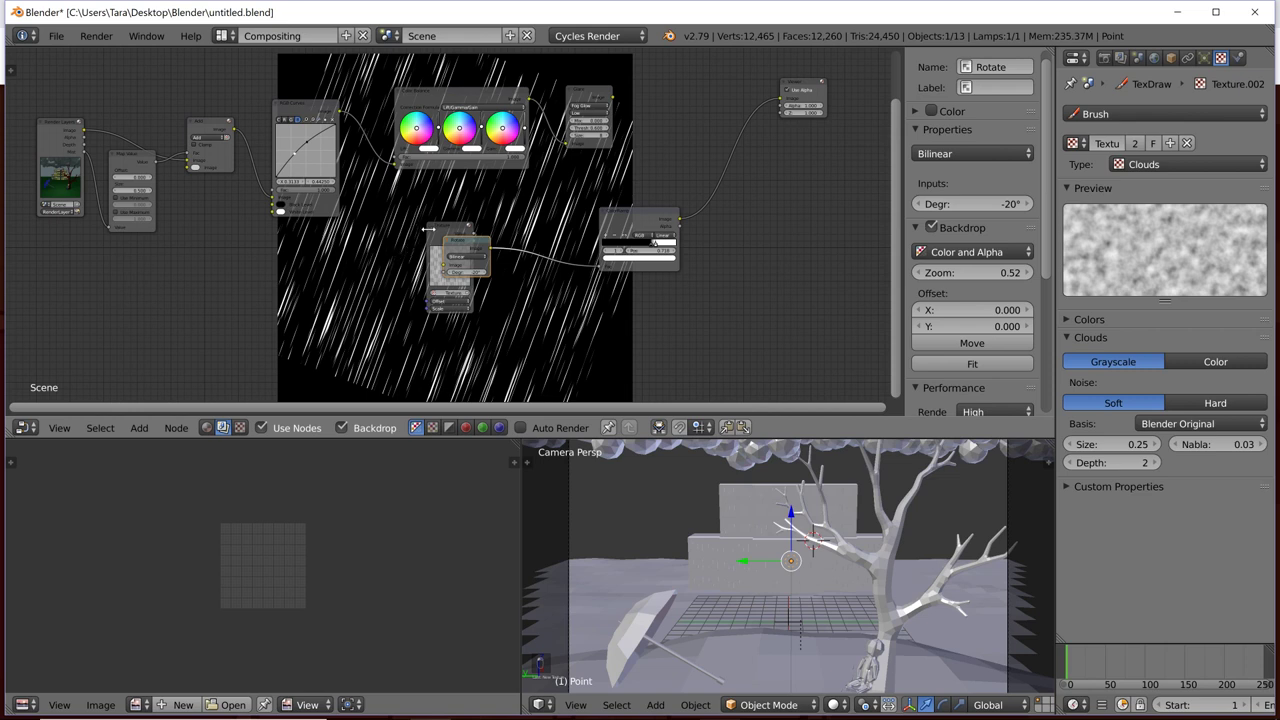
left_click_drag(433, 229, 270, 243)
key("shift+a")
left_click(527, 227)
type("scal")
key("Return")
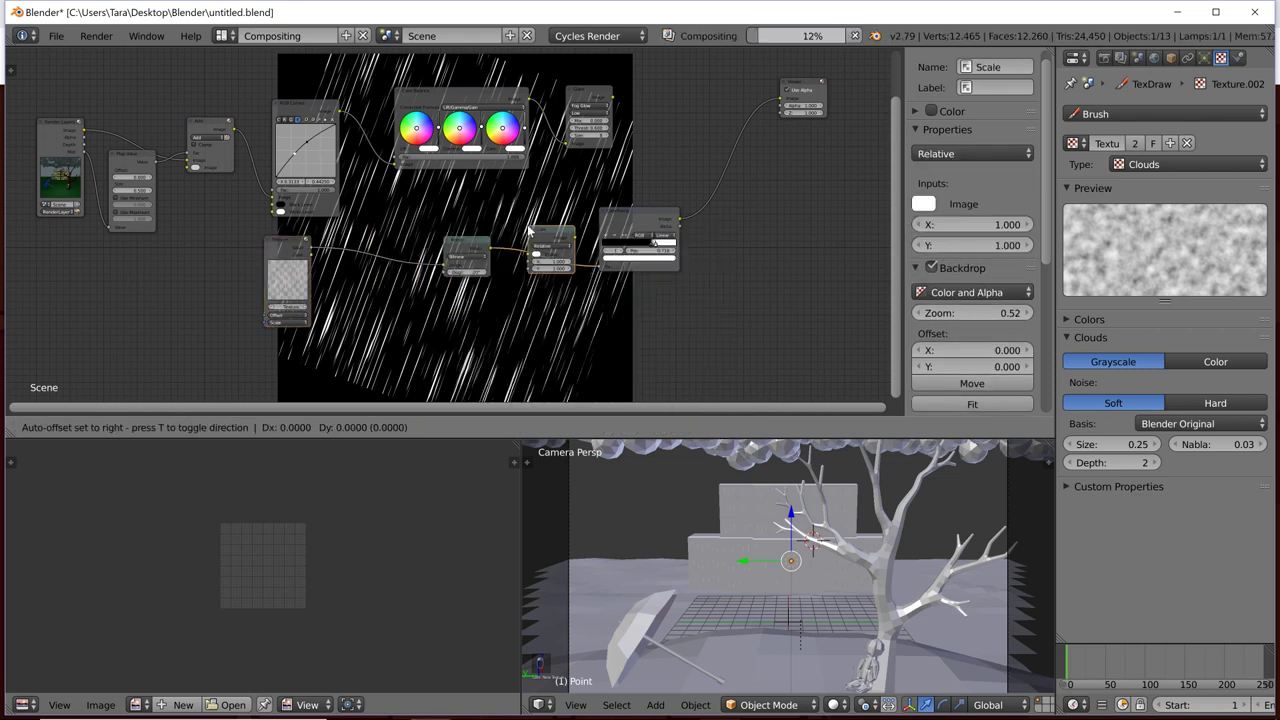
left_click(568, 256)
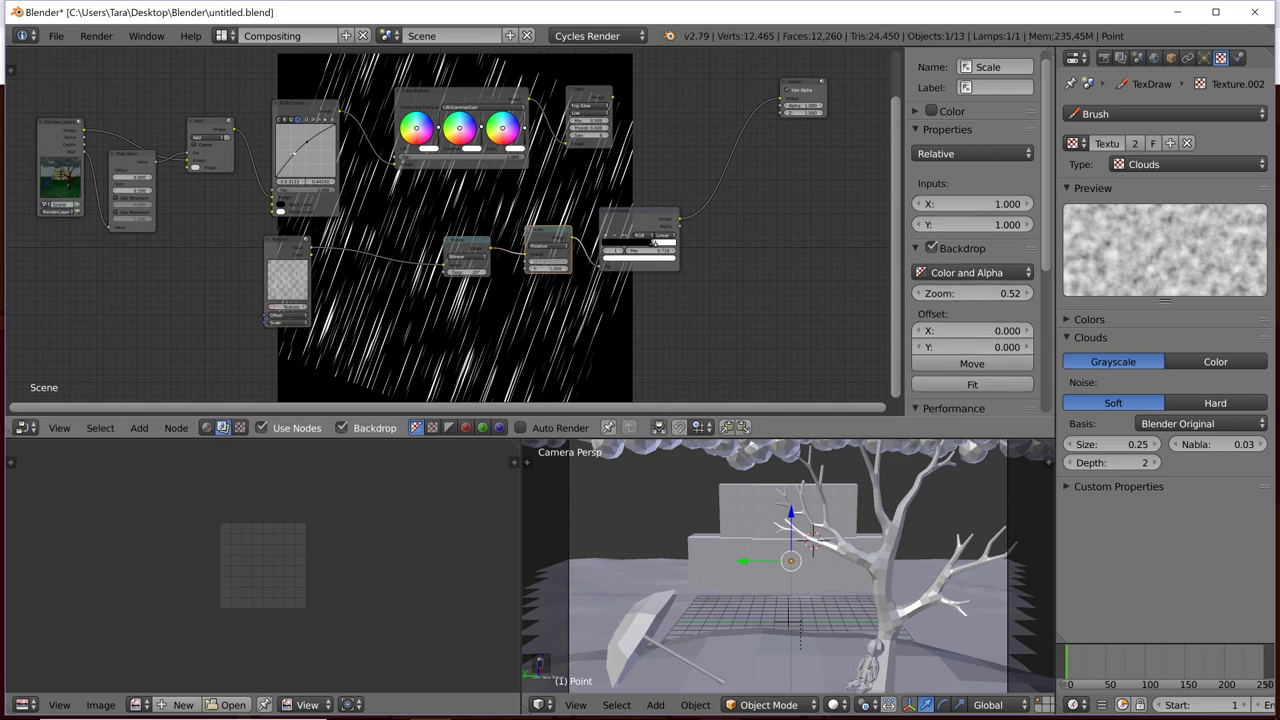
Step: Set the Scale node's X and Y to 1.200, and increase both to 1.300
key("Return")
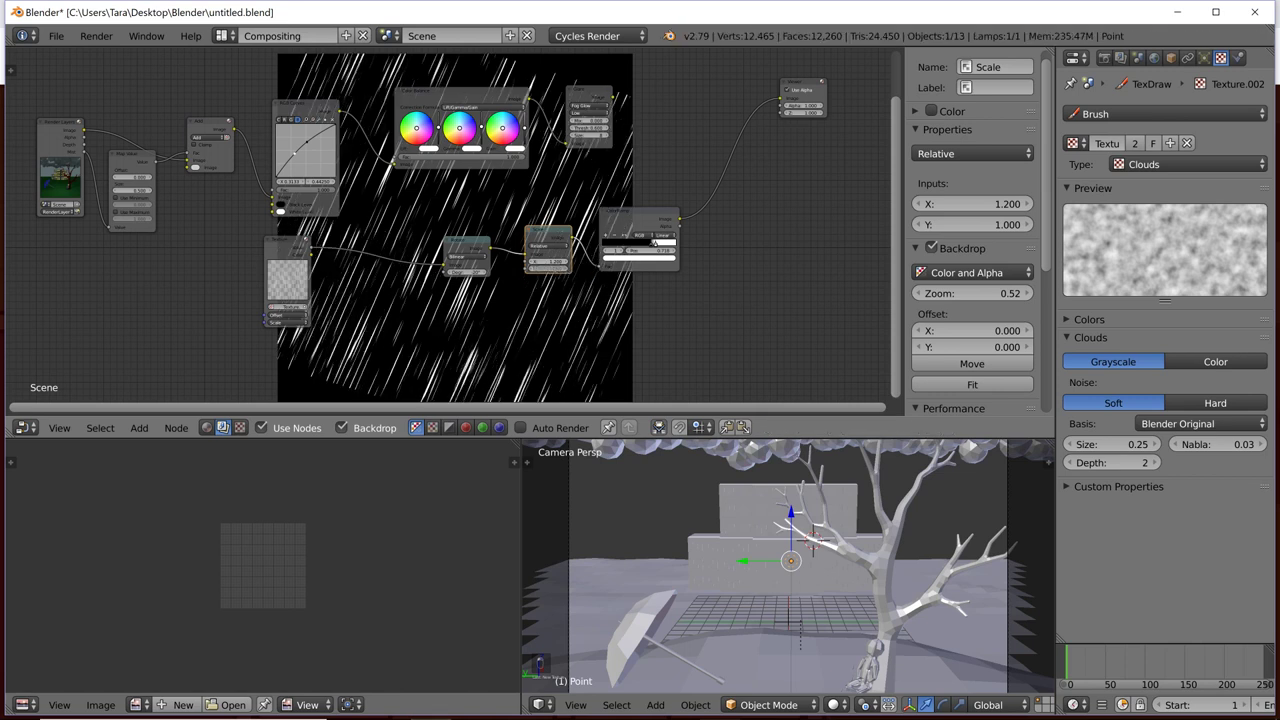
key("Return")
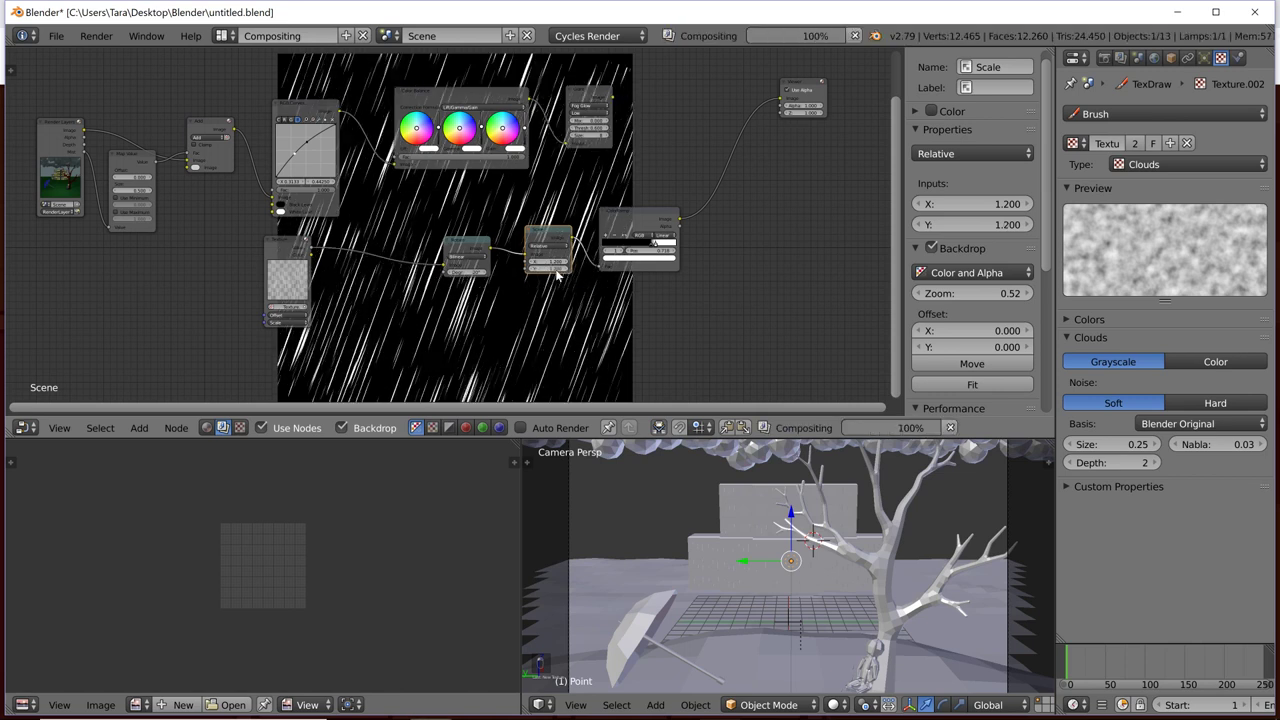
scroll(484, 263, "up", 1)
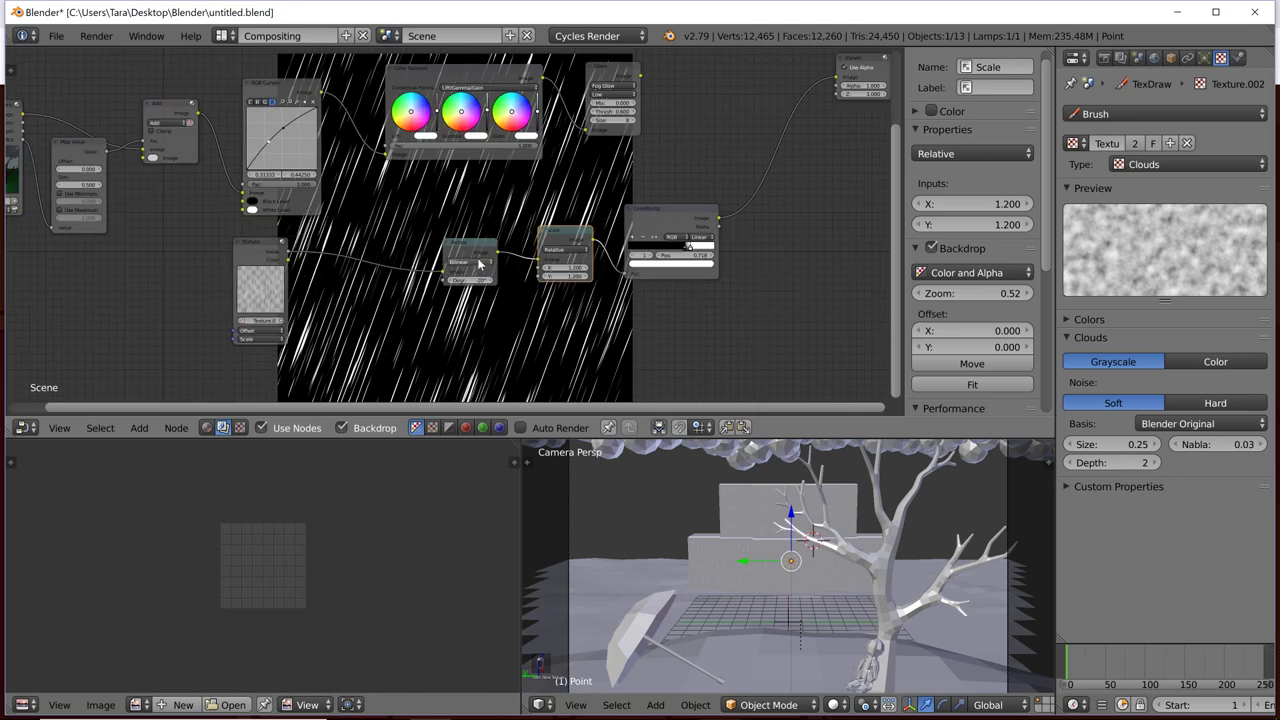
left_click(585, 268)
left_click(567, 268)
type("1.5")
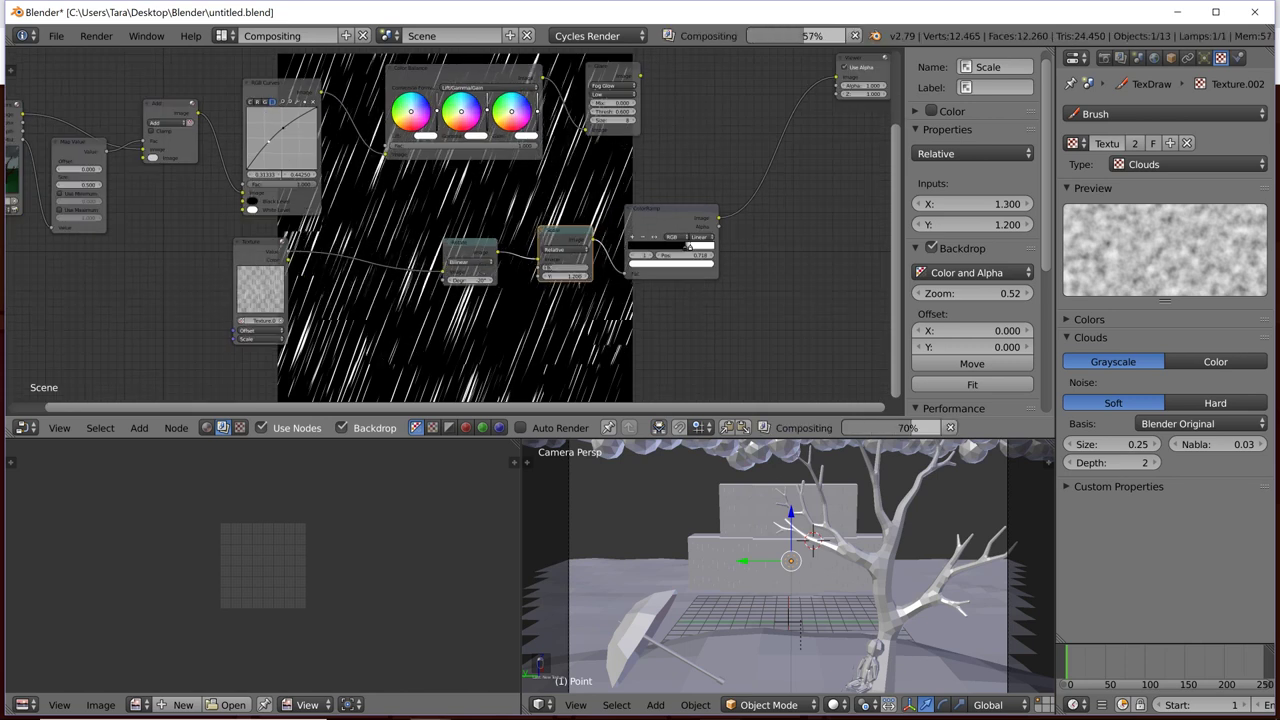
left_click(591, 288)
left_click(586, 278)
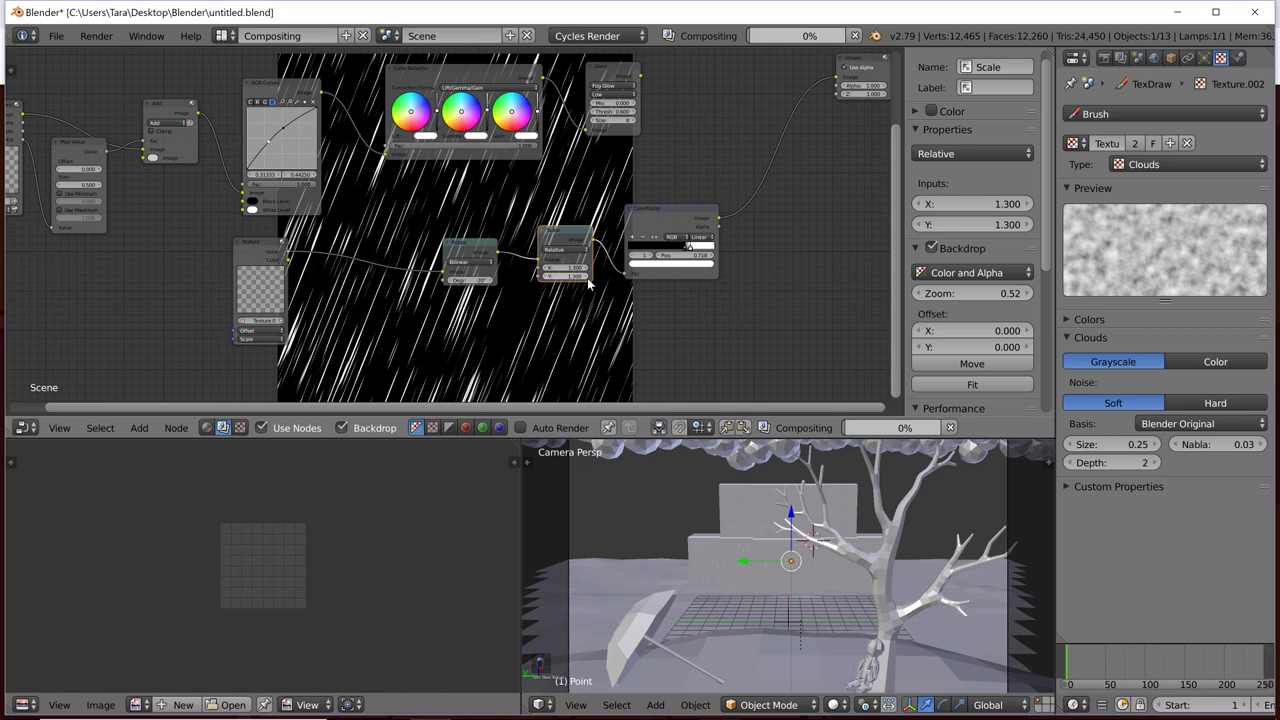
scroll(654, 303, "down", 2)
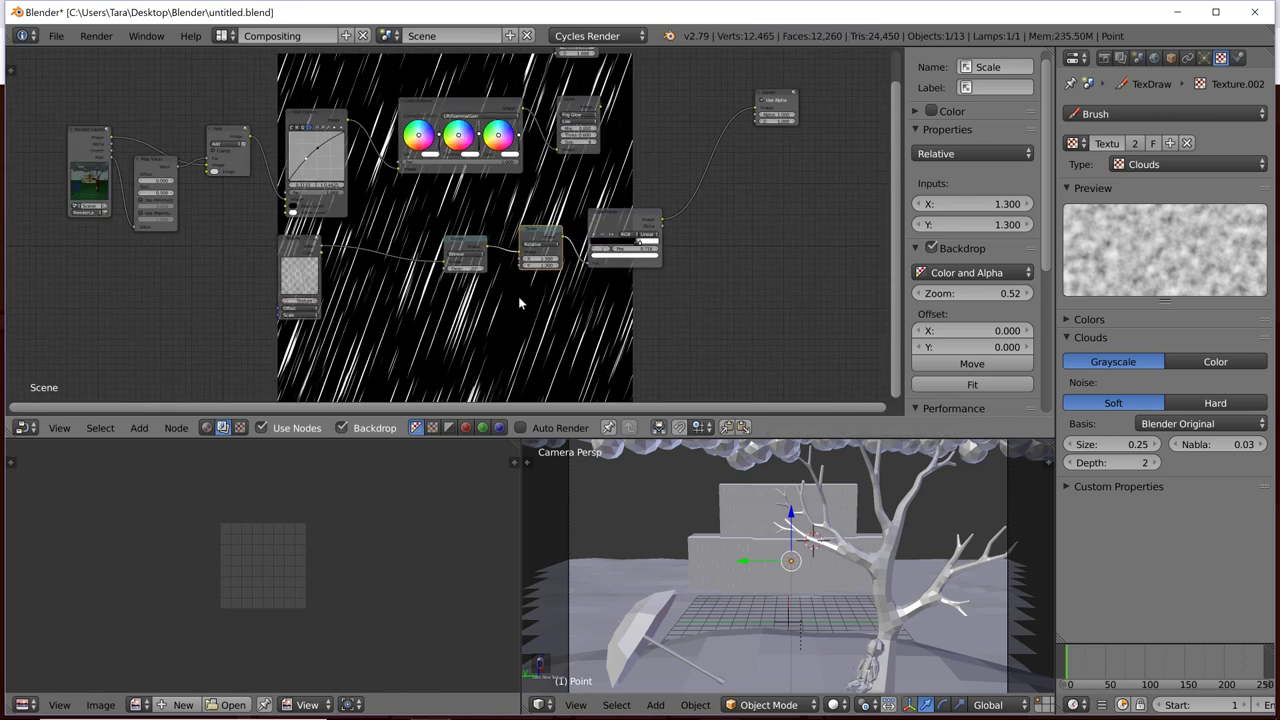
scroll(518, 296, "up", 1)
scroll(530, 300, "up", 1)
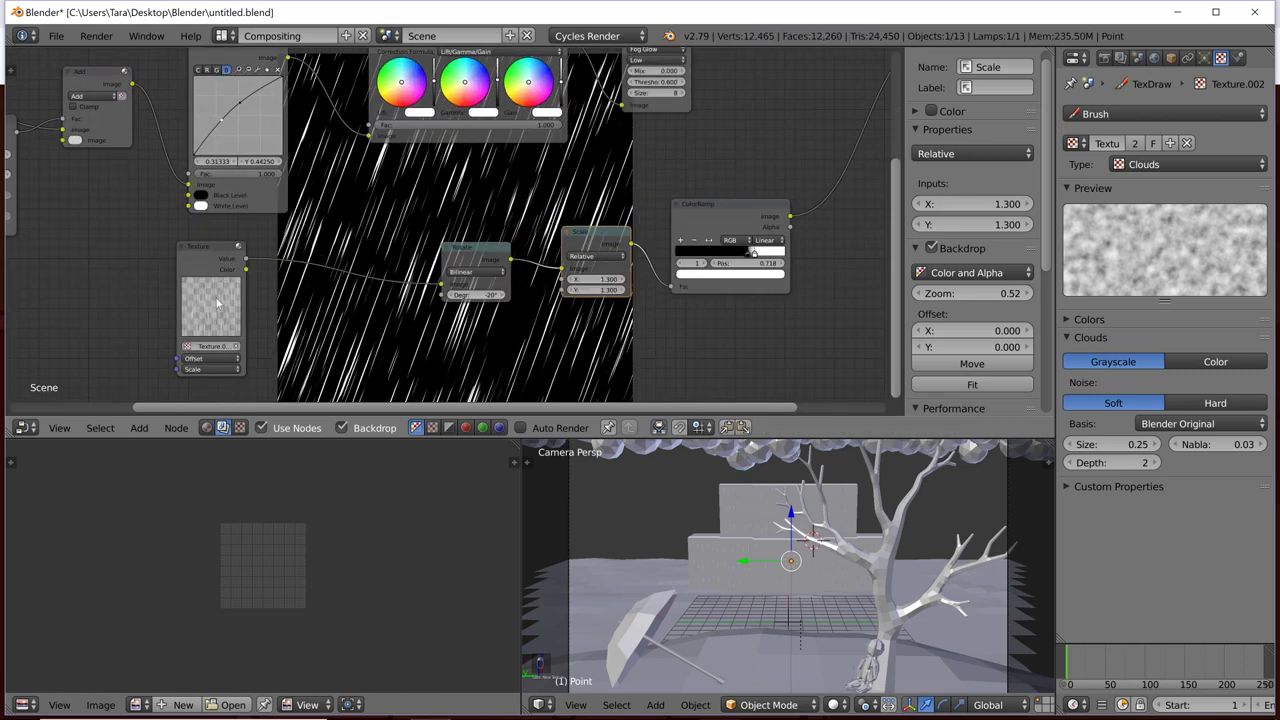
Step: Shift the ColorRamp's black stop to position 0.684 to refine the rain streaks
middle_click_drag(562, 341, 370, 348)
scroll(575, 298, "up", 1)
scroll(575, 302, "up", 1)
left_click(595, 272)
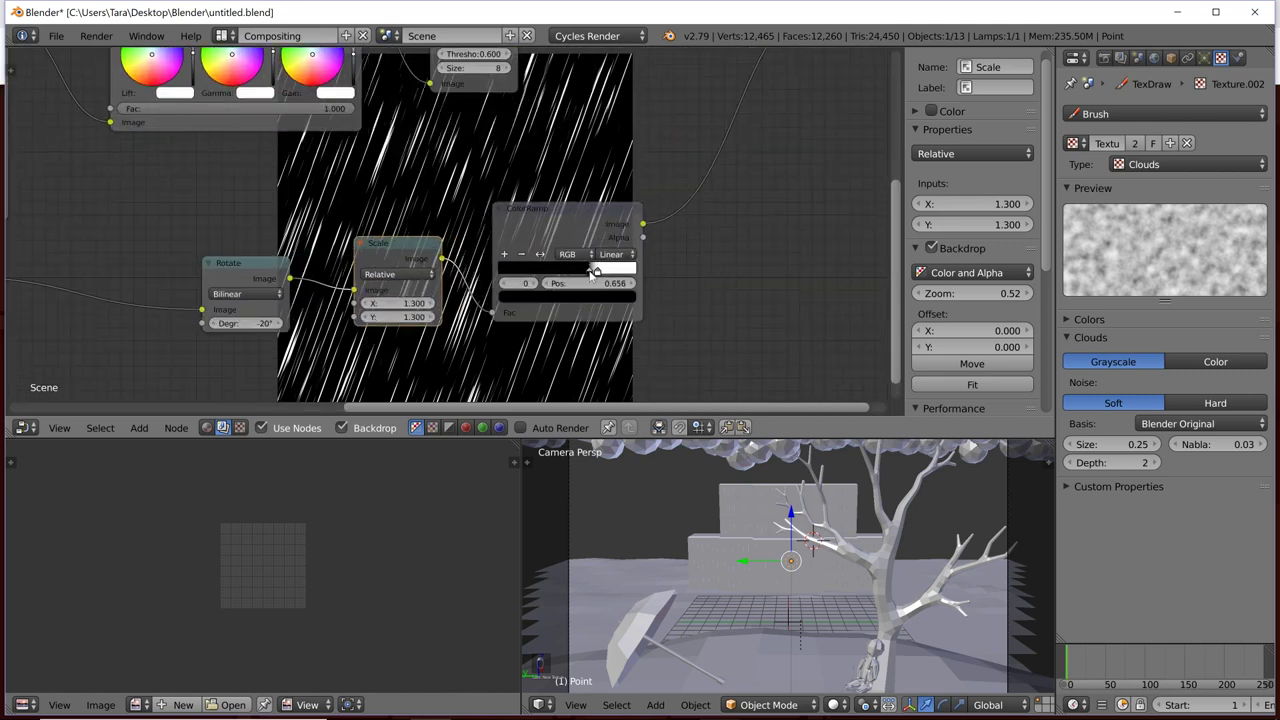
left_click_drag(595, 272, 596, 273)
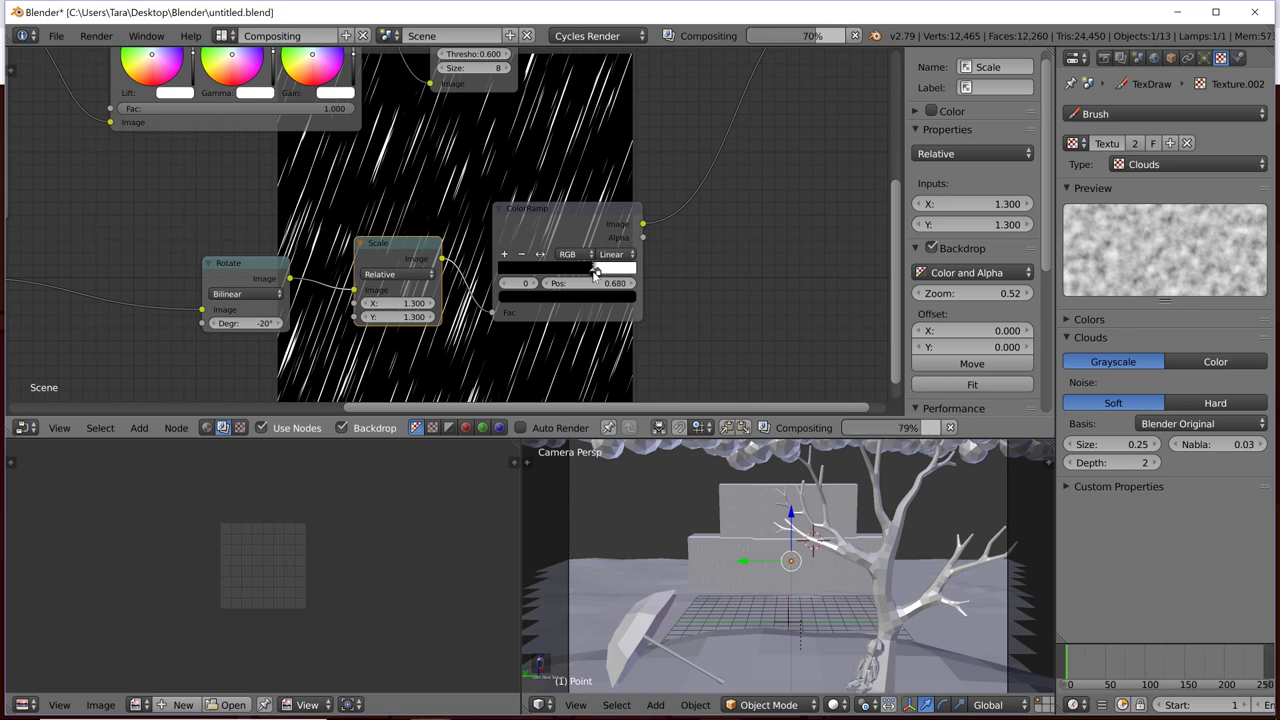
Step: Add a Mix node and insert it between the ColorRamp and the Viewer
scroll(595, 272, "down", 1)
key("shift+a")
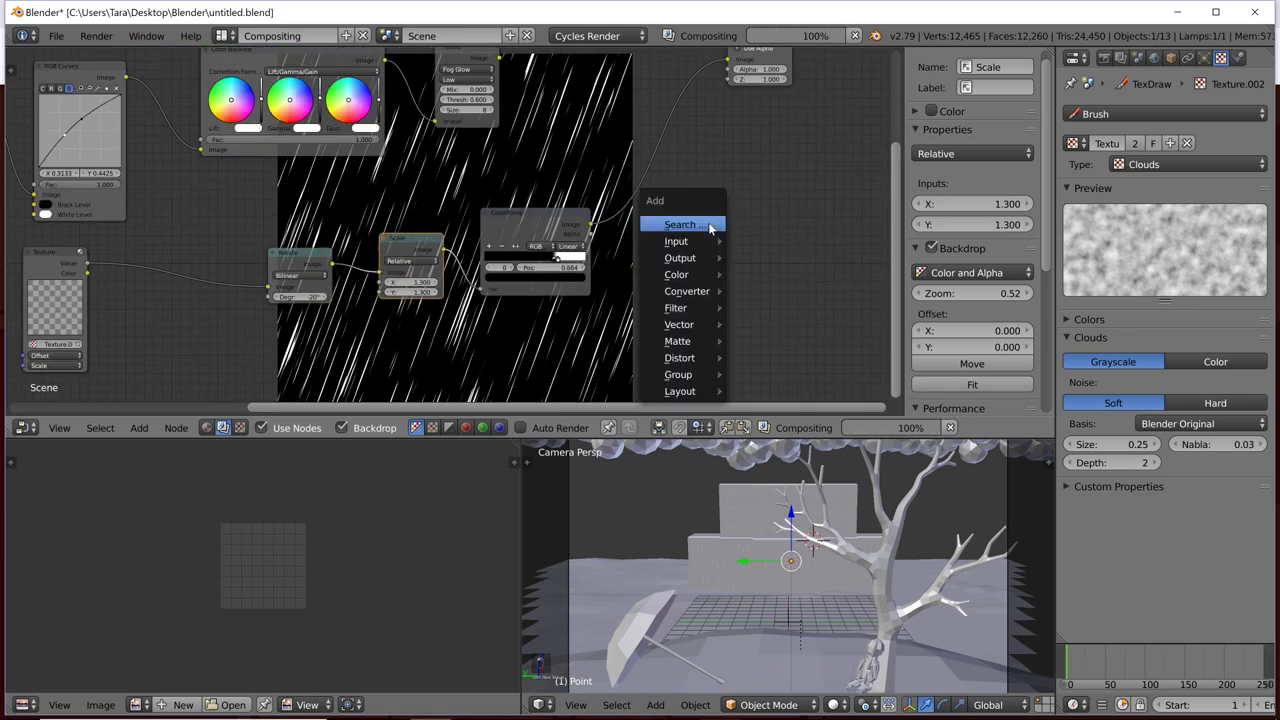
left_click(680, 225)
type("mu")
key("BackSpace")
key("BackSpace")
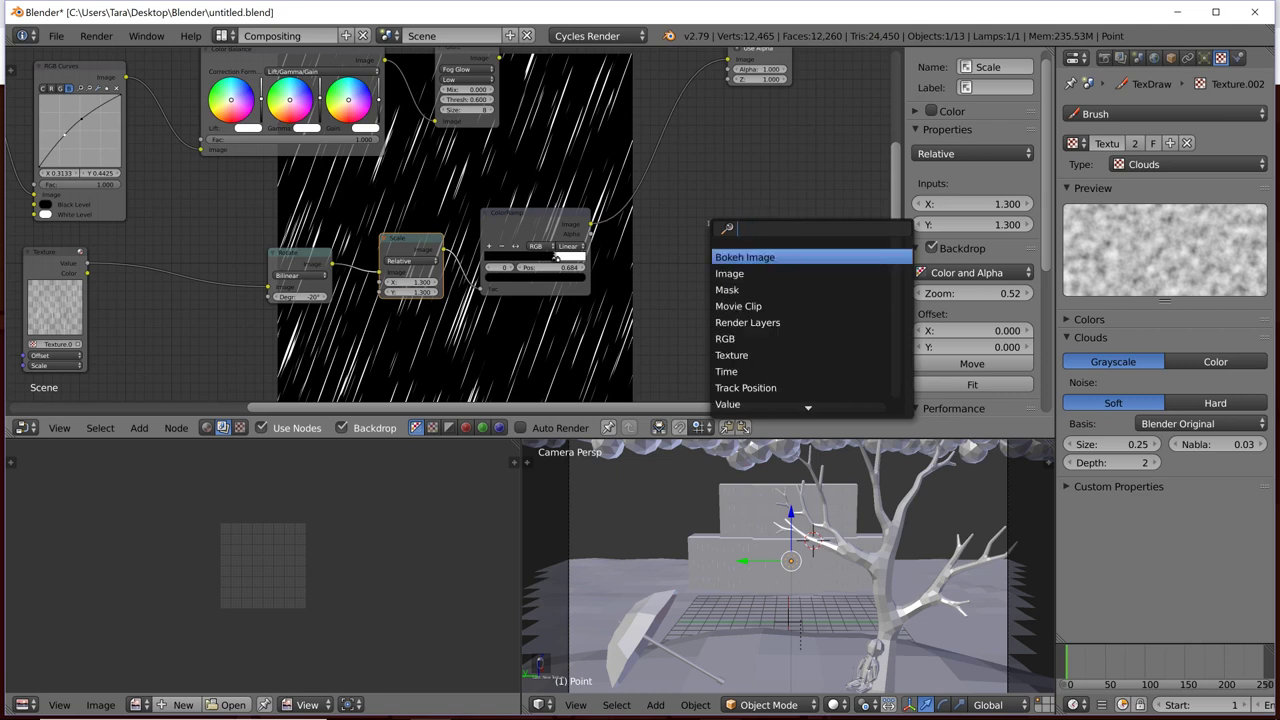
type("mix")
key("Return")
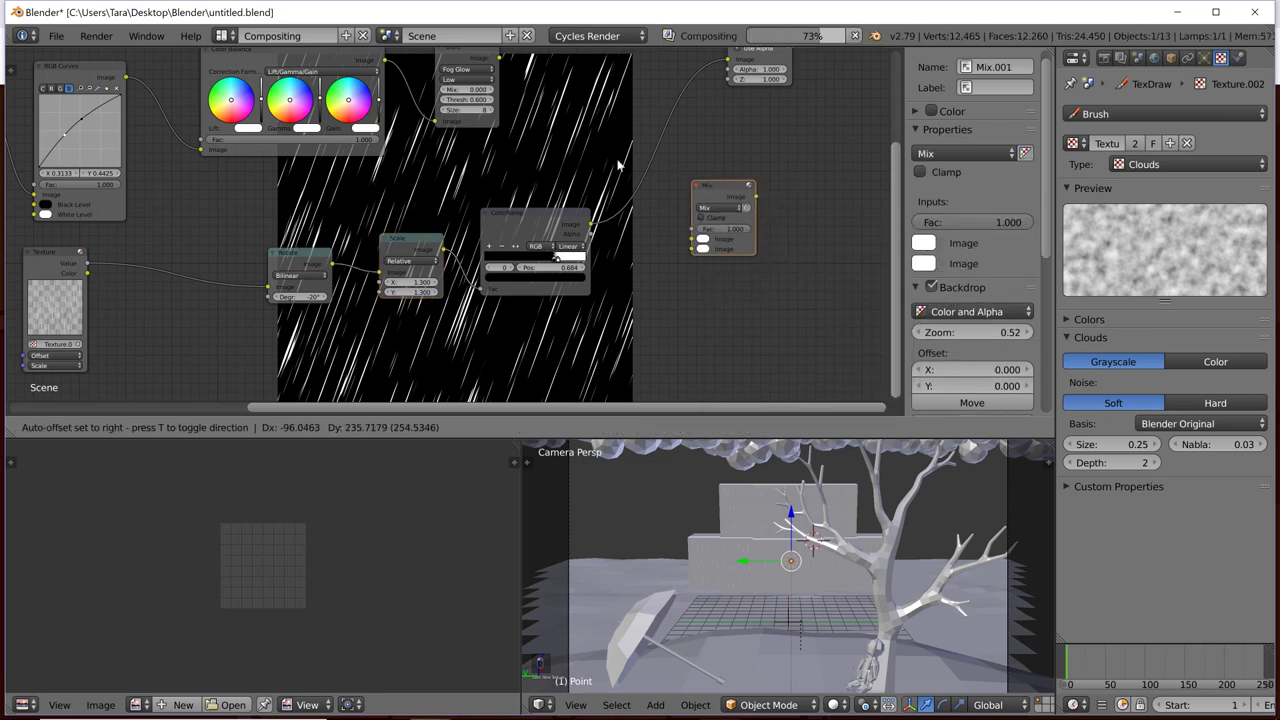
left_click(660, 243)
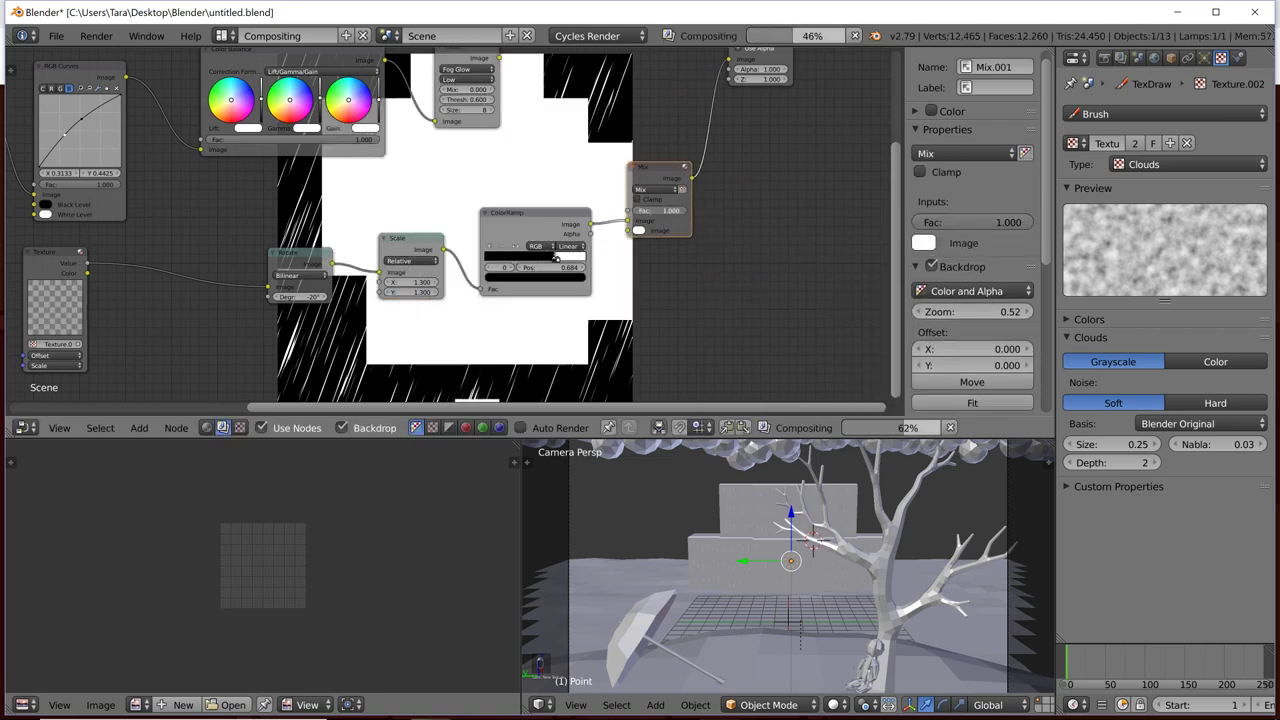
Step: Set the new Mix node's blend type to Multiply and tint its second image color light blue
left_click(649, 191)
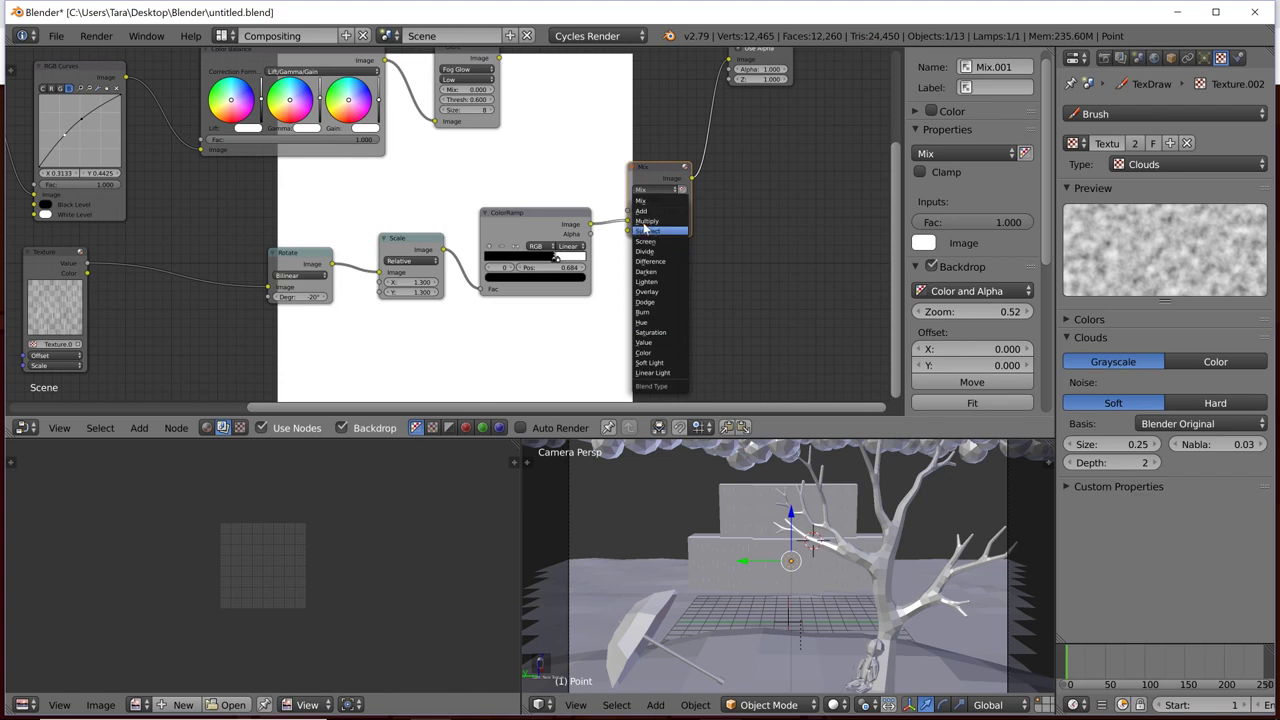
left_click(644, 221)
left_click(640, 231)
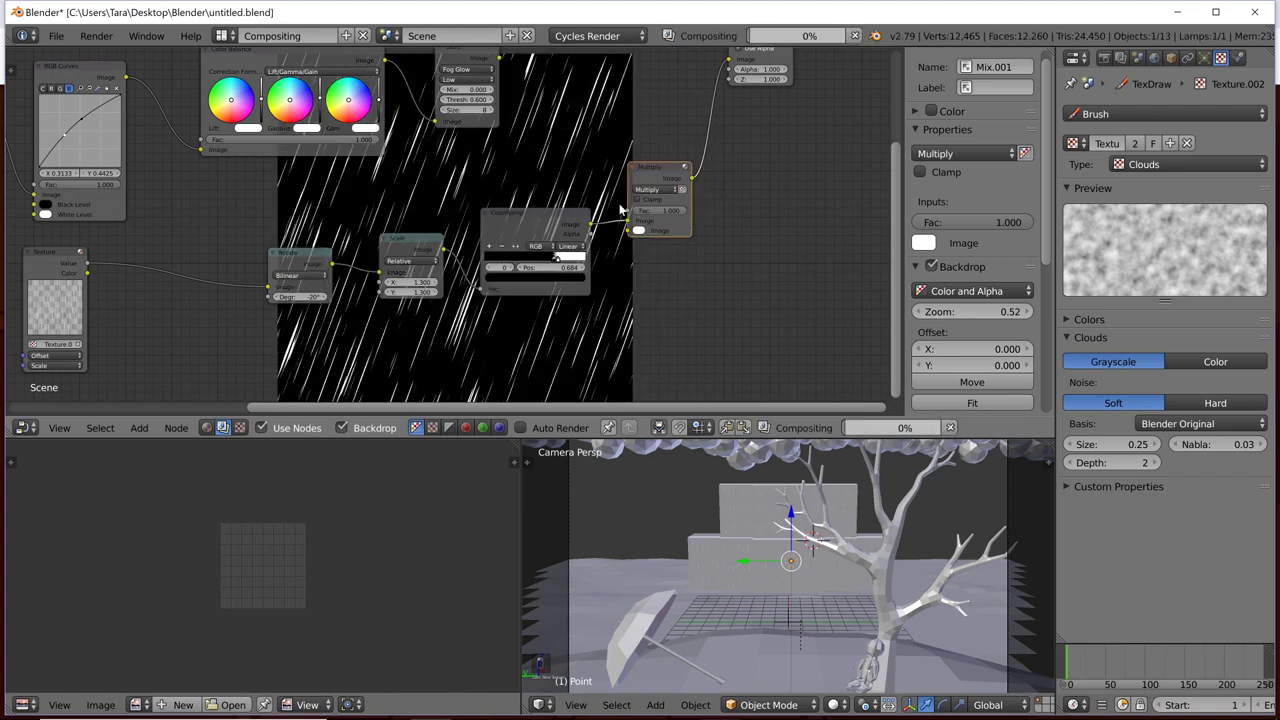
left_click(640, 231)
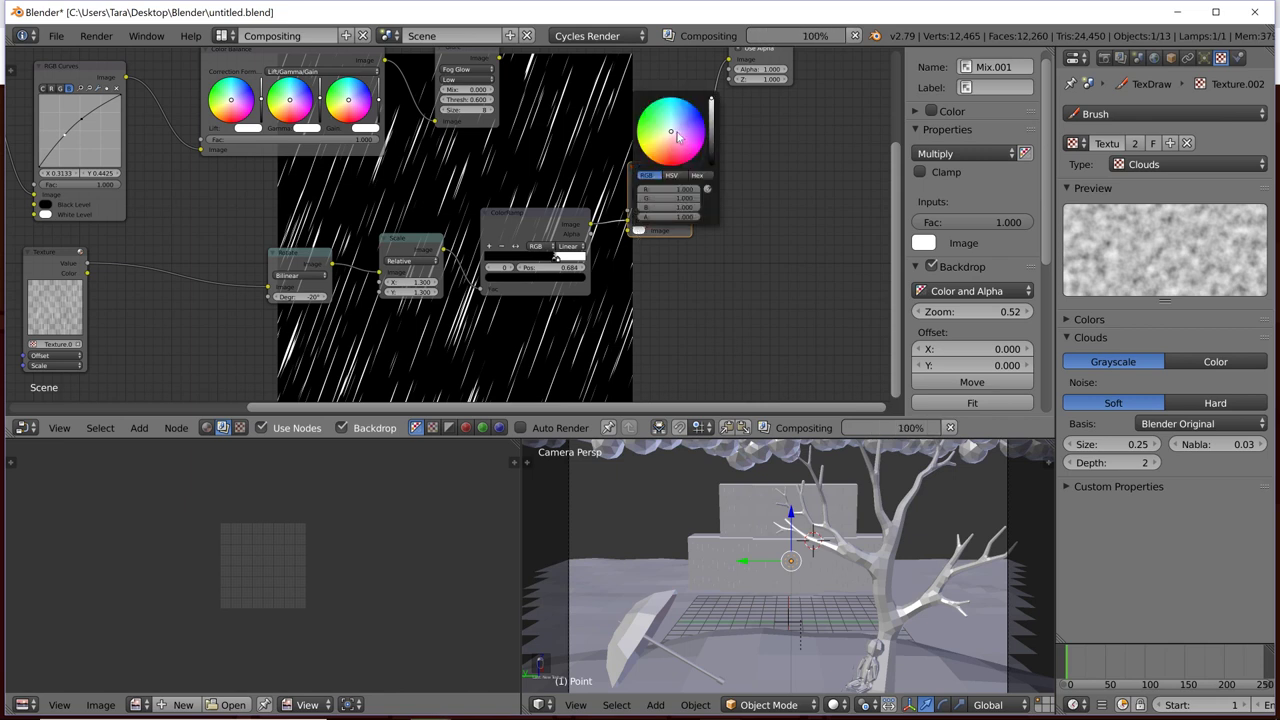
mouse_move(677, 137)
left_mouse_down()
mouse_move(661, 156)
mouse_move(682, 131)
mouse_move(670, 121)
left_mouse_up()
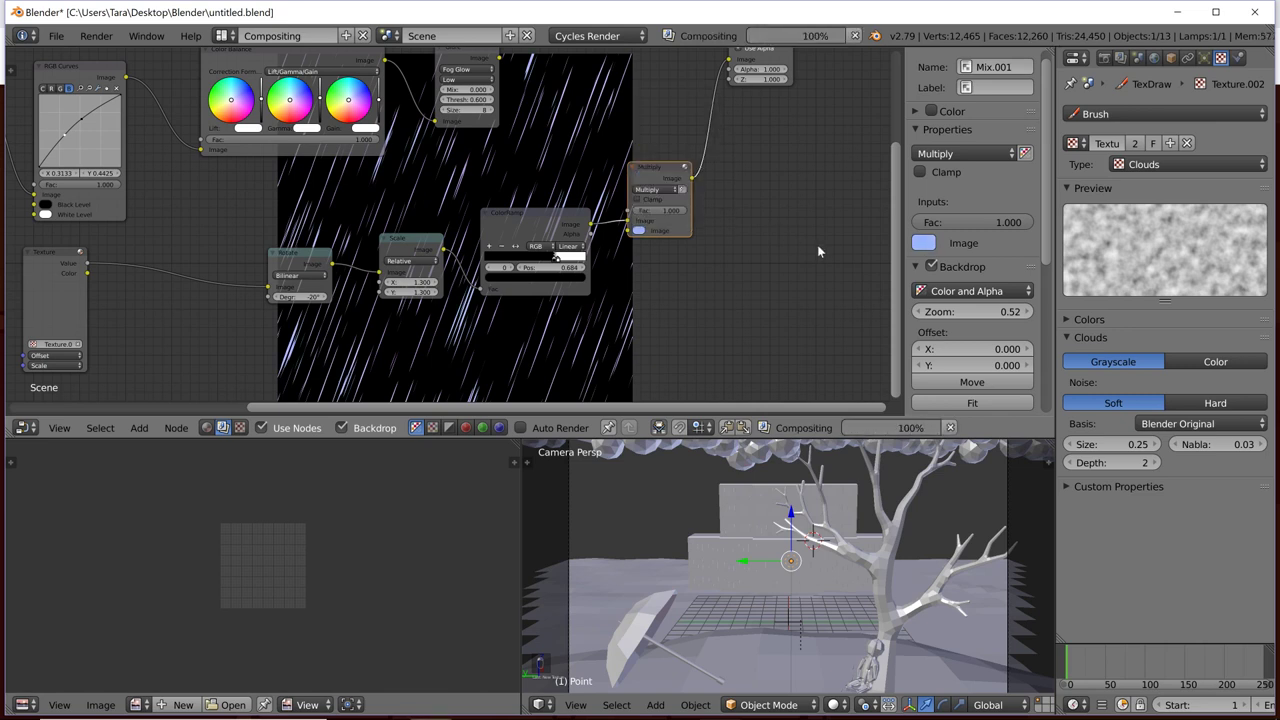
Step: Move the Viewer node farther from the Multiply node and insert another Mix node between them
scroll(817, 246, "down", 2)
middle_click_drag(696, 183, 634, 264)
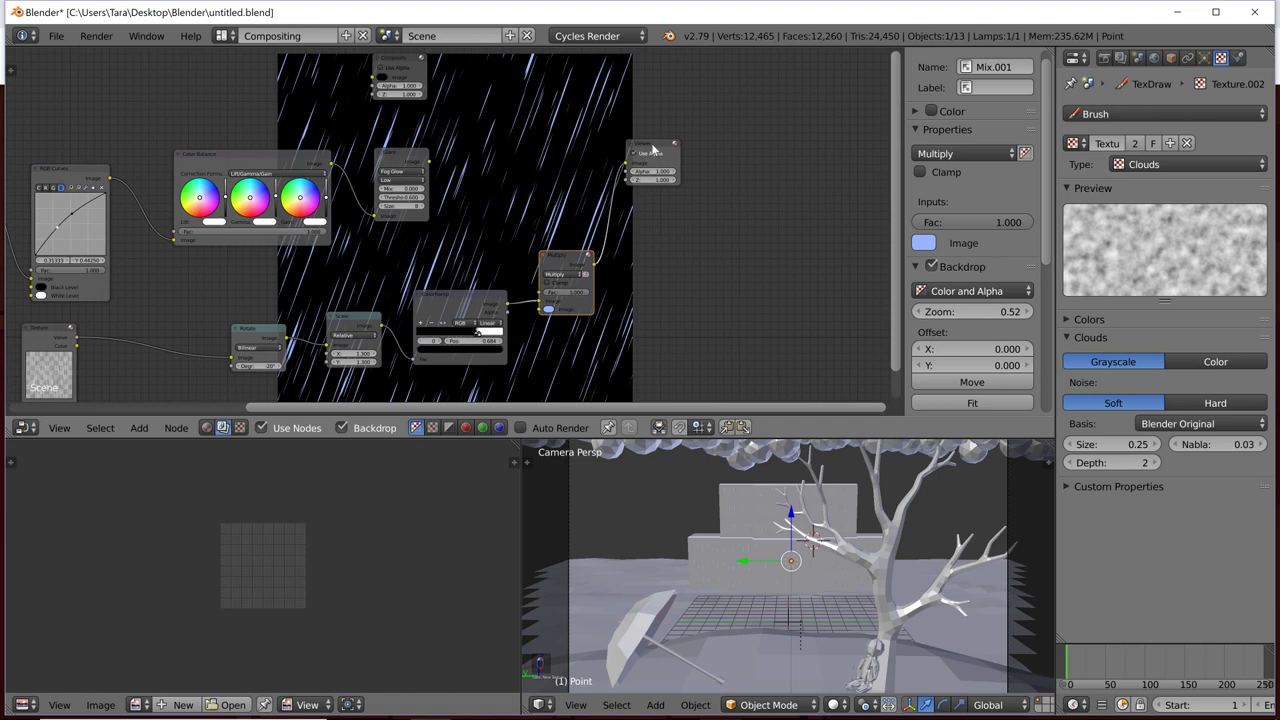
left_click_drag(647, 151, 800, 154)
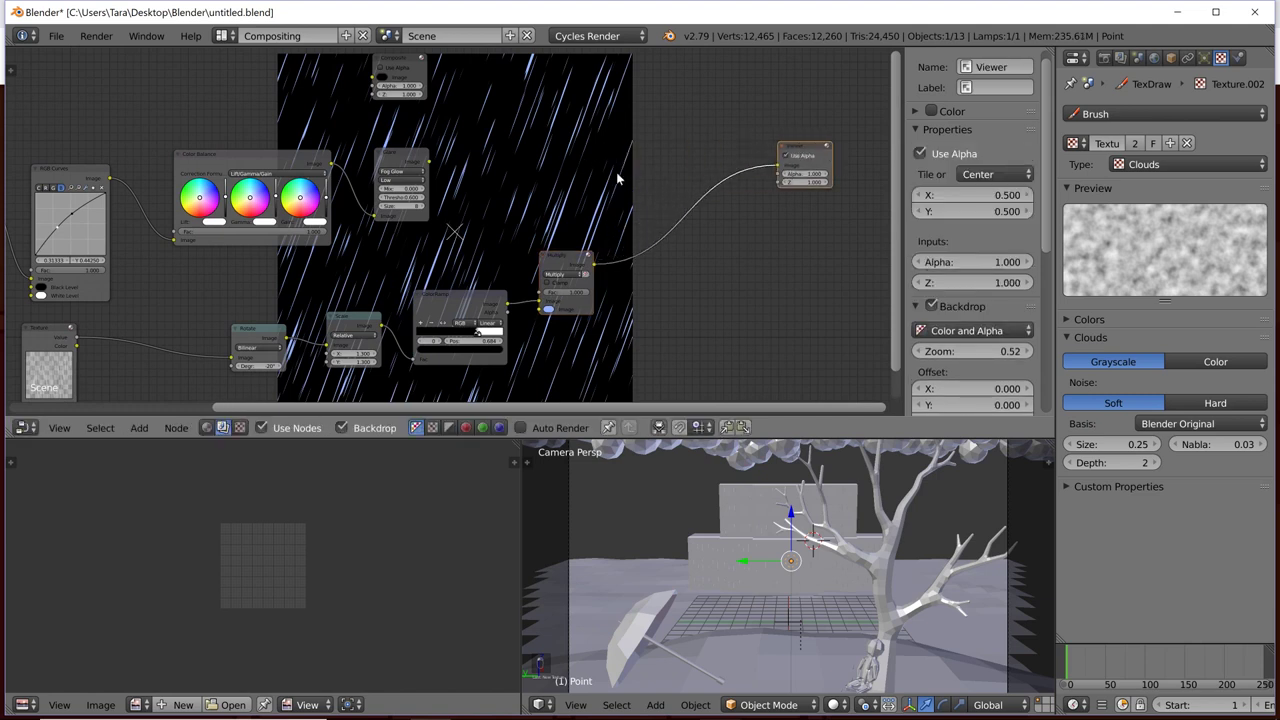
scroll(637, 297, "down", 2)
mouse_move(636, 323)
middle_mouse_down()
mouse_move(637, 236)
mouse_move(659, 320)
middle_mouse_up()
scroll(641, 183, "up", 1)
key("shift+a")
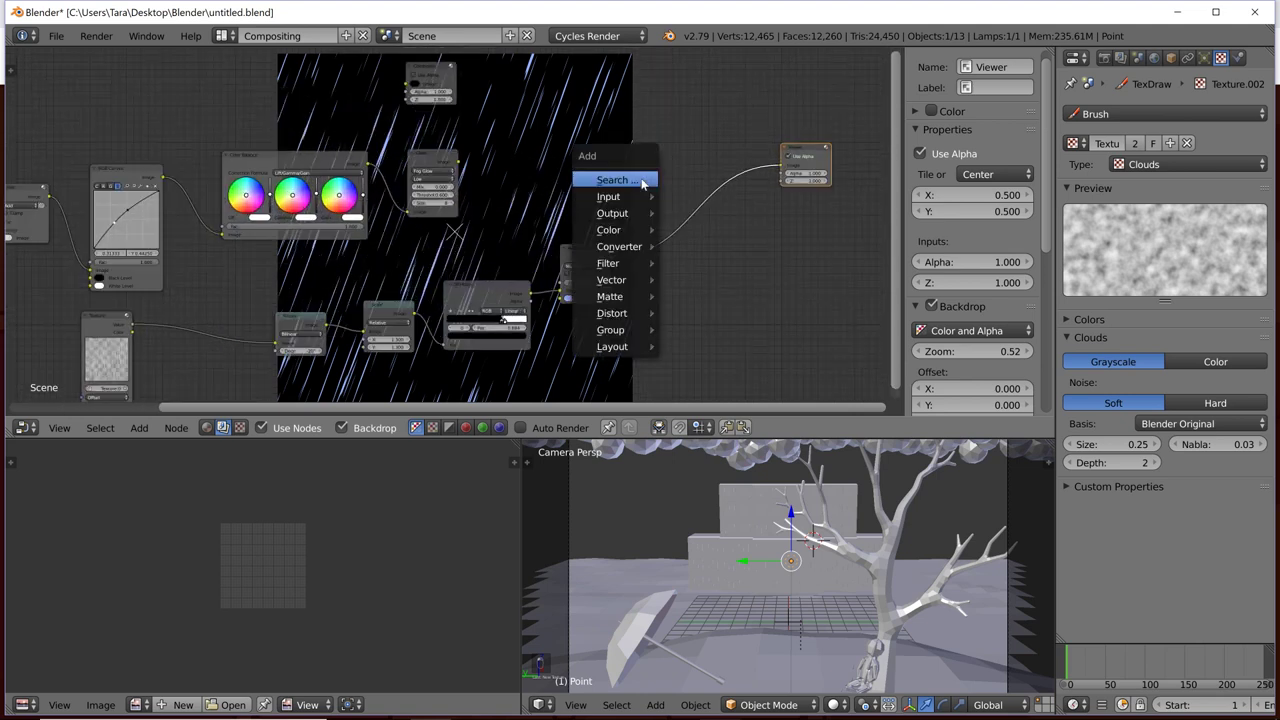
type("add")
key("BackSpace")
key("BackSpace")
key("BackSpace")
type("mix")
key("Return")
left_click(648, 231)
left_click_drag(648, 231, 647, 234)
Step: Set the new Mix node's blend type to Add and connect the Glare node's image output to its first image input
left_click(667, 200)
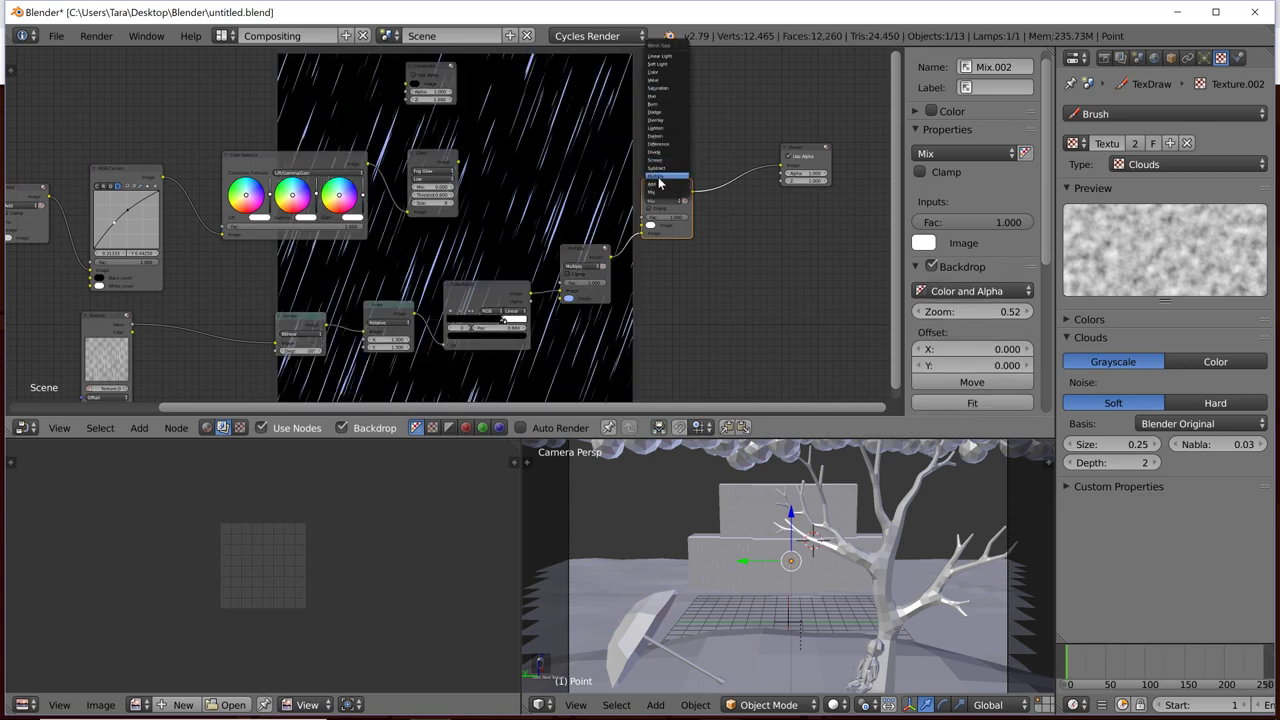
left_click(655, 185)
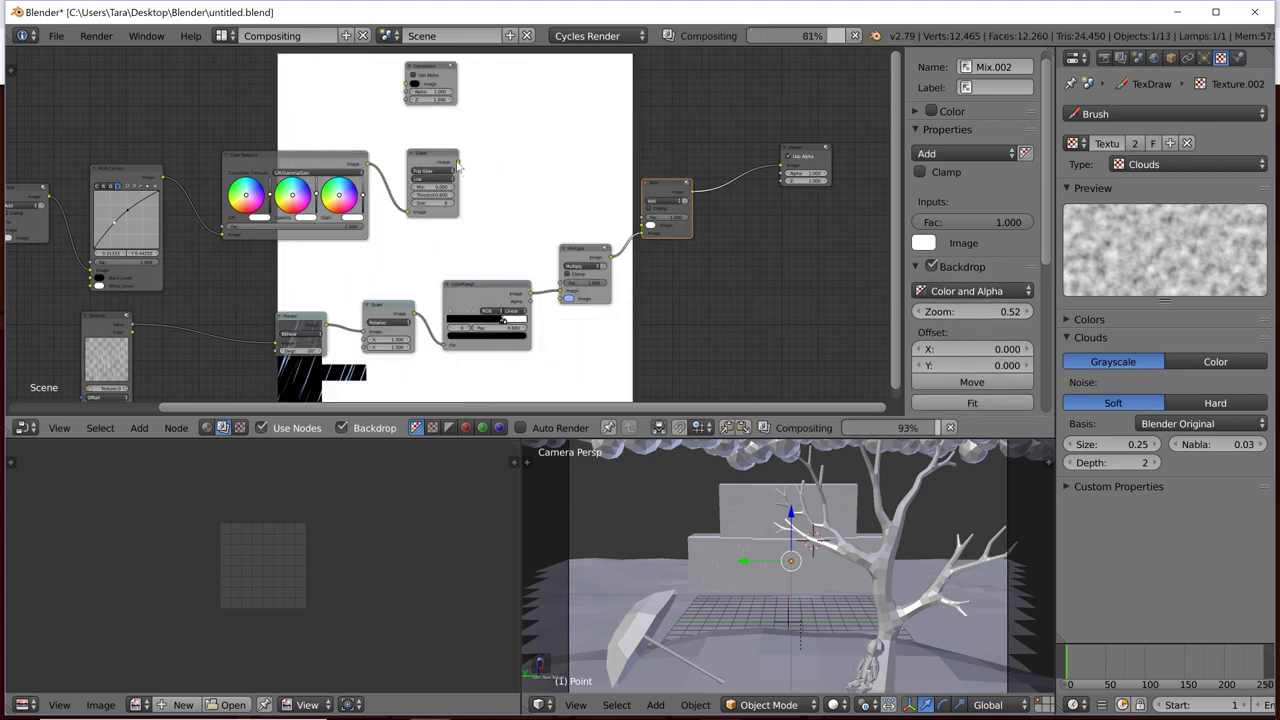
left_click_drag(459, 162, 646, 232)
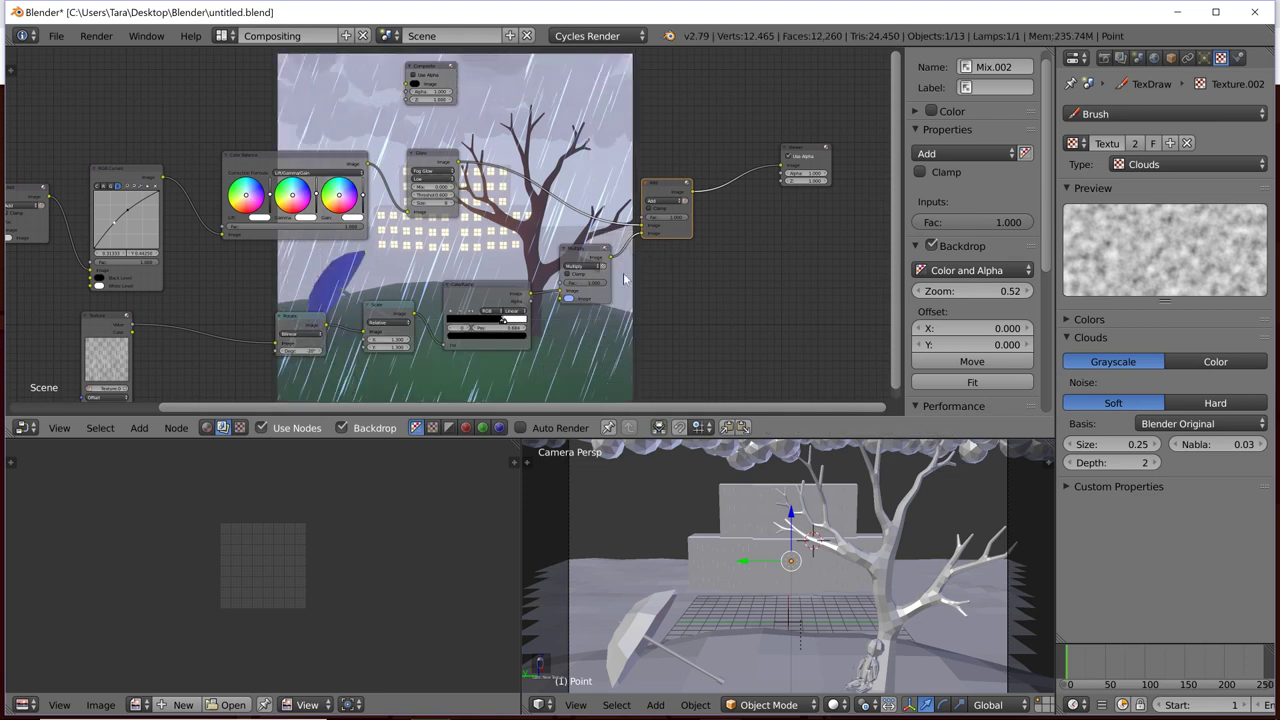
Step: Examine the rain node chain from Texture to Add against the composited scene in the backdrop
middle_click_drag(503, 320, 540, 287)
scroll(540, 287, "up", 4)
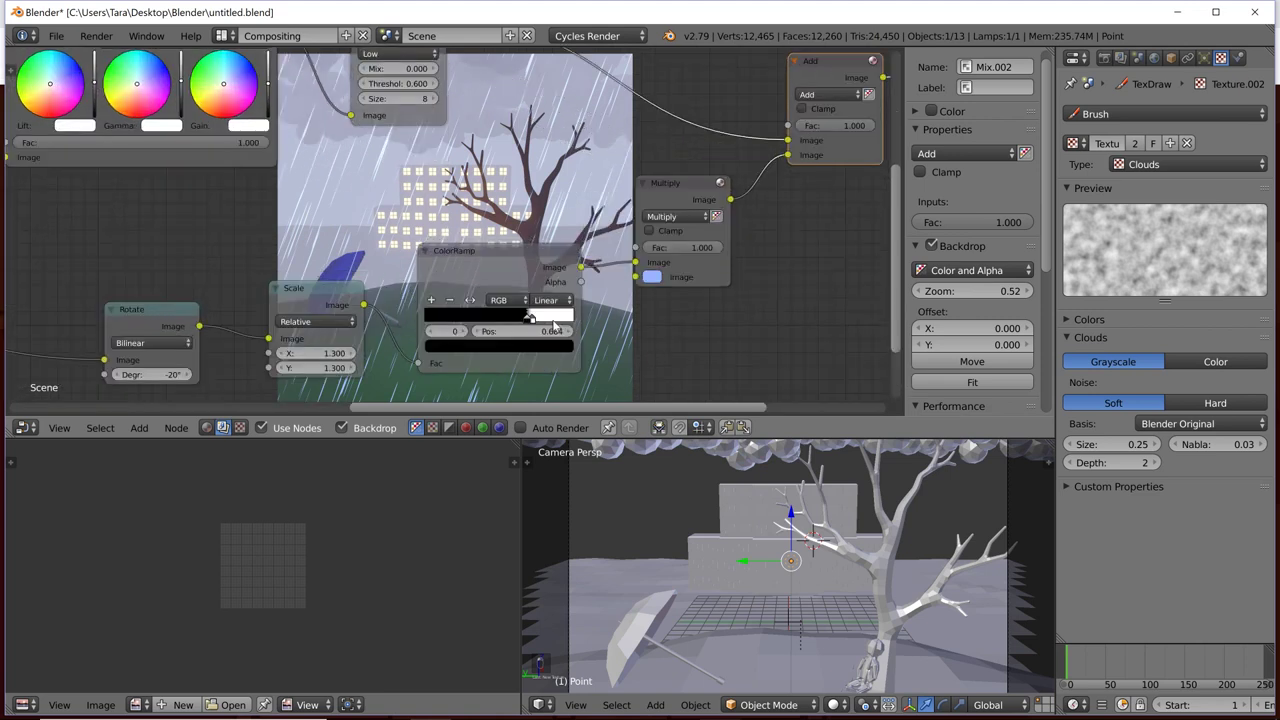
scroll(543, 333, "down", 3)
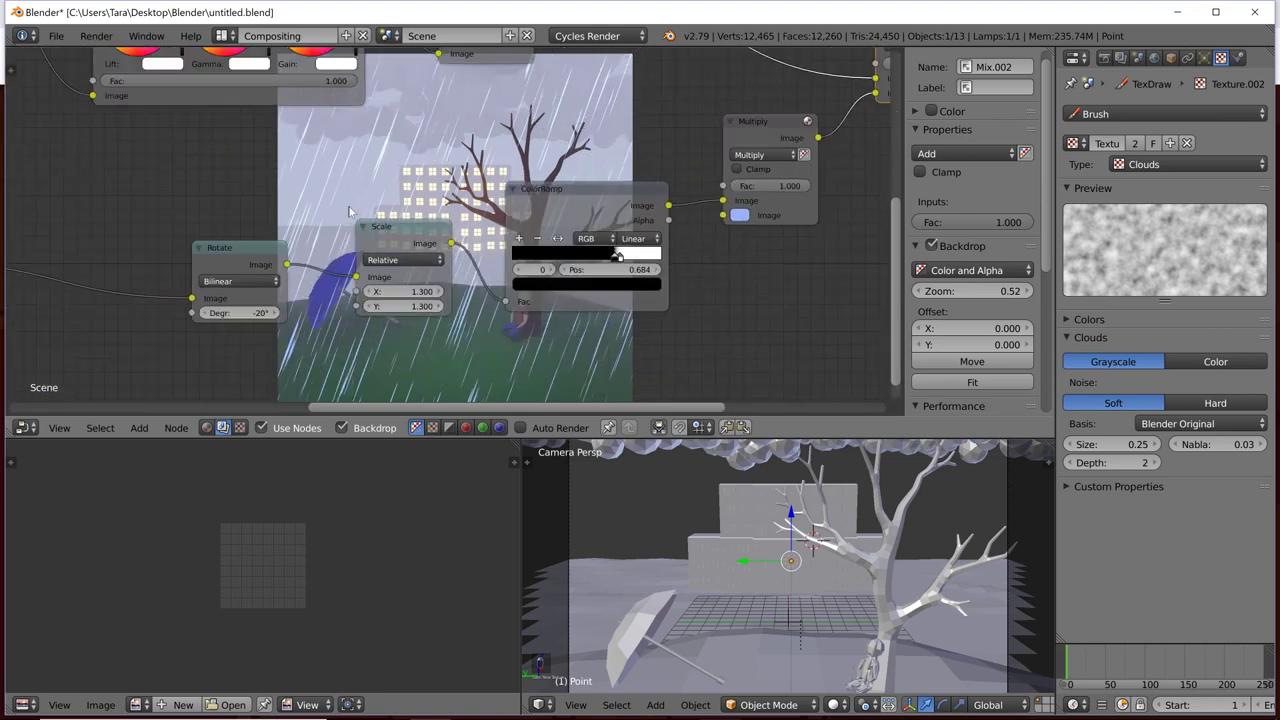
middle_click_drag(507, 171, 297, 229)
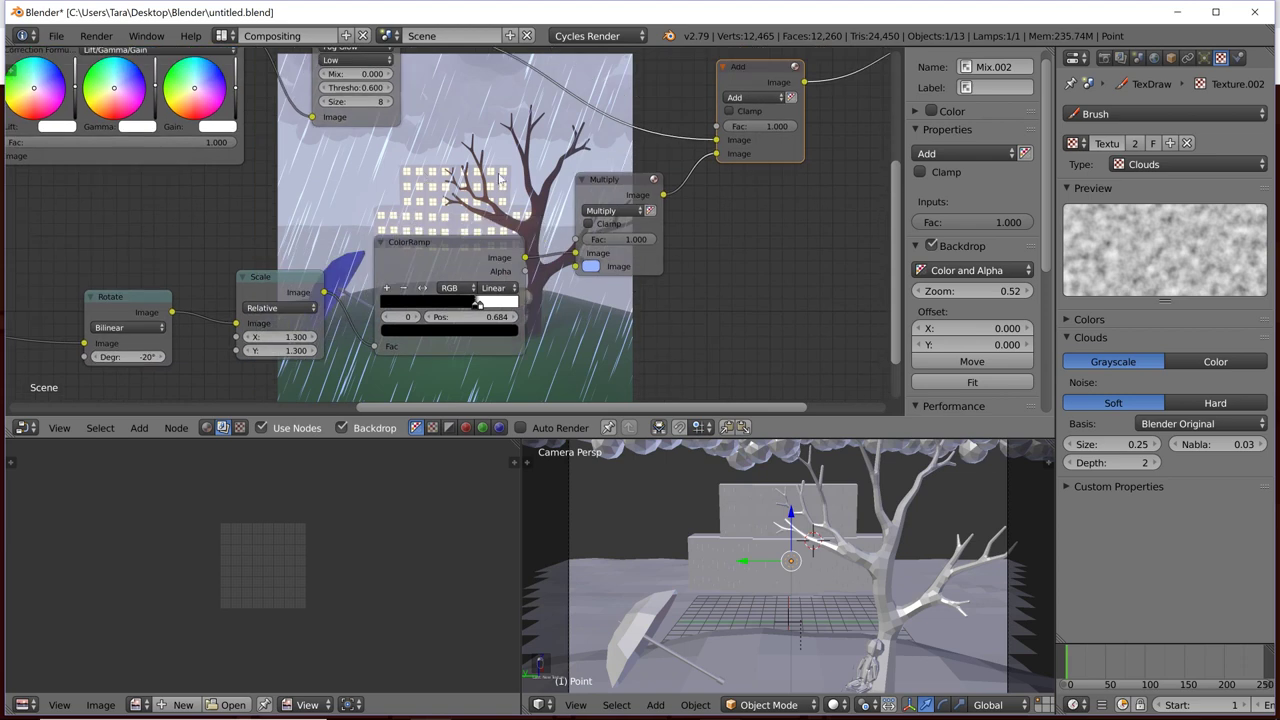
middle_click_drag(437, 213, 715, 175)
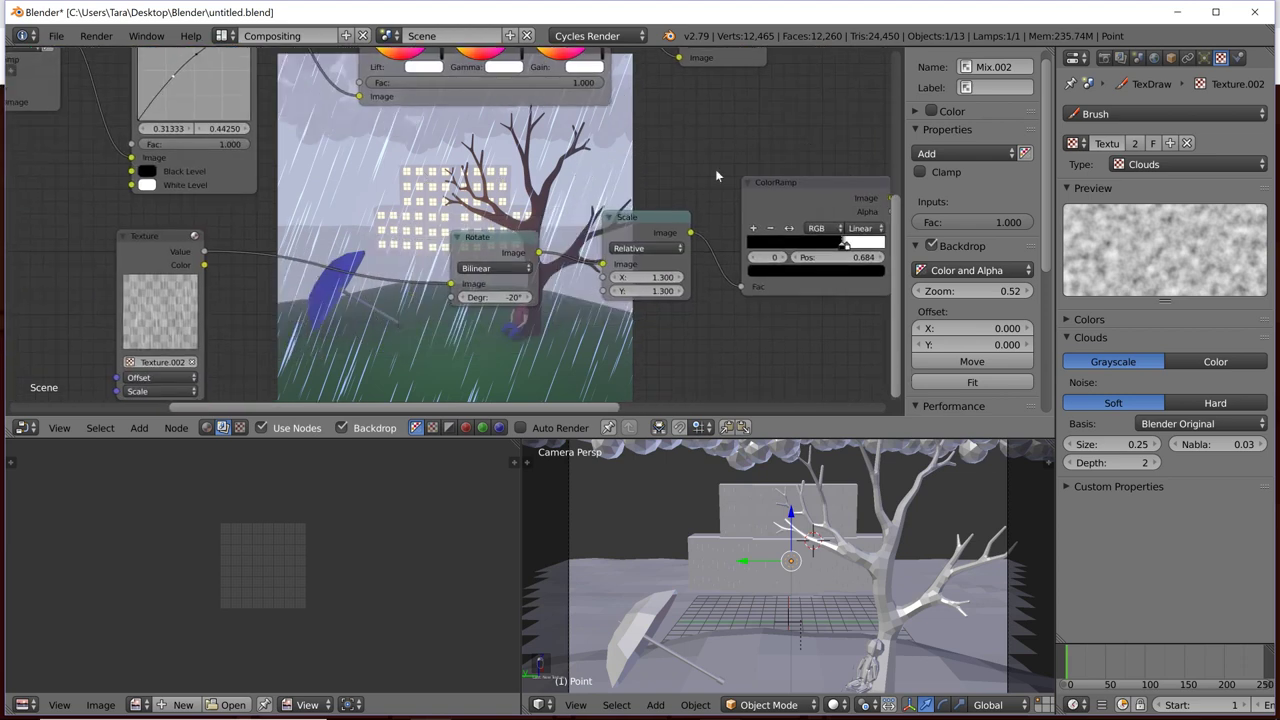
left_click(465, 243)
scroll(549, 228, "down", 1)
scroll(548, 227, "down", 1)
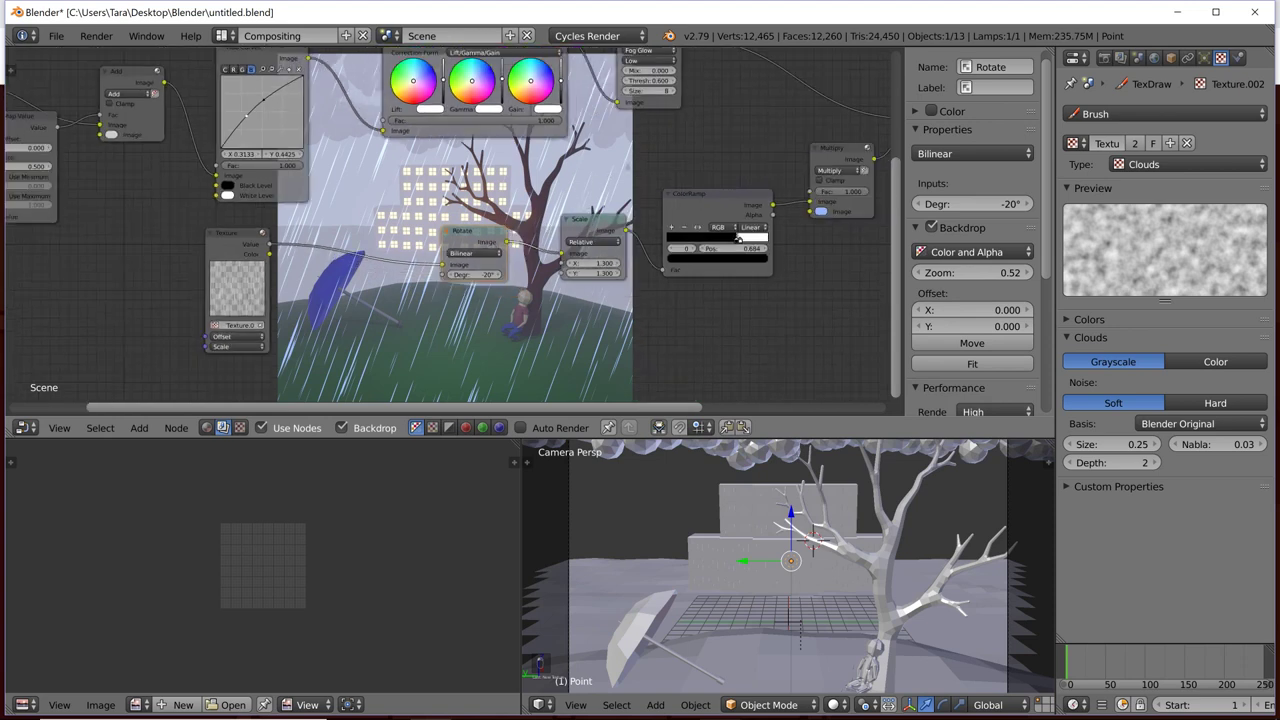
middle_click_drag(584, 198, 399, 222)
scroll(763, 205, "up", 1)
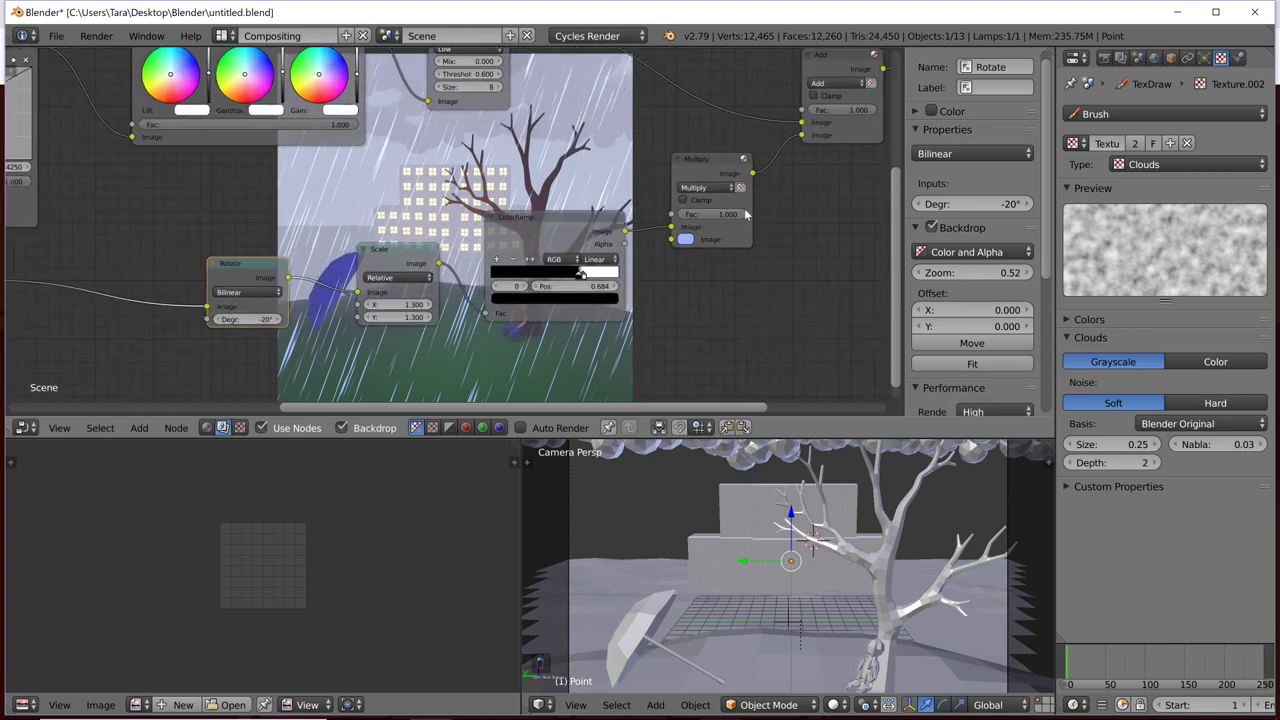
Step: Try a factor of 0.262 on the Multiply node and restore it to 1.000
left_click_drag(742, 215, 698, 215)
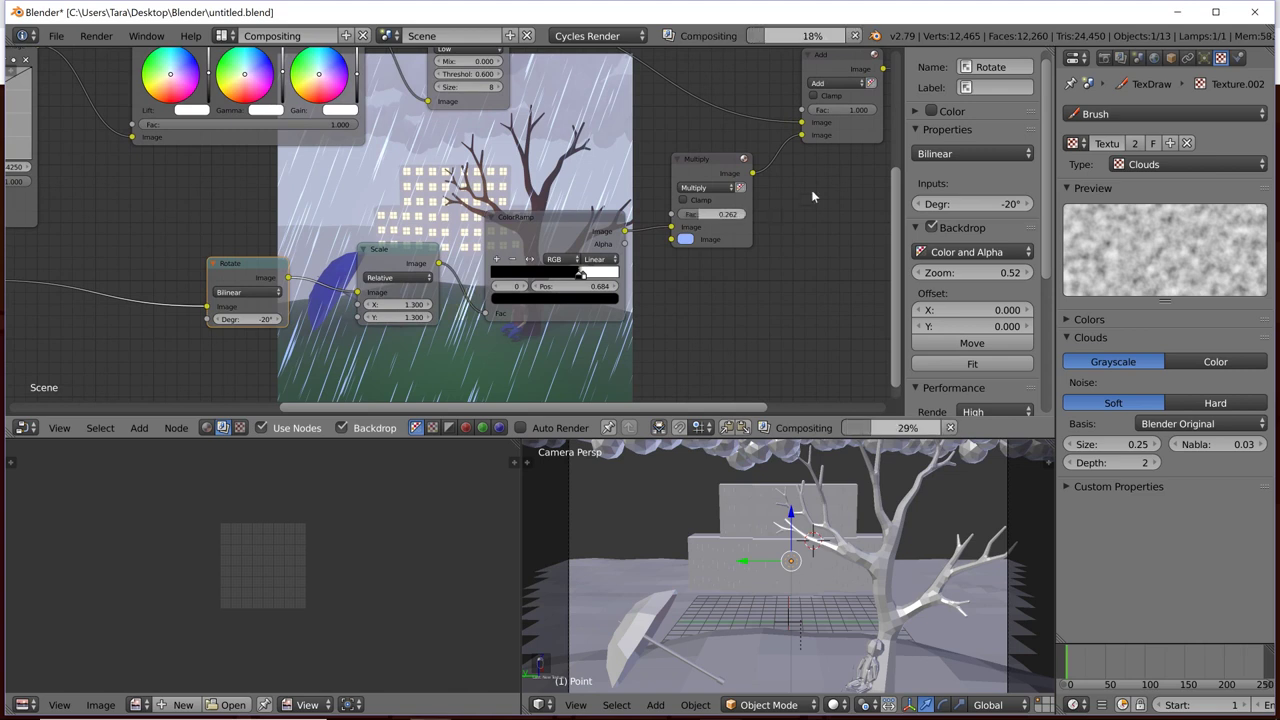
middle_click_drag(803, 196, 734, 243)
left_click_drag(612, 265, 662, 265)
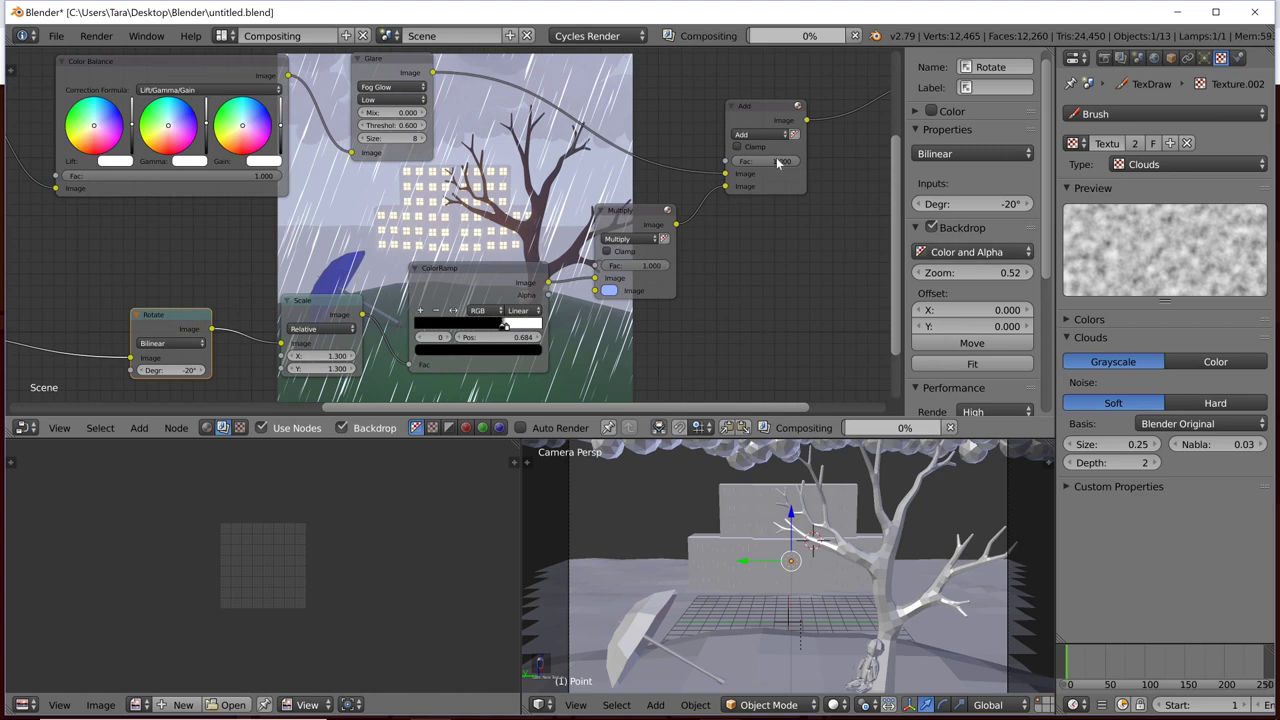
Step: Lower the Add node's factor to soften the rain, trying 0.287 and 0.500 and settling on 0.400
left_click_drag(779, 162, 757, 165)
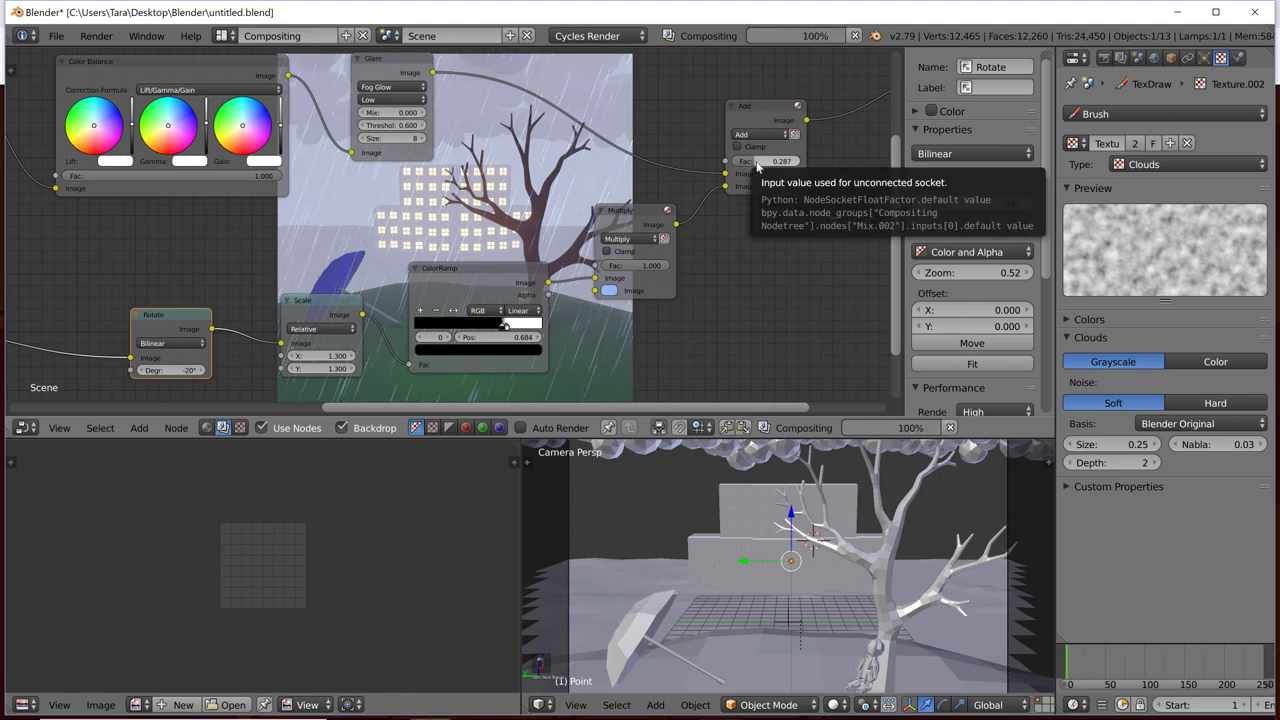
left_click_drag(757, 162, 764, 161)
left_click(764, 161)
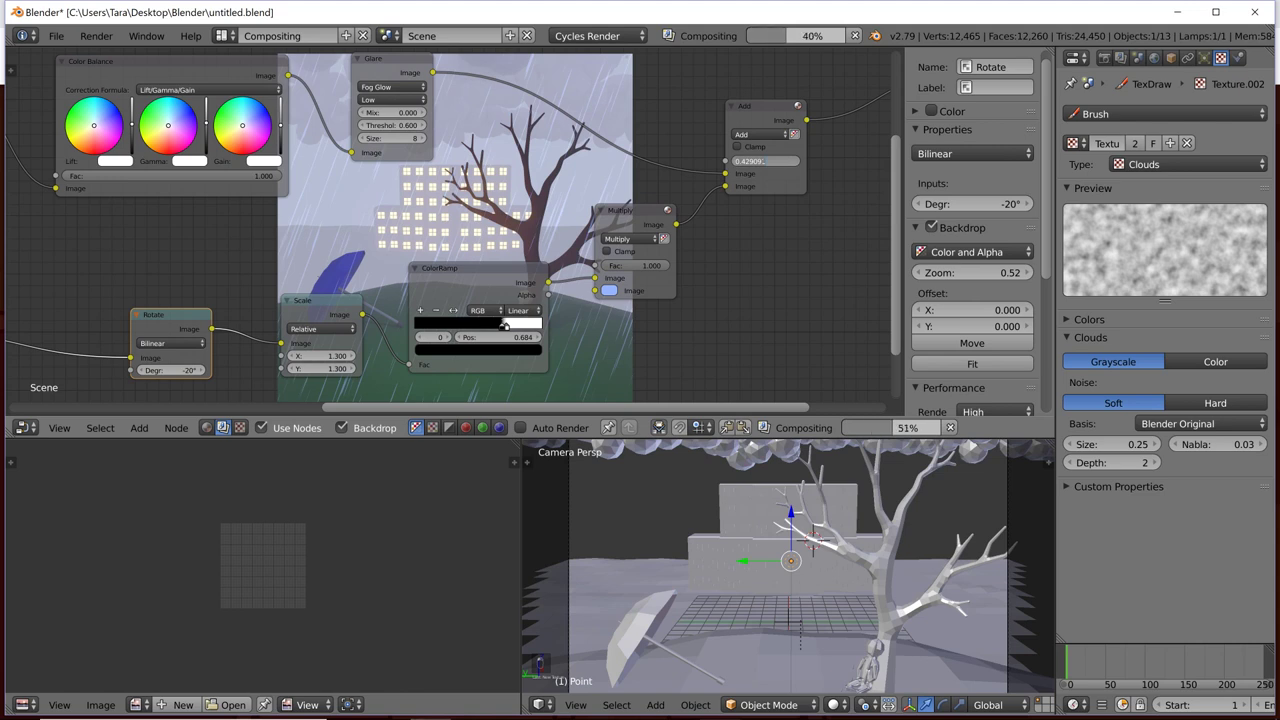
type("0.5")
key("Return")
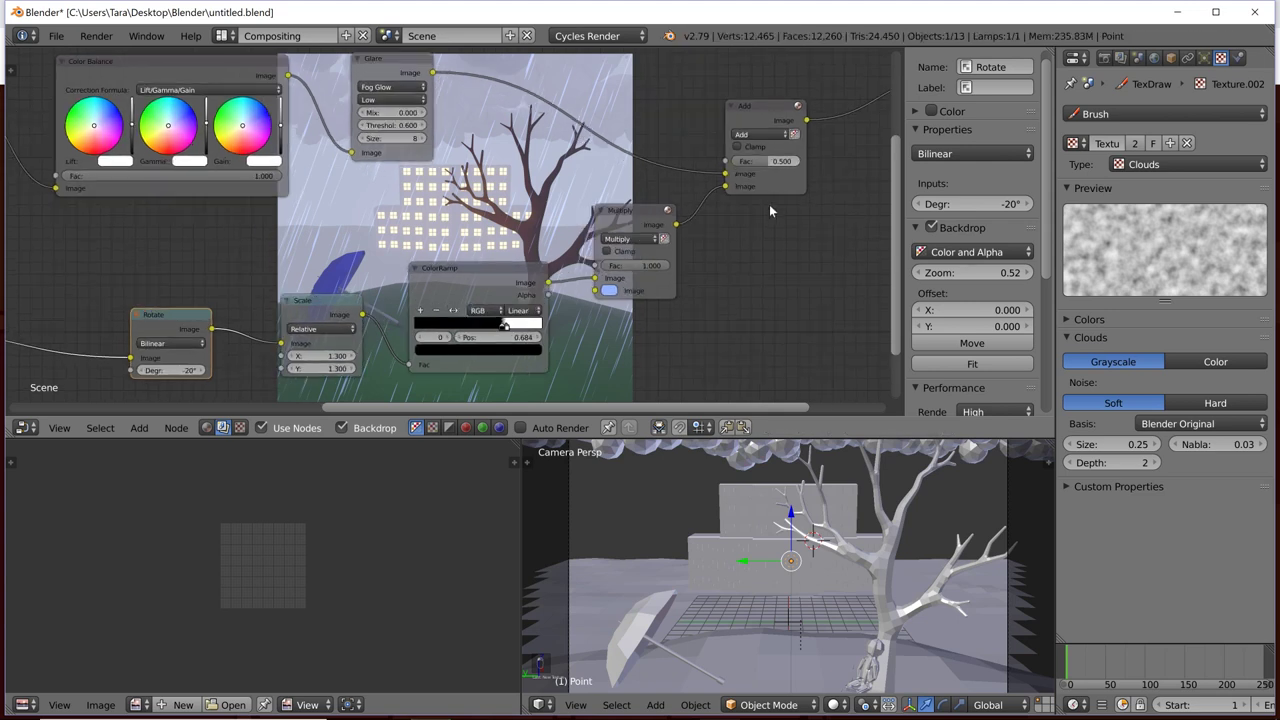
middle_click_drag(767, 213, 731, 235)
left_click(725, 184)
key("Return")
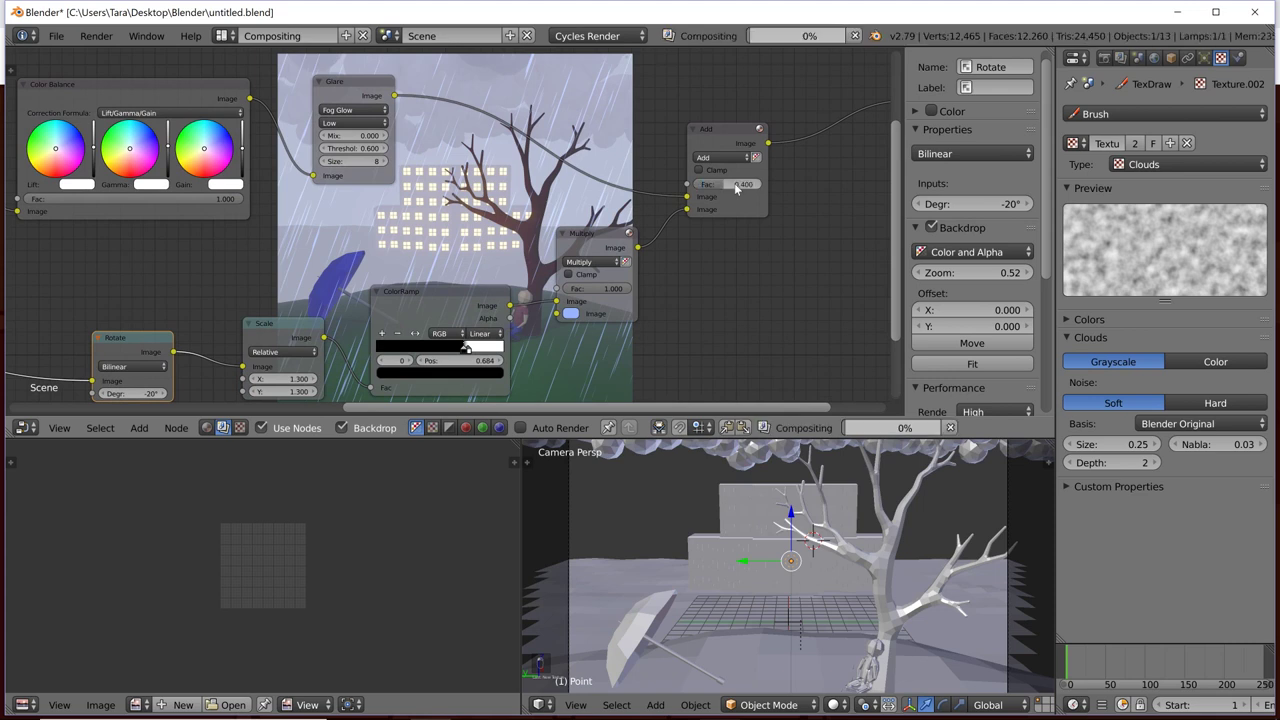
Step: Move the Composite node just below the Viewer and connect the Add node's image output to it
scroll(710, 299, "down", 2)
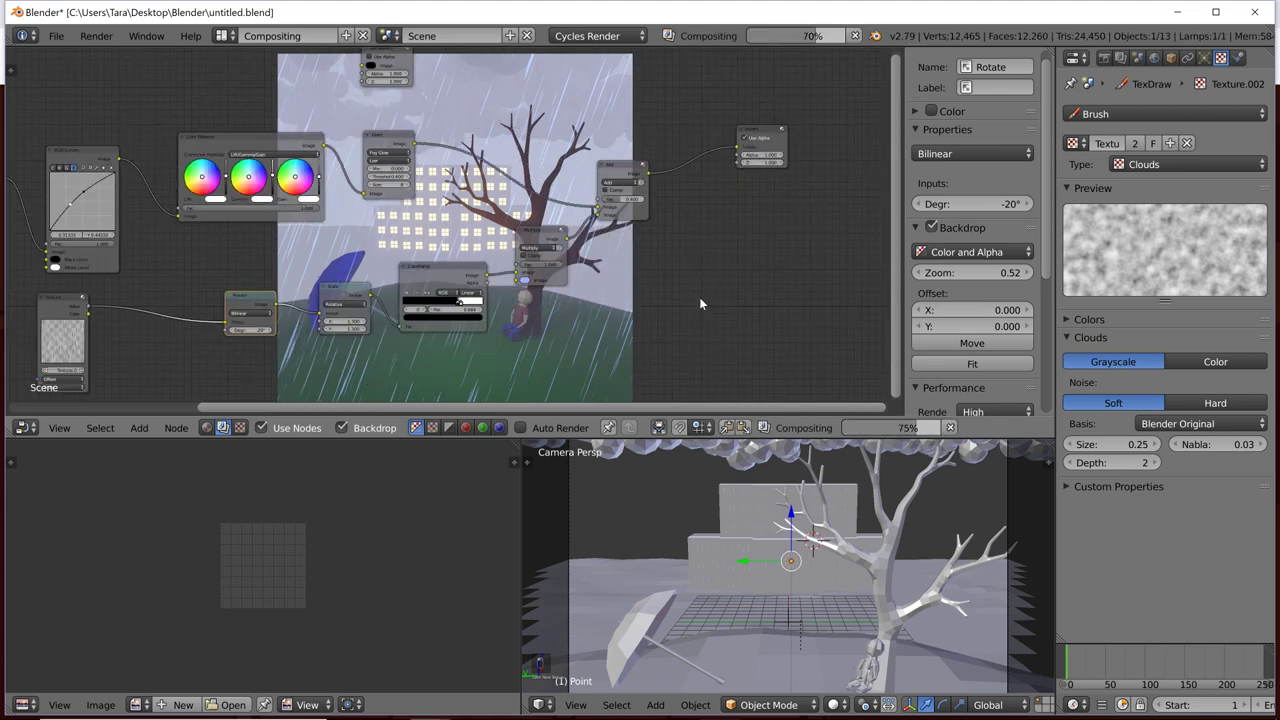
middle_click_drag(675, 245, 596, 327)
left_click_drag(300, 135, 682, 106)
scroll(614, 226, "down", 1)
scroll(614, 226, "down", 1)
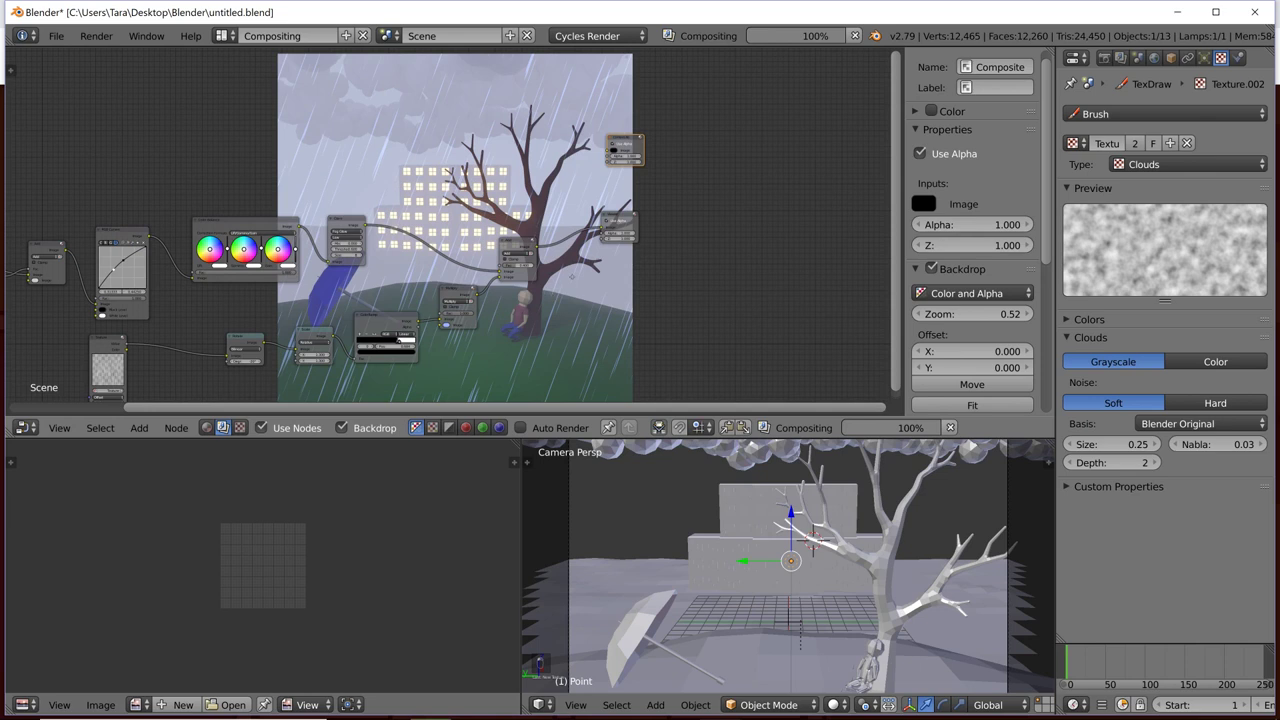
middle_click_drag(554, 287, 749, 226)
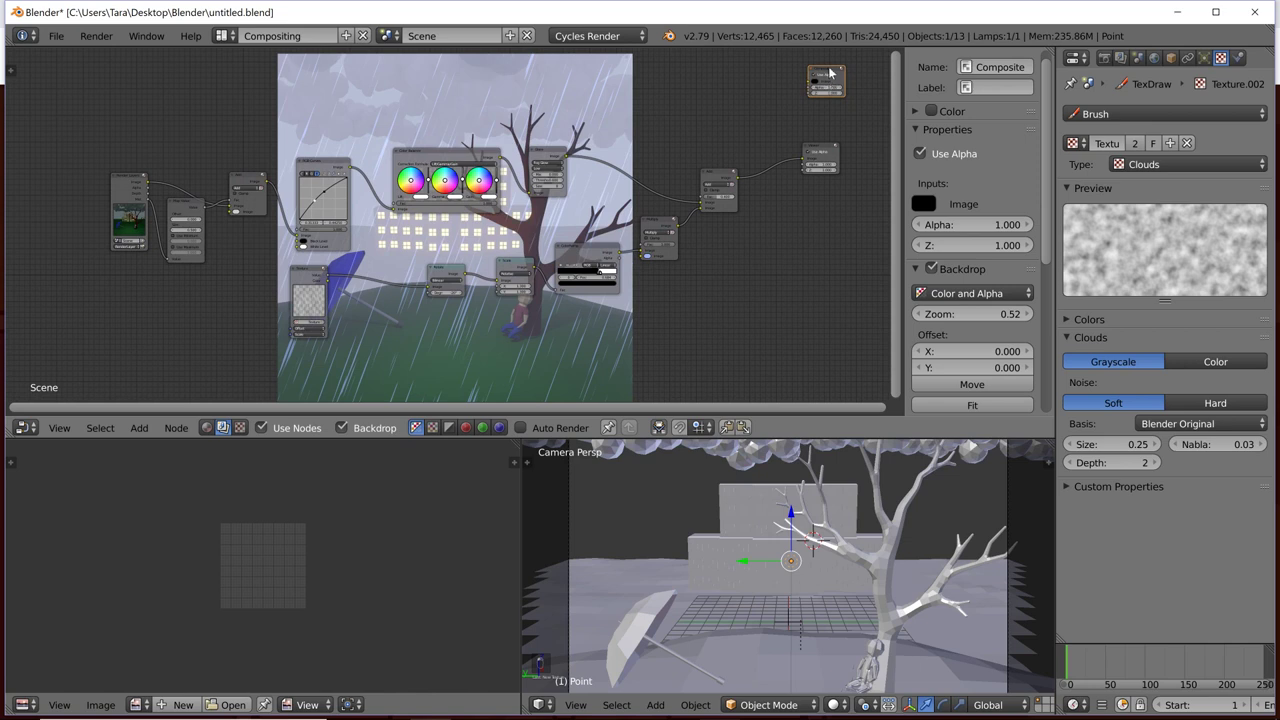
left_click_drag(828, 74, 824, 191)
left_click_drag(738, 182, 805, 203)
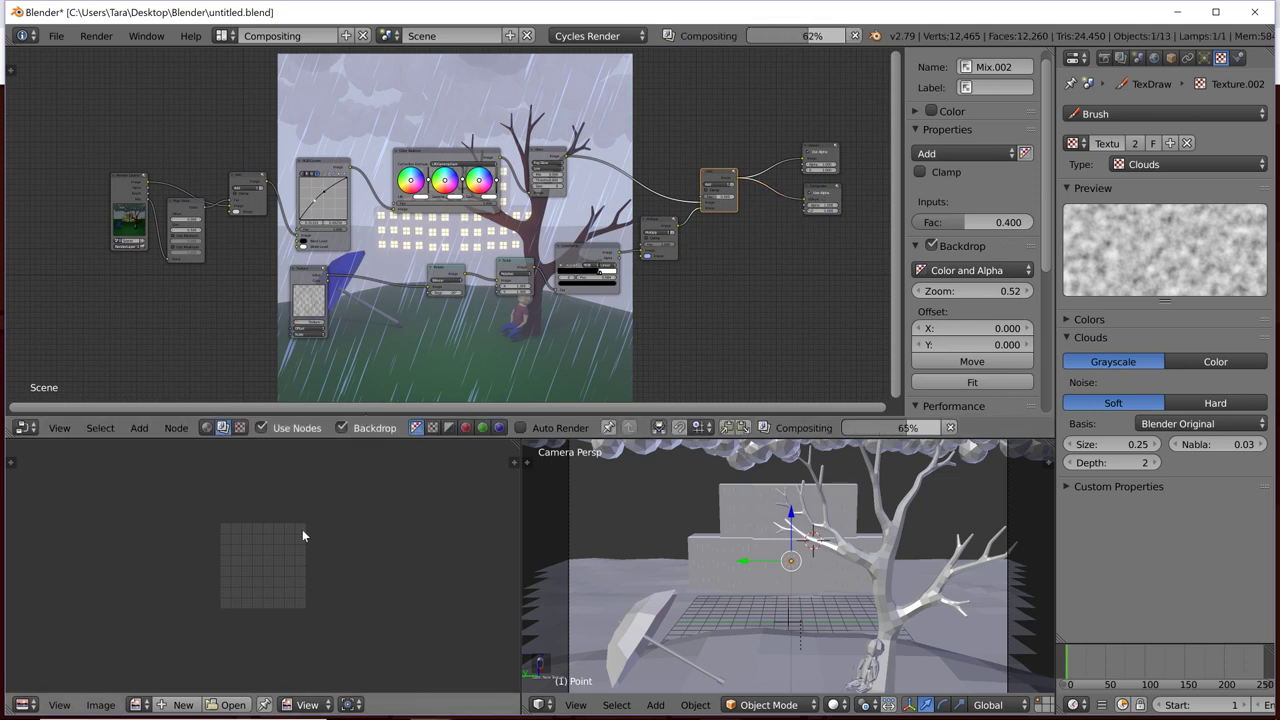
left_click(306, 705)
left_click(229, 705)
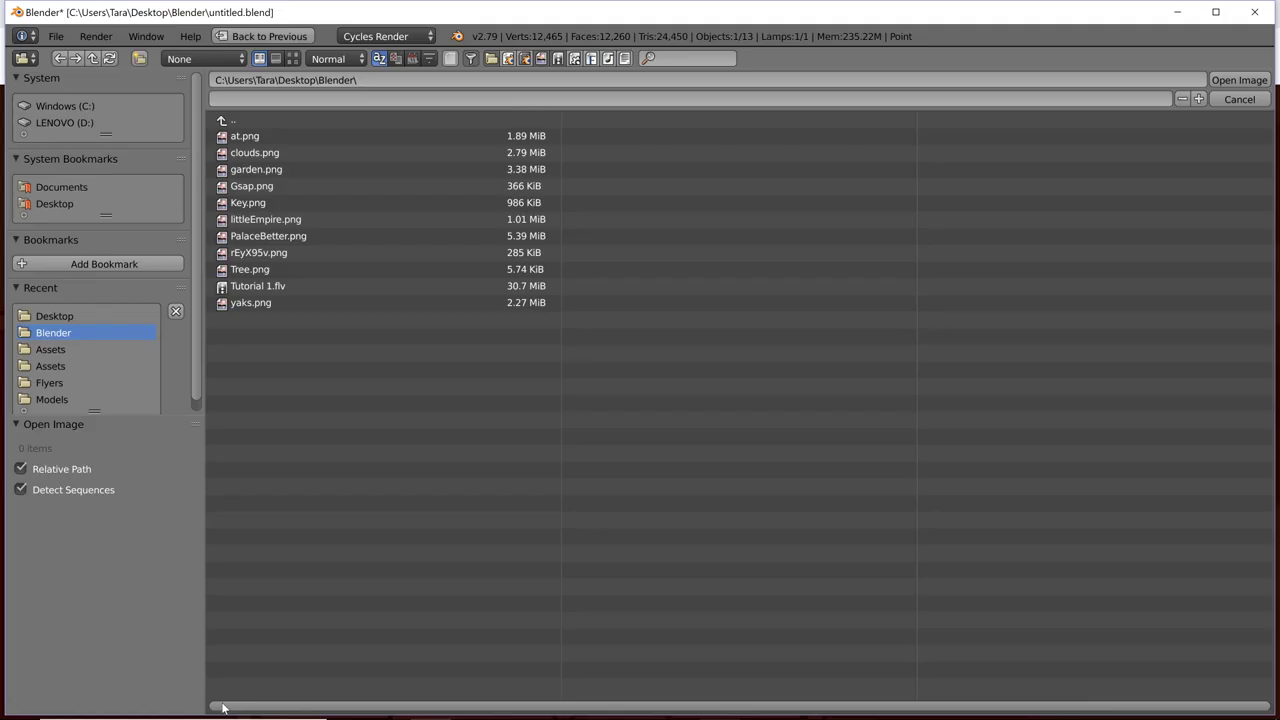
left_click(1239, 99)
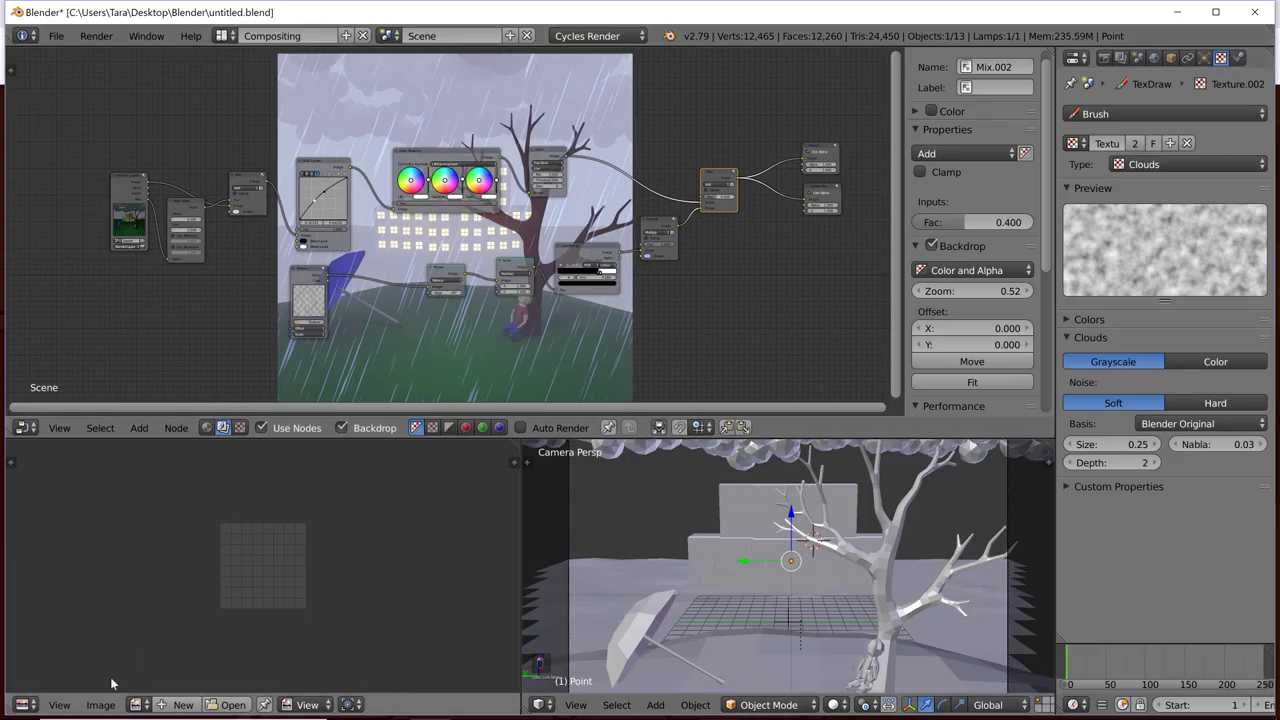
left_click(22, 705)
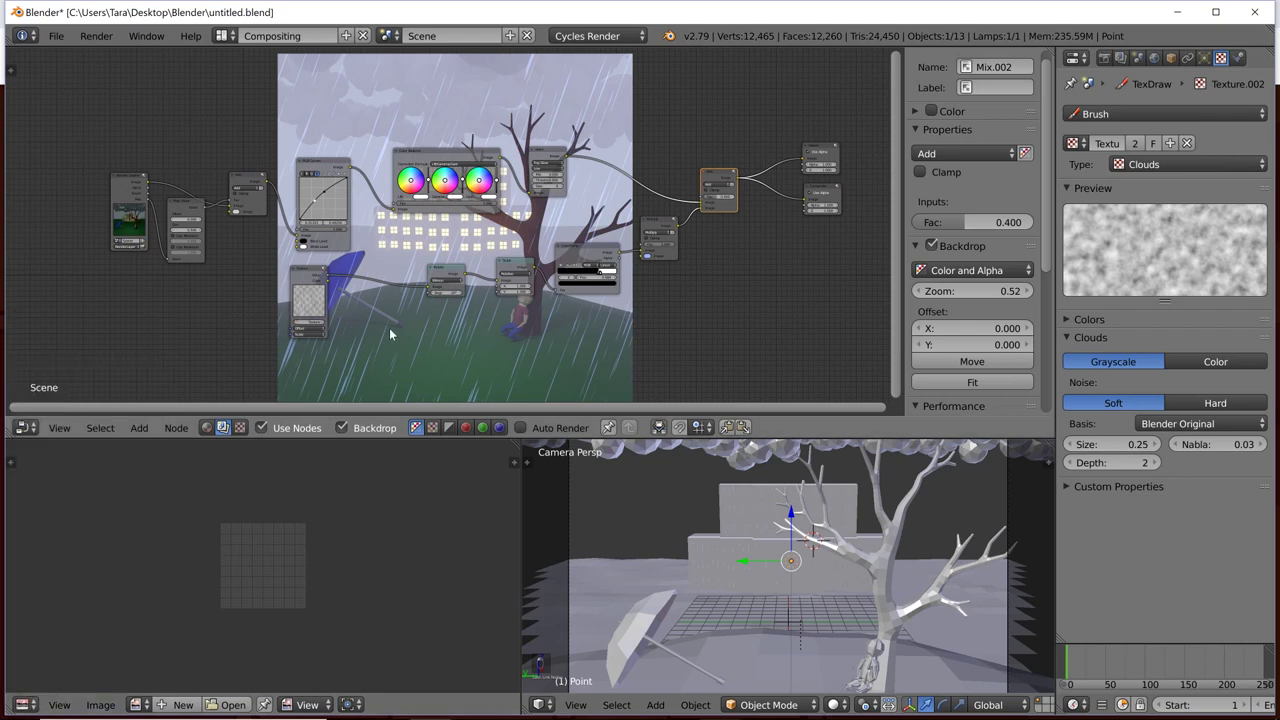
key("F3")
key("Escape")
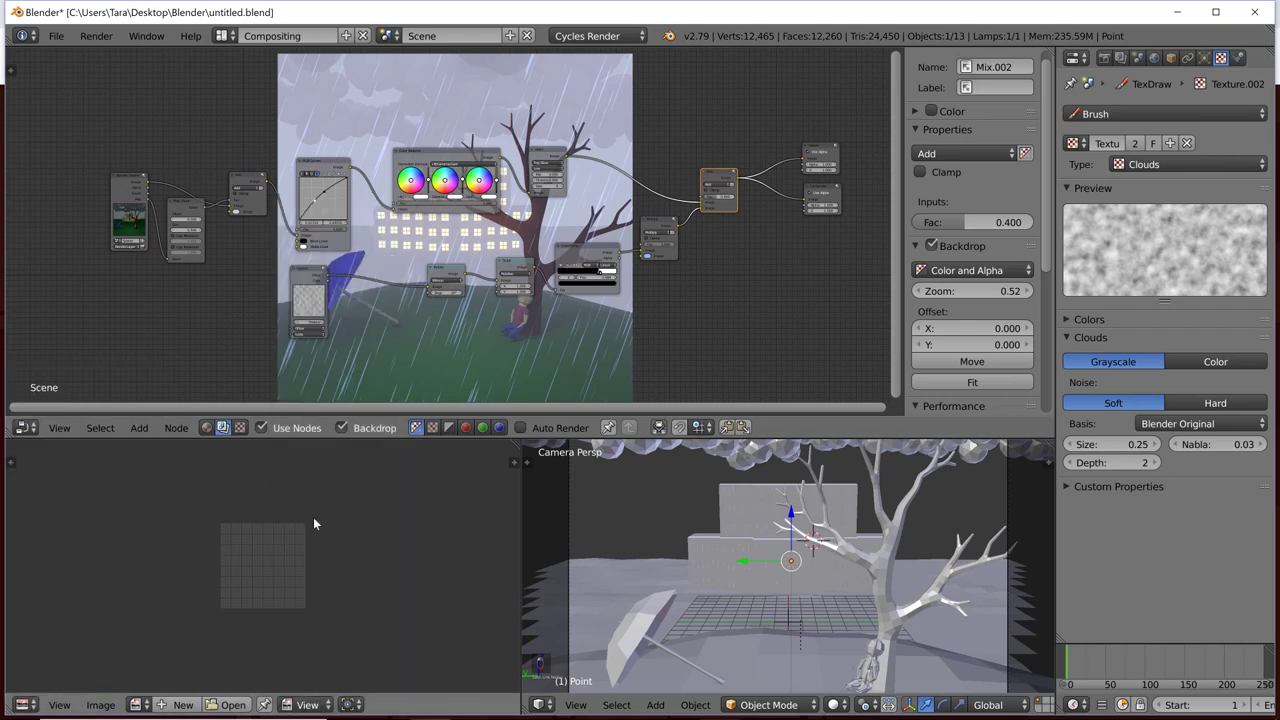
key("F3")
key("XF86AudioRaiseVolume")
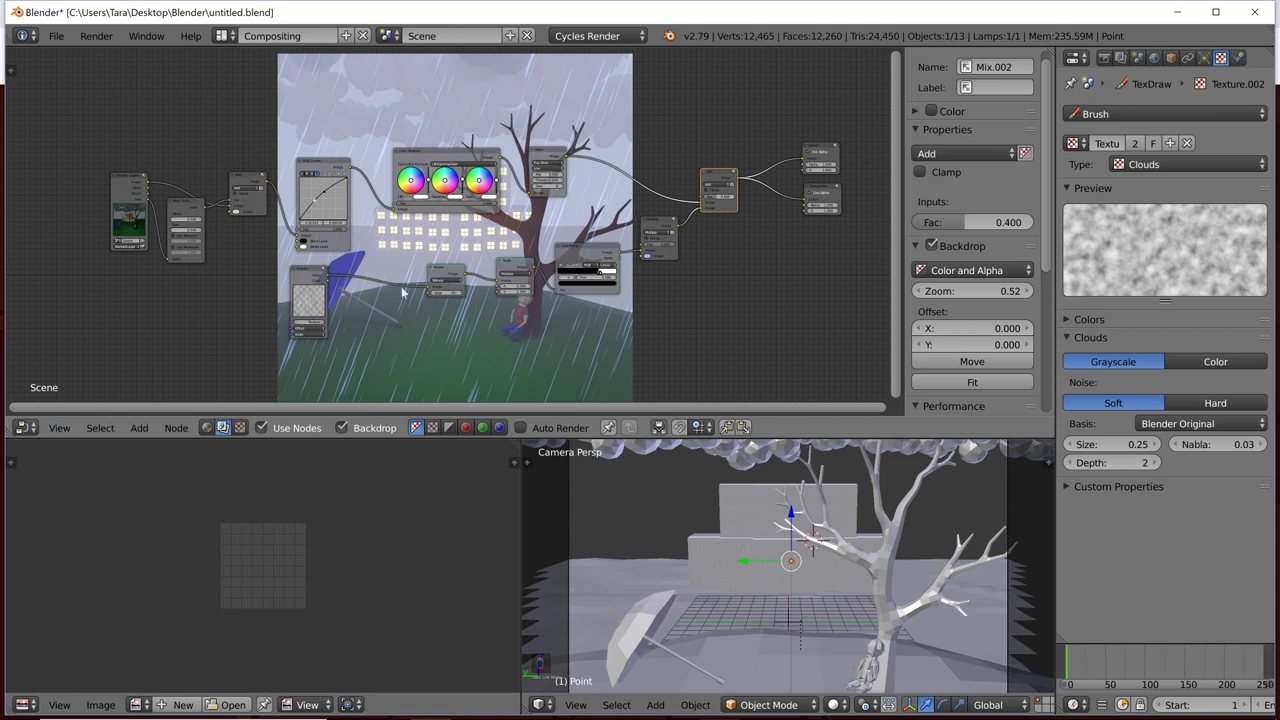
middle_click_drag(600, 300, 496, 341)
scroll(496, 341, "down", 2)
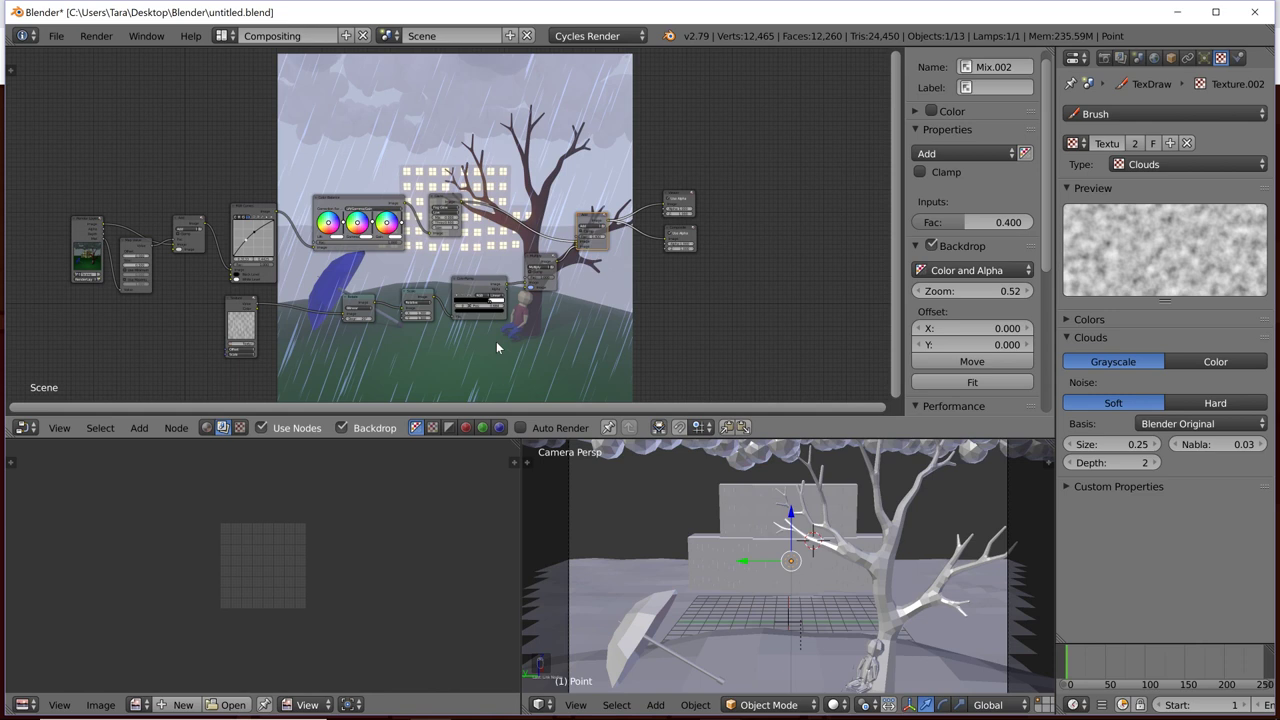
key("F3")
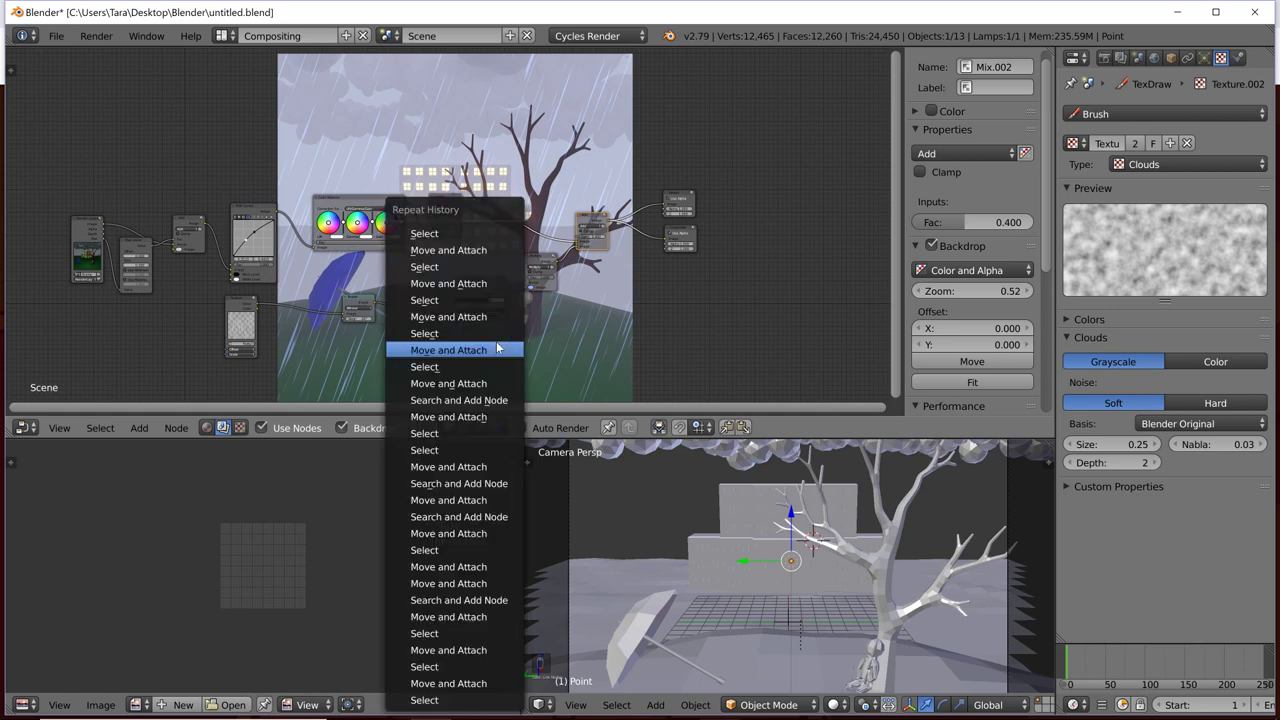
Step: Switch the workspace to the Default screen layout
left_click(224, 36)
left_click(240, 110)
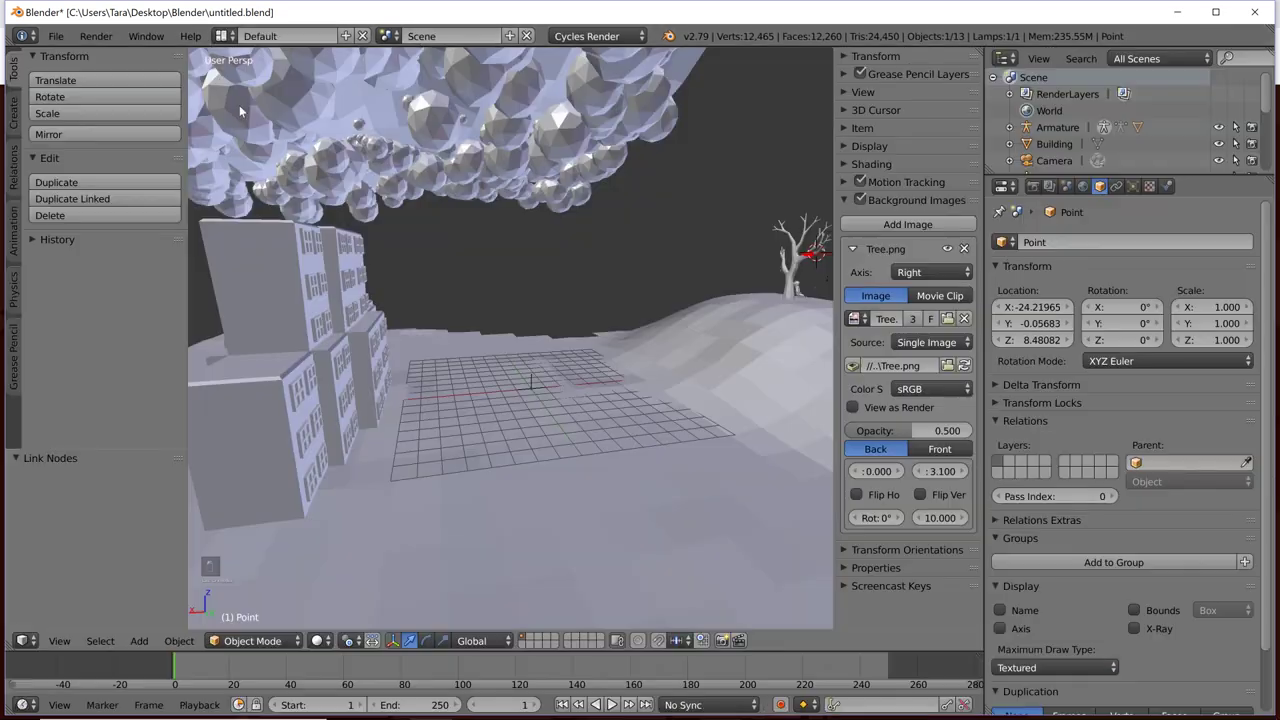
key("F3")
key("F12")
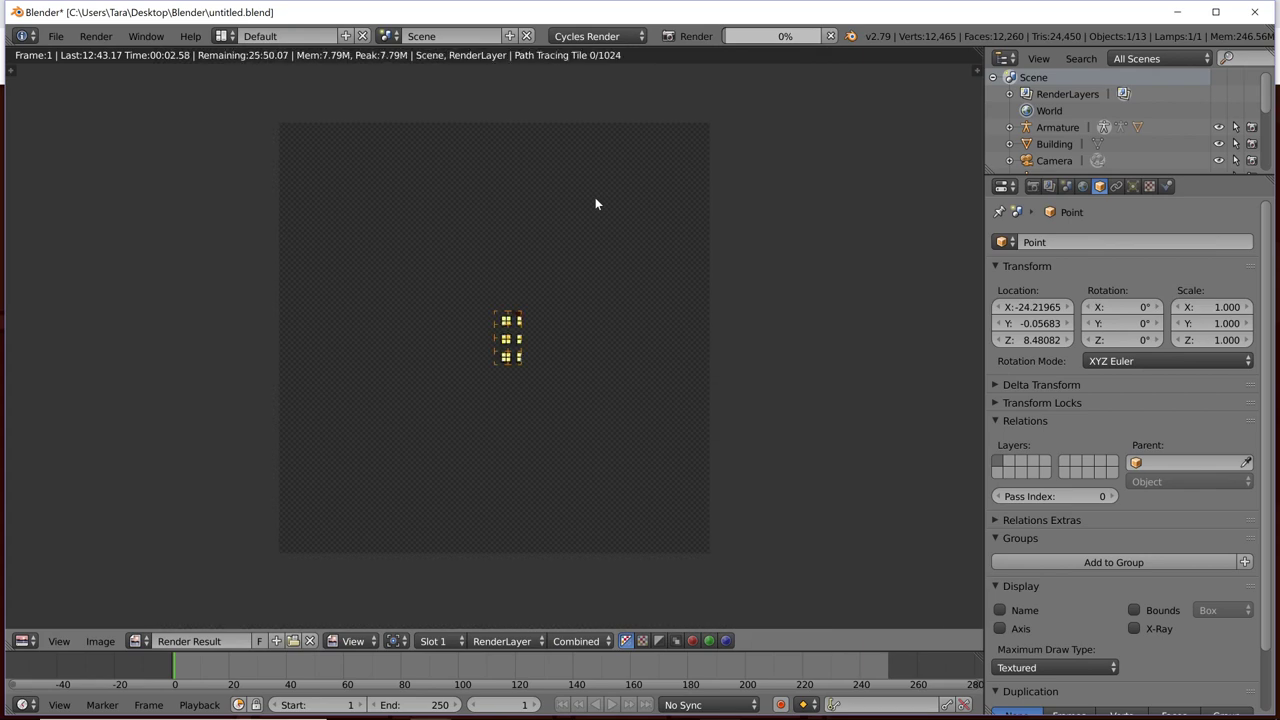
left_click(22, 641)
key("XF86AudioPlay")
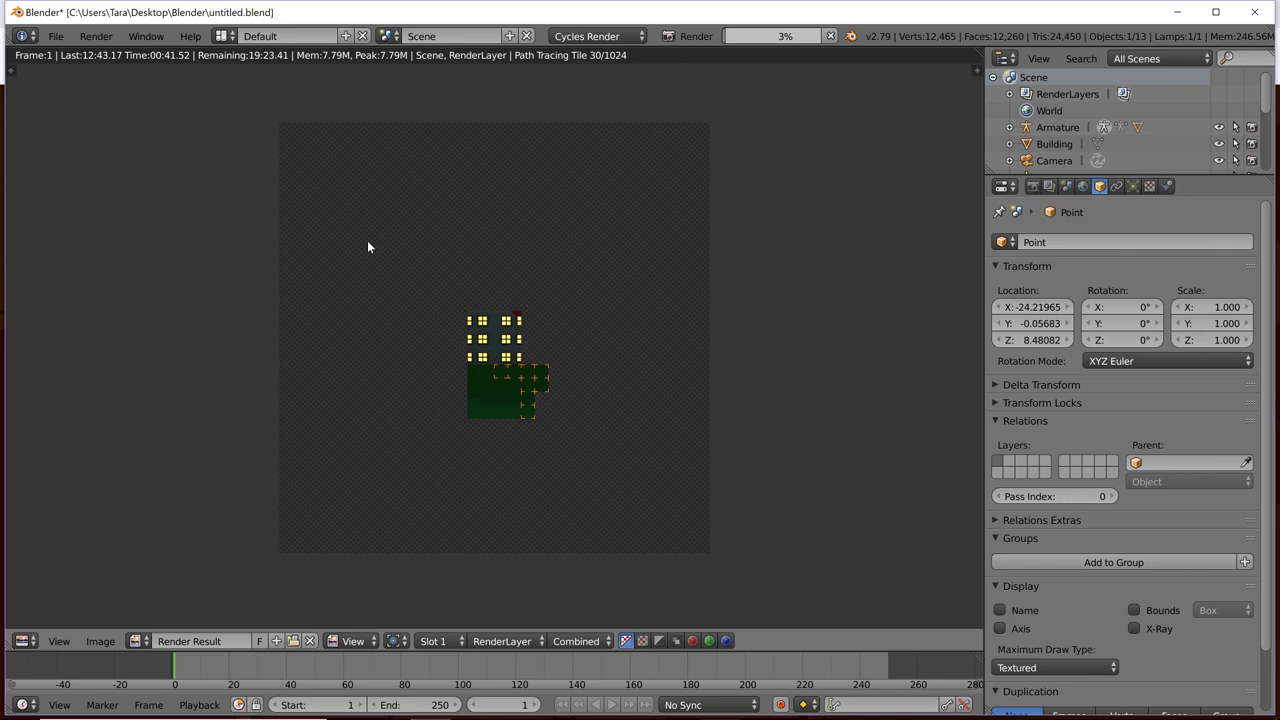
key("Escape")
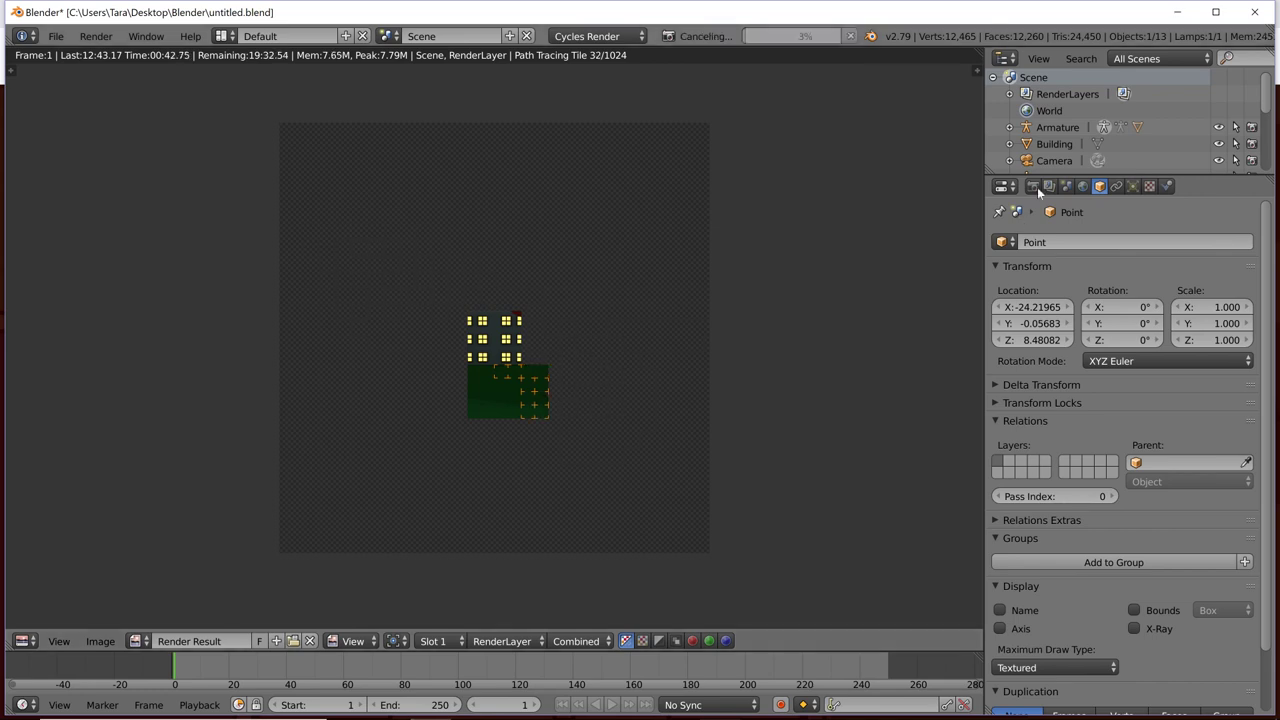
Step: Set the render samples to 16 in the Sampling settings and start rendering the current frame
left_click(1034, 187)
scroll(1100, 450, "down", 4)
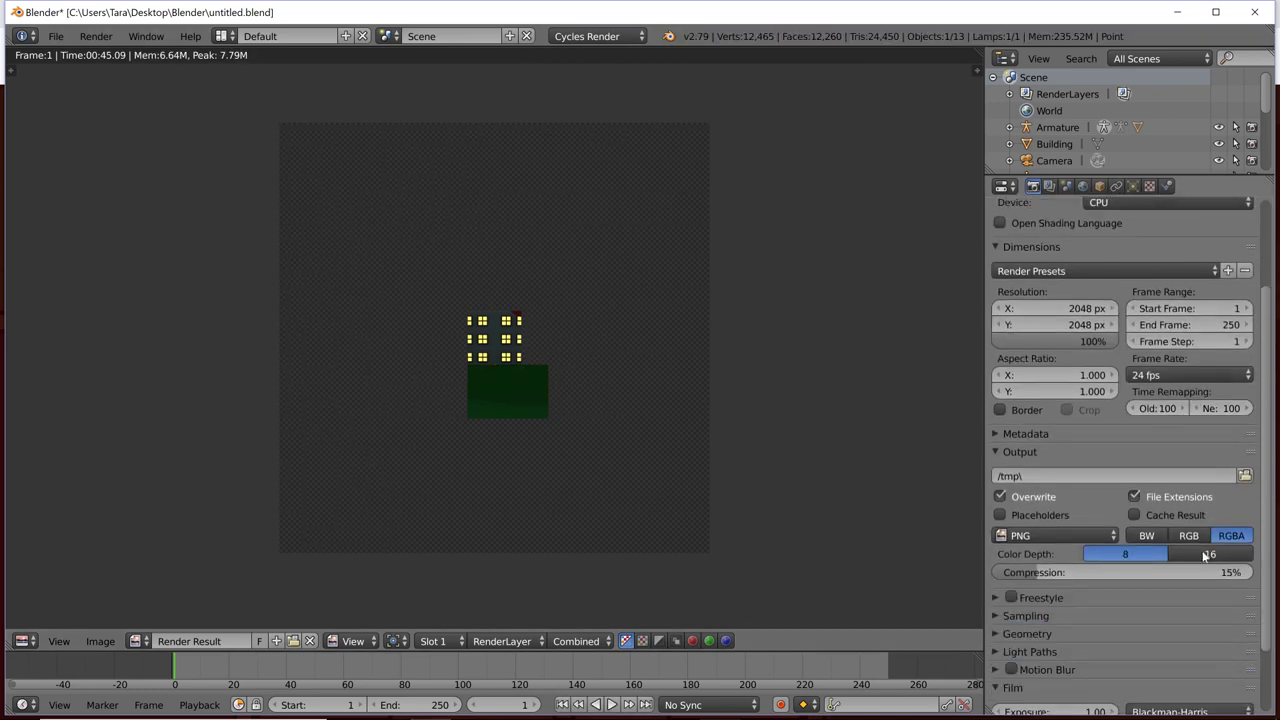
left_click(998, 603)
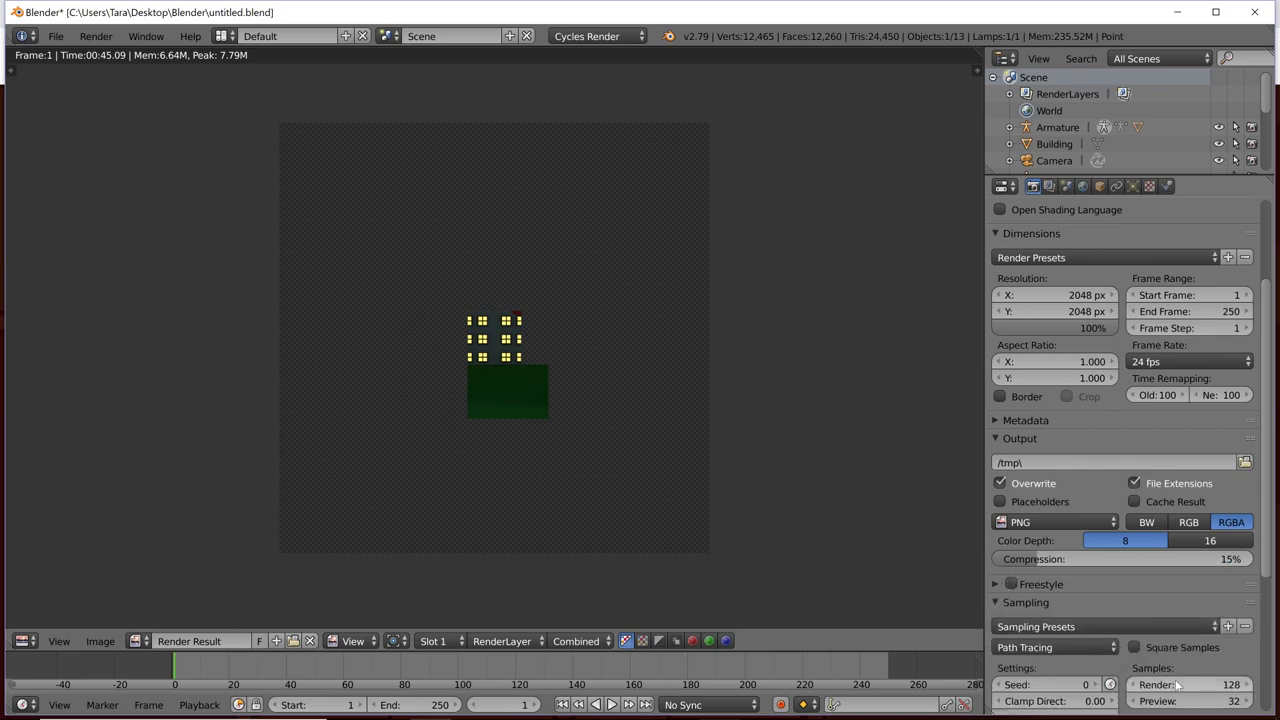
type("16")
key("Return")
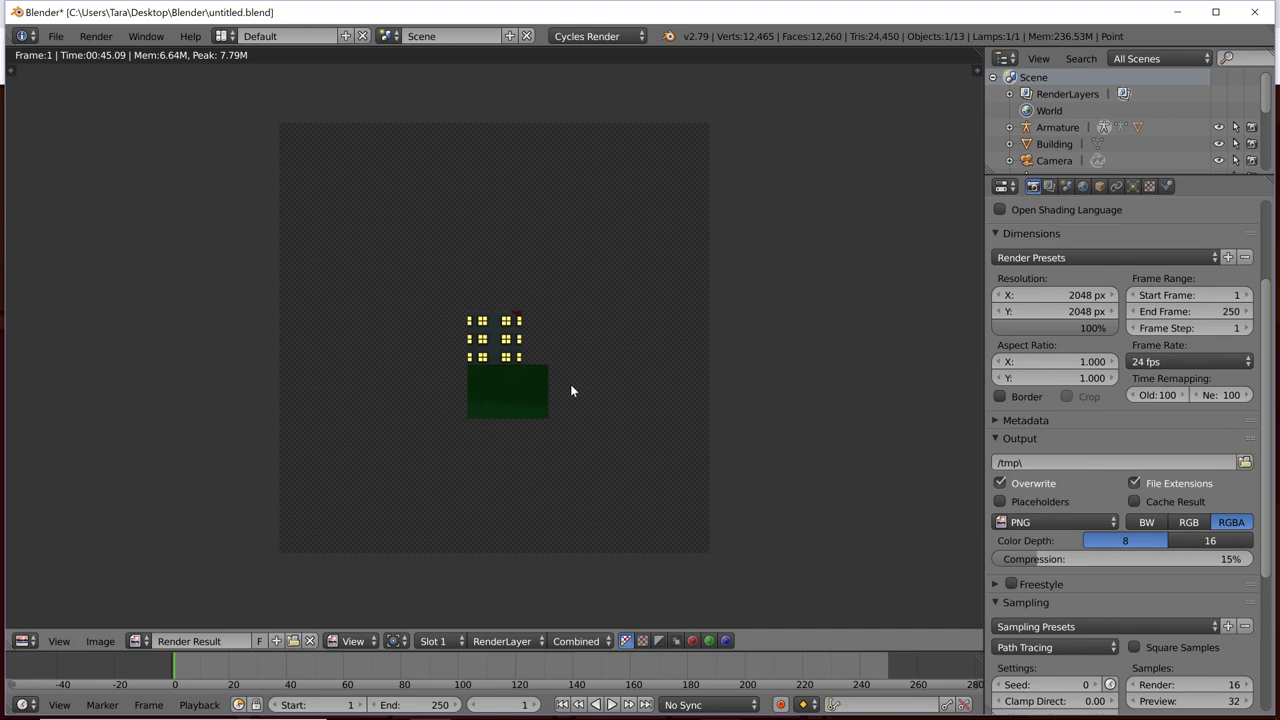
key("F12")
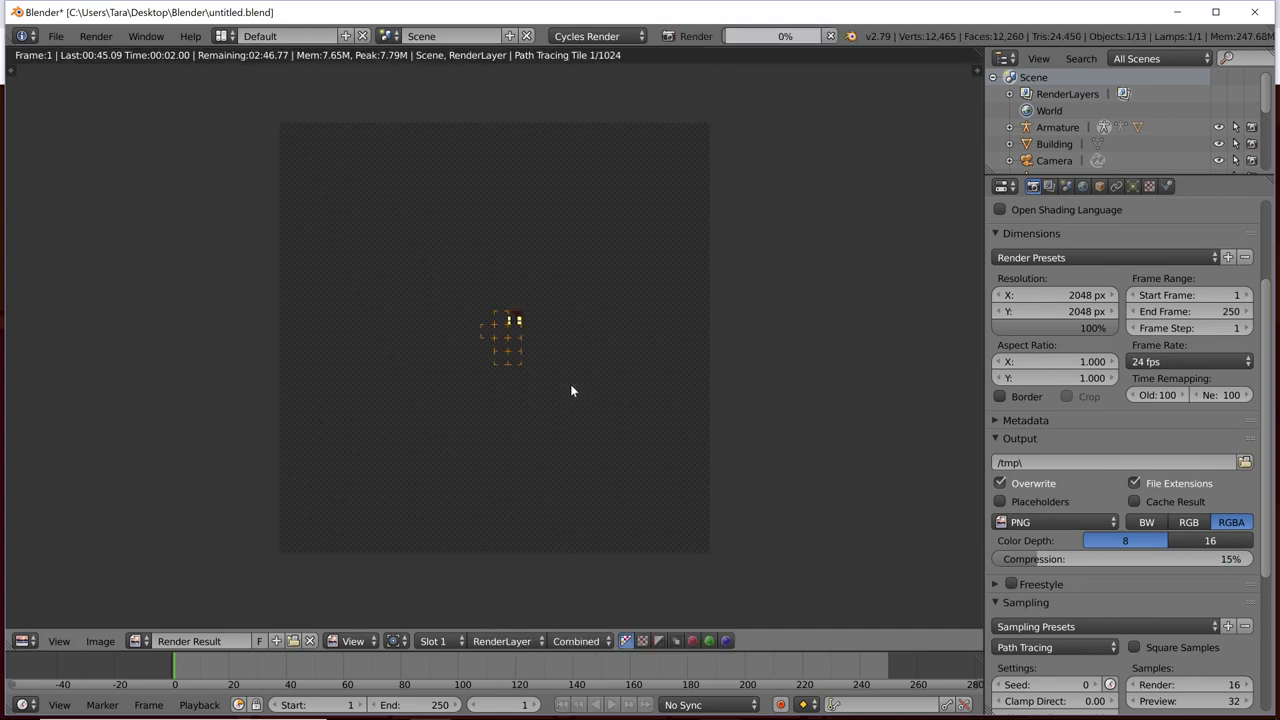